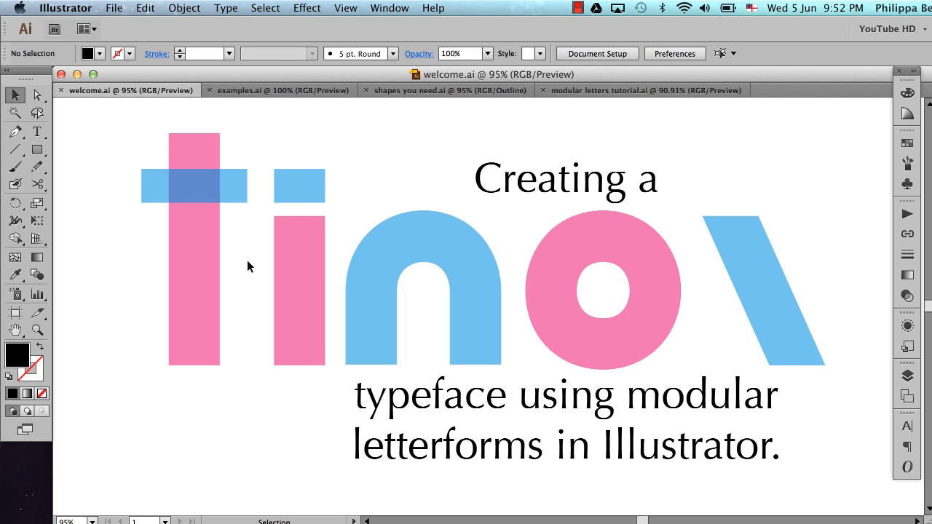
Switch to the examples.ai document and show its groups layer with the Century Gothic sample in view
click(257, 89)
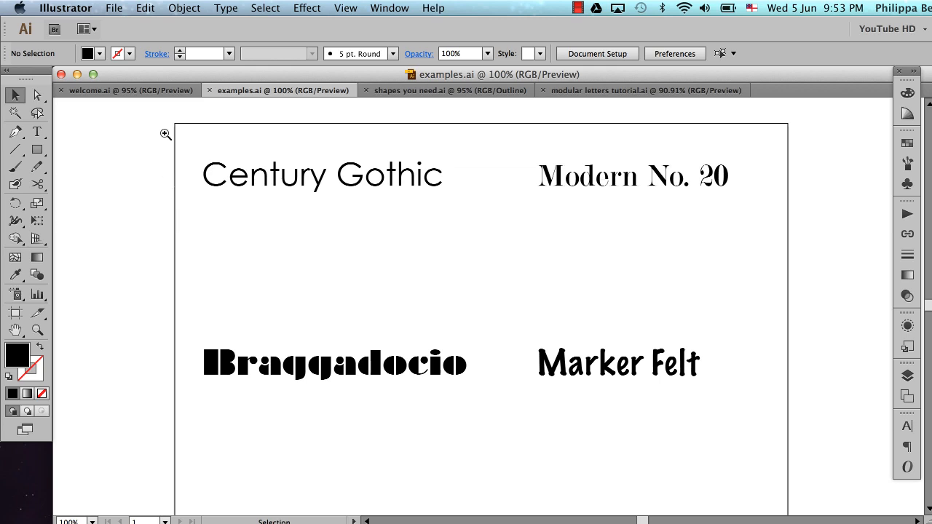
drag(165, 134, 488, 333)
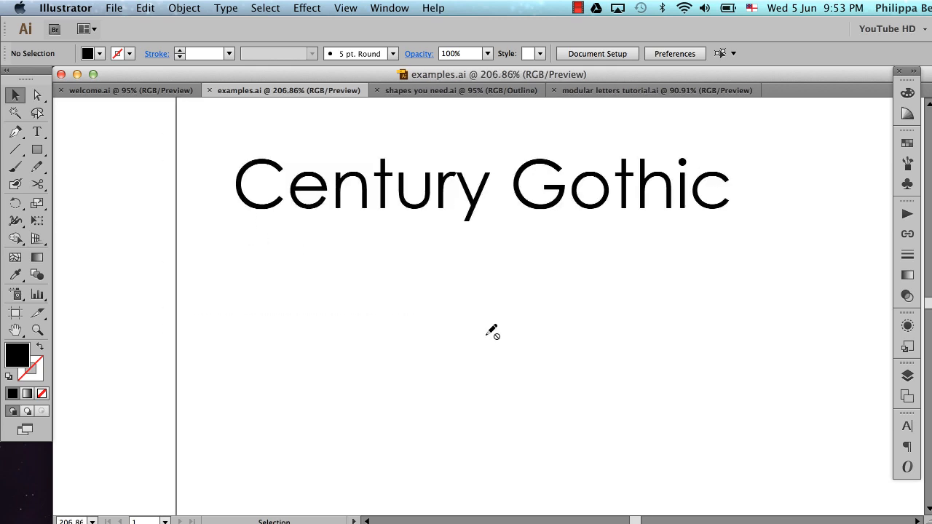
click(909, 375)
click(728, 384)
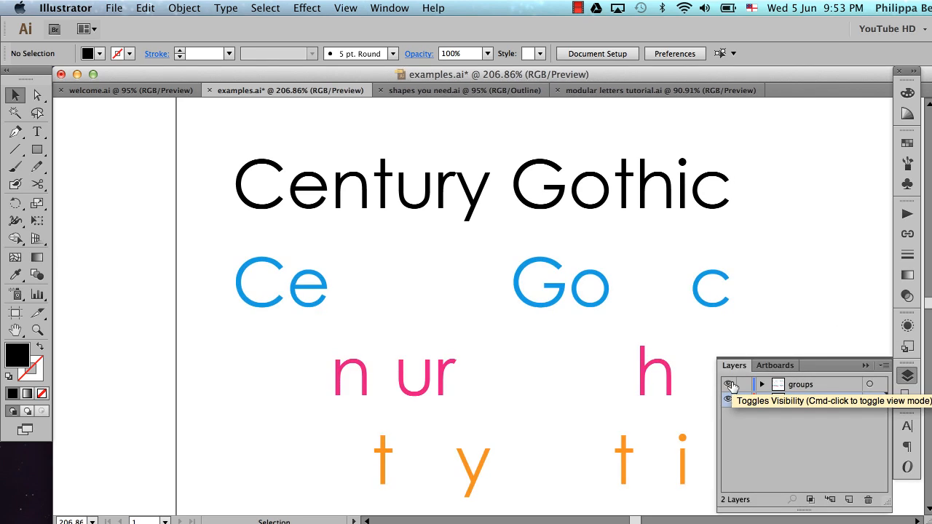
click(866, 365)
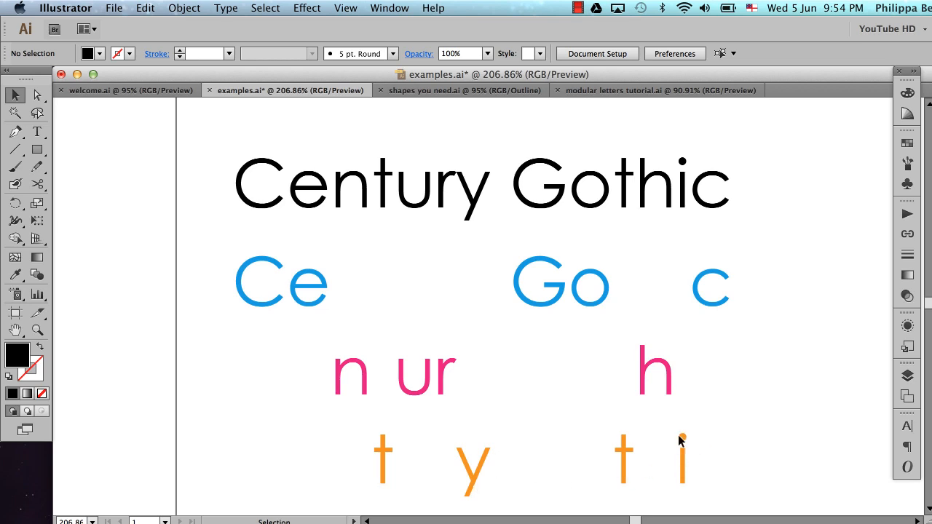
Examine the colour-coded letter groups of the Century Gothic, Braggadocio, Marker Felt and Modern No. 20 samples for repeated shapes
scroll(706, 362, down, 6)
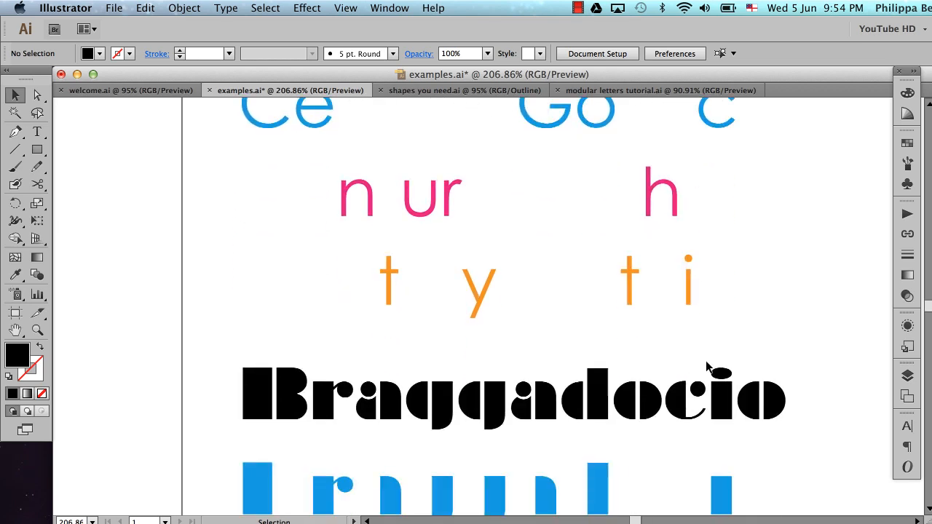
scroll(705, 368, down, 3)
scroll(705, 368, down, 3)
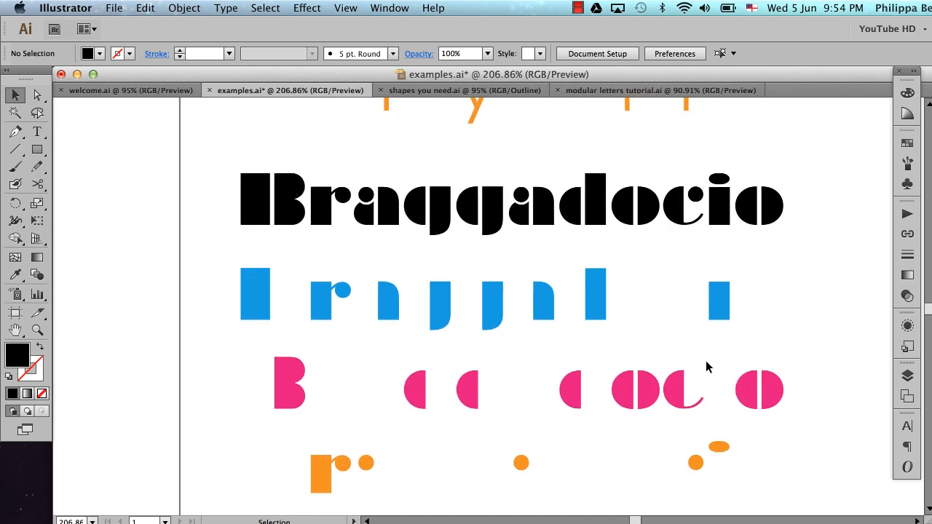
scroll(705, 368, down, 1)
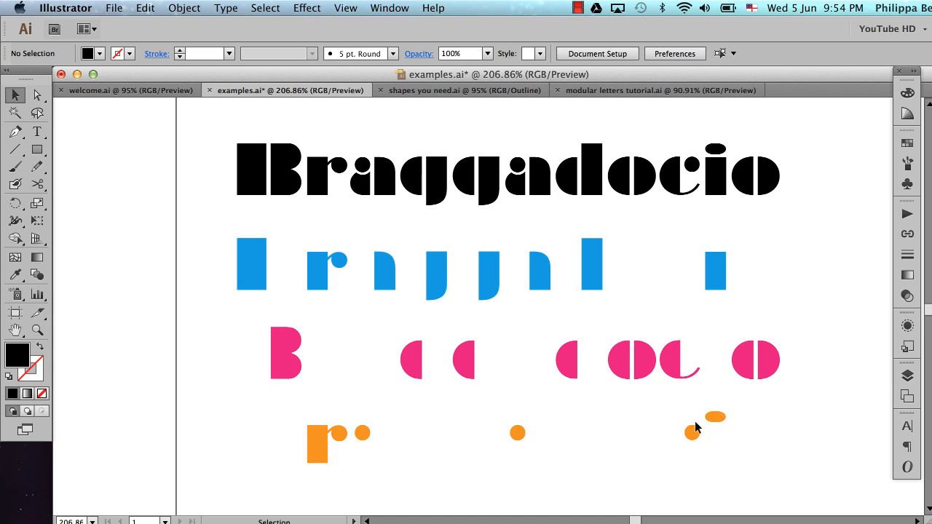
scroll(439, 440, right, 8)
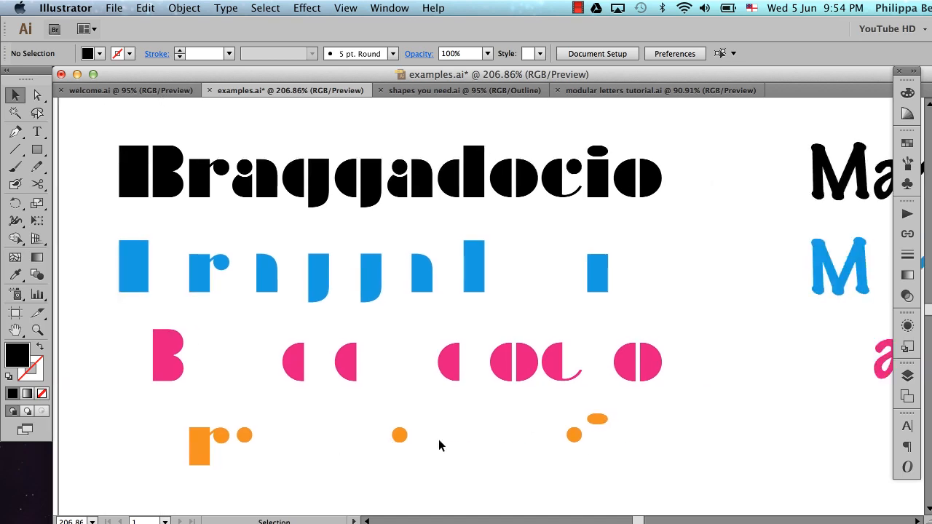
scroll(438, 441, right, 13)
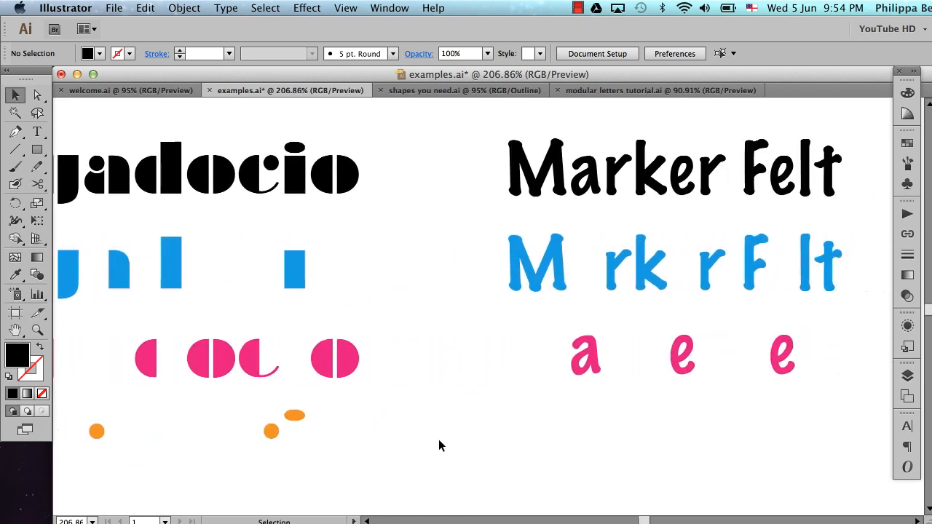
scroll(439, 440, right, 1)
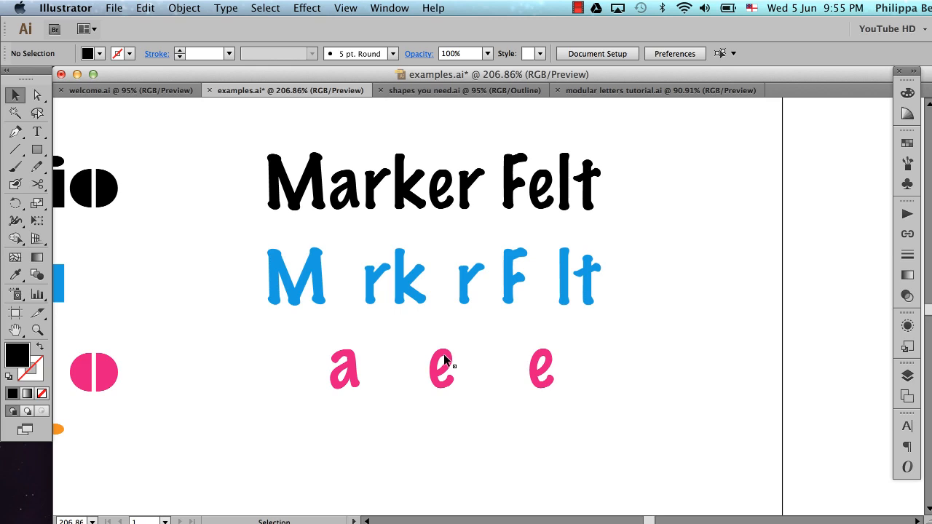
scroll(443, 354, up, 8)
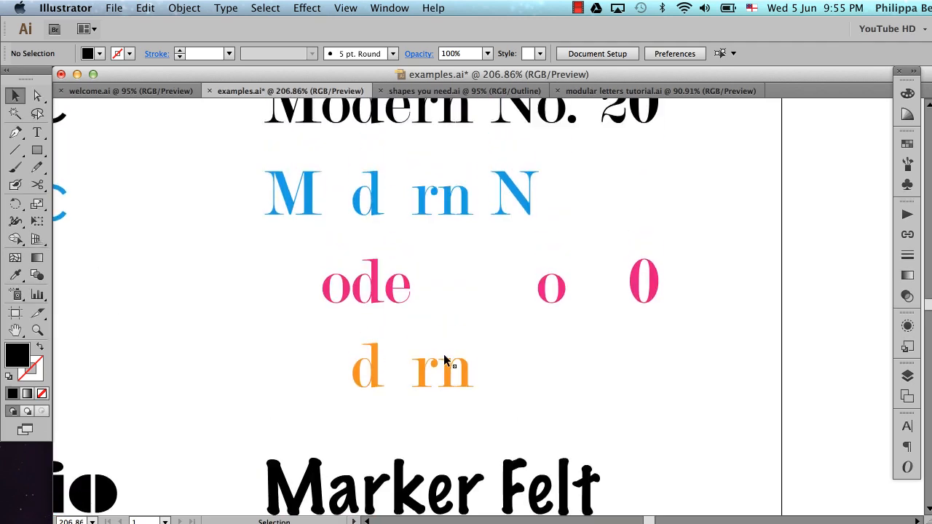
scroll(444, 356, up, 2)
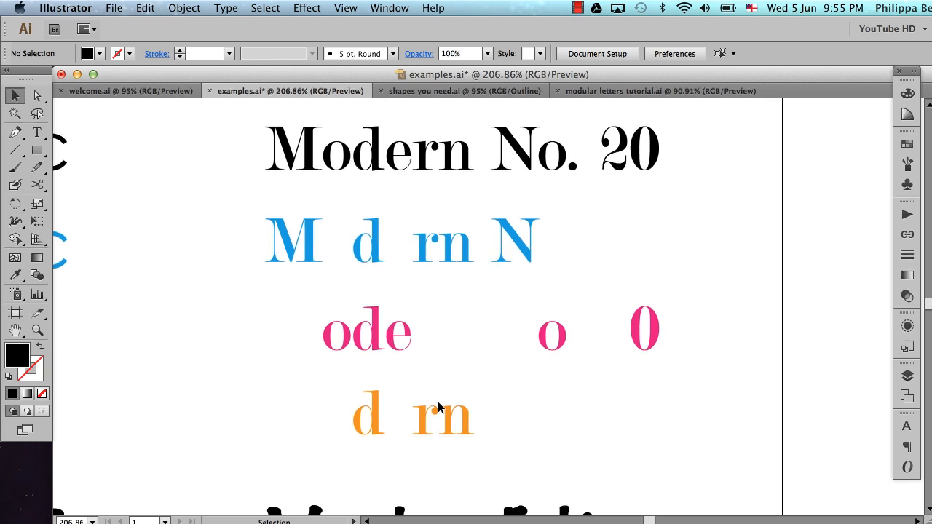
alt+super+click(422, 340)
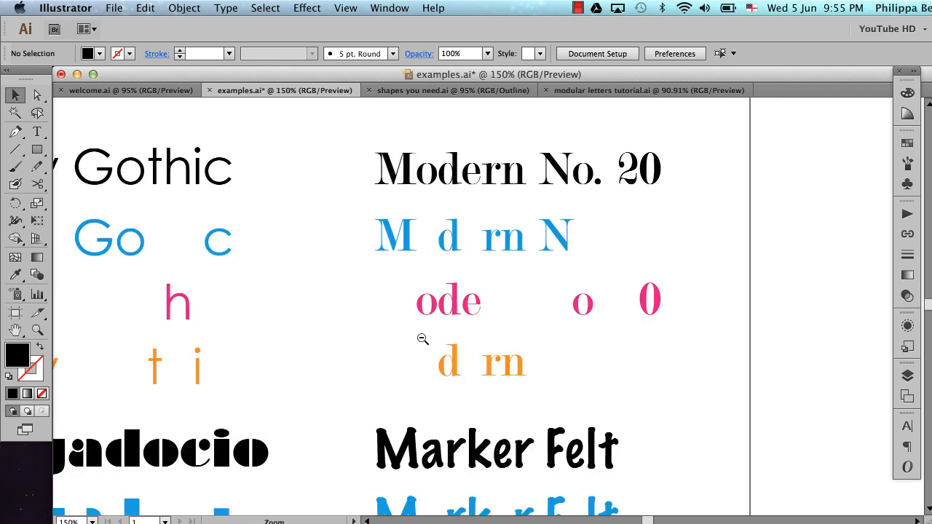
alt+super+click(422, 338)
scroll(422, 338, down, 2)
scroll(421, 339, left, 2)
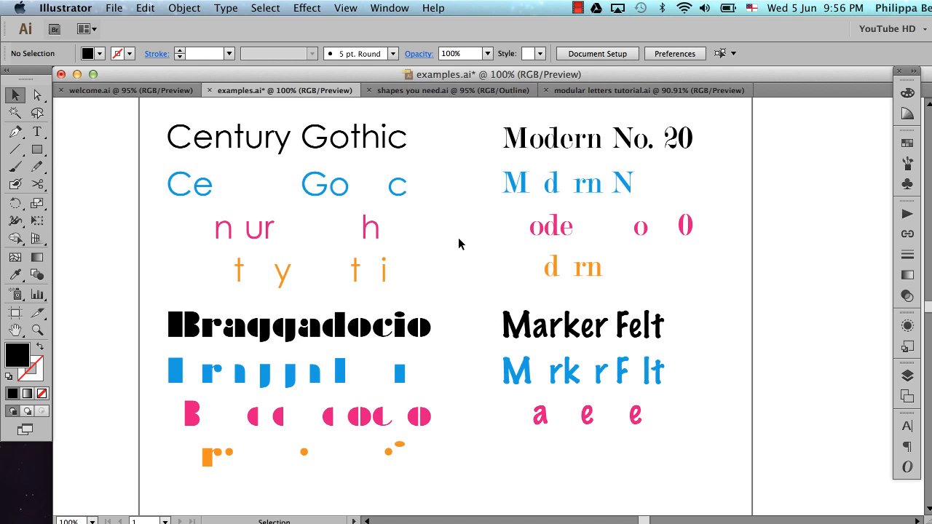
Switch to the shapes you need.ai document and show Layer 1 plus the vertical stem and bowl layers
click(427, 90)
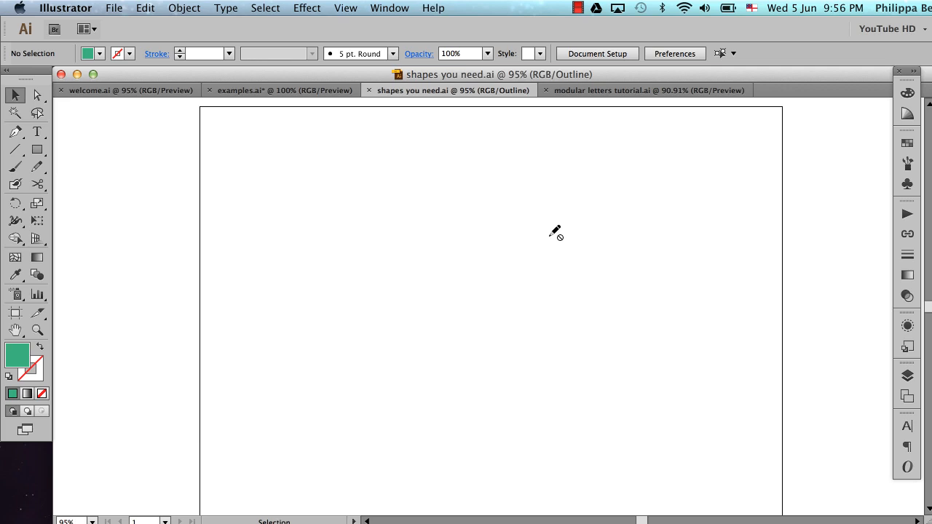
click(907, 376)
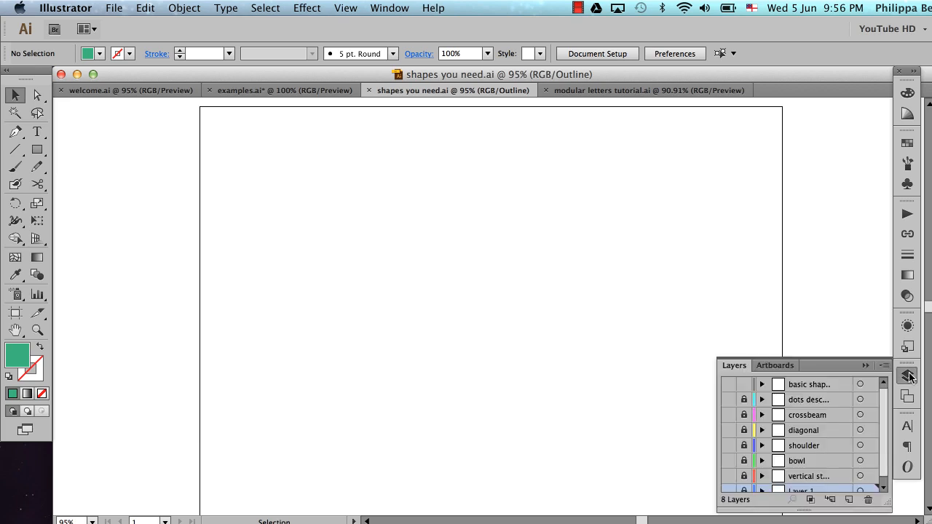
scroll(804, 441, down, 1)
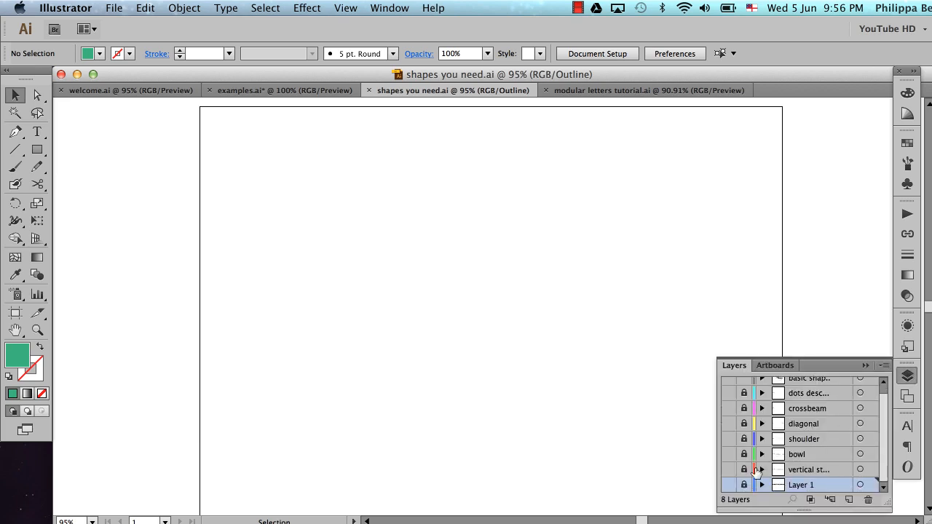
click(728, 485)
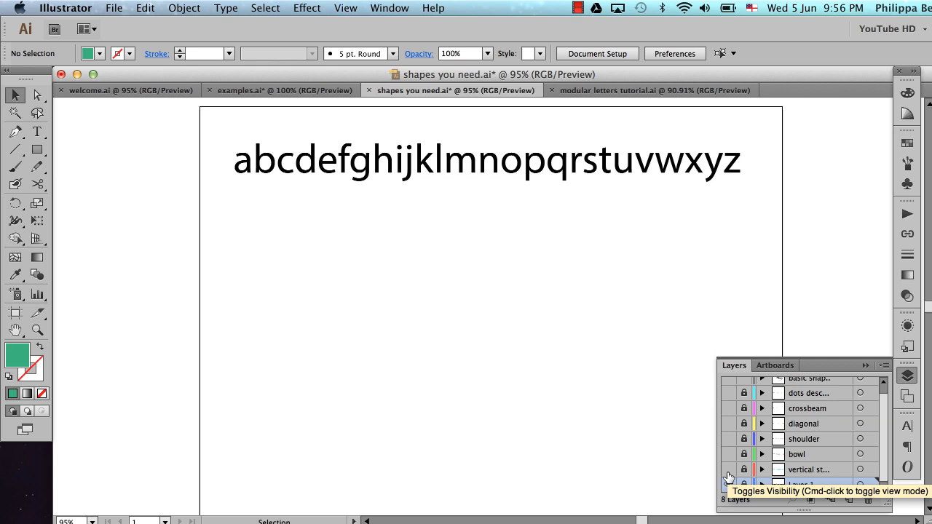
click(728, 471)
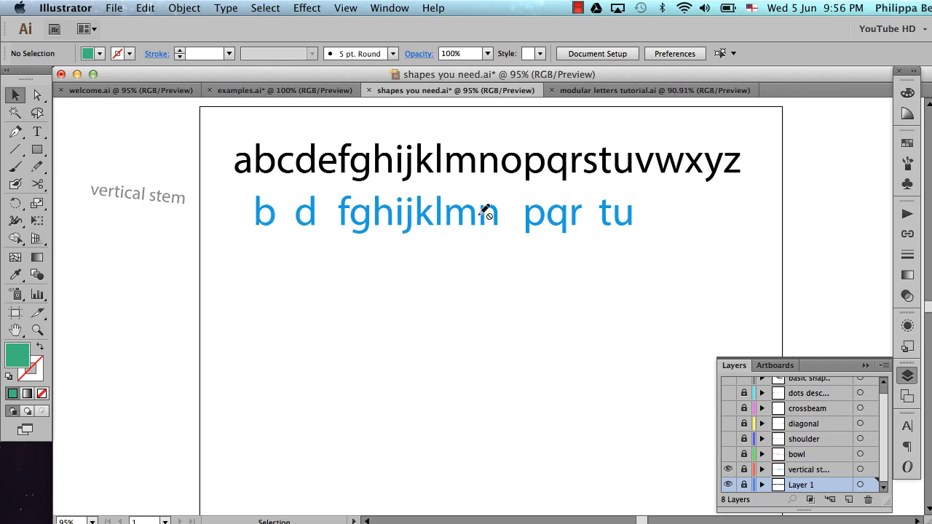
click(727, 454)
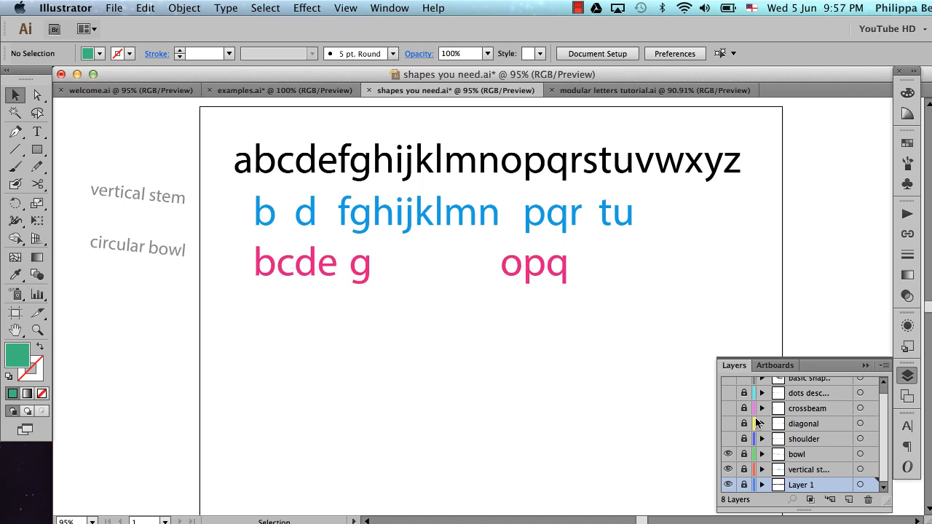
Make the shoulder, diagonal, crossbeam and dots/descender element layers visible under the alphabet
click(728, 439)
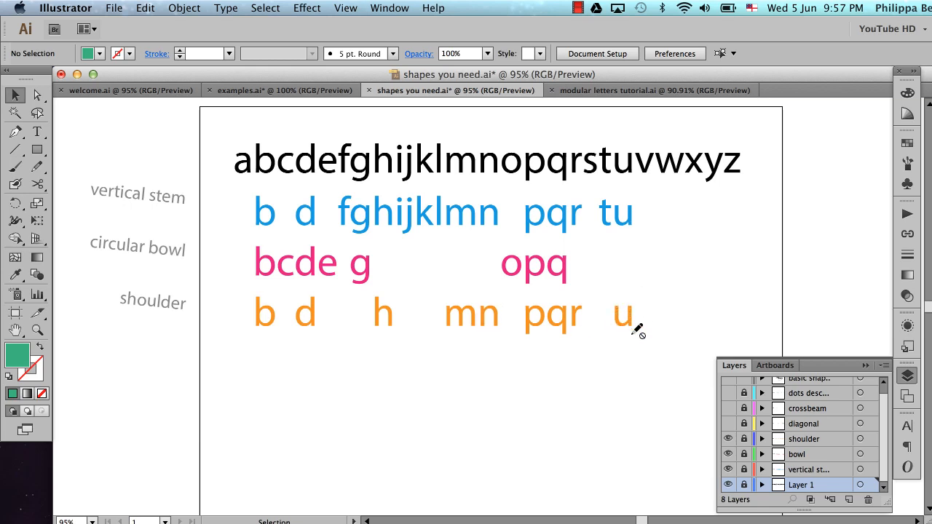
click(728, 424)
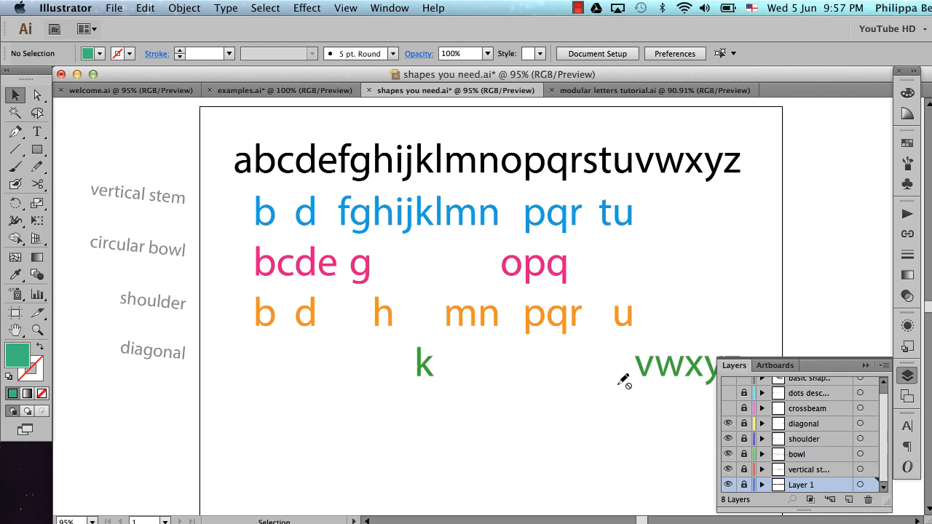
scroll(622, 380, right, 2)
scroll(622, 381, right, 1)
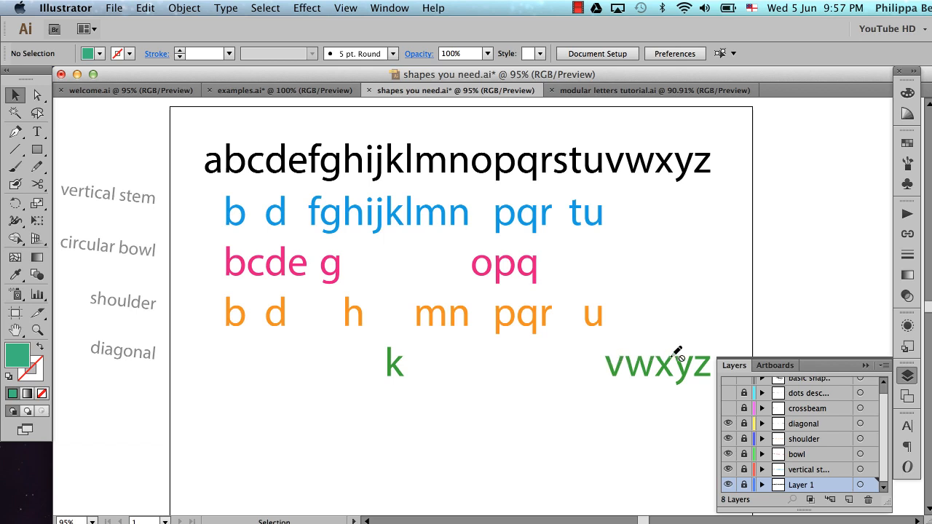
click(728, 408)
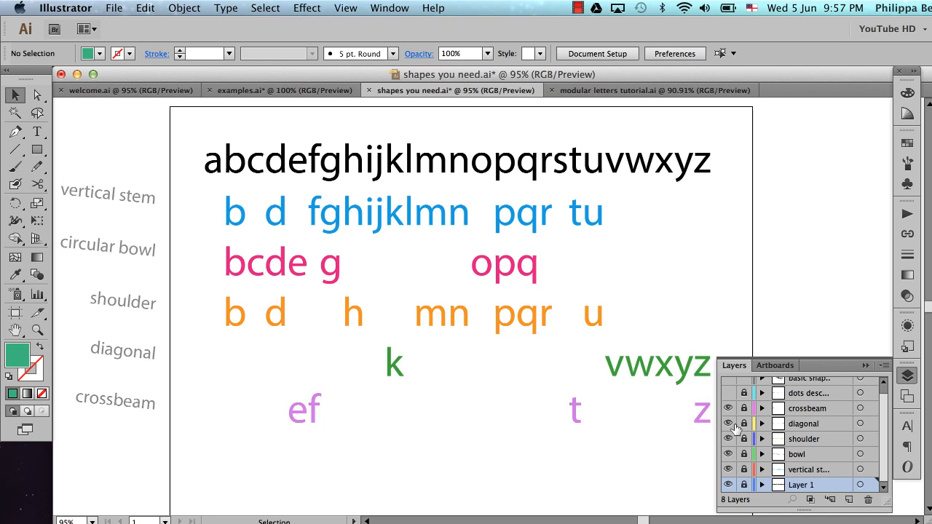
click(728, 393)
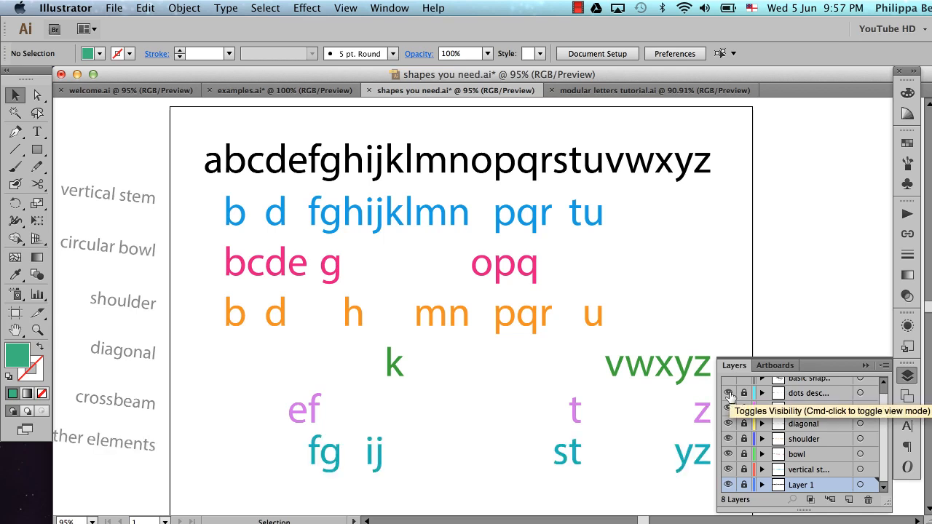
scroll(575, 356, down, 2)
scroll(575, 357, down, 1)
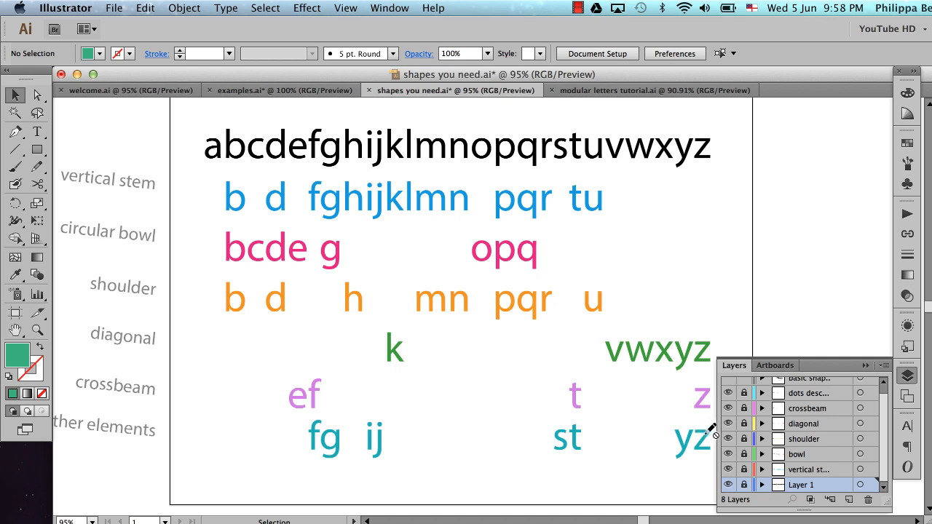
Show the basic shapes layer with the labelled letter parts and collapse the layer list
scroll(768, 417, up, 1)
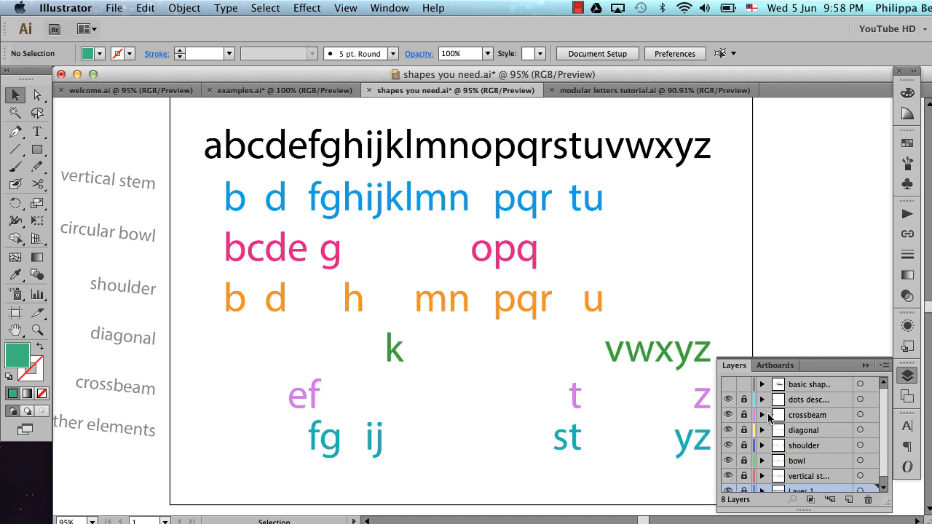
click(727, 386)
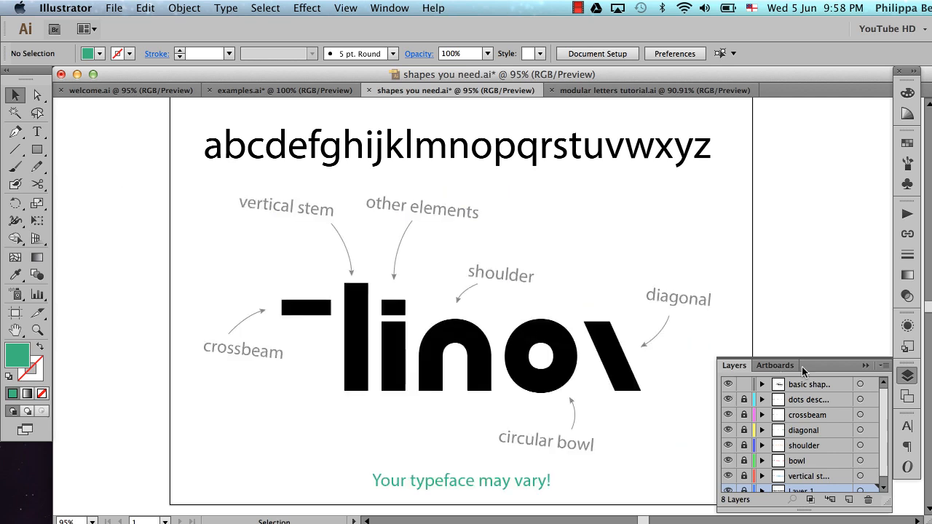
click(865, 366)
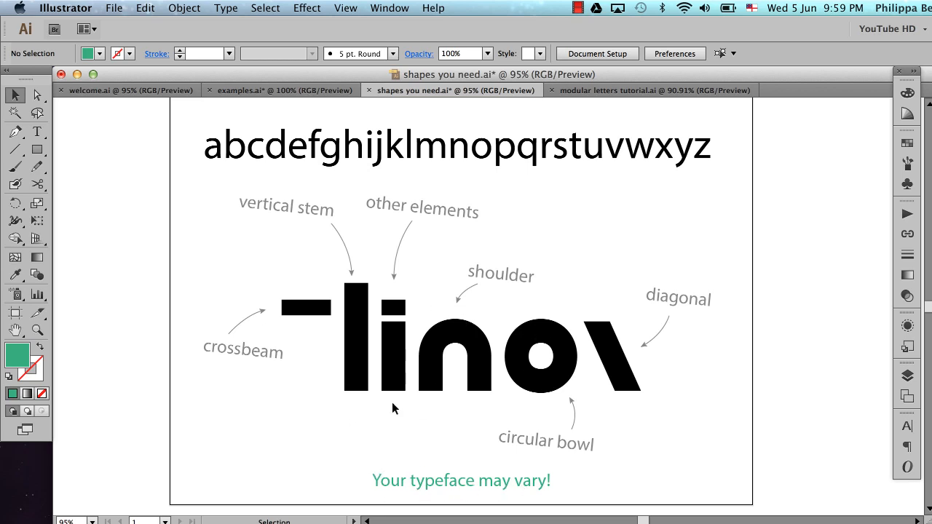
Switch to the modular letters tutorial.ai document and toggle its rulers until they are shown
click(624, 93)
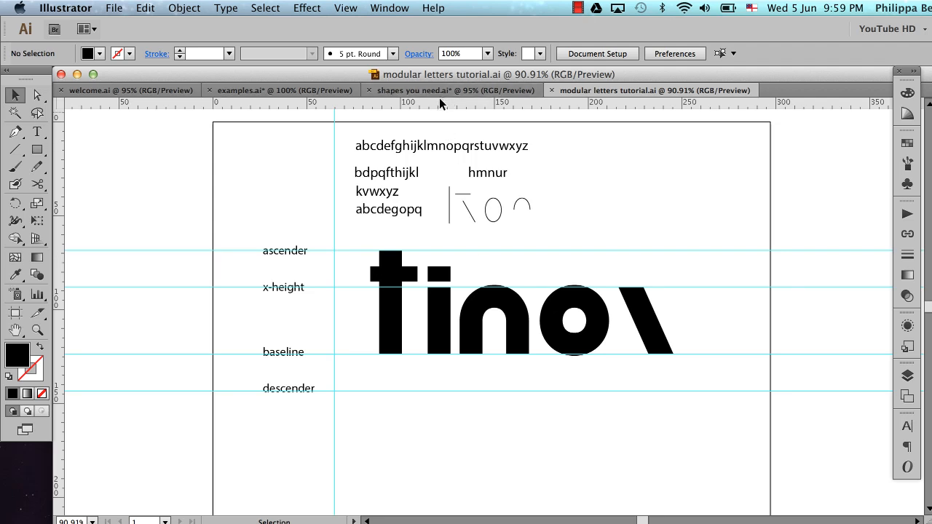
key(super+r)
key(super+r)
key(super+r)
Try out a horizontal ruler guide just below the alphabet line, and save the document
drag(551, 104, 562, 163)
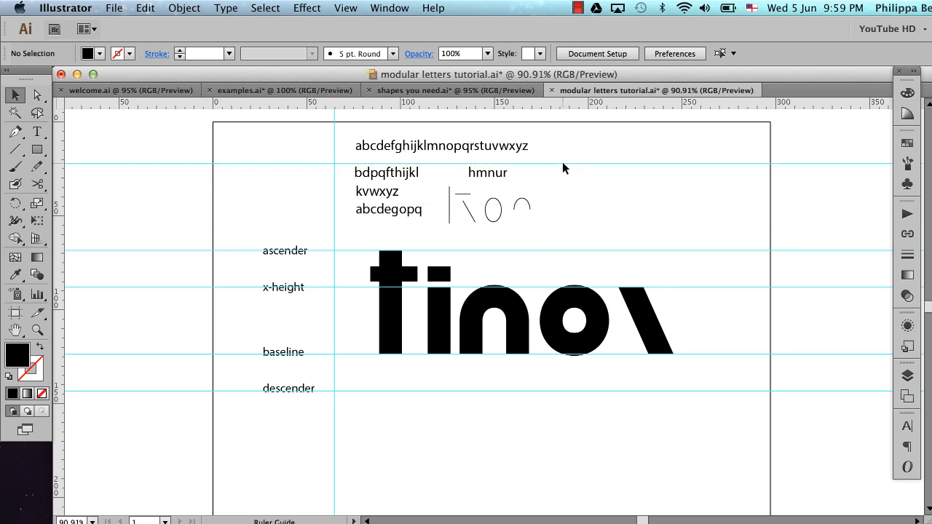
key(super+s)
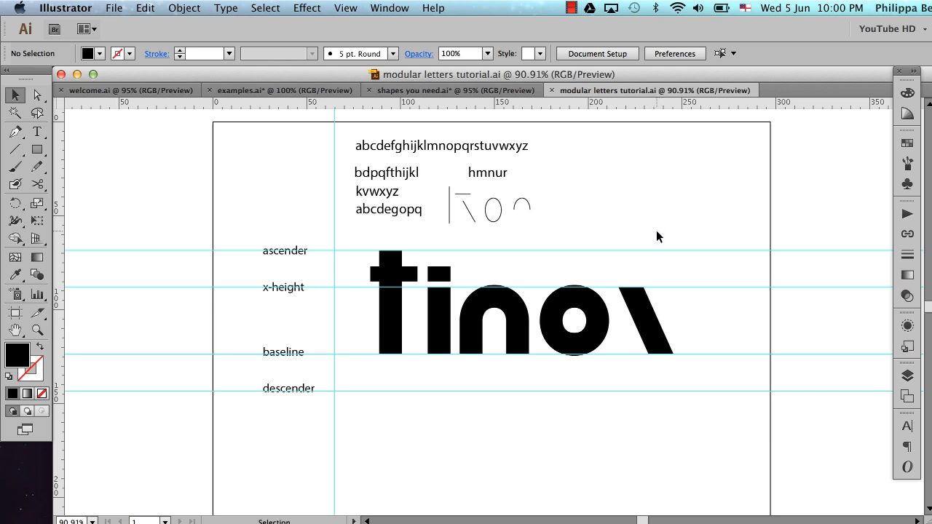
Move all the black modular letter shapes straight down below the descender guide and deselect them
drag(656, 236, 353, 409)
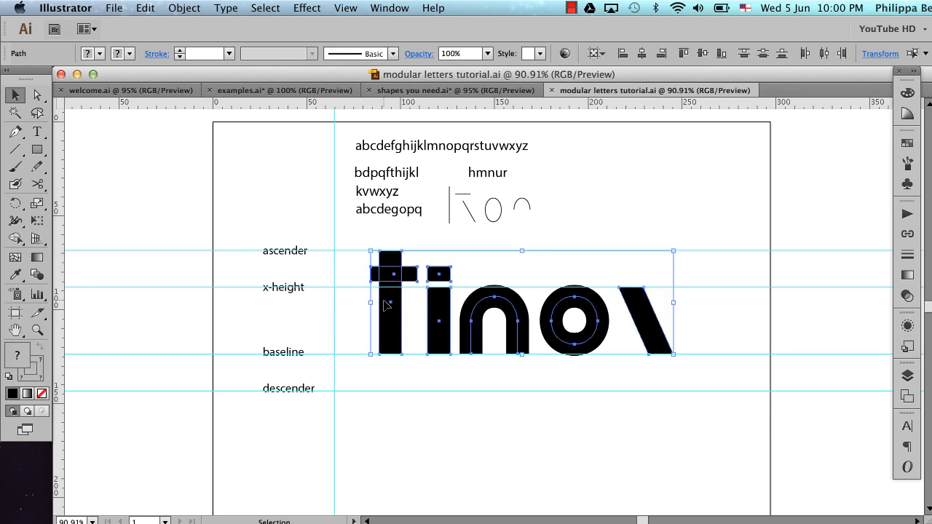
drag(394, 274, 388, 414)
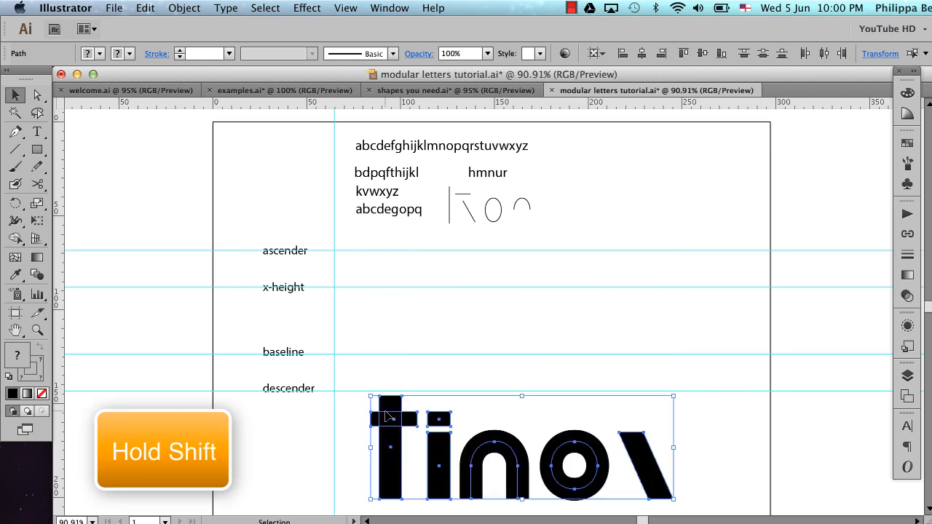
click(468, 362)
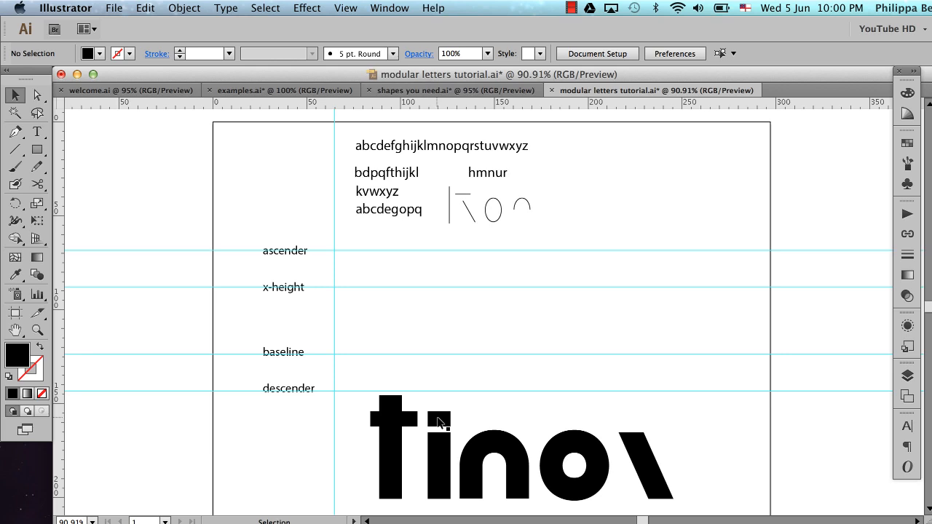
Draw a black vertical rectangle between the ascender and baseline guides, above the existing t shape
key(z)
drag(314, 216, 474, 512)
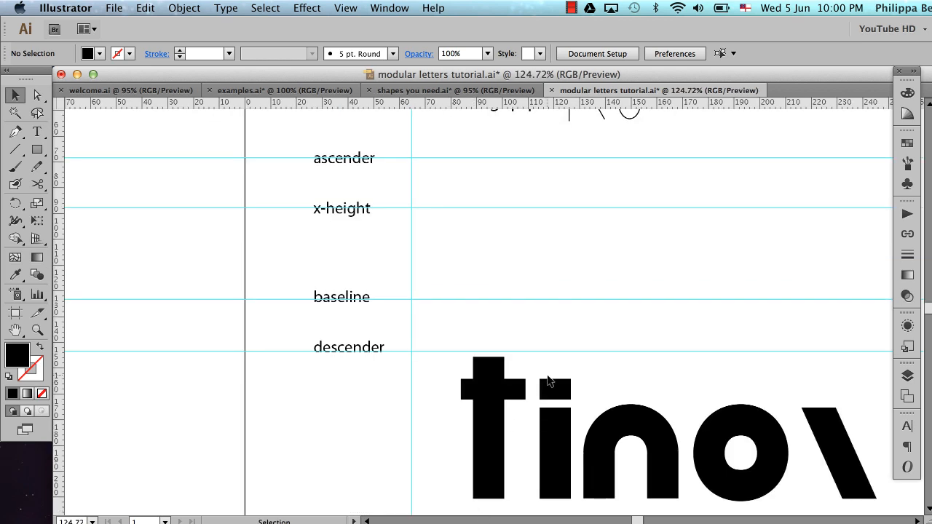
scroll(547, 374, right, 5)
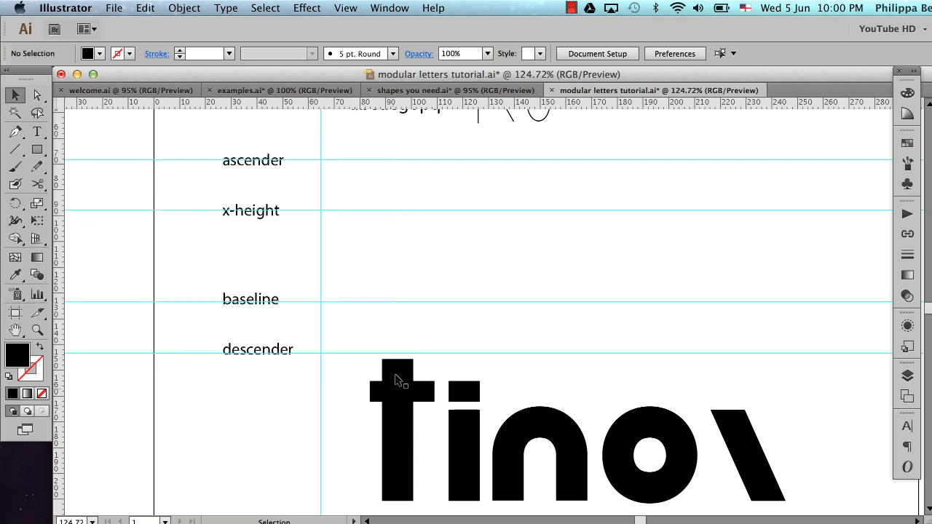
click(38, 151)
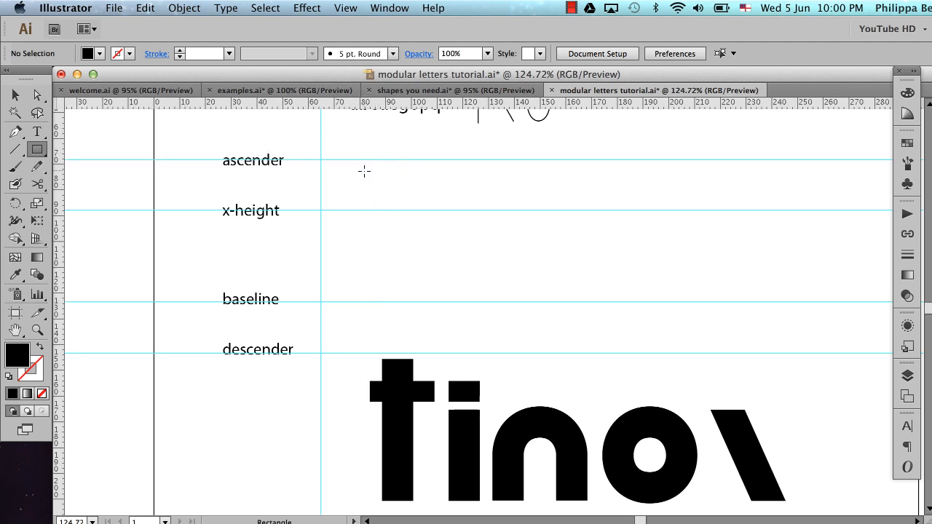
drag(364, 171, 404, 300)
key(space)
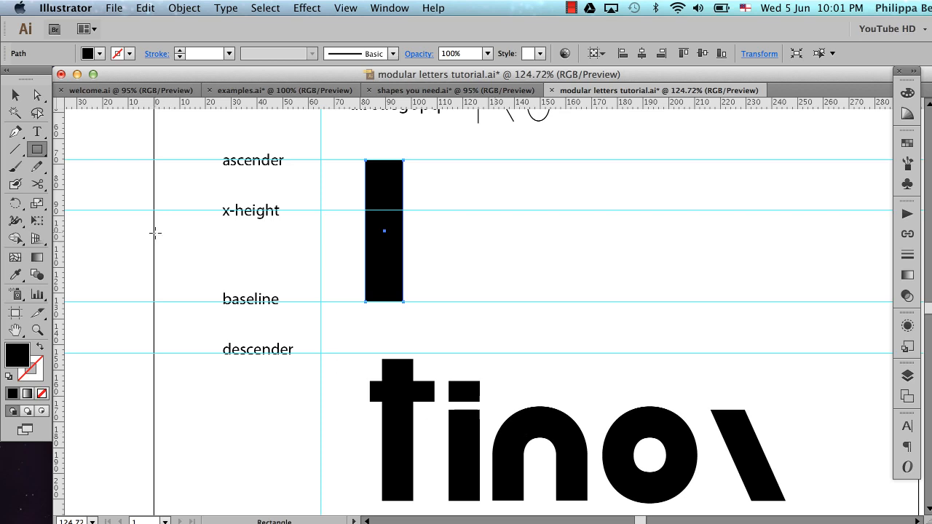
Narrow the black rectangle by moving its left edge inward, keeping its full height, and deselect it
click(16, 95)
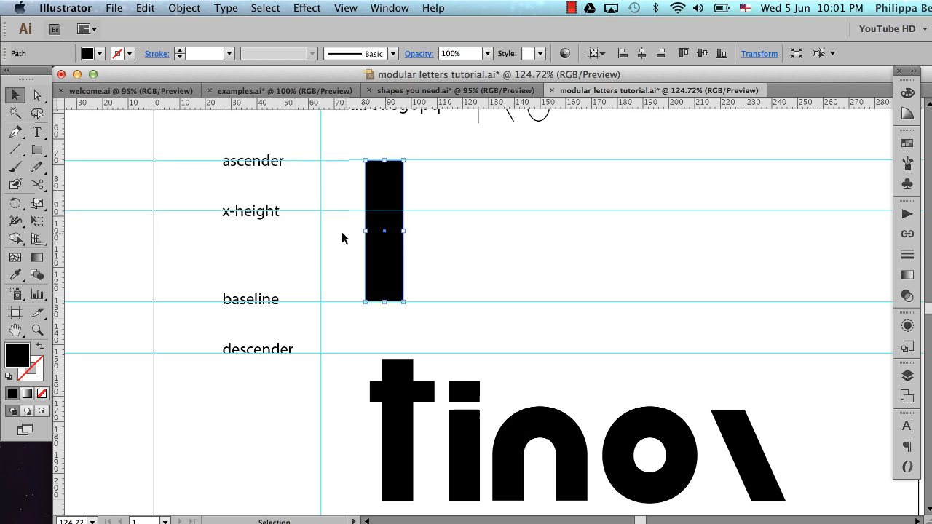
drag(363, 232, 381, 232)
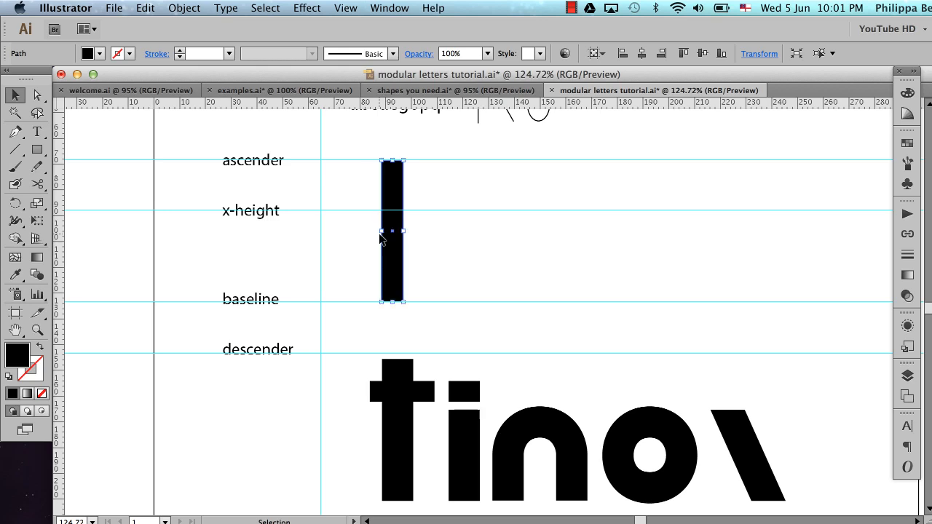
click(460, 246)
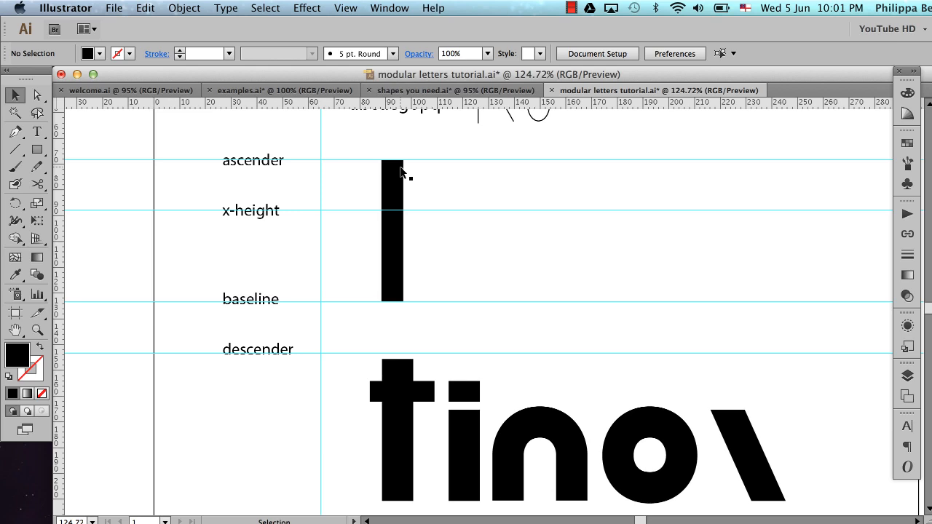
Duplicate the tall black stem a short distance straight to its right and deselect the copy
click(391, 201)
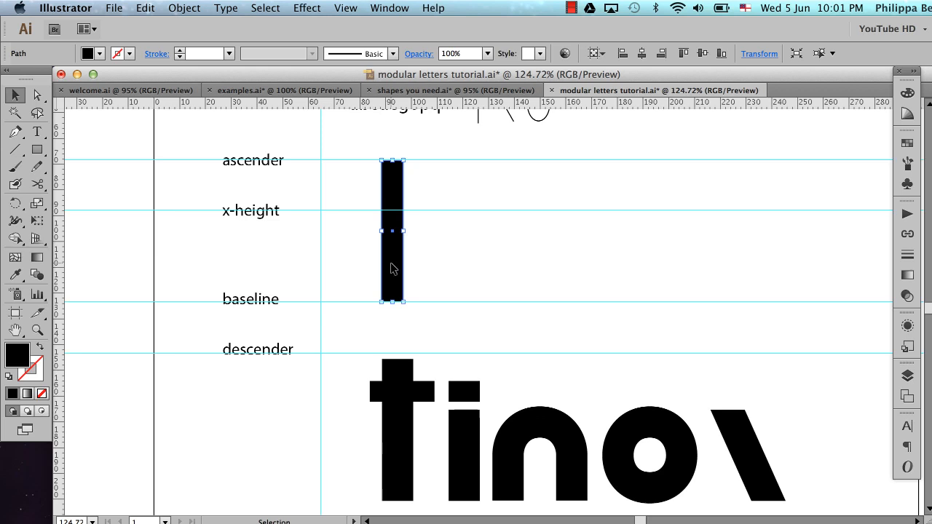
drag(391, 273, 453, 260)
key(alt)
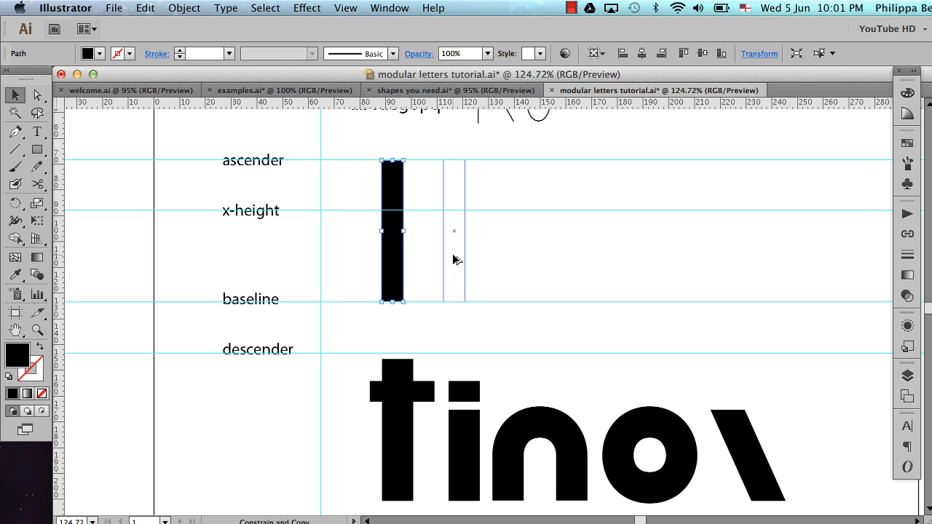
mouse_move(453, 260)
mouse_down()
mouse_move(425, 258)
mouse_move(454, 258)
mouse_up()
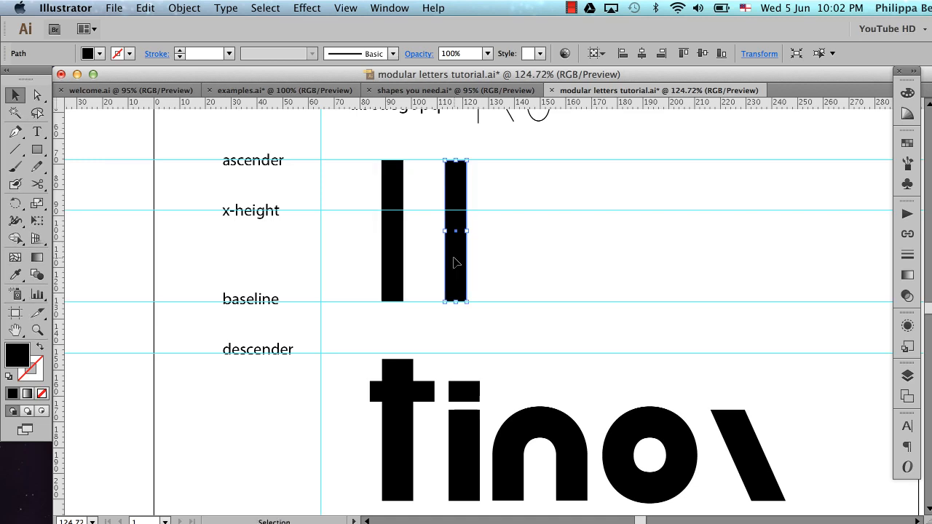
click(507, 281)
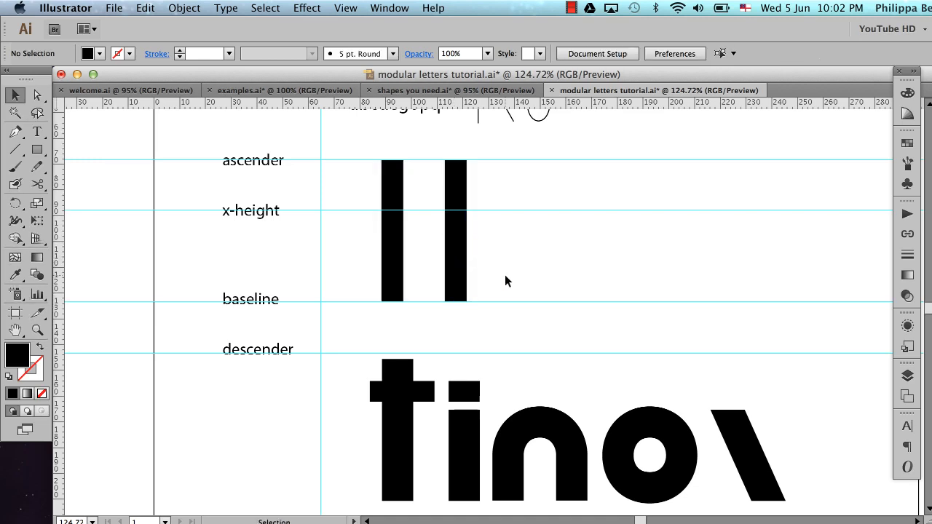
Shorten the copied stem so its top edge sits on the x-height guide, and deselect it
click(456, 183)
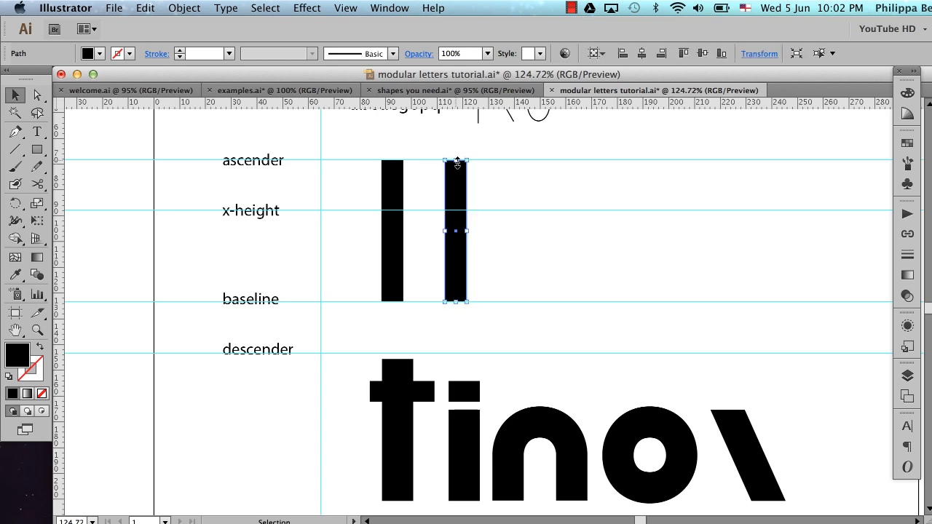
drag(457, 163, 463, 212)
click(492, 226)
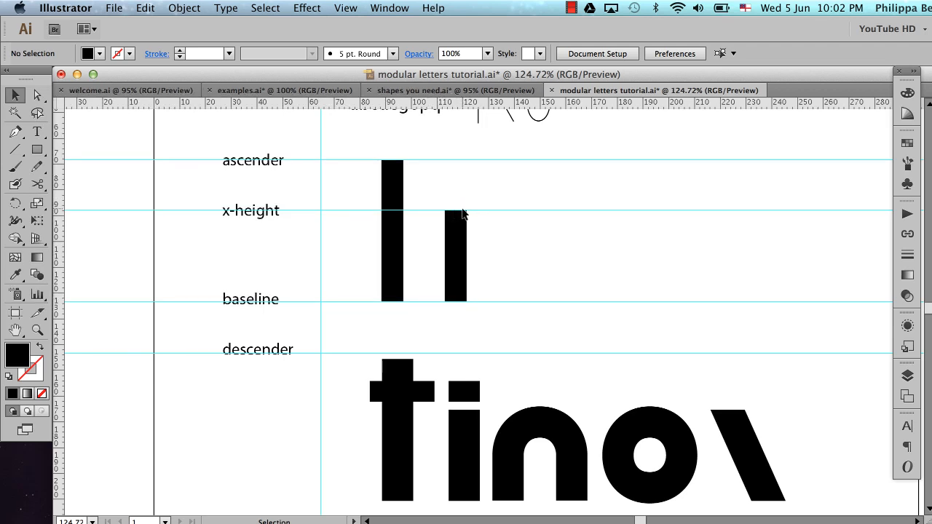
scroll(547, 258, right, 3)
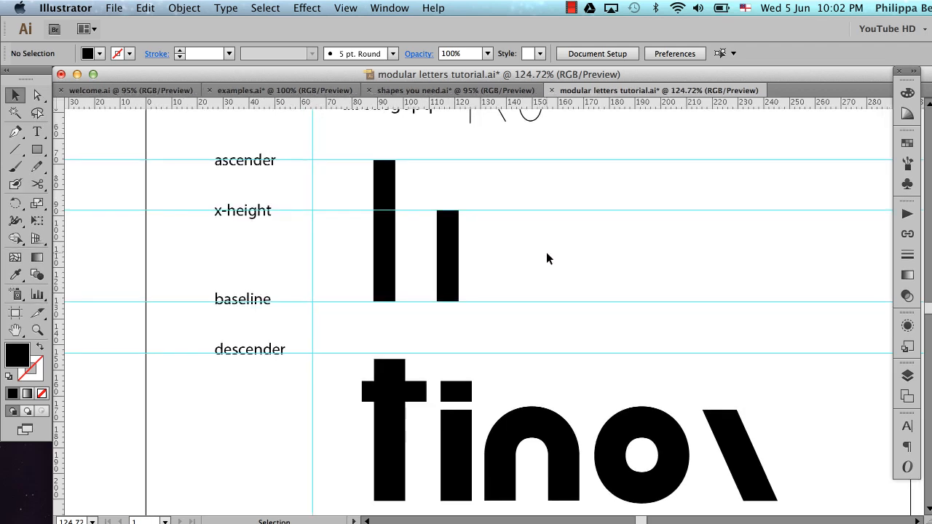
click(486, 428)
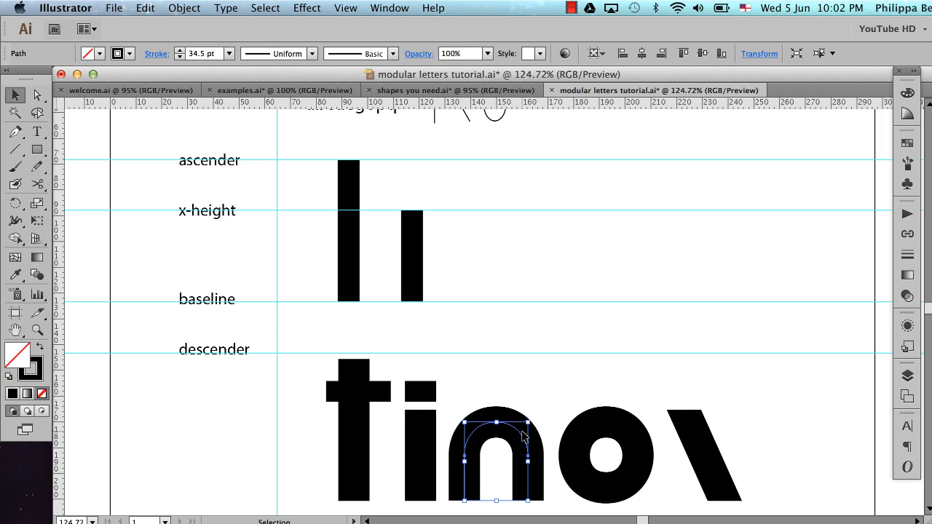
click(487, 269)
click(418, 254)
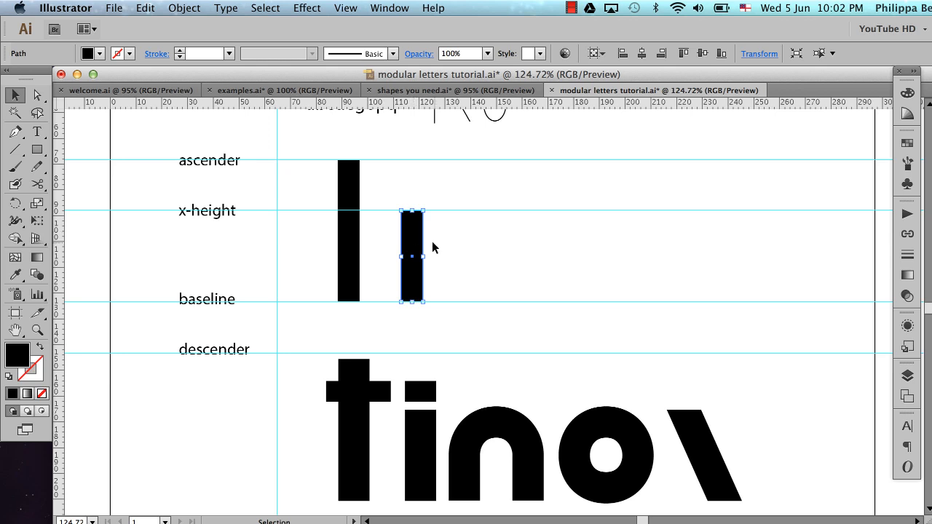
drag(417, 240, 529, 230)
key(Delete)
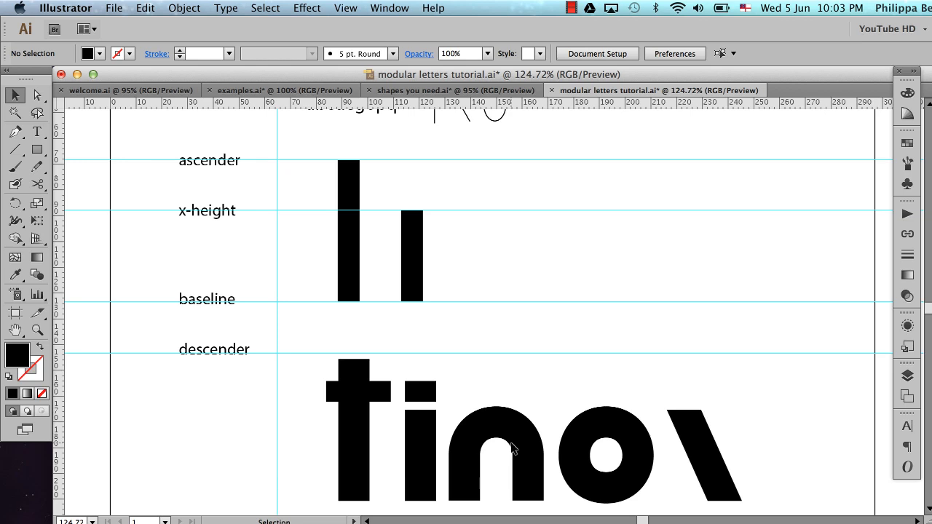
click(416, 271)
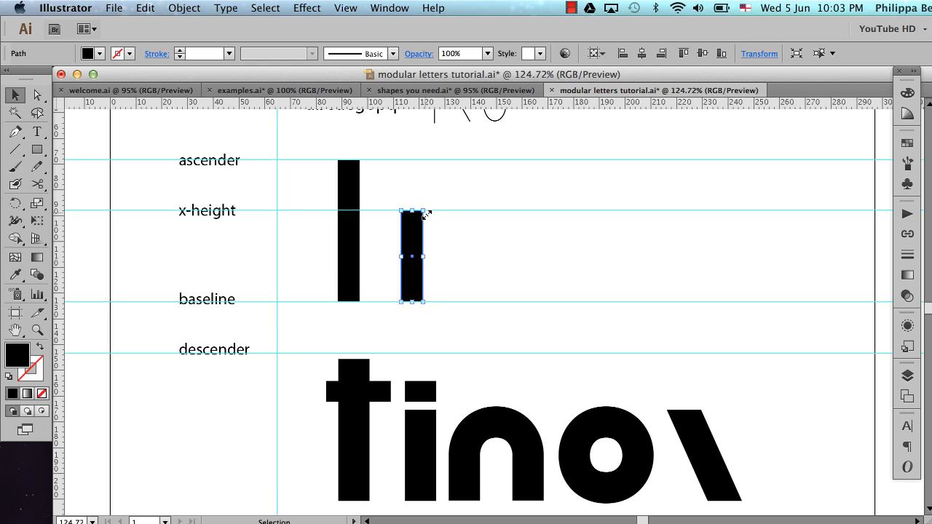
click(437, 221)
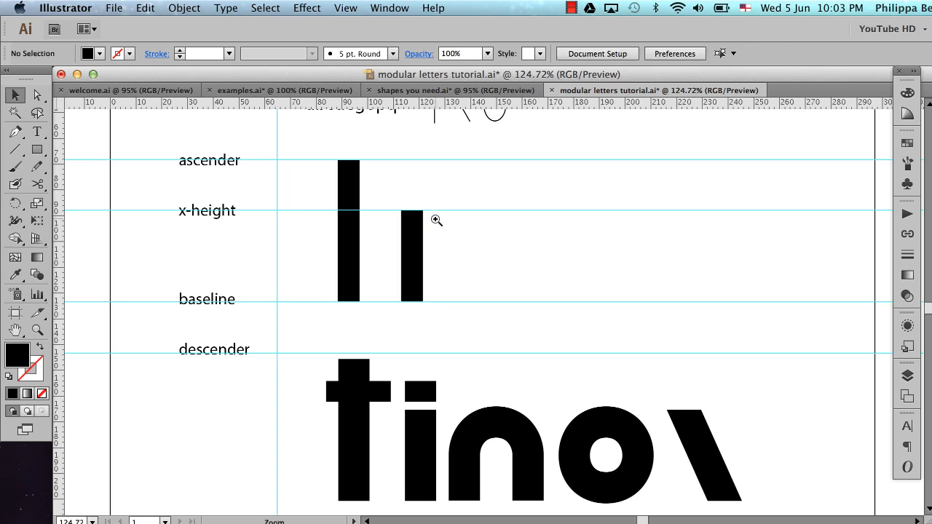
Draw a straight vertical line segment just right of the short stem, from below the ascender guide down to the baseline
drag(325, 149, 484, 321)
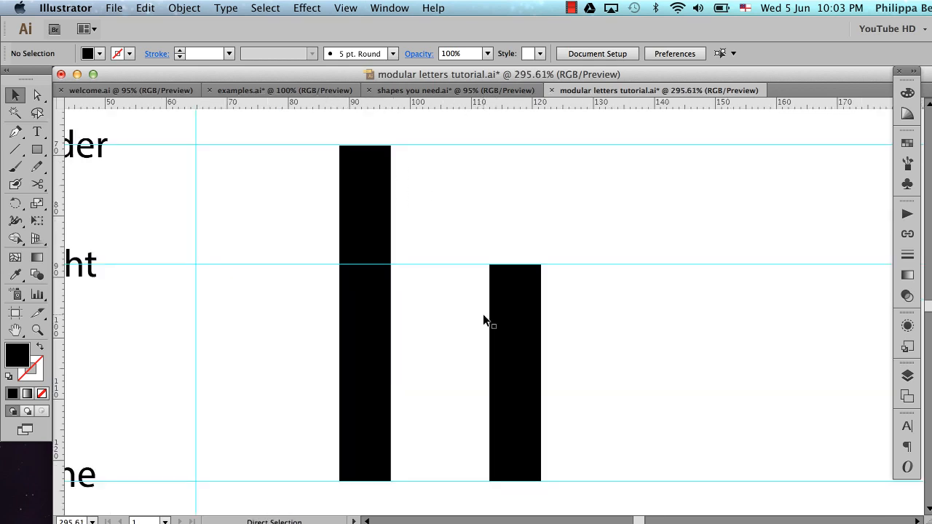
click(15, 149)
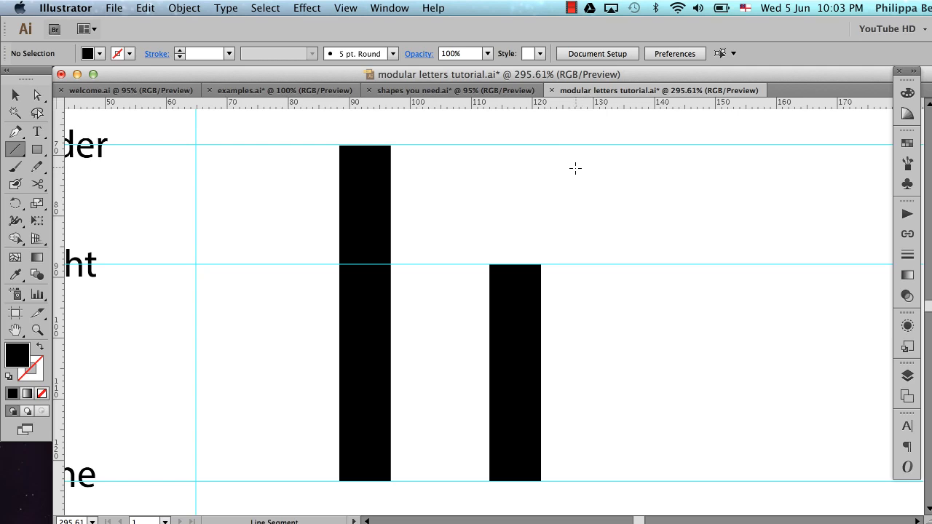
drag(580, 163, 586, 482)
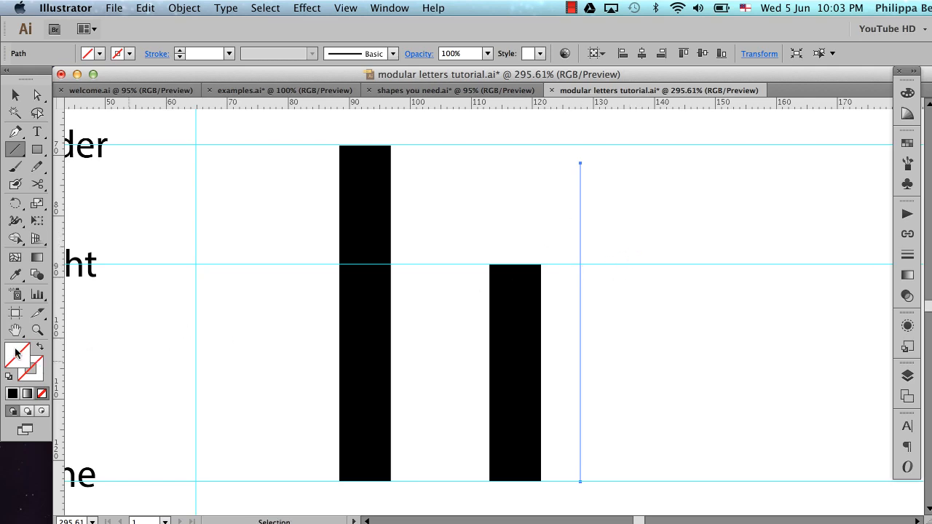
Give the vertical line a bright pink 1 pt stroke, leaving it without a fill
click(34, 371)
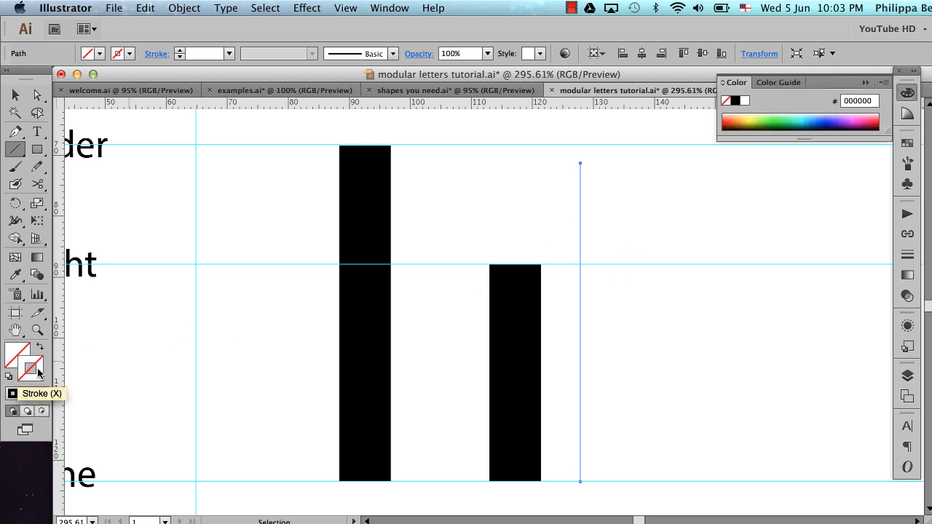
click(12, 394)
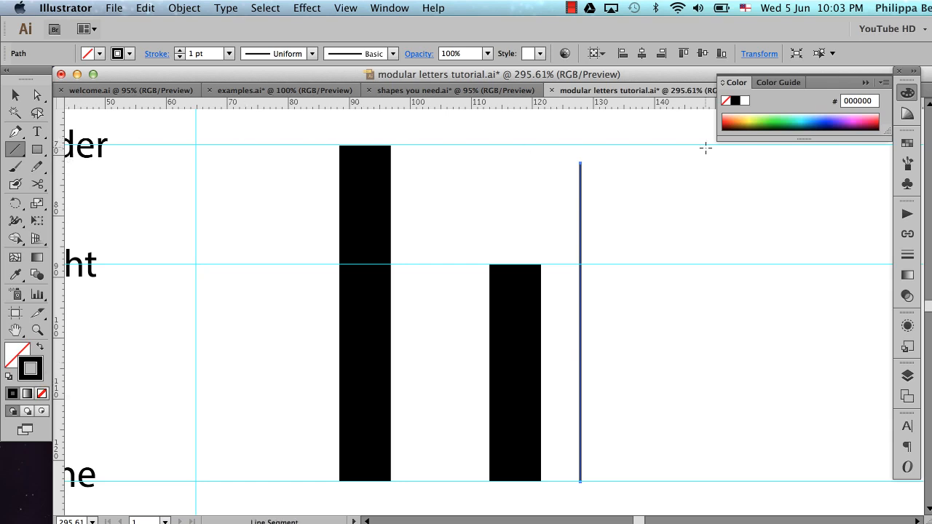
click(907, 142)
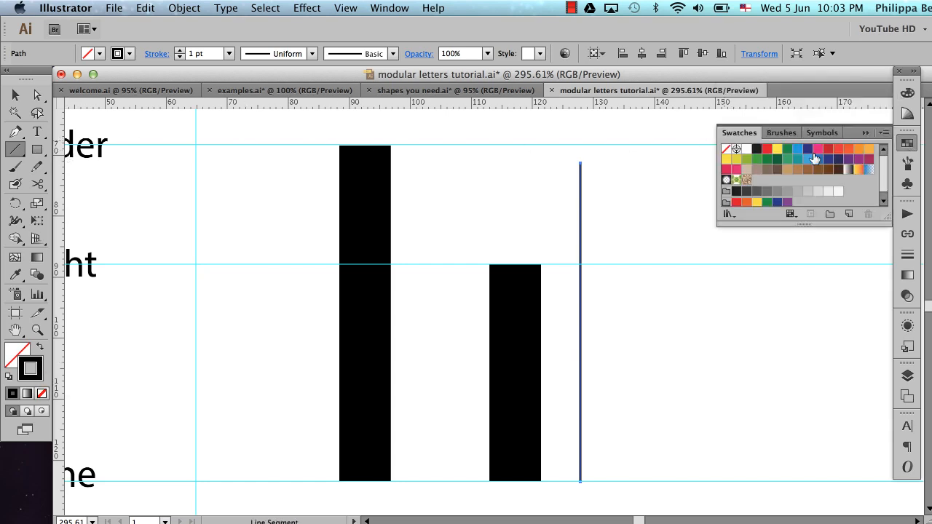
click(818, 150)
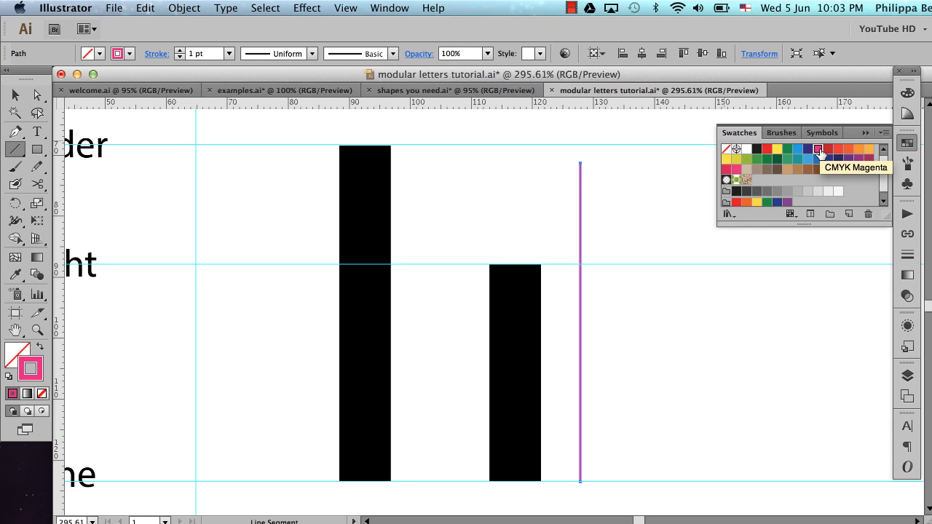
click(864, 136)
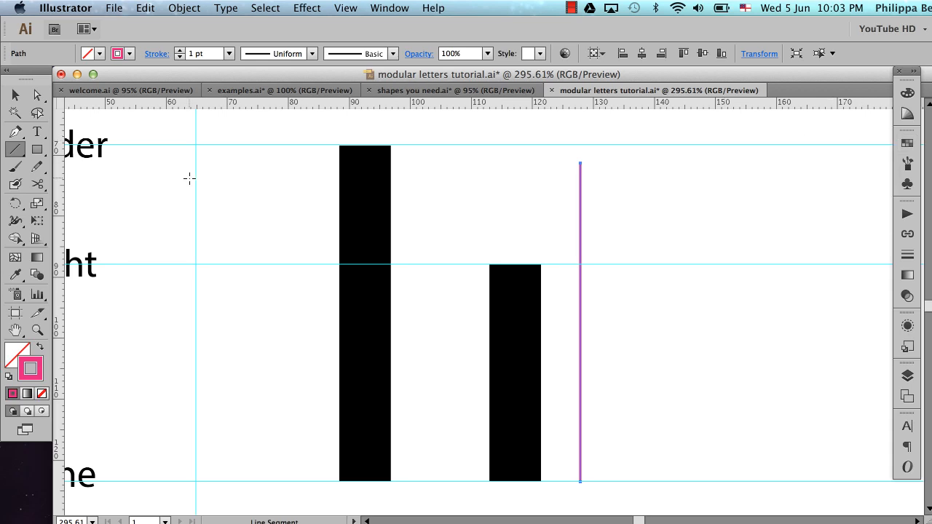
Move the pink line left onto the right half of the short black stem and deselect it
click(16, 102)
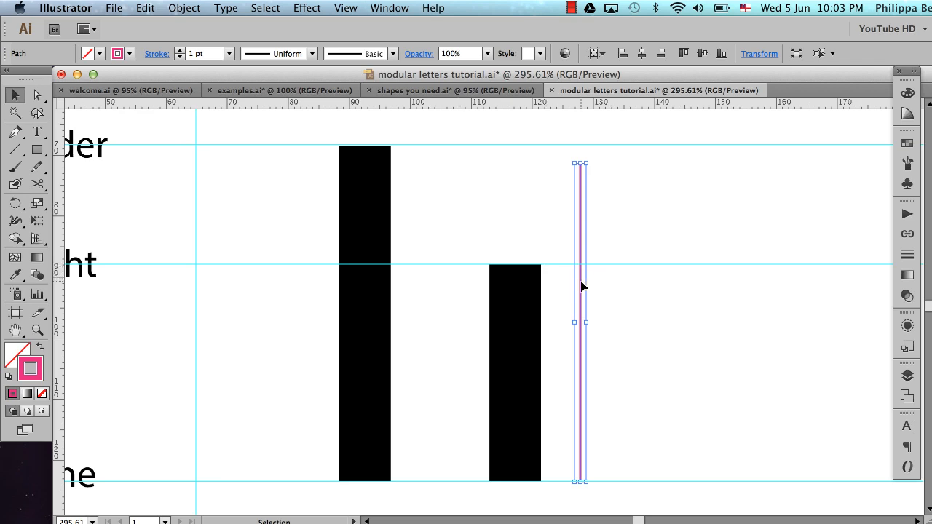
drag(581, 286, 530, 287)
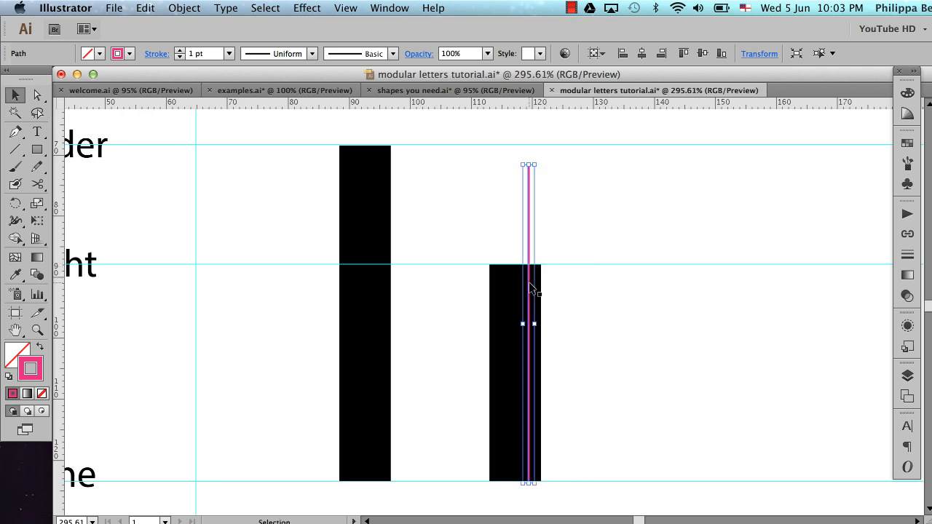
click(569, 310)
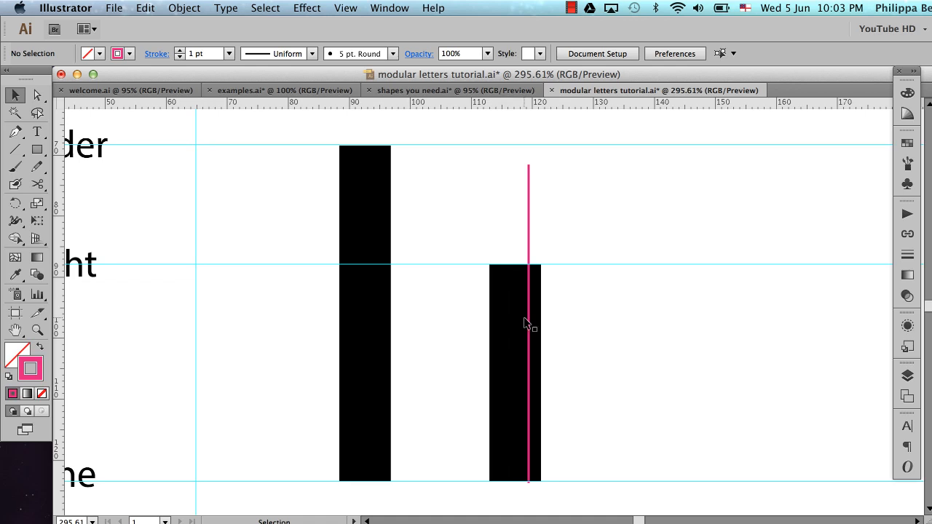
Centre the pink line and the short black stem horizontally on each other, using Align to Selection, and deselect them
drag(481, 294, 575, 364)
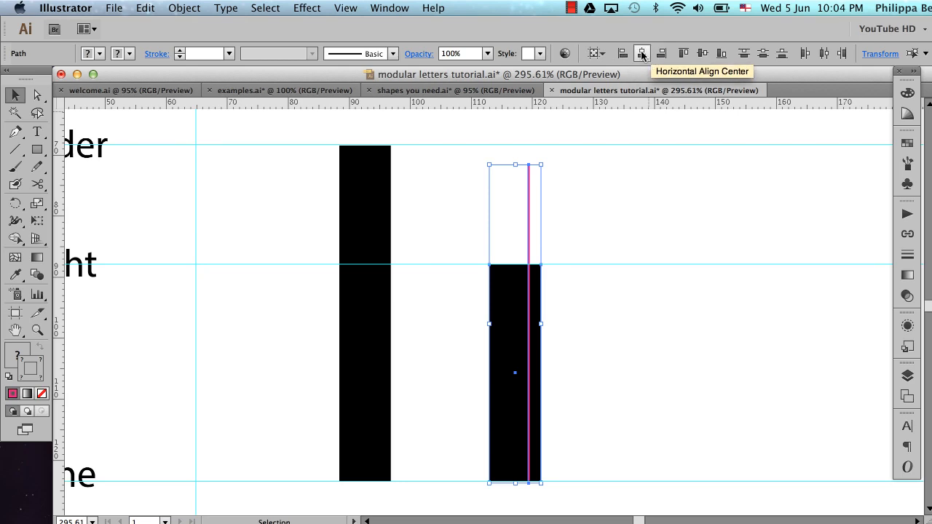
click(386, 9)
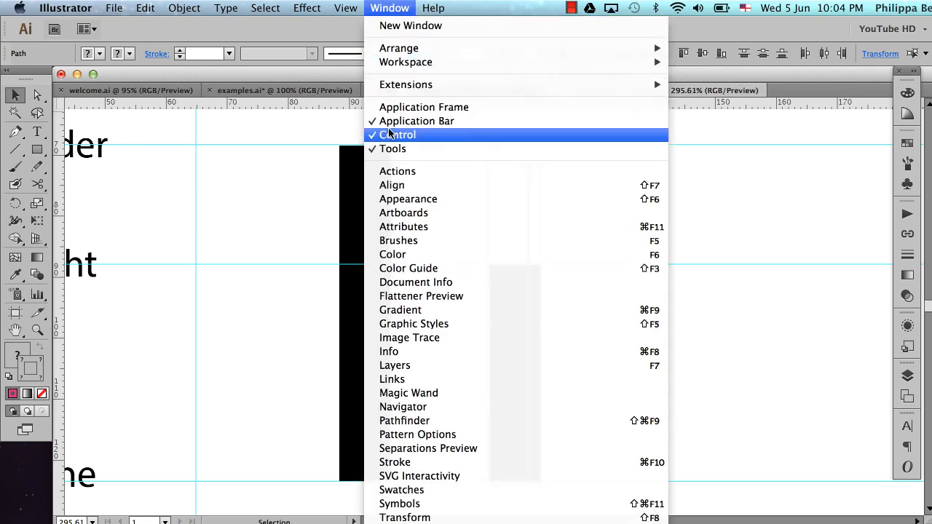
click(390, 184)
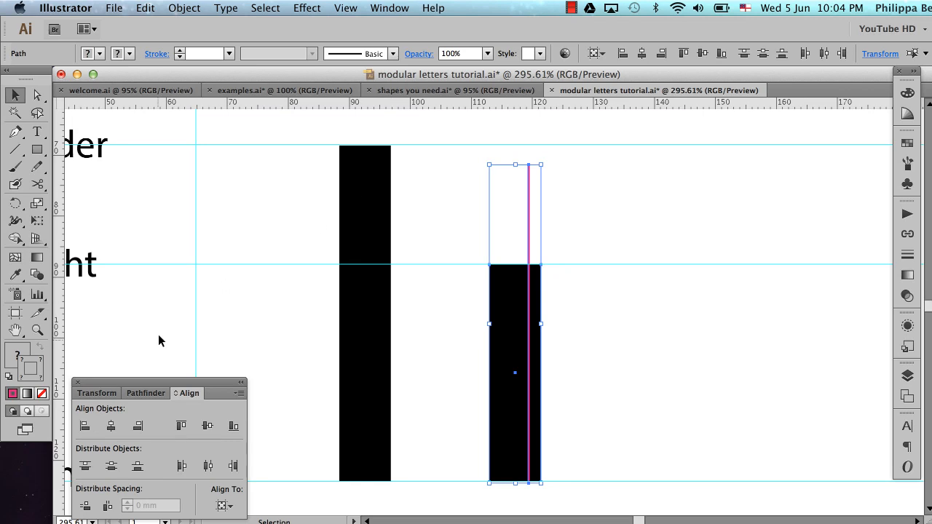
drag(158, 381, 159, 370)
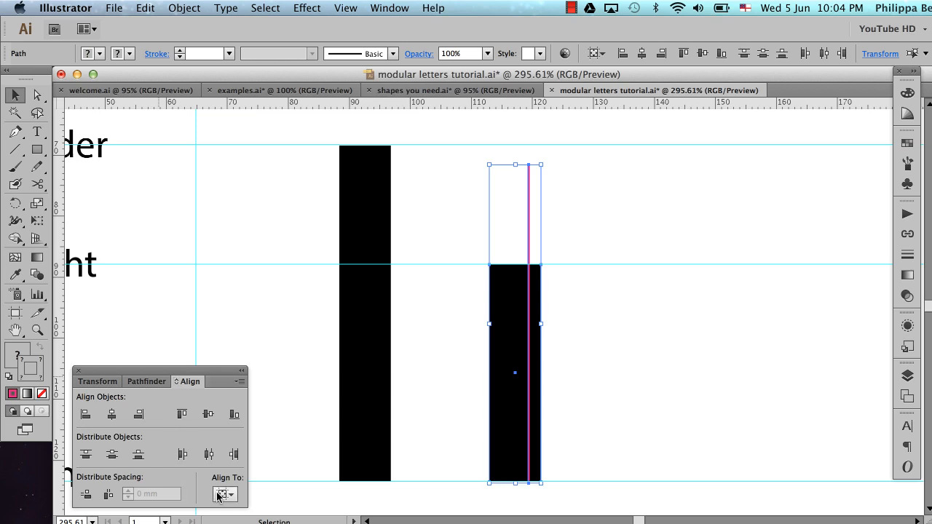
click(177, 384)
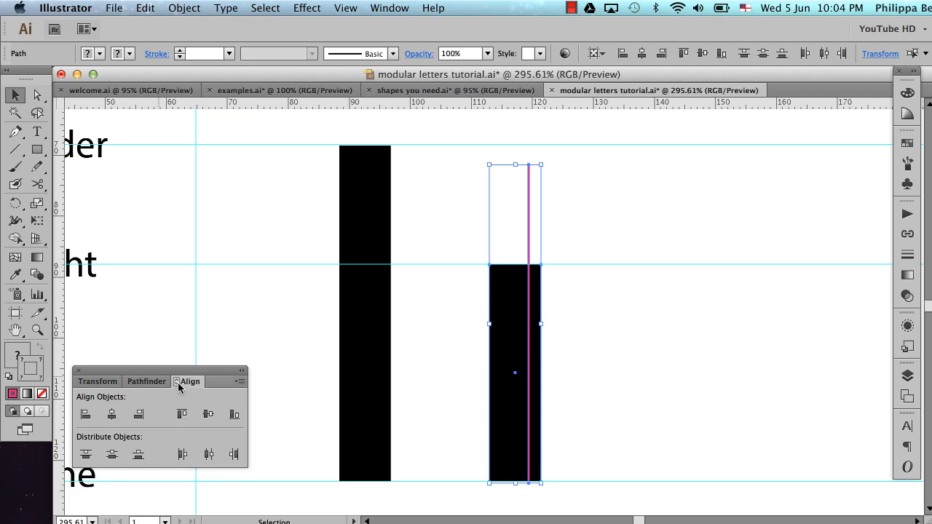
click(177, 383)
click(178, 383)
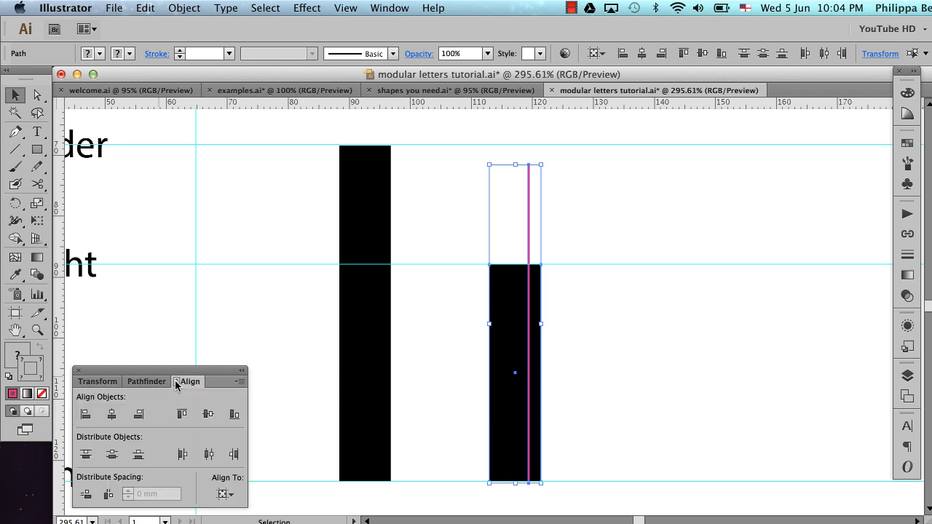
click(224, 495)
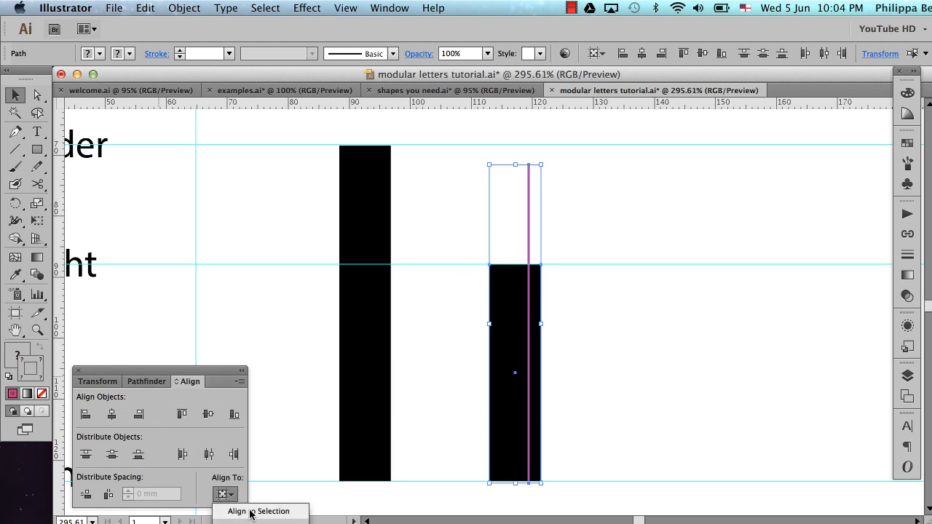
click(256, 513)
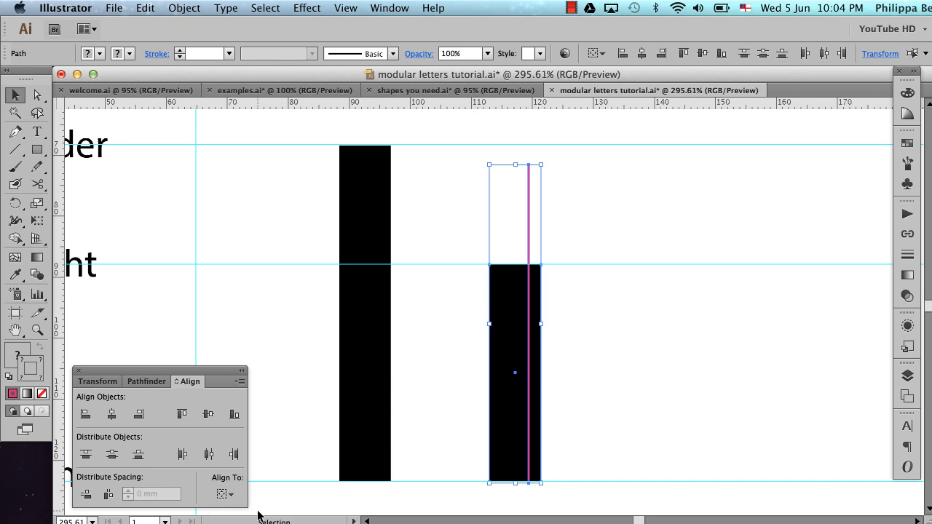
click(112, 418)
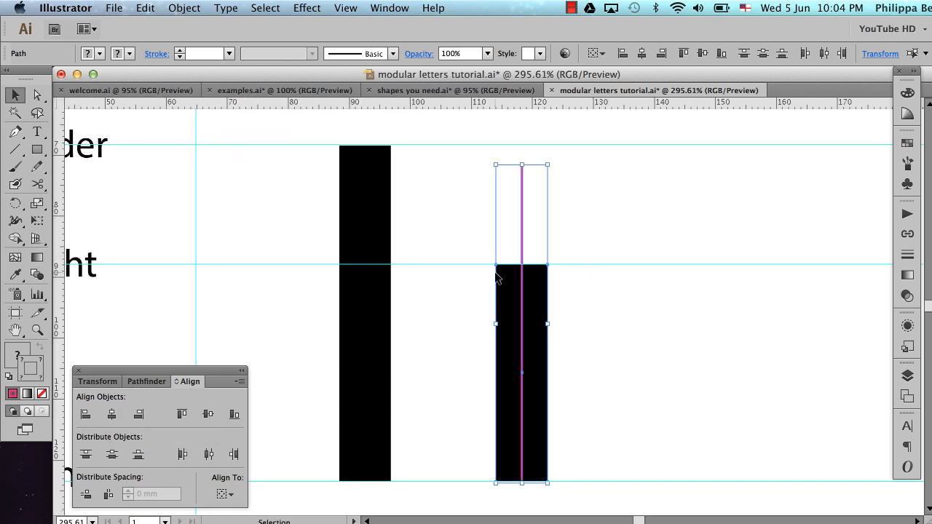
click(624, 275)
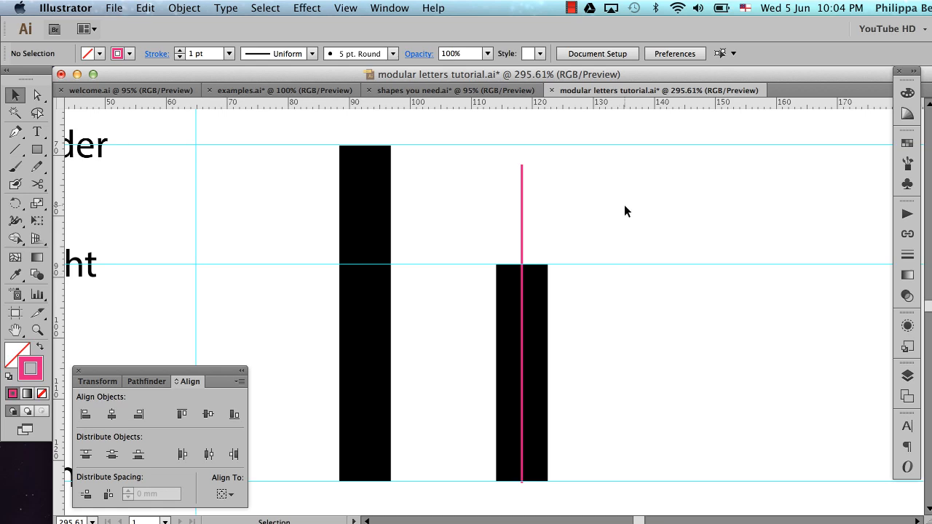
Increase the pink line's stroke weight to 24 pt to match the width of the short black stem
drag(474, 195, 572, 242)
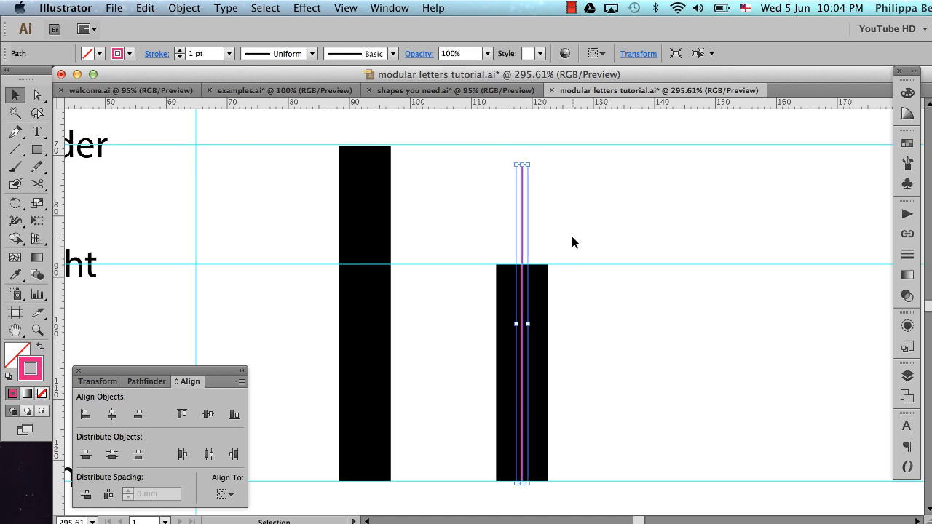
click(907, 254)
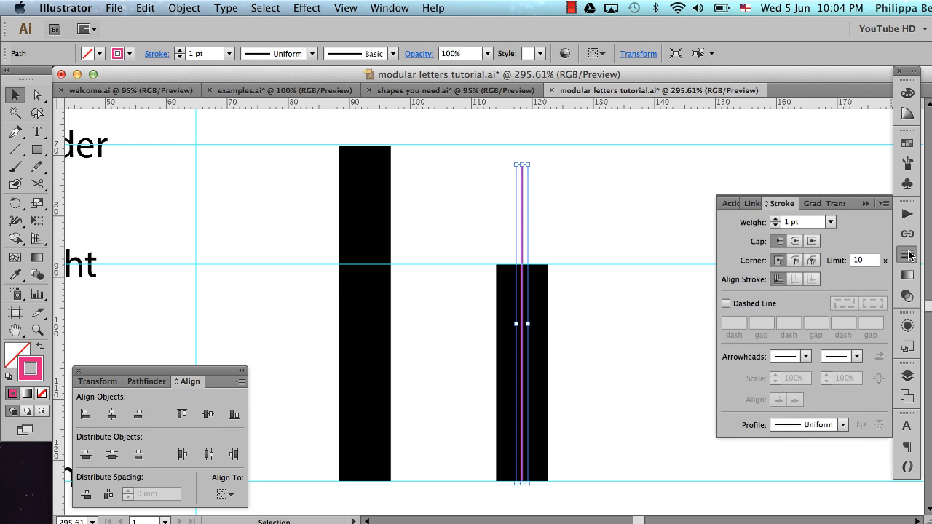
click(777, 220)
click(776, 220)
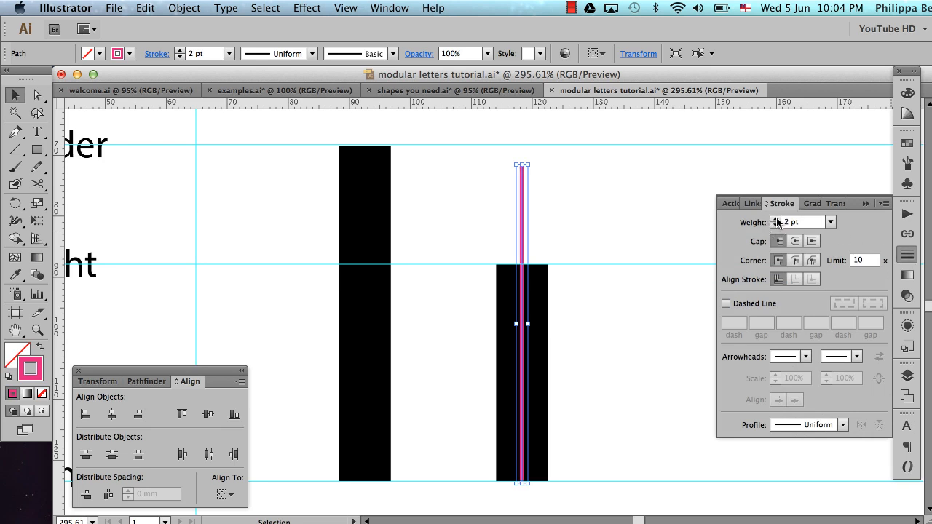
click(777, 220)
click(777, 220)
click(777, 220)
click(776, 220)
click(777, 220)
click(776, 220)
click(777, 219)
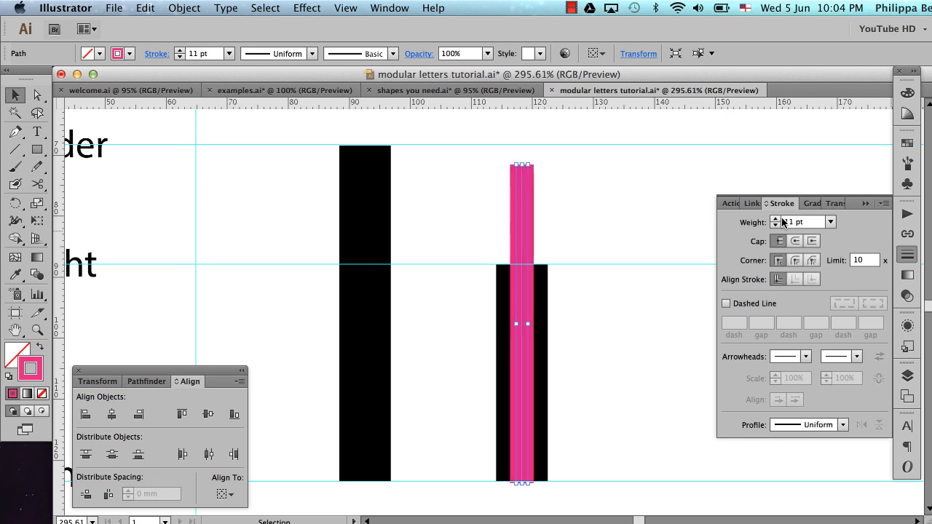
click(777, 220)
click(776, 219)
click(776, 220)
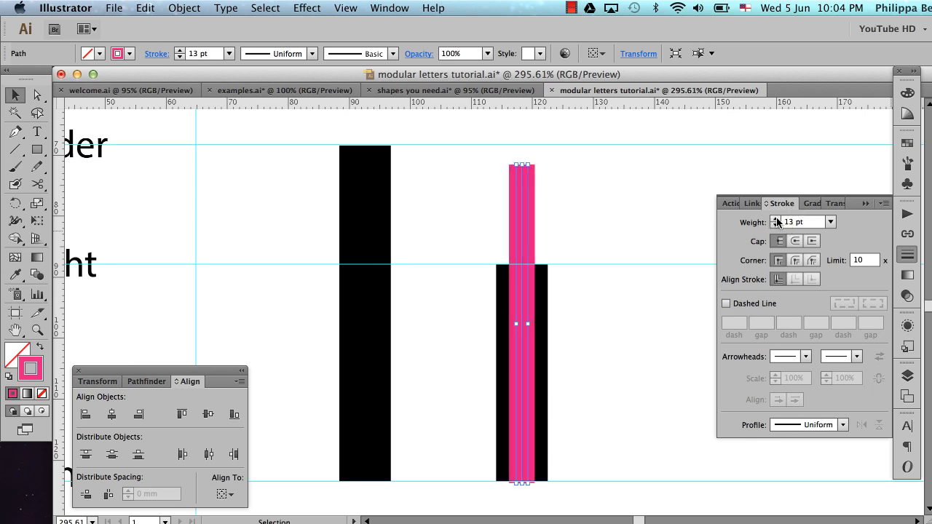
click(777, 220)
click(776, 220)
click(777, 220)
click(777, 220)
click(776, 220)
click(777, 220)
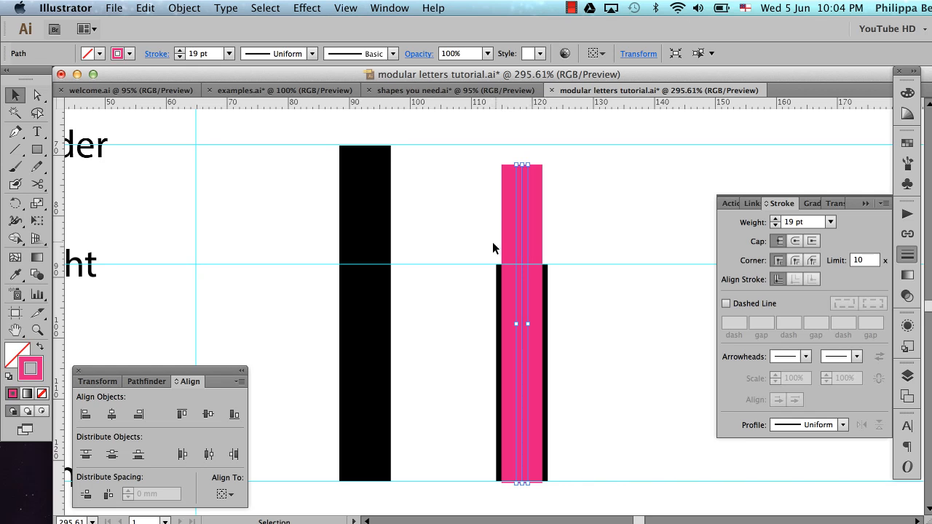
click(776, 220)
click(776, 220)
click(776, 220)
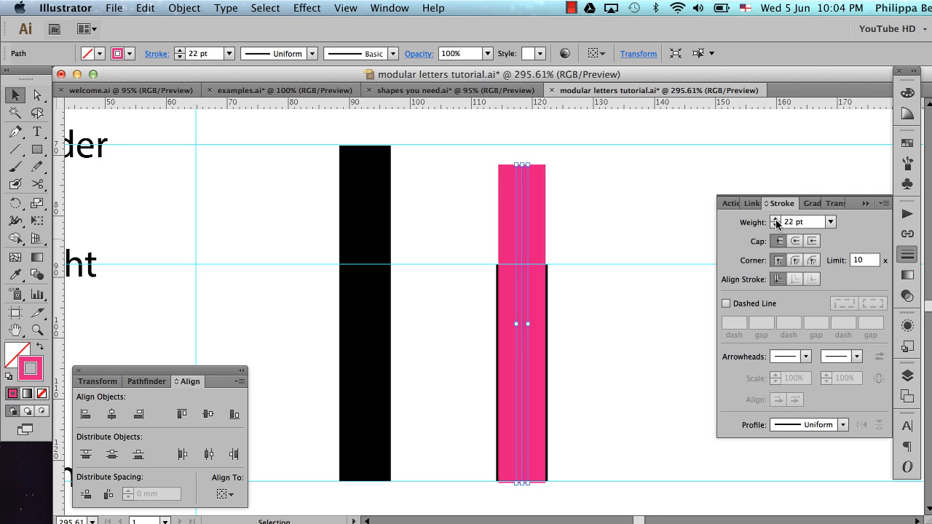
click(776, 220)
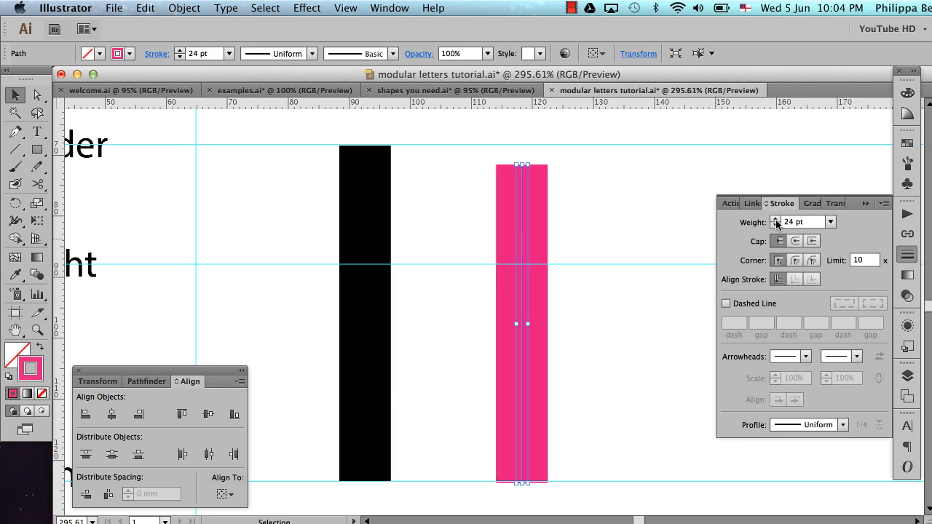
click(601, 196)
Send the pink line to the back, behind the short black stem, and deselect it
click(521, 213)
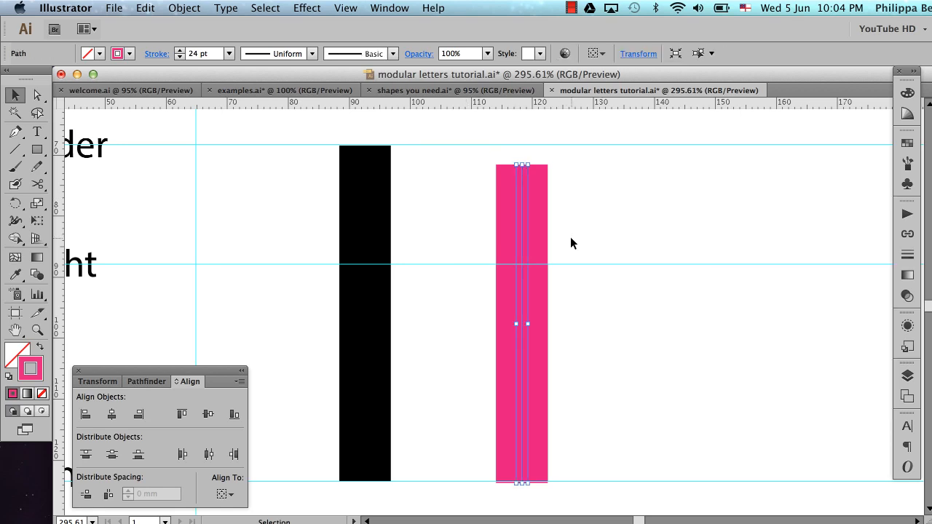
right_click(522, 230)
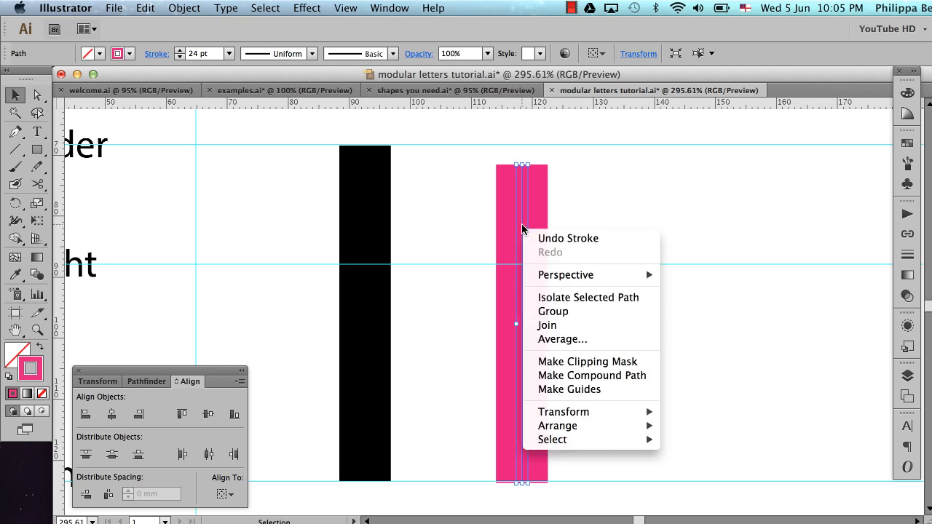
mouse_move(592, 426)
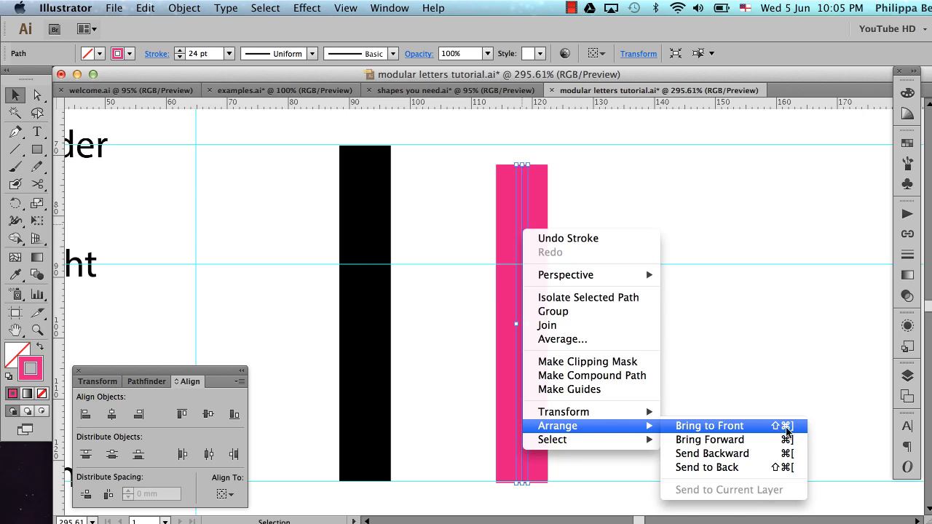
click(793, 468)
click(666, 212)
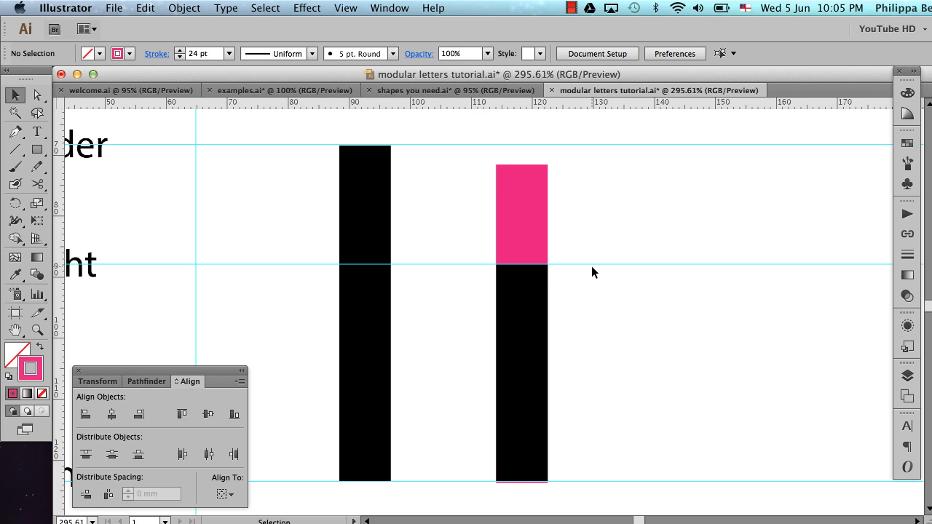
Hide the guides and magnify the area where the pink line meets the top of the short black stem
key(super+semicolon)
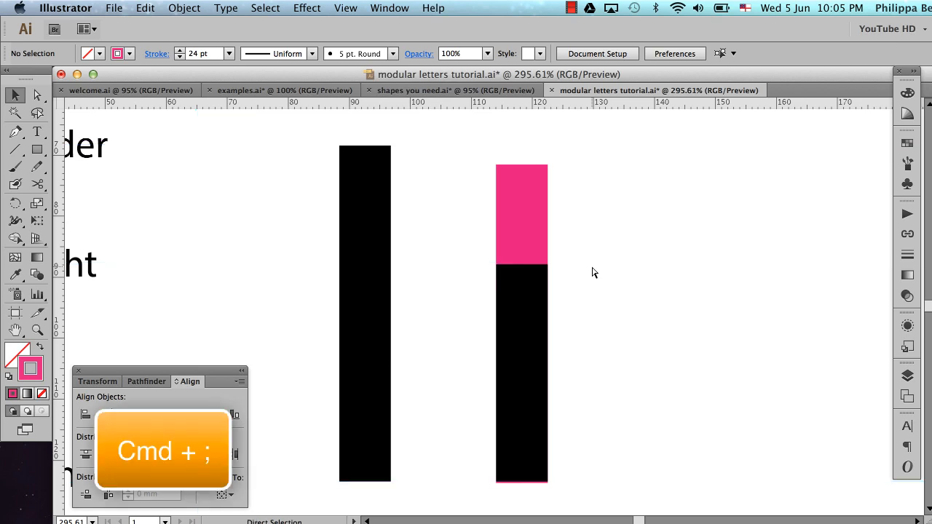
drag(463, 220, 578, 299)
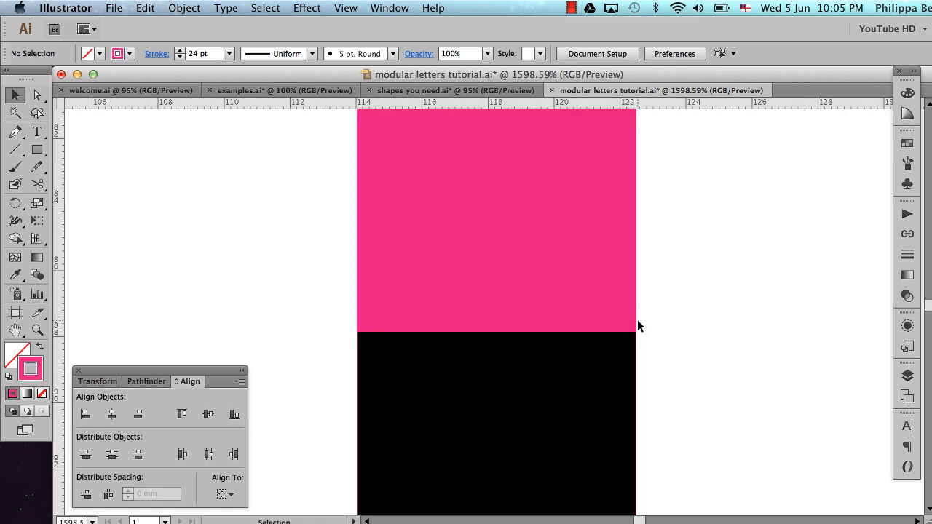
Compare stroke weights of 25 pt and 23 pt on the pink line against the stem's width, and return it to 24 pt
drag(352, 218, 702, 284)
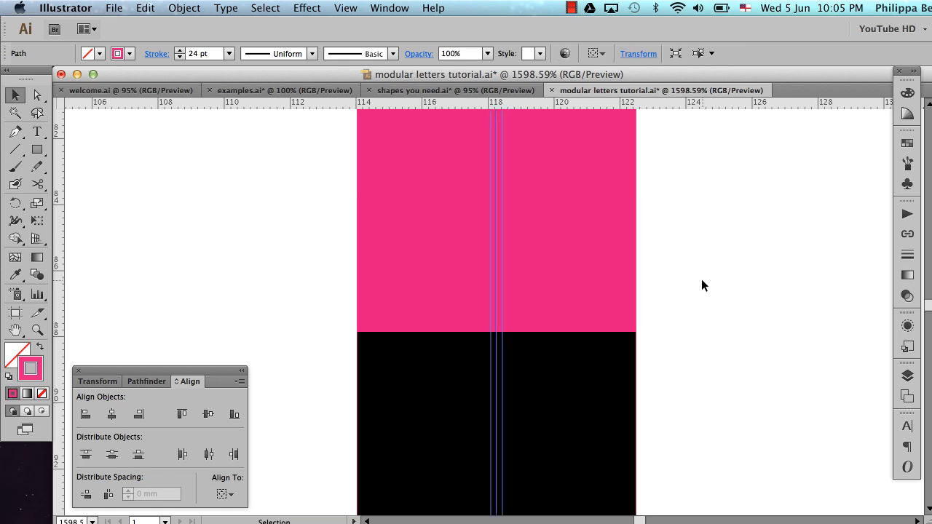
click(907, 254)
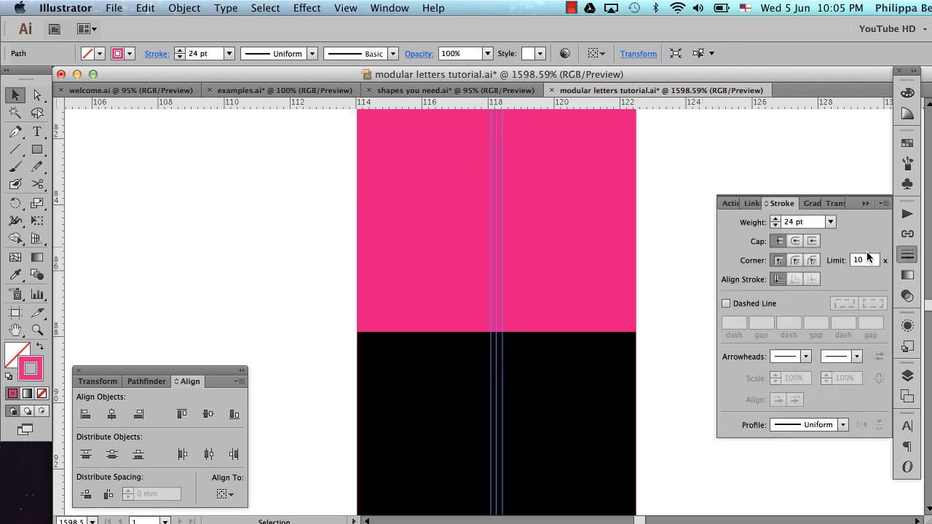
click(775, 219)
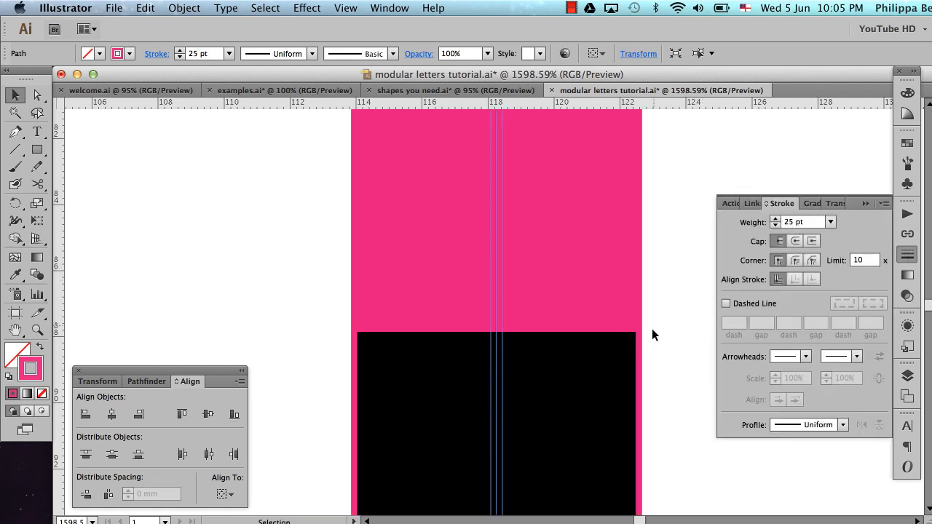
click(775, 226)
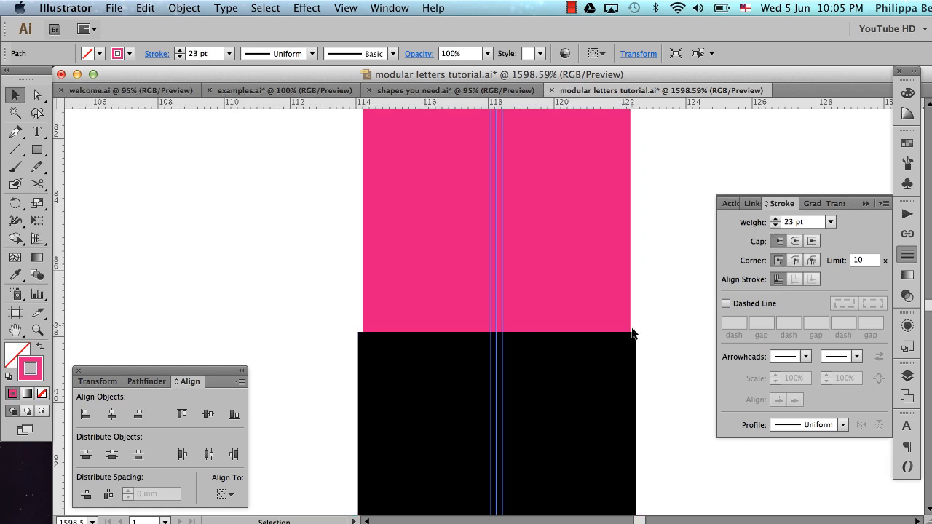
click(776, 219)
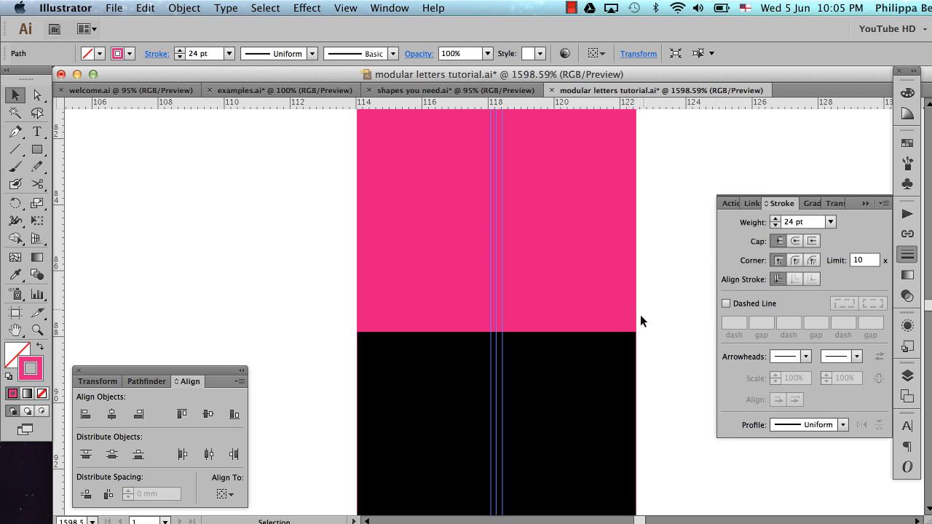
click(776, 219)
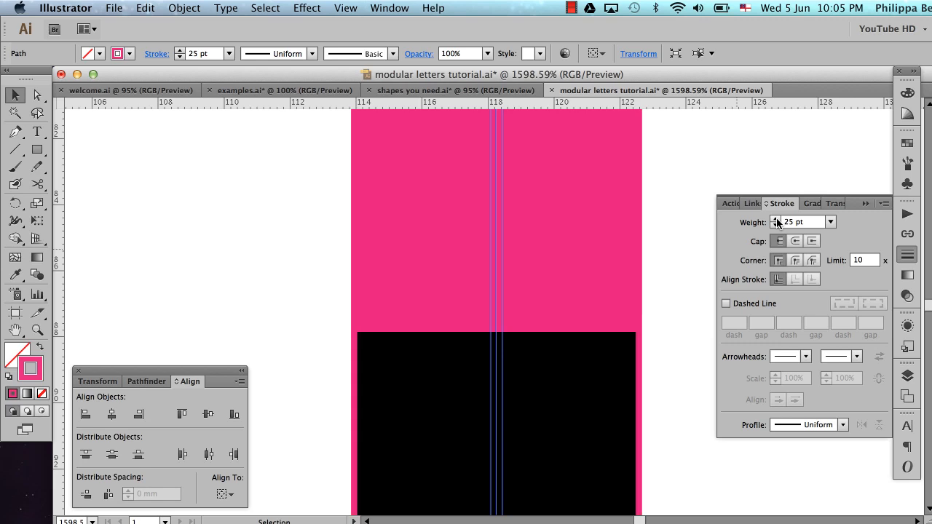
click(776, 226)
click(776, 225)
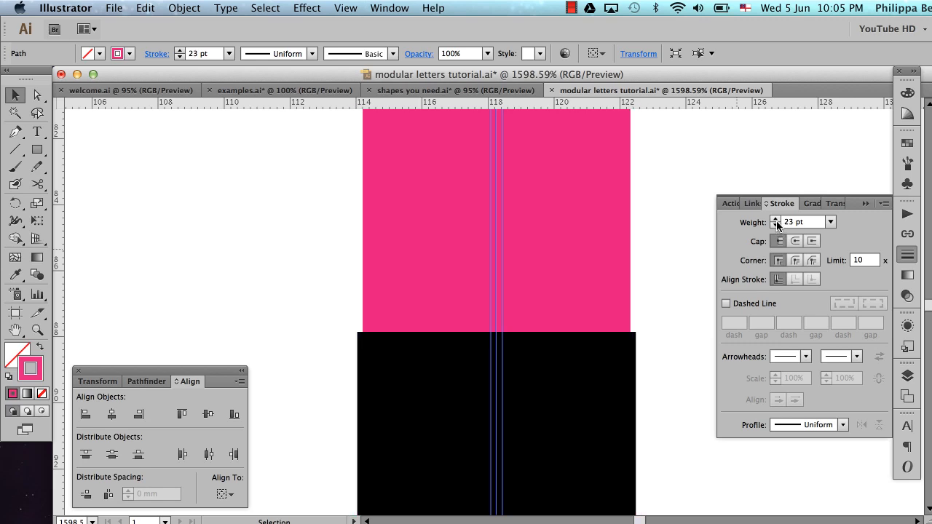
click(776, 220)
Try a stroke weight of 24.5 pt on the pink line and set it back to 24 pt
click(794, 222)
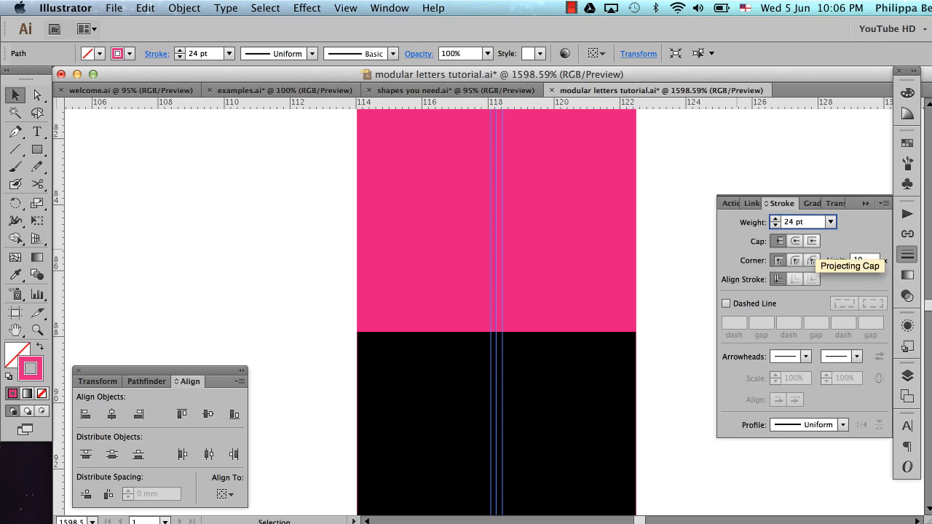
text(.5)
key(Return)
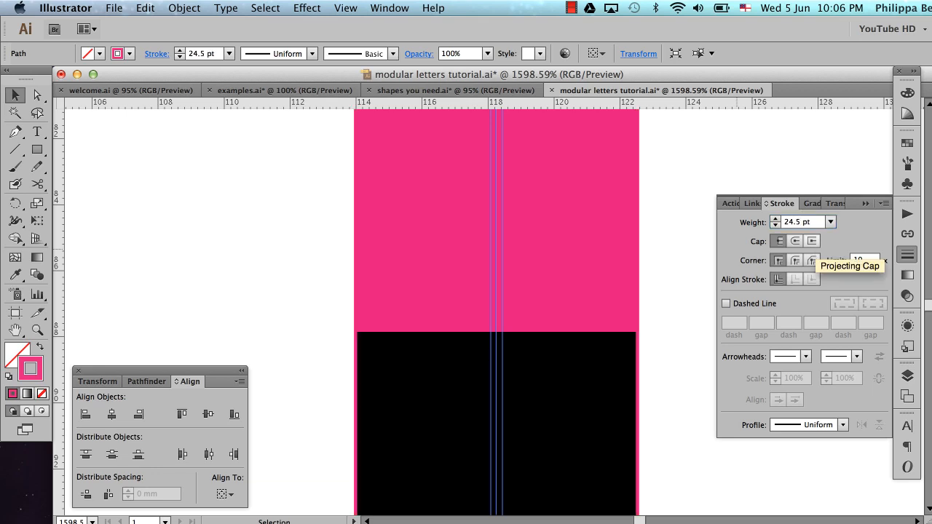
click(799, 223)
key(BackSpace)
key(BackSpace)
key(Return)
click(868, 205)
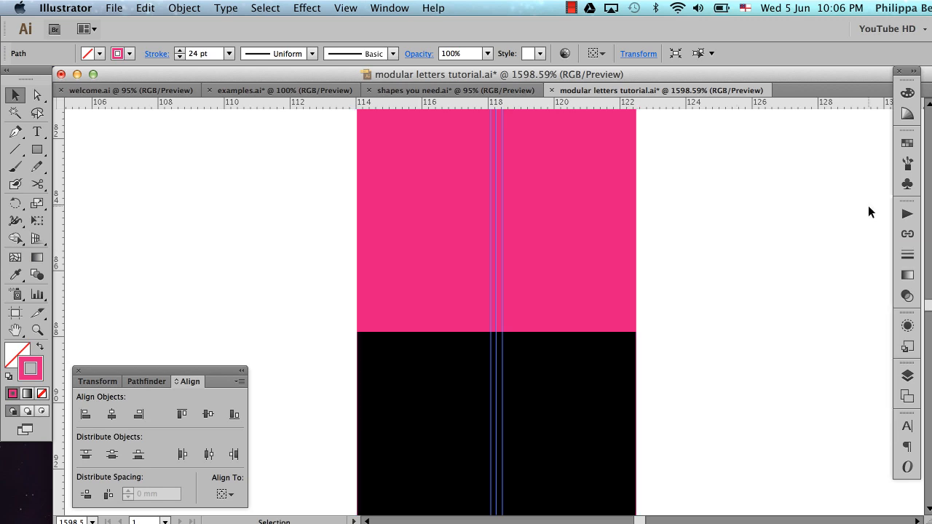
Deselect the pink line and show the guides again around the black stems
click(668, 299)
alt+super+click(637, 297)
alt+super+click(637, 297)
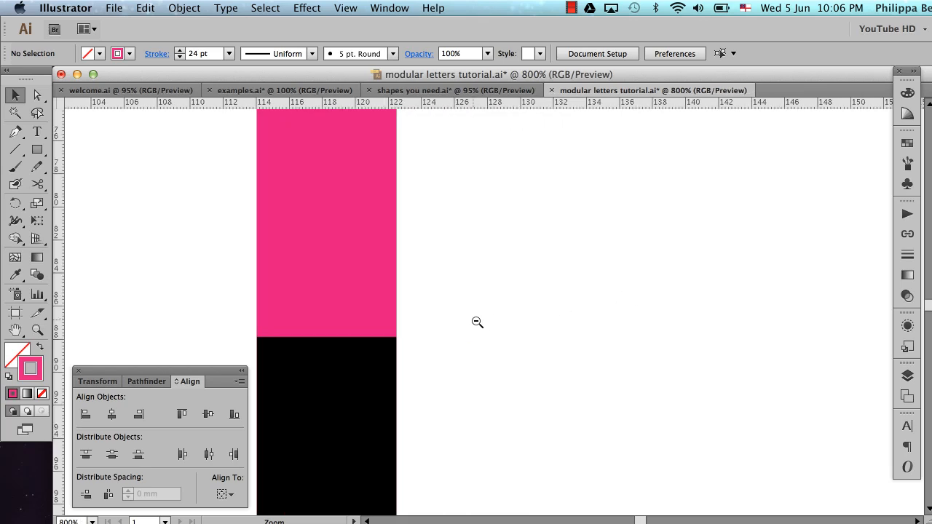
alt+super+click(476, 322)
alt+super+click(472, 320)
alt+super+click(472, 319)
alt+super+click(474, 324)
scroll(472, 319, right, 1)
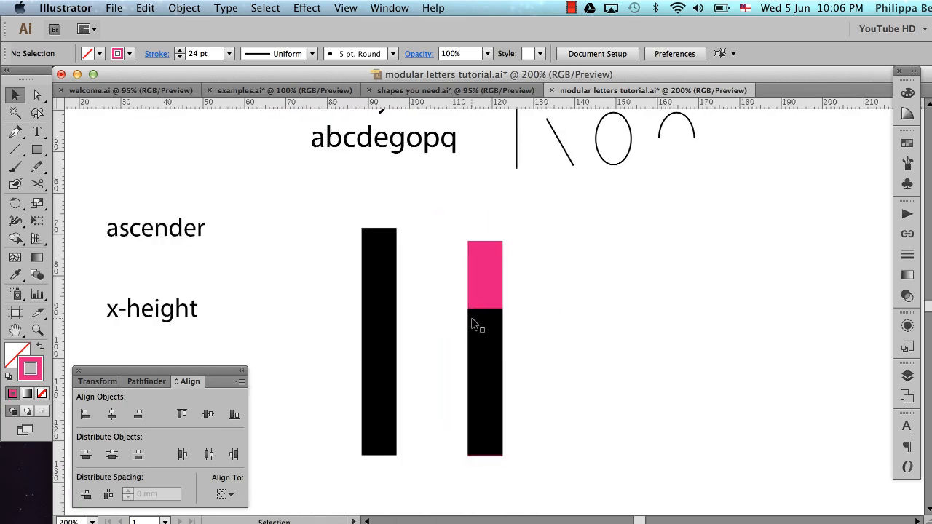
scroll(472, 319, down, 1)
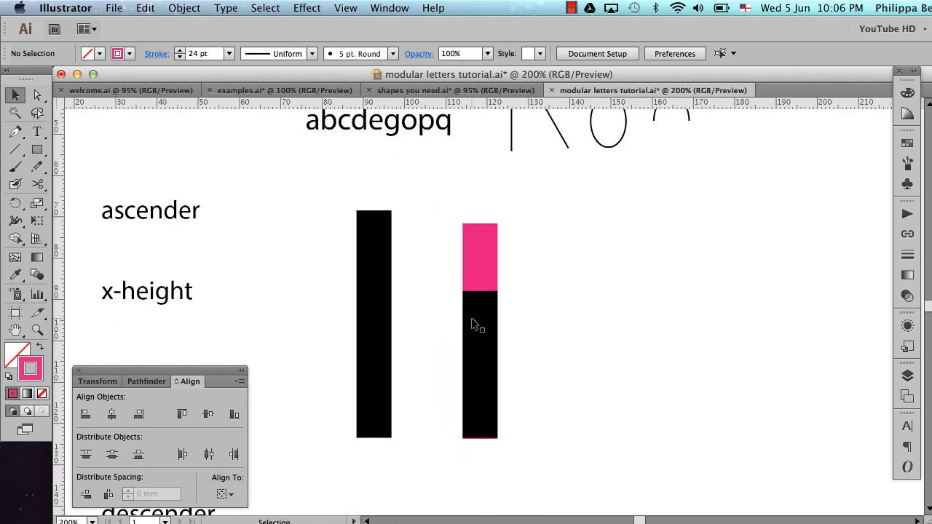
key(super+semicolon)
Examine the arch of the sample letter n below the guides as a reference for the new letterform
scroll(471, 317, down, 1)
scroll(471, 317, right, 1)
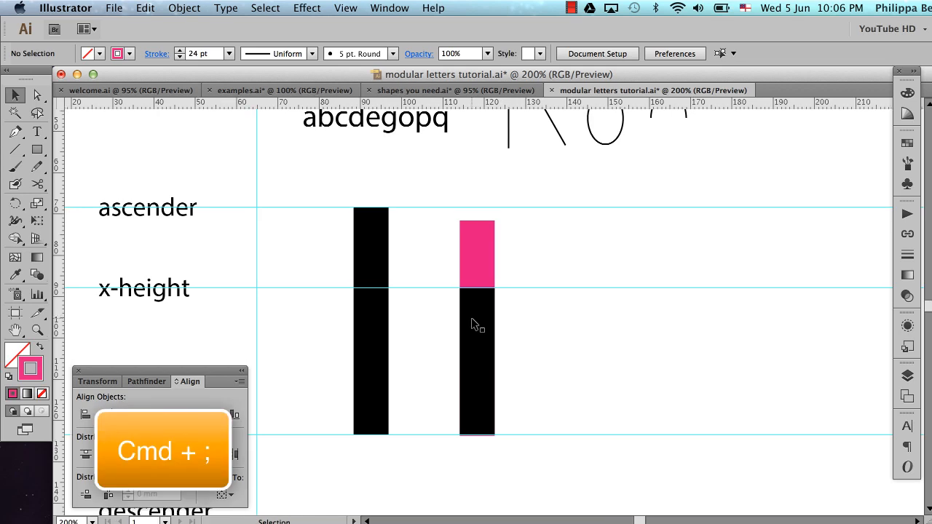
scroll(471, 324, down, 10)
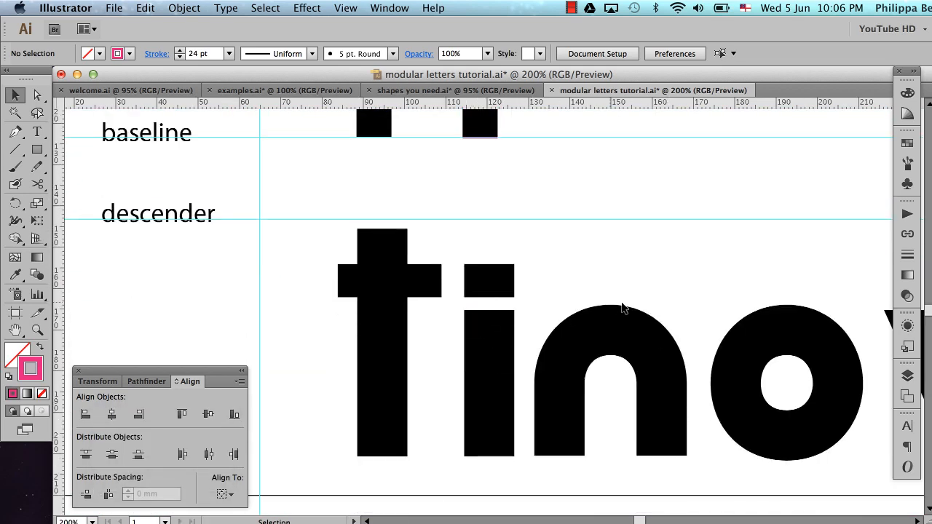
scroll(553, 318, up, 10)
scroll(552, 318, right, 4)
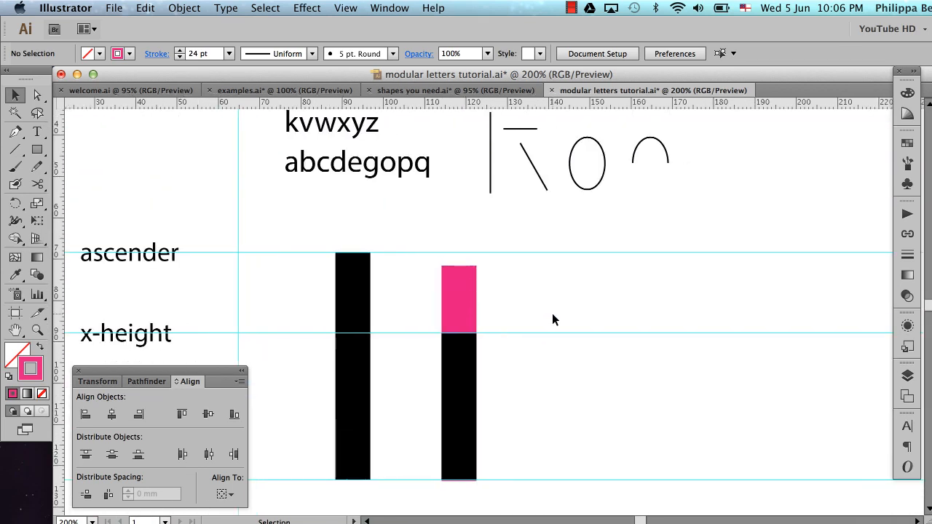
scroll(552, 318, down, 2)
scroll(551, 319, left, 2)
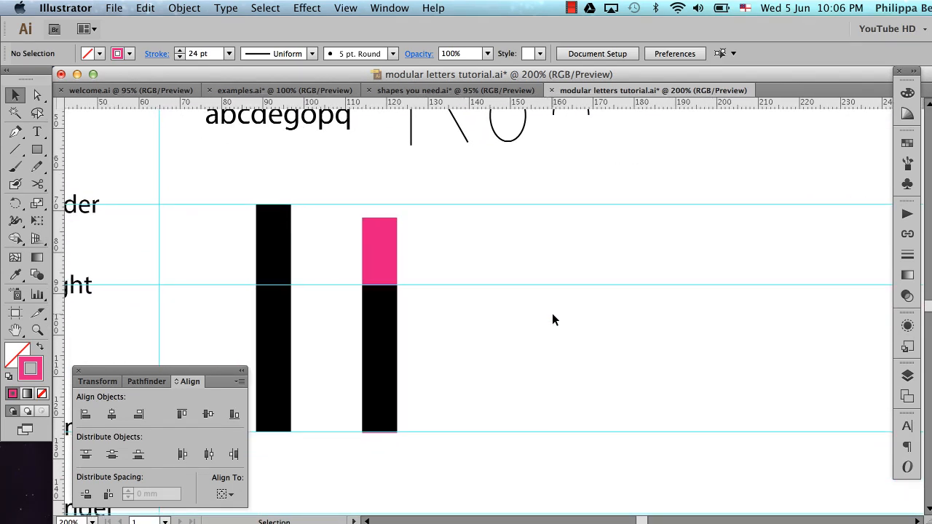
scroll(551, 319, left, 2)
Draw an n-shaped arch about 19 mm wide and 33 mm high with the Pen tool, starting and ending on the baseline guide
key(p)
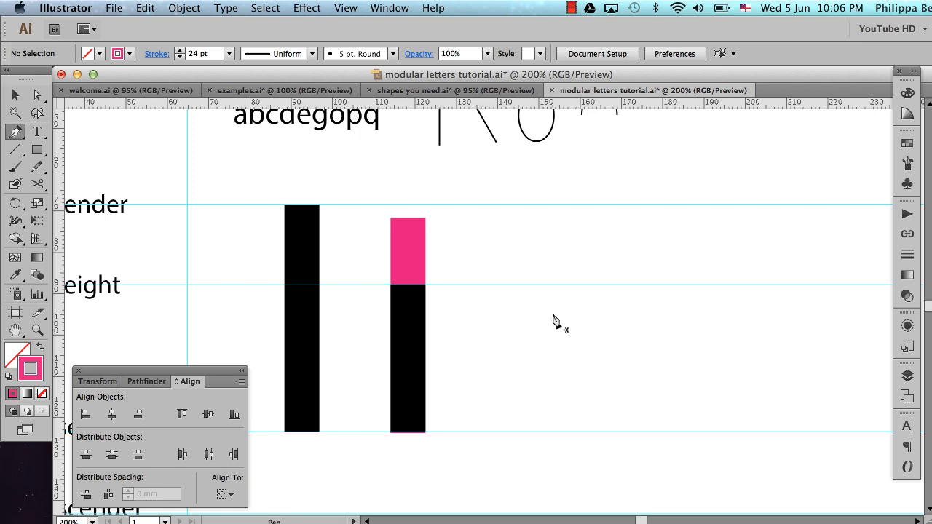
click(459, 437)
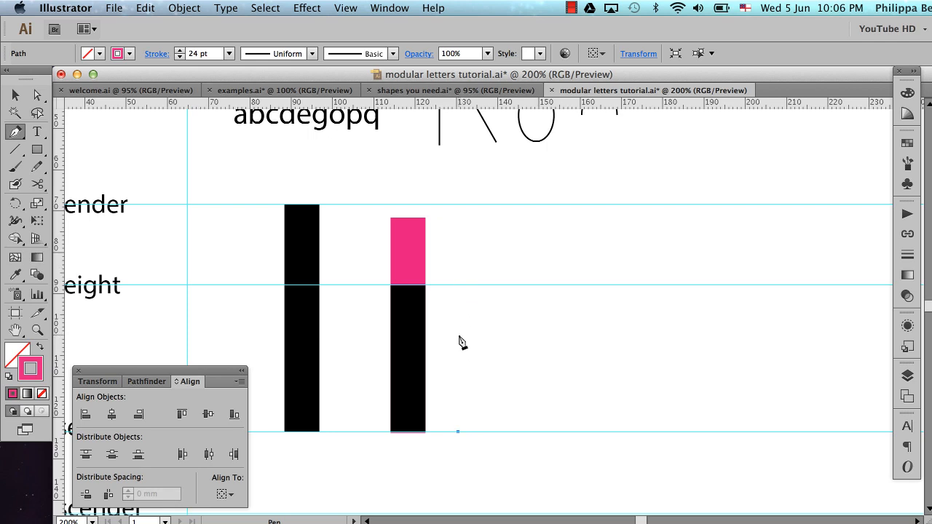
drag(458, 335, 458, 313)
drag(458, 304, 457, 300)
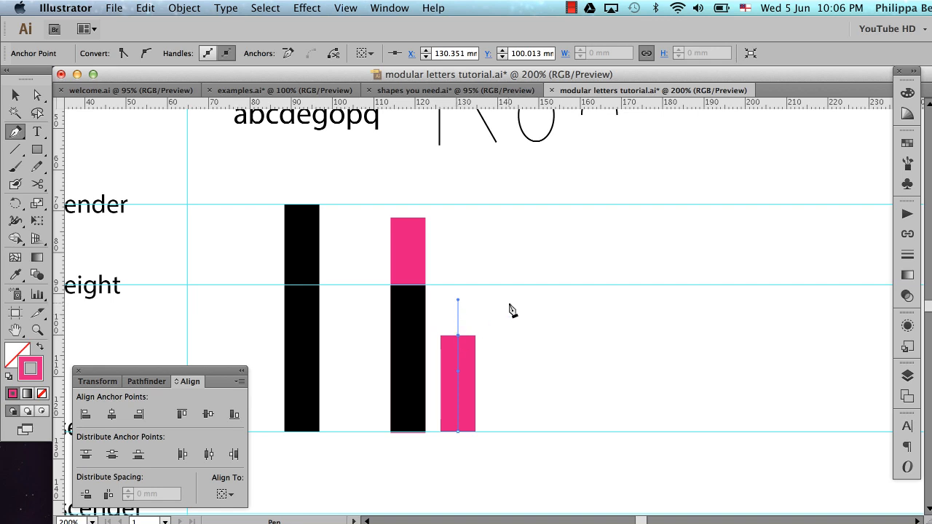
drag(509, 310, 526, 302)
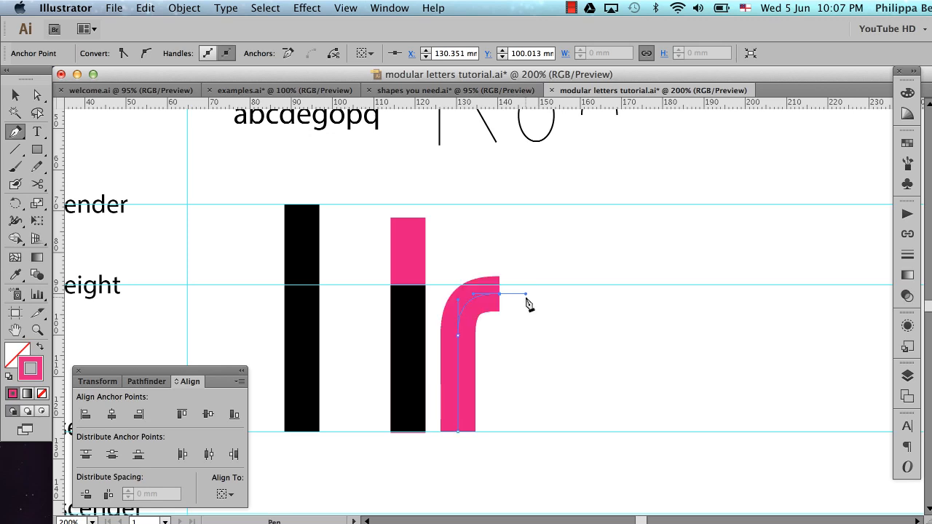
drag(541, 332, 536, 352)
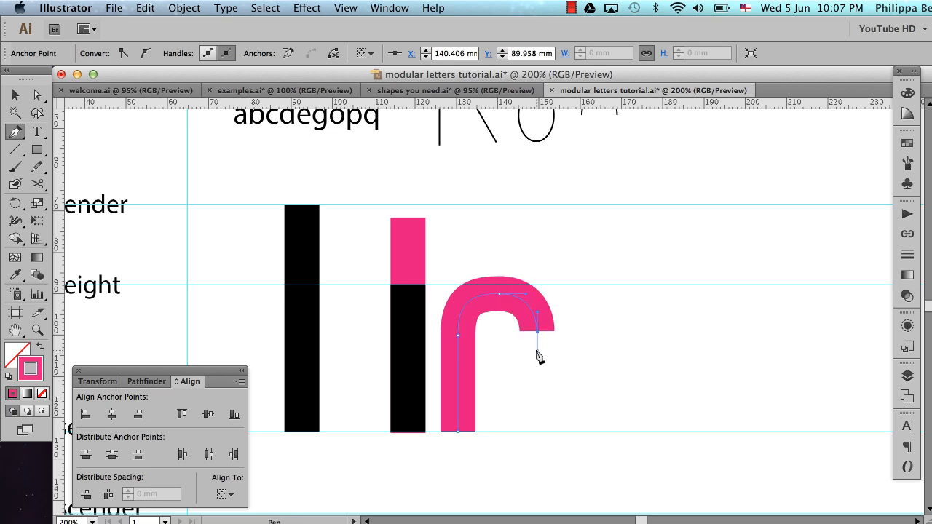
click(537, 432)
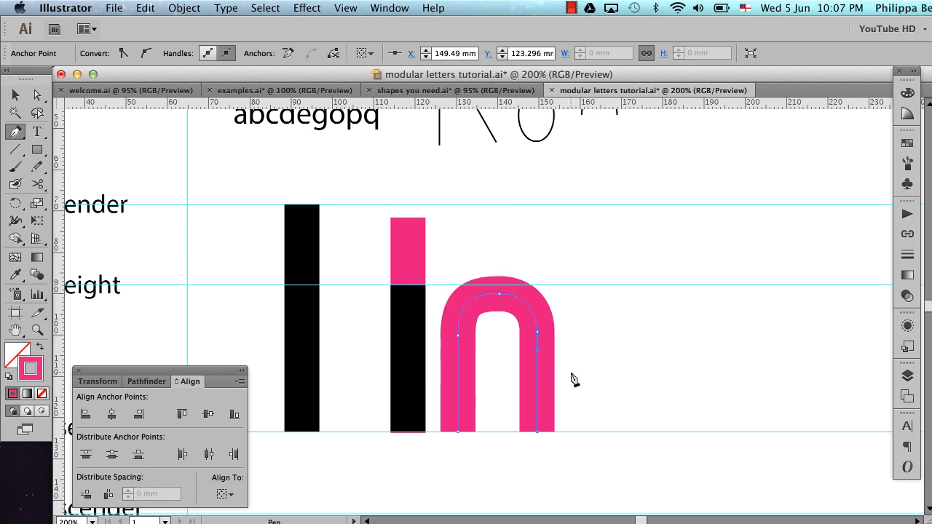
key(v)
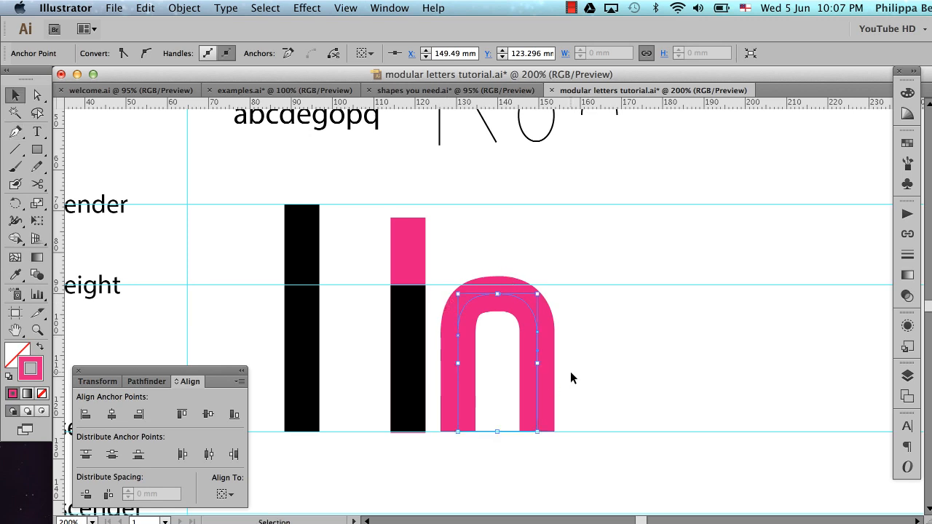
Move the straight pink line about 100 mm to the right from behind the short black stem and deselect it
mouse_move(372, 211)
mouse_down()
mouse_move(438, 242)
mouse_move(651, 260)
mouse_up()
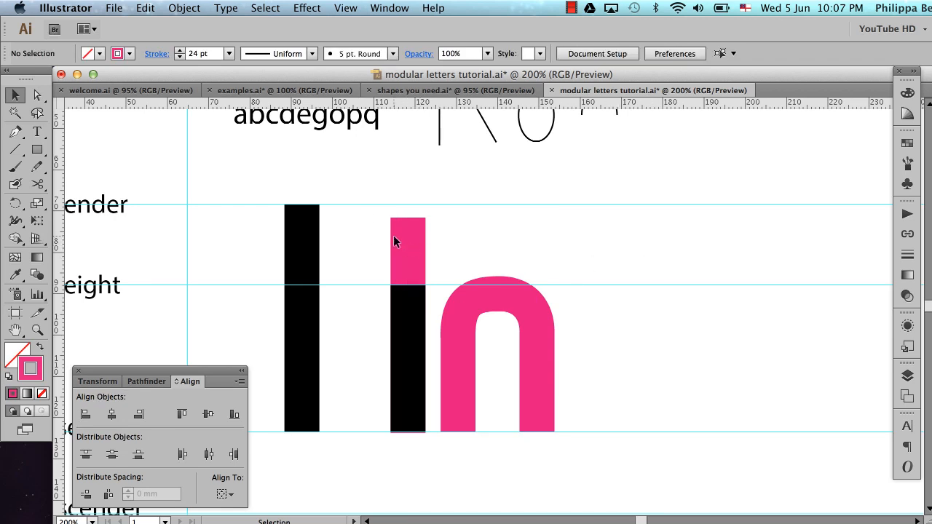
mouse_move(374, 210)
mouse_down()
mouse_move(469, 262)
mouse_move(432, 248)
mouse_move(830, 262)
mouse_up()
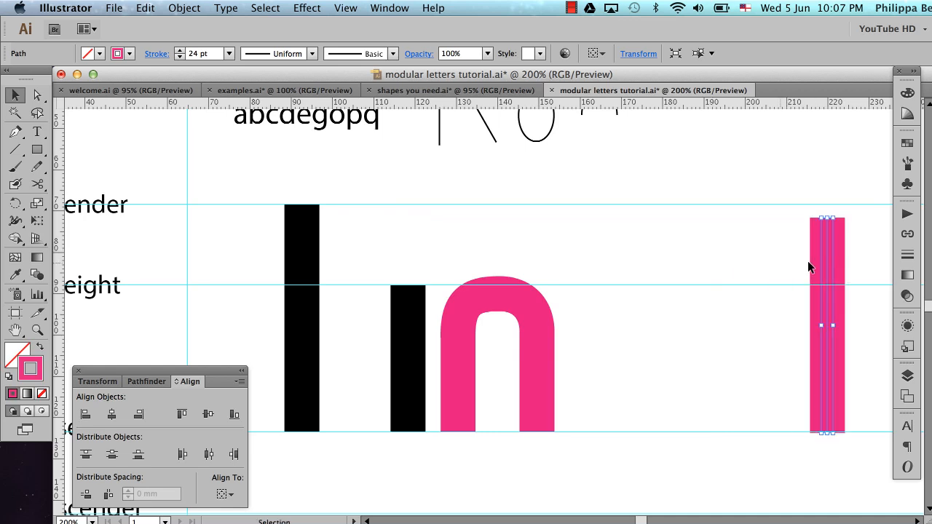
click(658, 252)
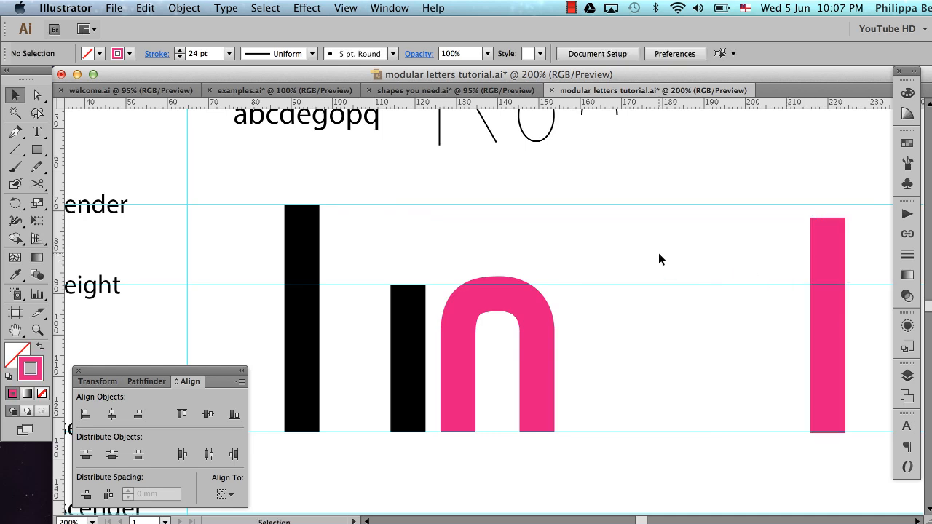
Shift the pink arch about 10.5 mm to the right, away from the short black stem, and deselect it
click(474, 300)
key(shift+Right)
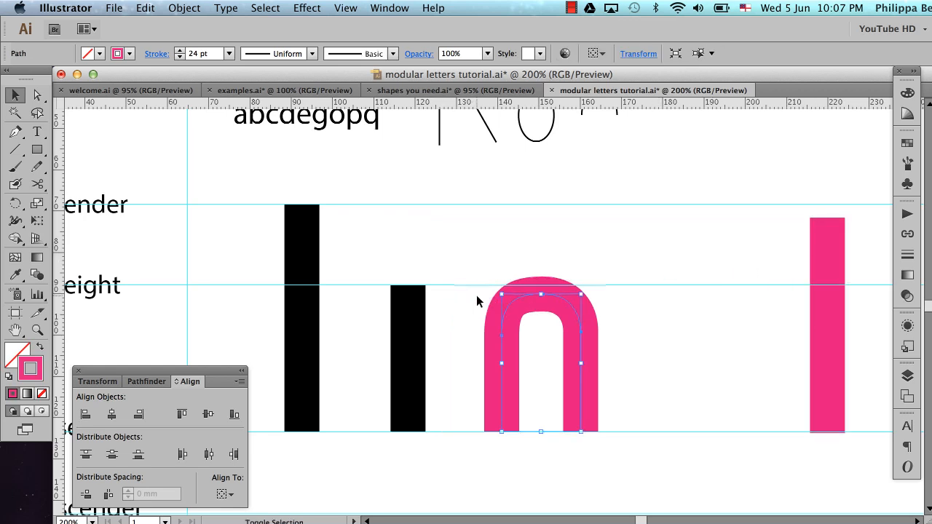
click(578, 233)
Align the two foot anchor points of the pink arch with the bottom corner of the short black stem using Vertical Align Bottom
key(a)
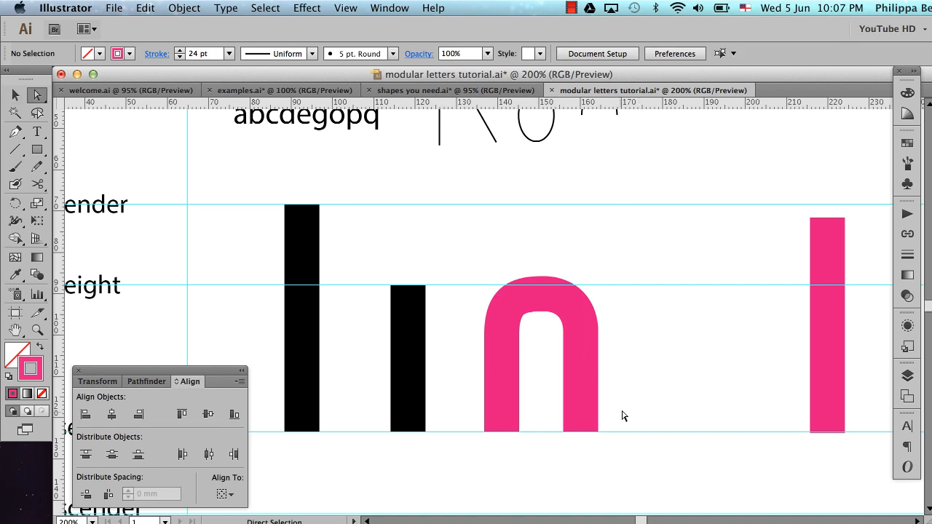
drag(615, 409, 471, 459)
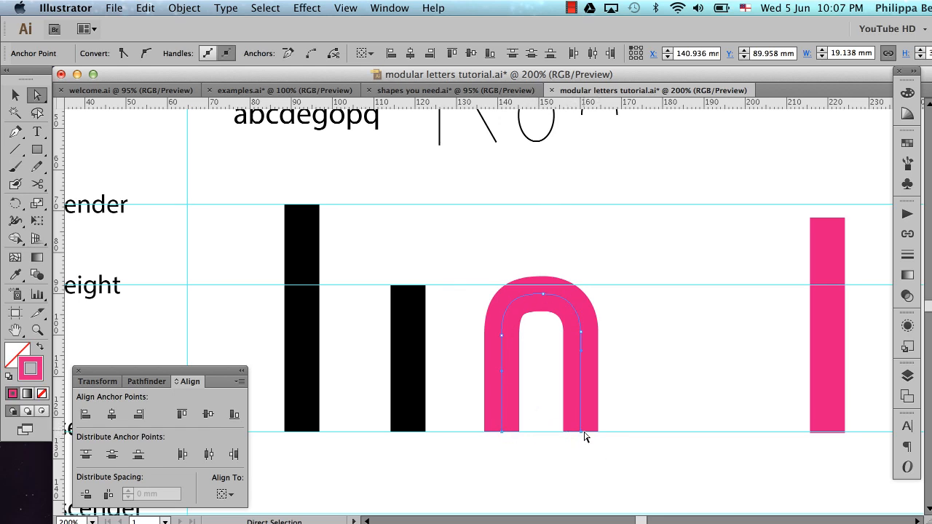
key(z)
drag(357, 262, 653, 453)
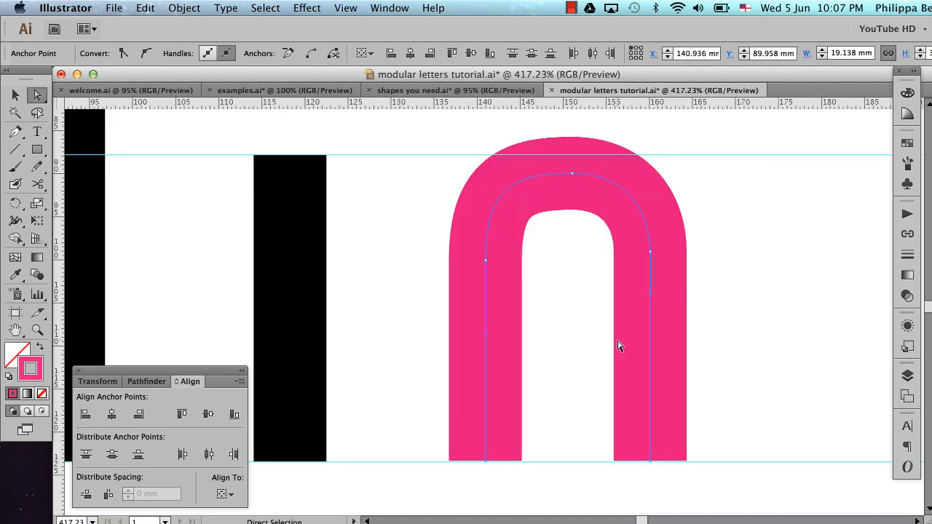
scroll(620, 346, left, 3)
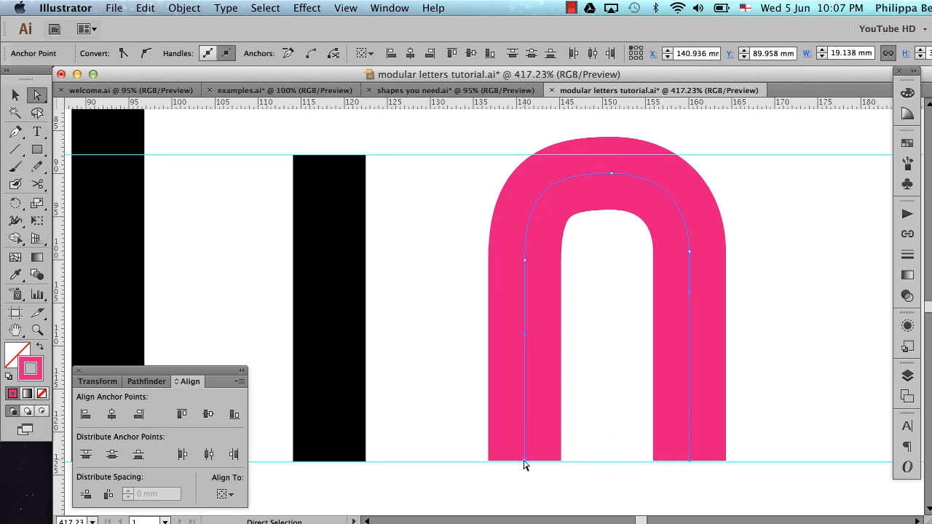
shift+click(365, 462)
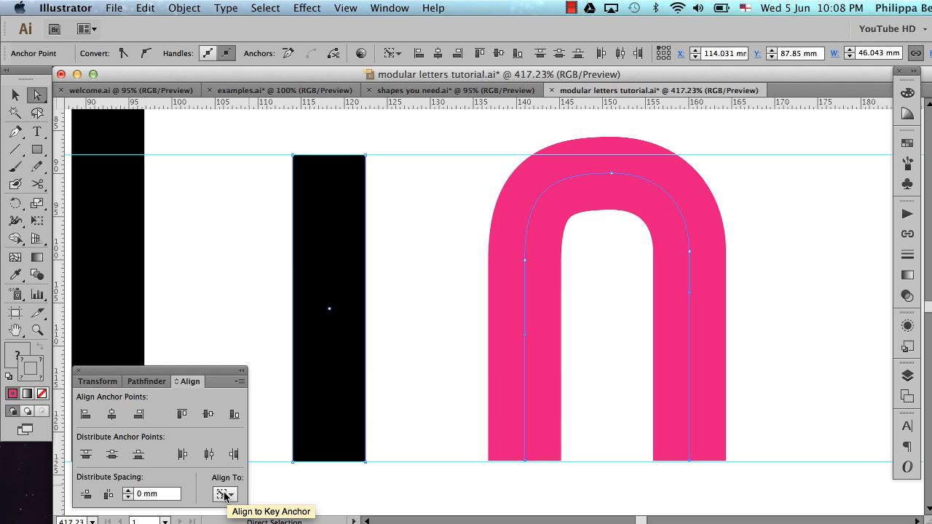
click(233, 414)
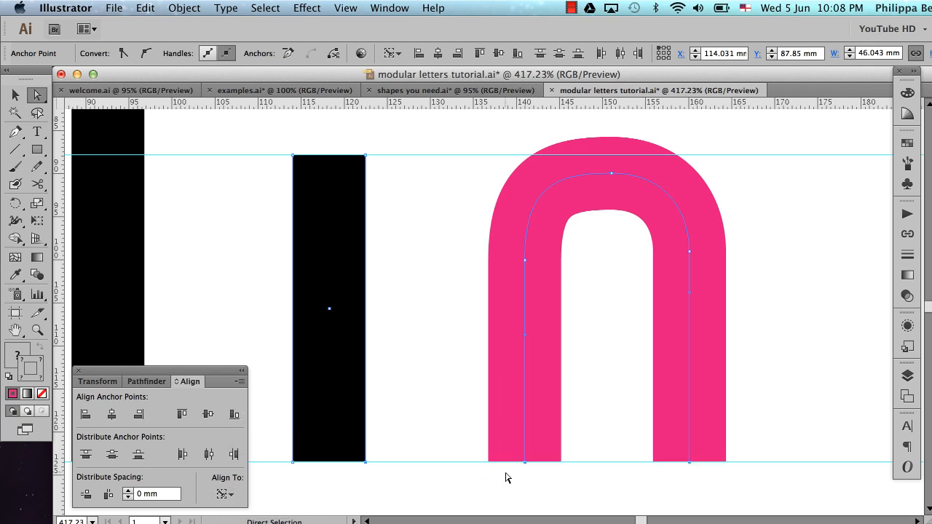
click(410, 448)
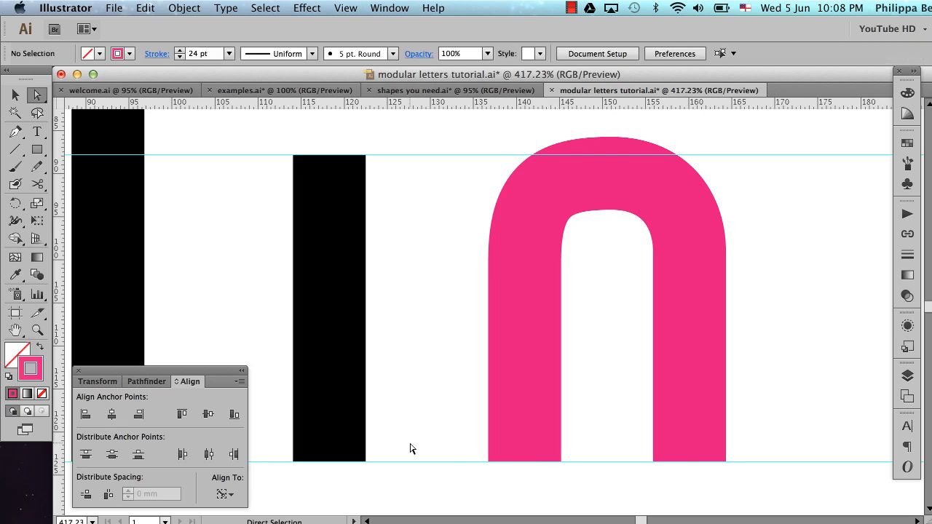
Examine the lower ends of the short black stem and the pink arch against the baseline guide
key(super+space)
drag(277, 432, 415, 477)
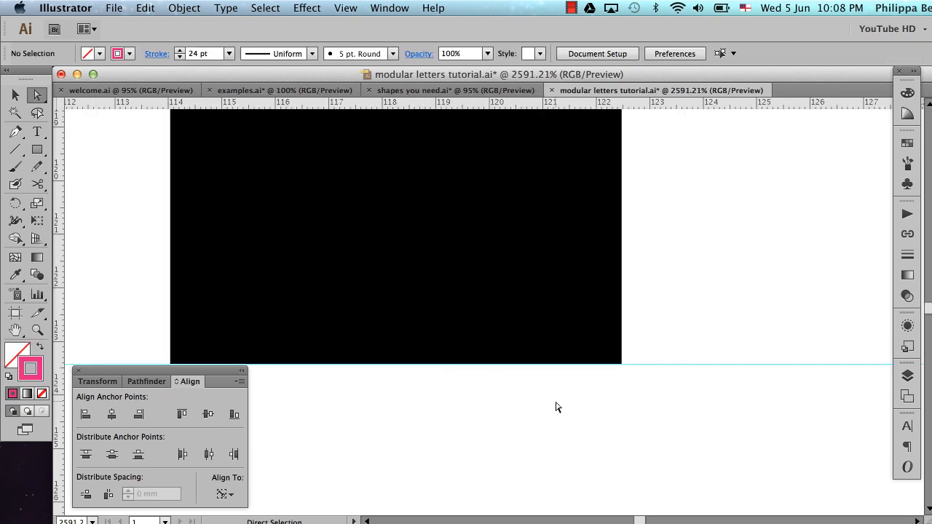
scroll(575, 406, left, 5)
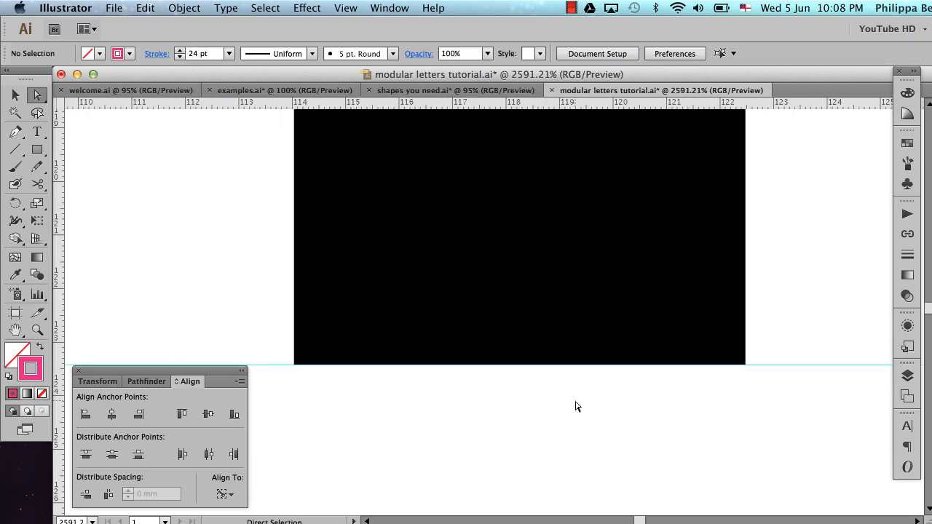
key(super+alt+space)
alt+super+click(745, 393)
alt+super+click(745, 392)
alt+super+click(746, 393)
alt+super+click(745, 392)
alt+super+click(745, 393)
scroll(746, 393, up, 8)
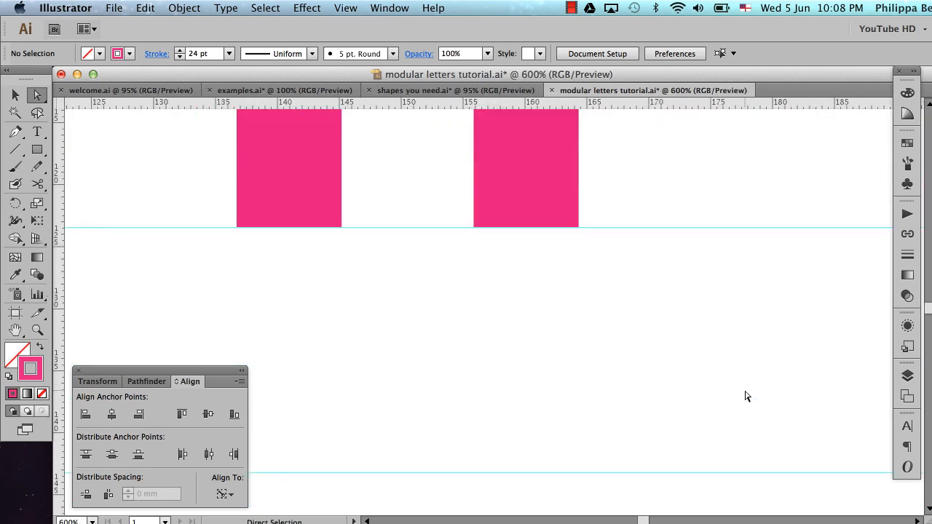
scroll(745, 392, left, 3)
scroll(744, 392, left, 5)
scroll(745, 391, up, 1)
alt+super+click(745, 391)
alt+super+click(745, 392)
scroll(745, 391, up, 6)
scroll(745, 392, left, 7)
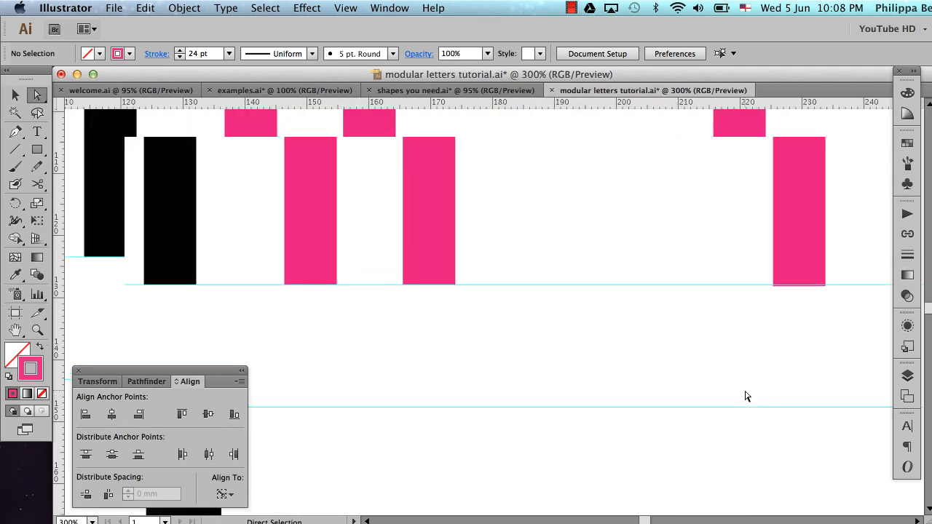
scroll(745, 396, left, 6)
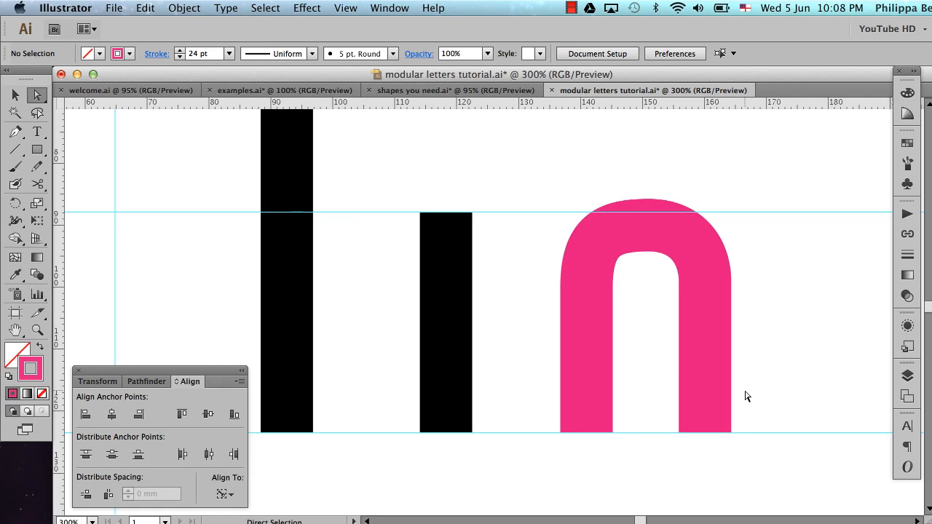
scroll(745, 396, up, 1)
scroll(745, 396, right, 1)
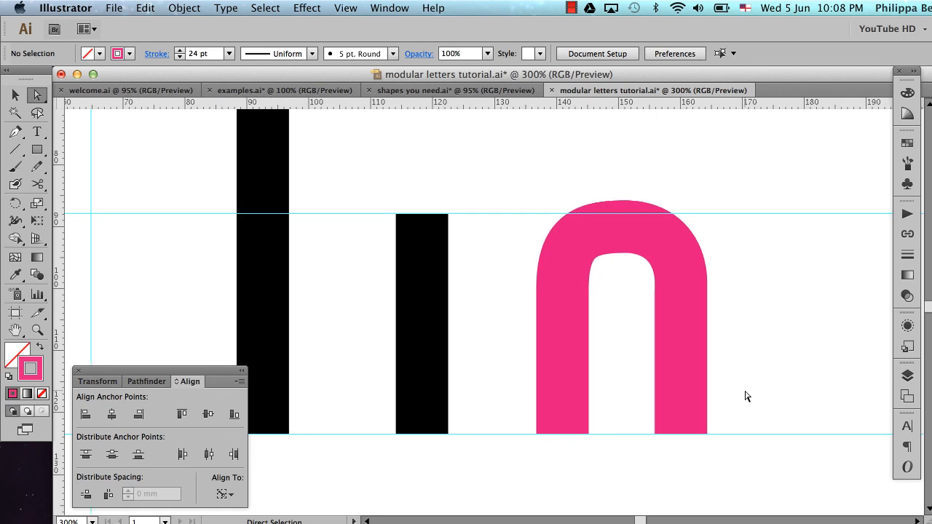
Level the arch's two shoulder anchor points with Vertical Align Bottom and select the anchor point at its top
click(686, 393)
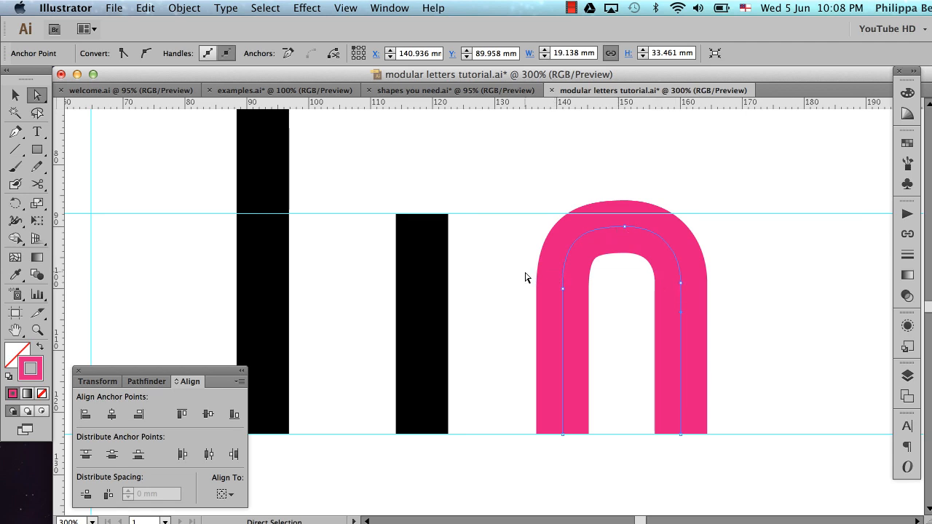
drag(525, 273, 713, 304)
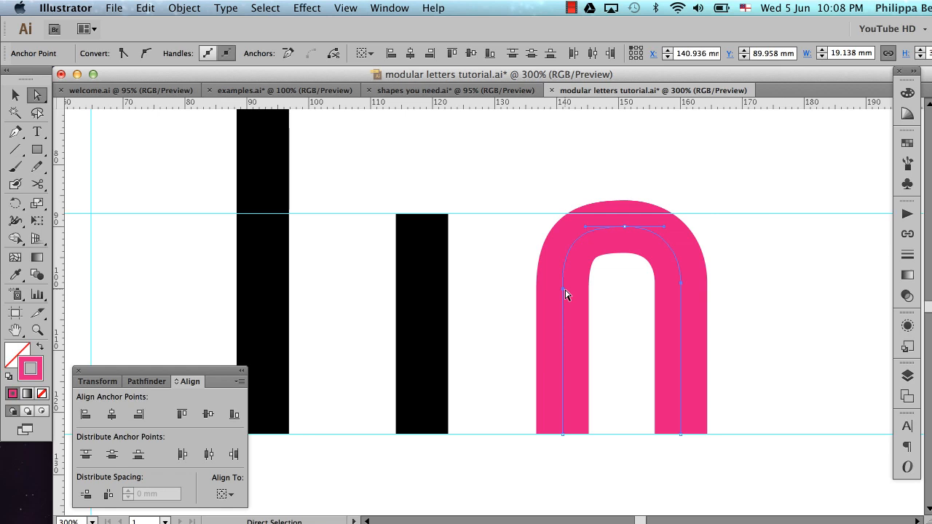
click(234, 415)
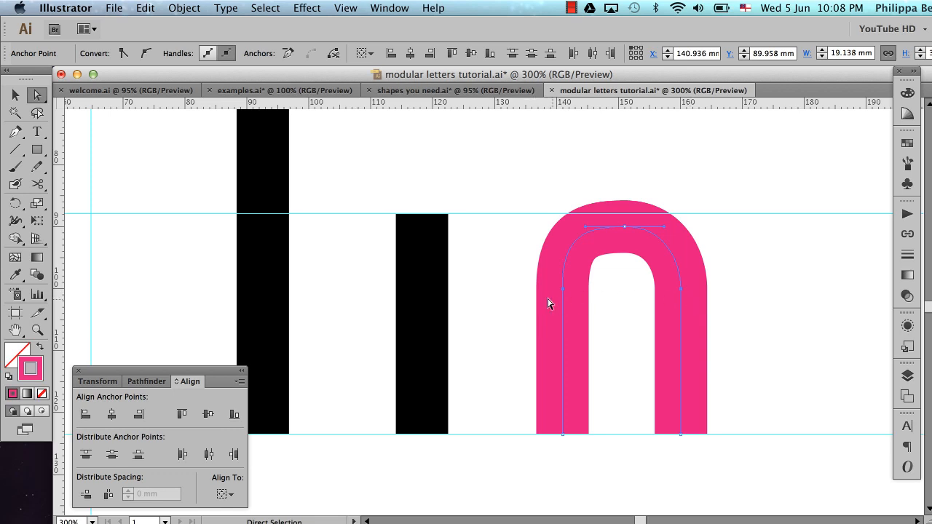
click(625, 228)
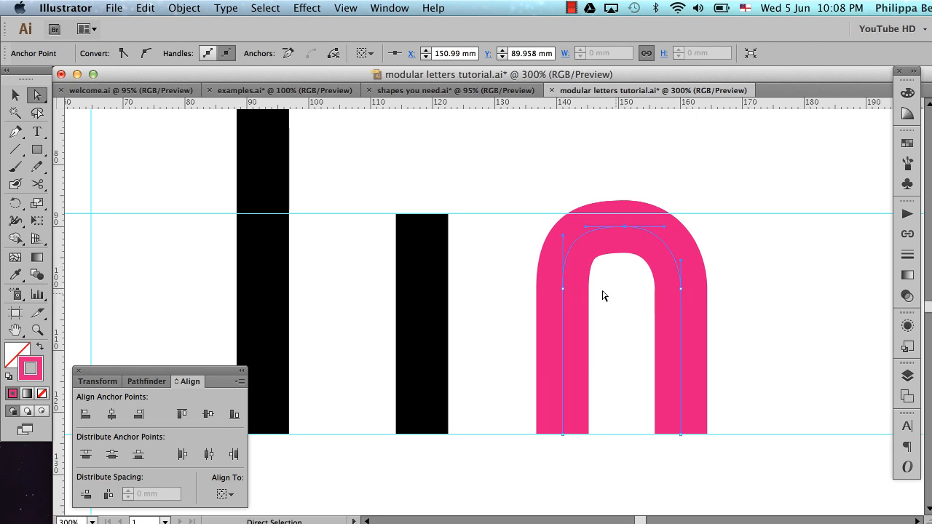
Try to centre the arch's top anchor point between its two shoulder points with Horizontal Distribute Space
click(627, 299)
click(562, 292)
shift+click(625, 230)
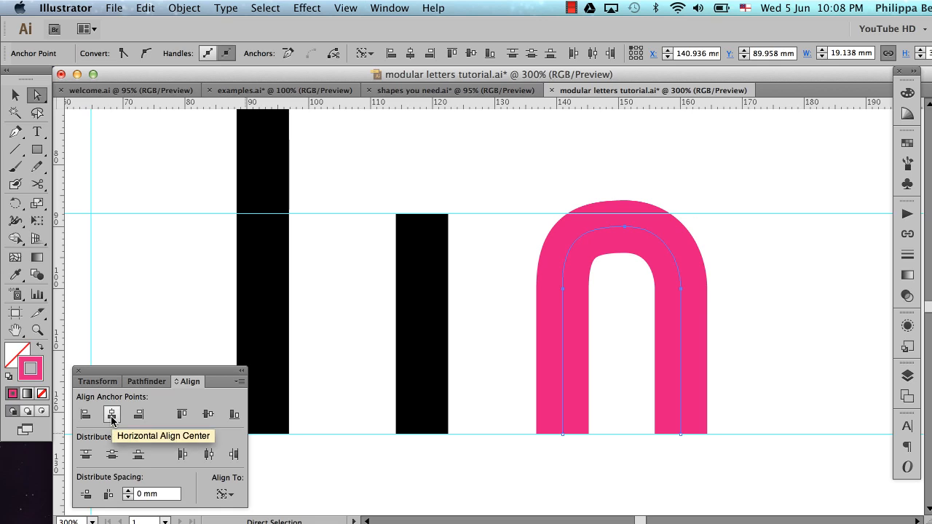
click(108, 496)
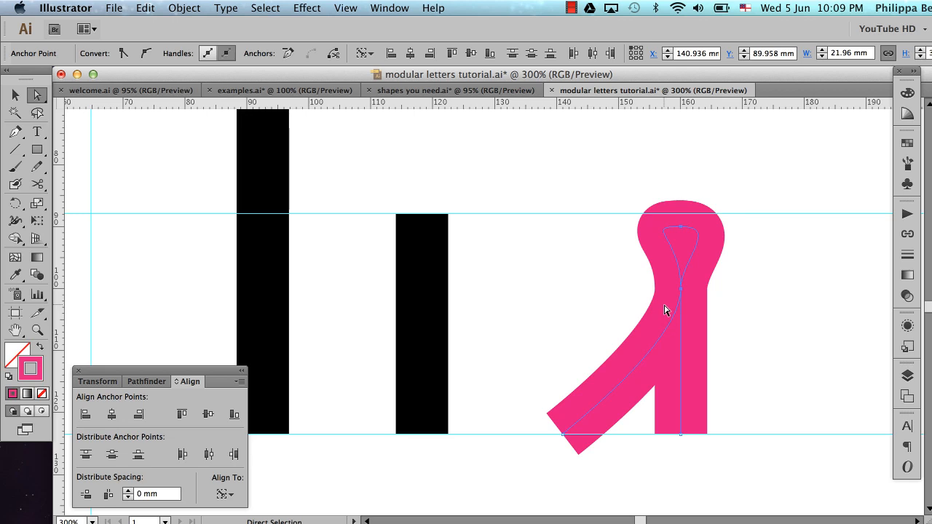
key(super+z)
key(super+shift+a)
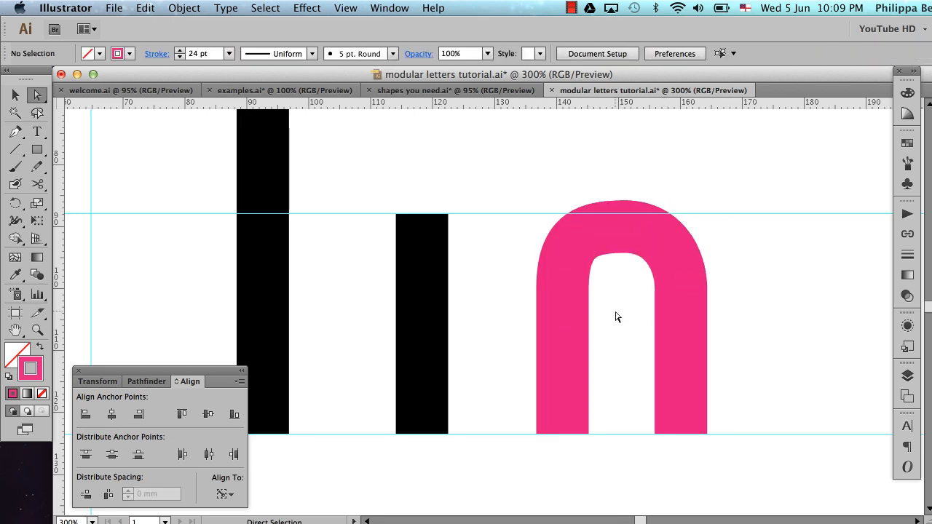
Shift the arch's top anchor point about 2.5 mm to the right, off centre, and deselect it
key(v)
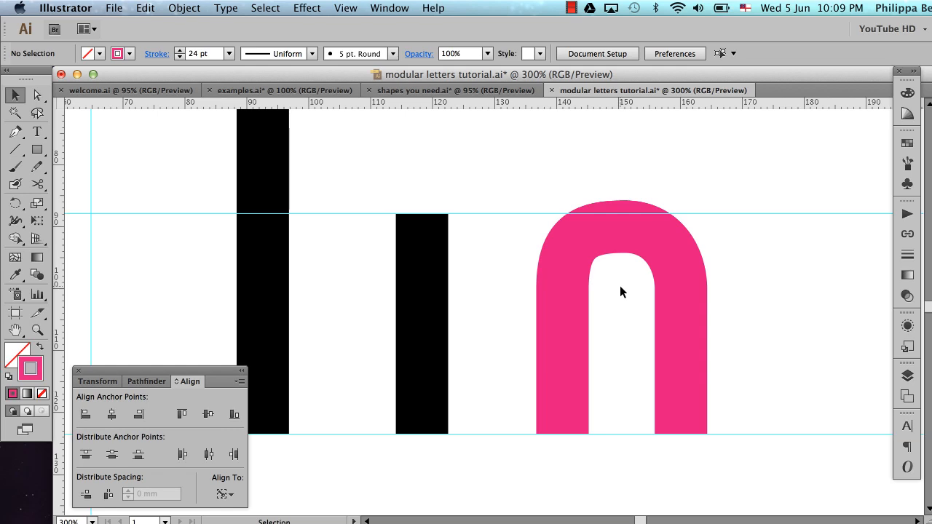
key(a)
drag(600, 172, 636, 293)
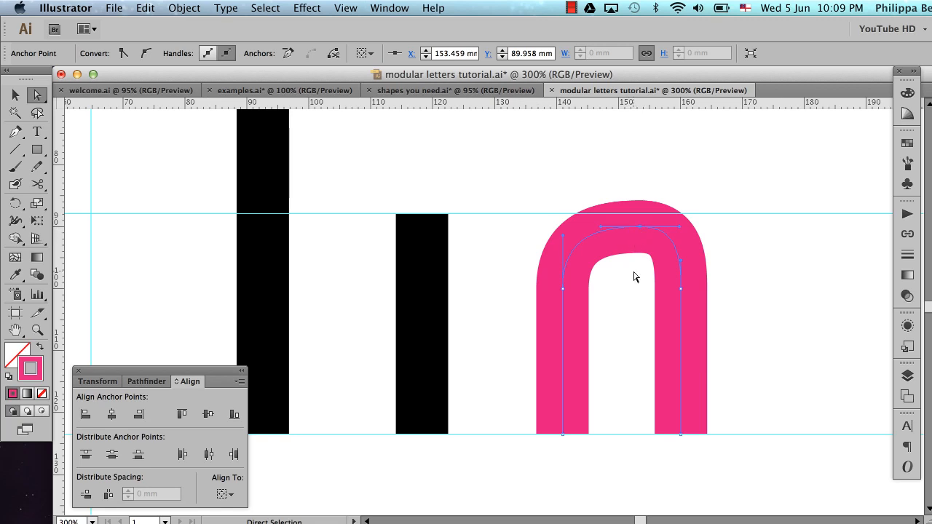
click(629, 295)
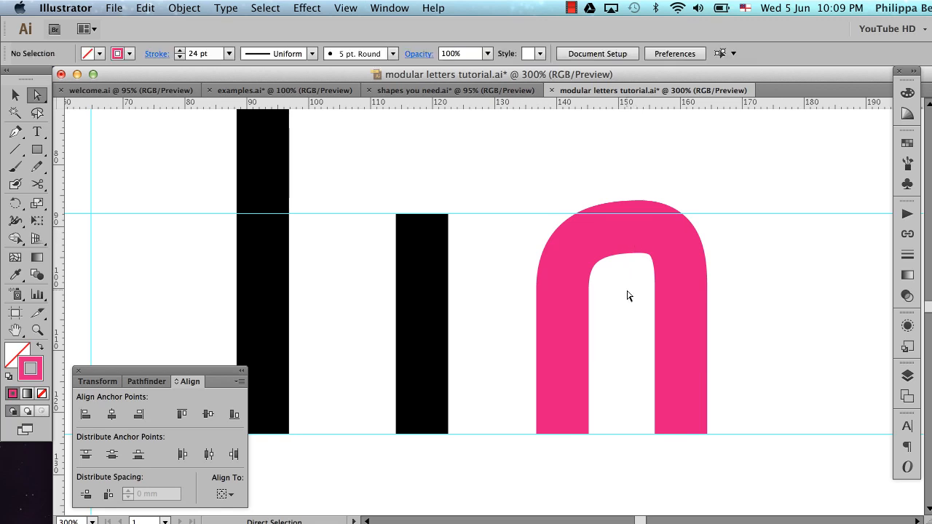
Draw a vertical line about 31 mm long over the arch's left leg and give it a blue stroke
key(backslash)
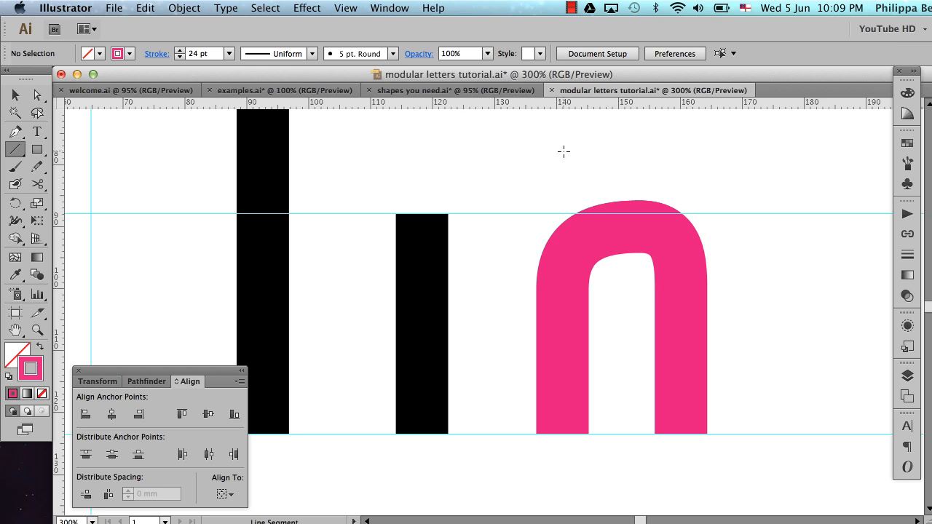
drag(560, 191, 554, 344)
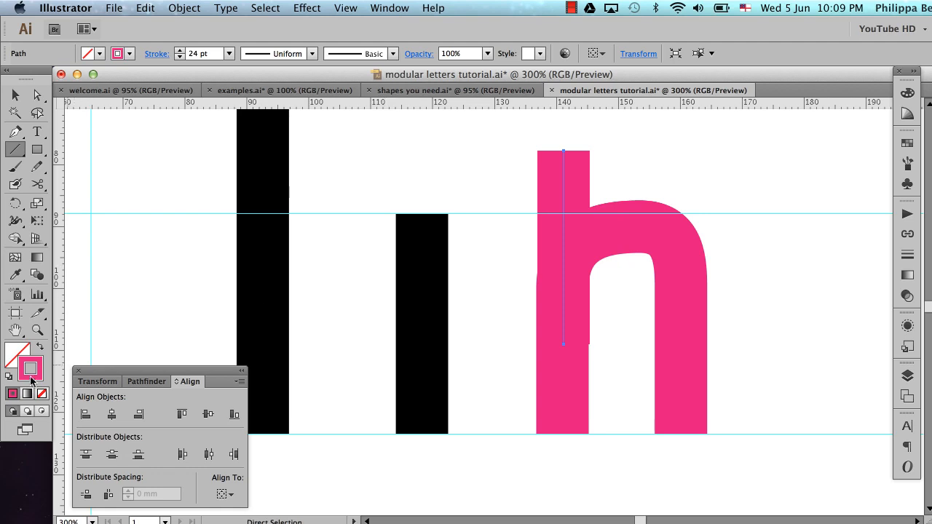
click(12, 395)
click(907, 142)
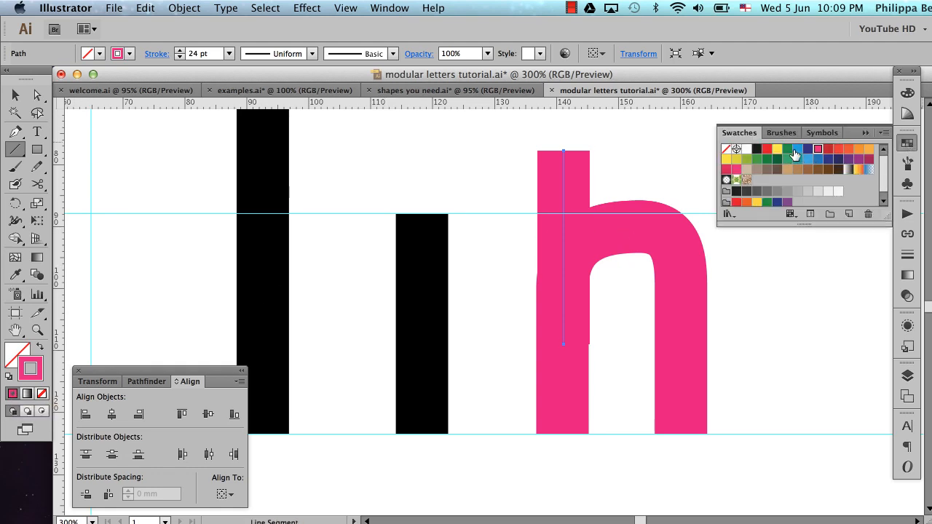
click(798, 150)
Set the blue line's stroke weight to 2 pt
click(907, 254)
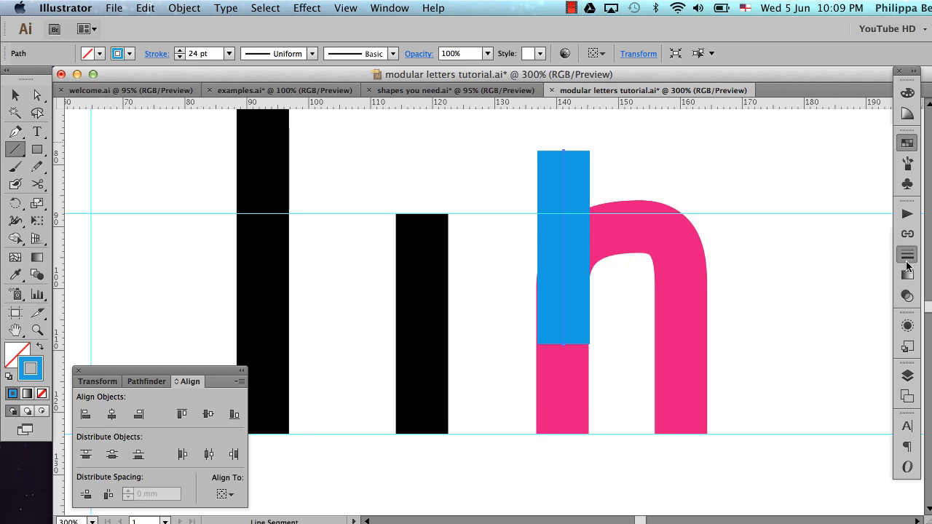
click(792, 222)
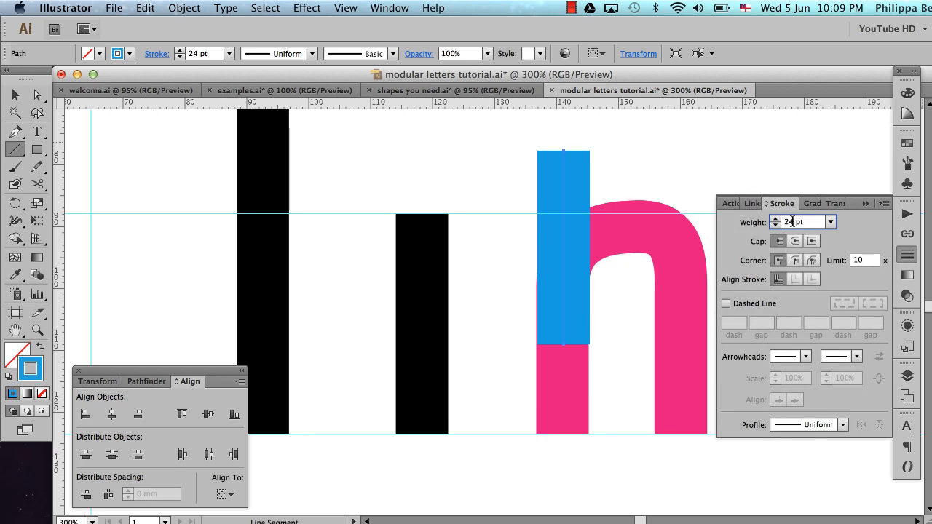
key(Return)
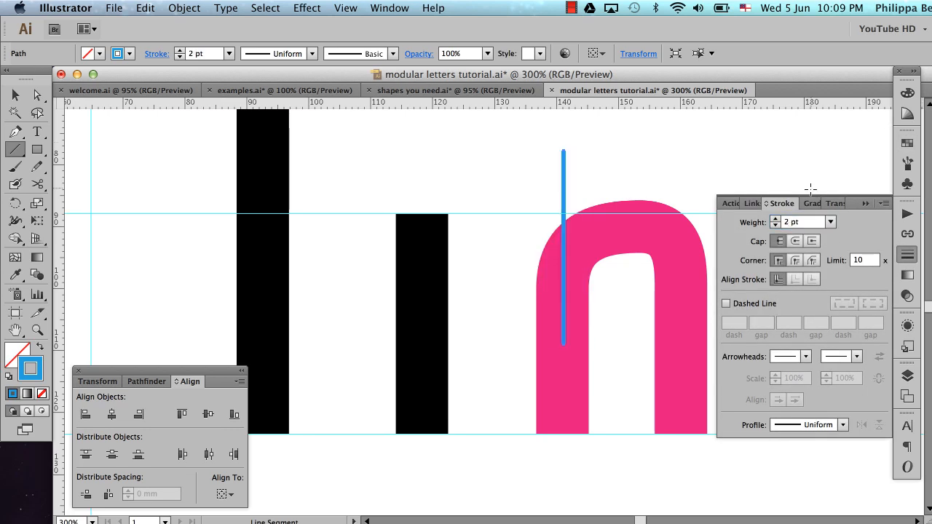
click(865, 205)
key(v)
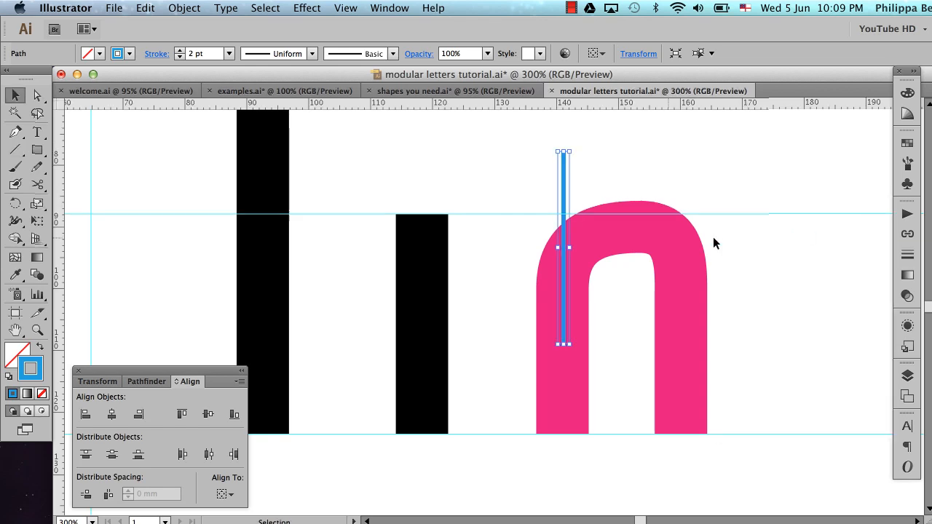
Duplicate the blue line twice to its right, with copies about 7 mm and 14 mm from the original
drag(562, 202, 607, 206)
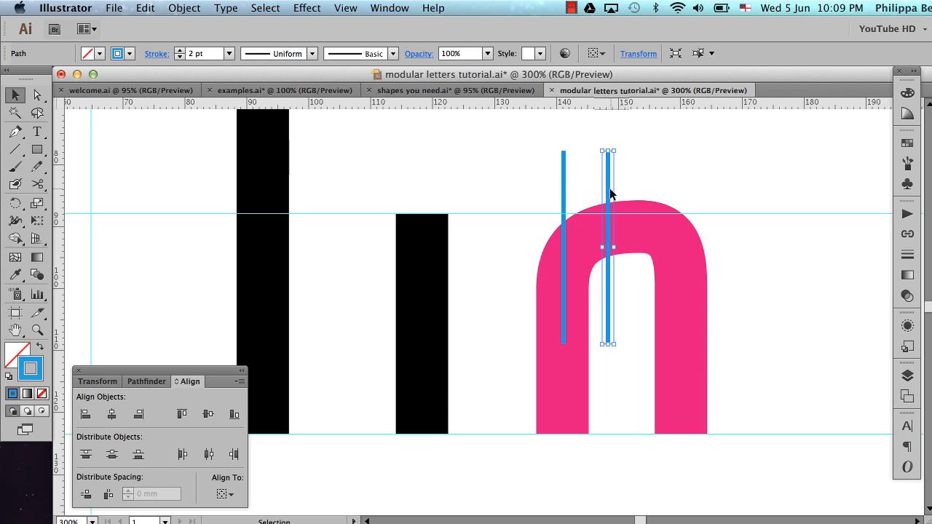
click(648, 188)
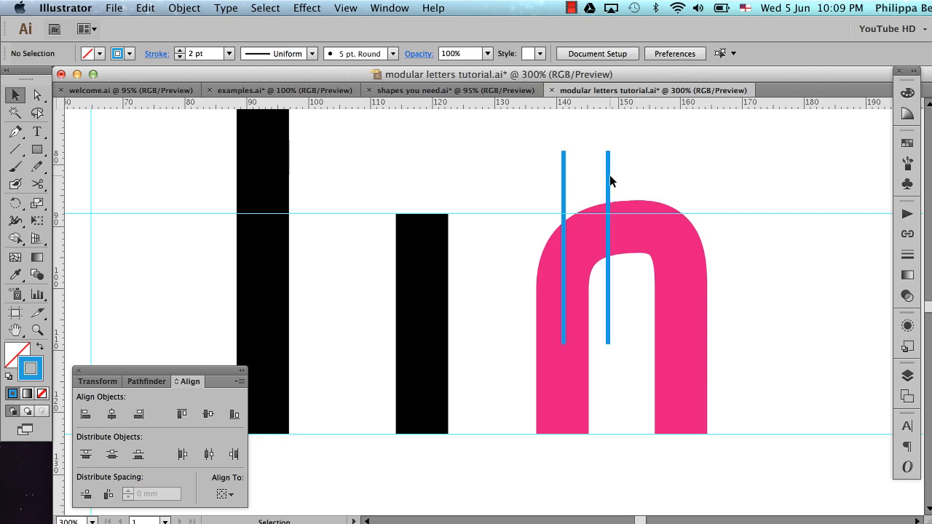
drag(609, 178, 650, 182)
click(685, 174)
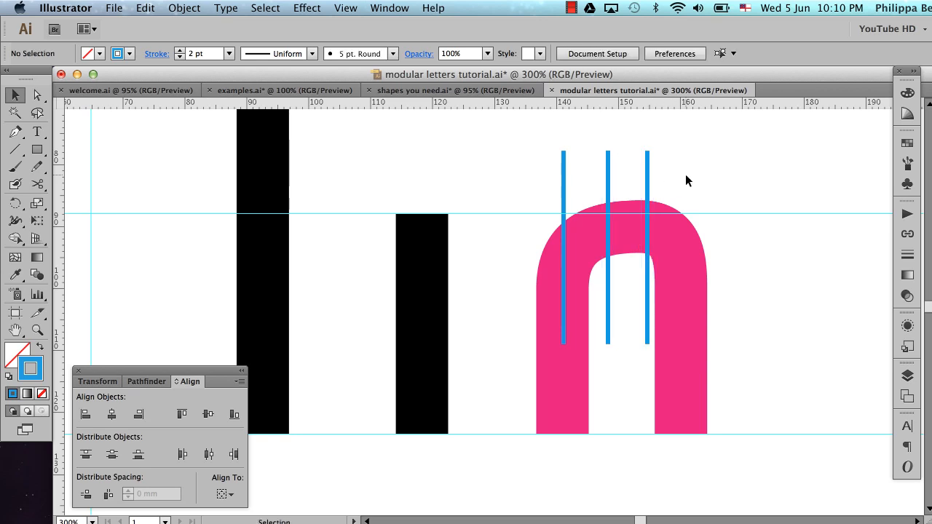
Align the leftmost blue line with the left edge of the arch's path using Horizontal Align Left
click(565, 188)
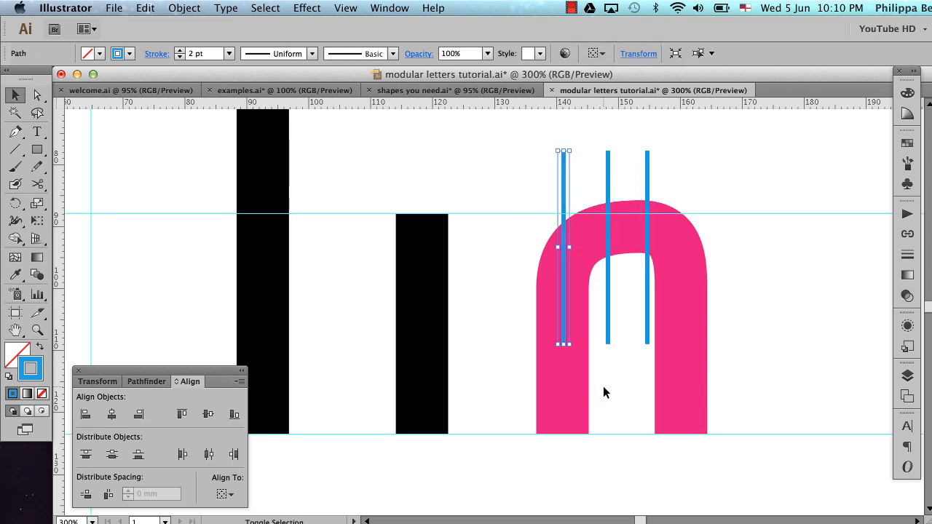
drag(602, 391, 507, 422)
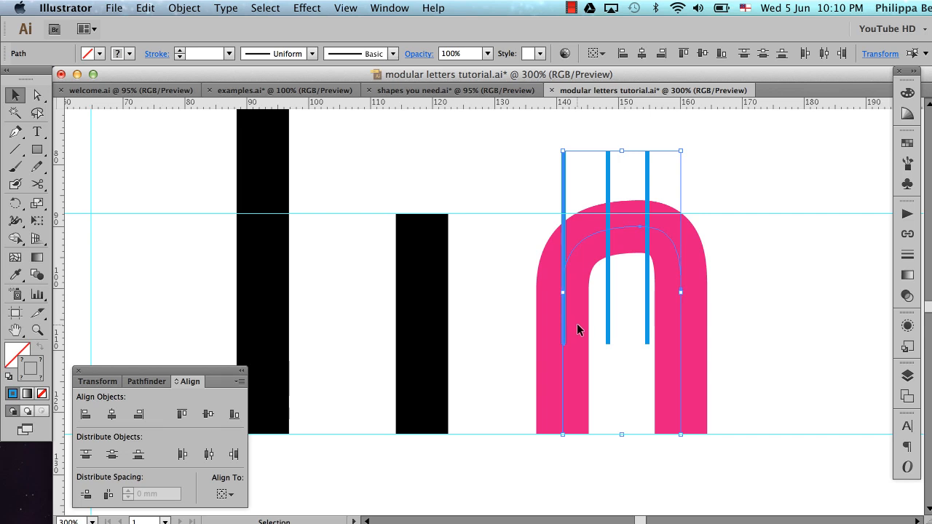
click(85, 416)
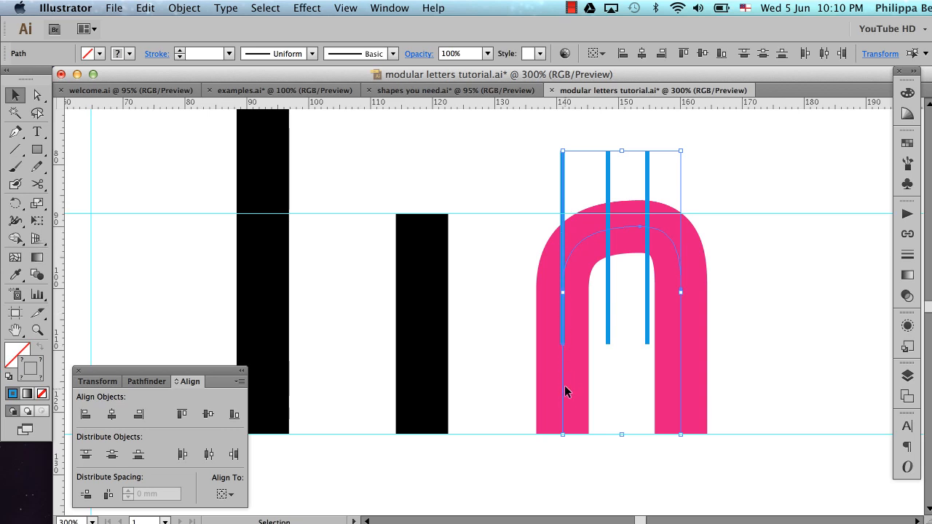
click(597, 393)
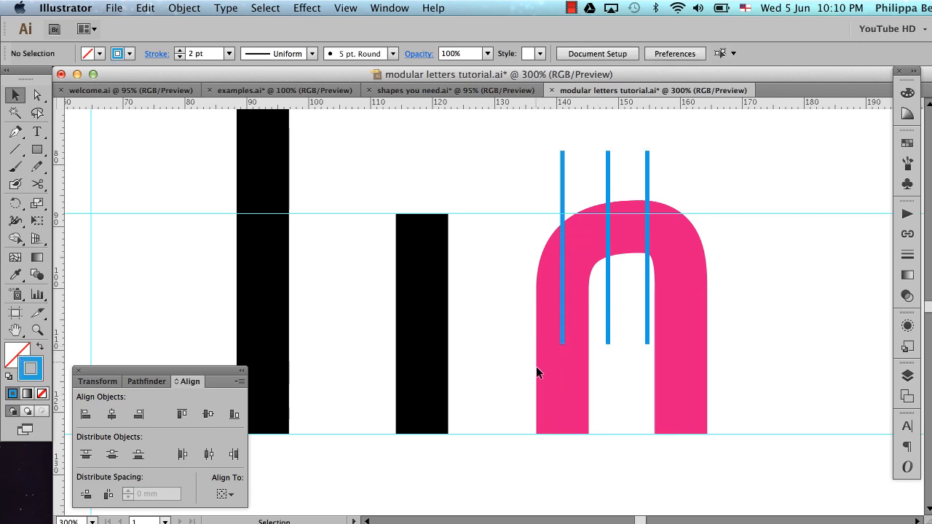
Align the rightmost blue line with the right edge of the arch's path using Horizontal Align Right
drag(591, 403, 590, 404)
click(591, 396)
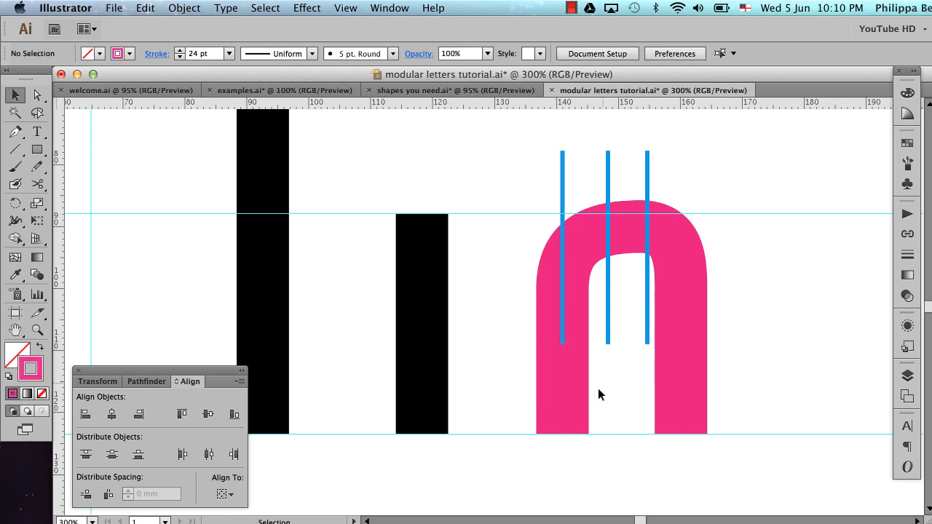
drag(637, 151, 721, 348)
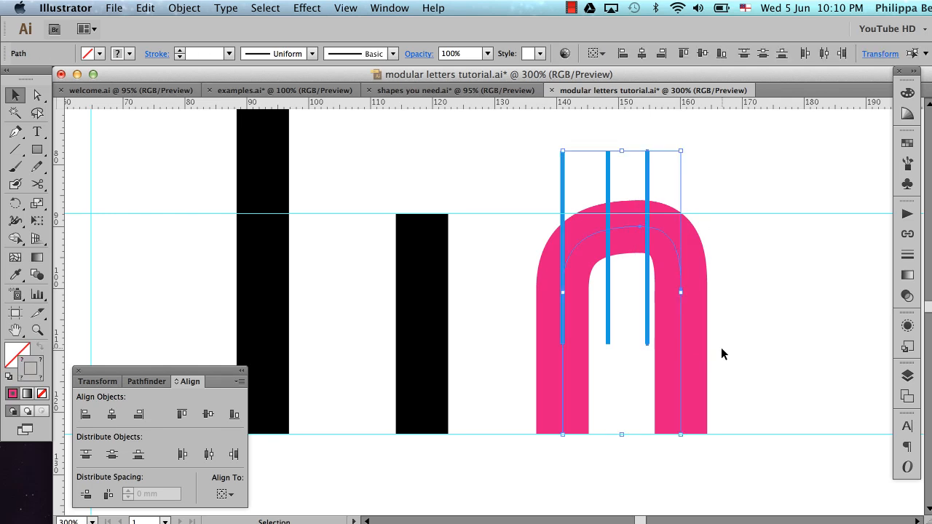
click(138, 414)
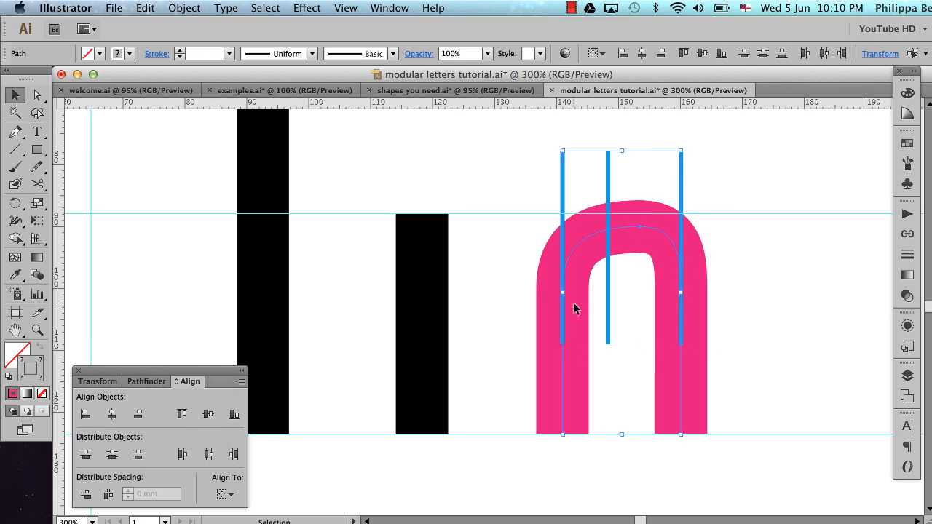
click(617, 346)
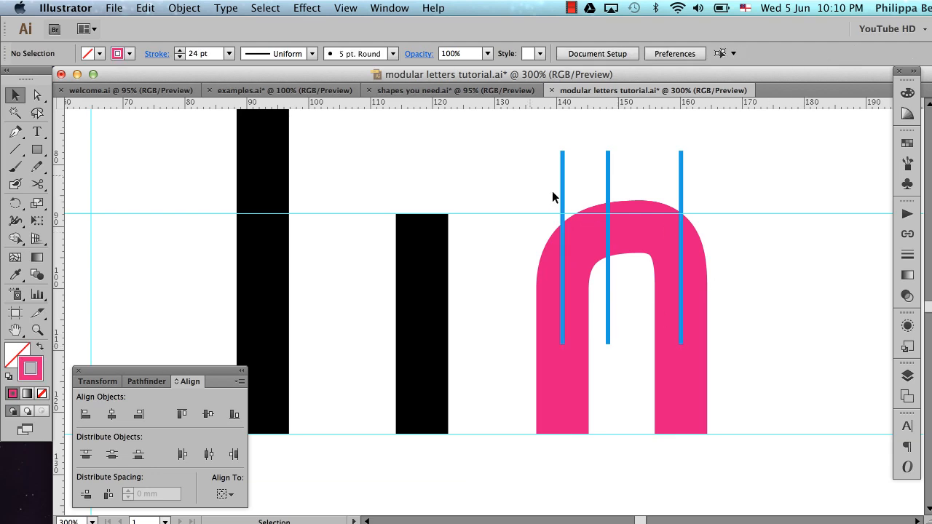
Space the three blue lines evenly with Horizontal Distribute Space and deselect them
drag(514, 140, 712, 162)
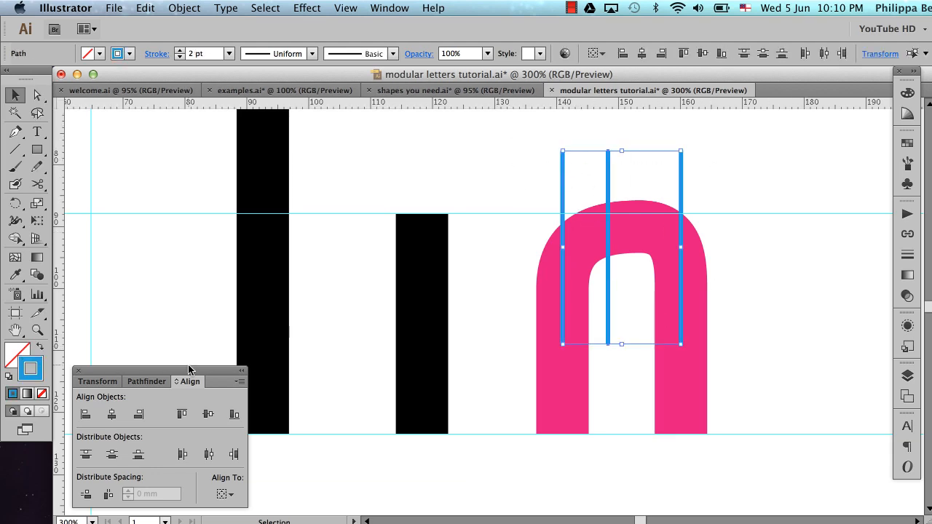
click(109, 494)
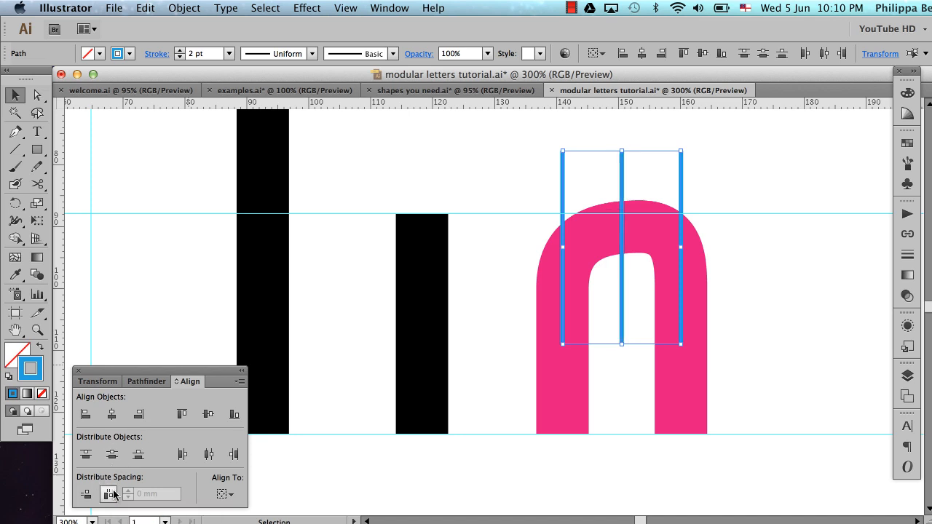
click(745, 244)
Select the arch's top anchor point and nudge it left to the middle blue line
drag(505, 153, 724, 281)
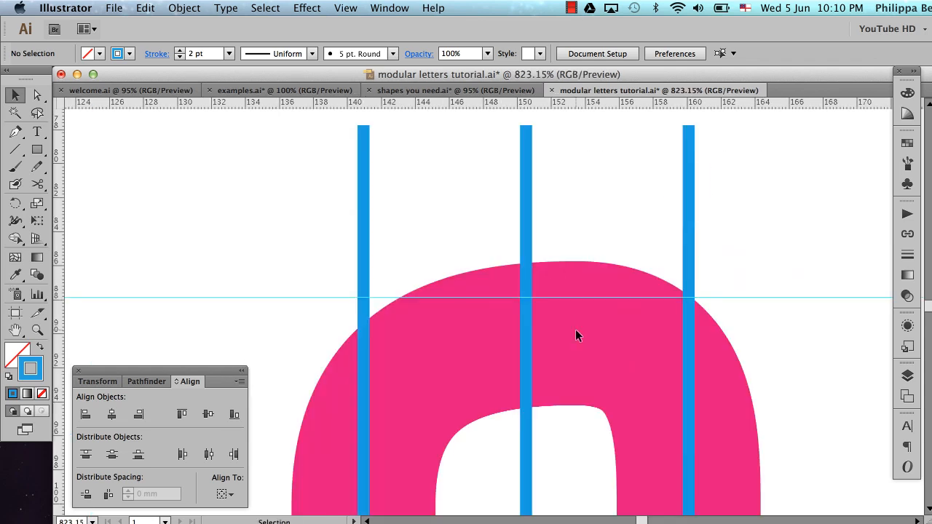
key(a)
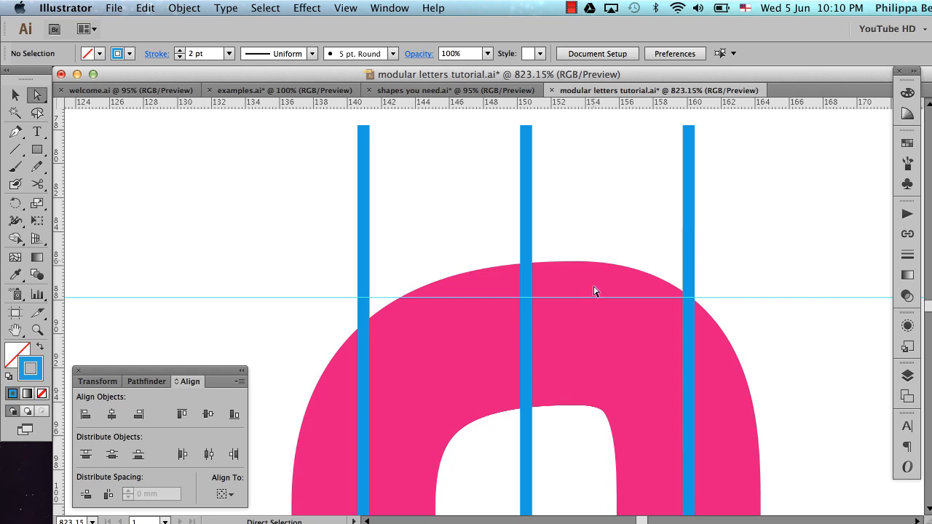
click(593, 405)
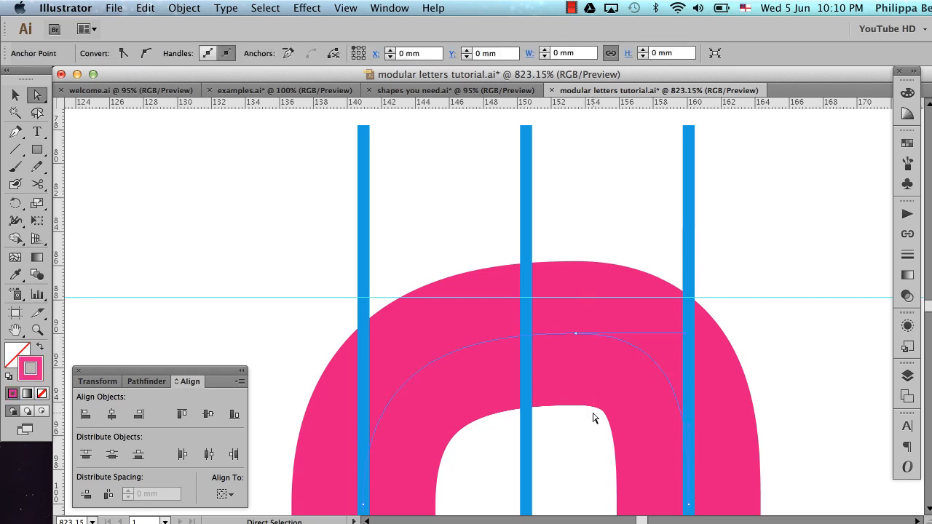
click(574, 334)
click(574, 335)
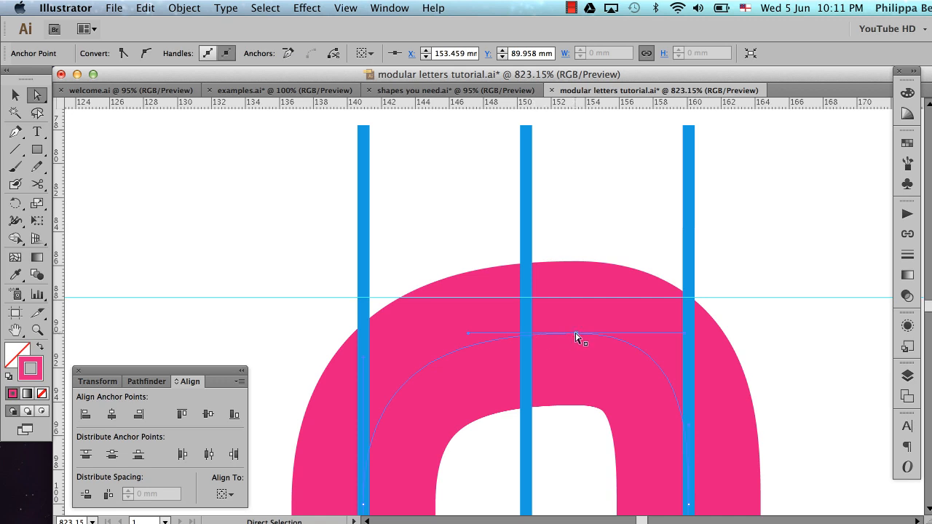
key(Left)
key(Left)
key(Left)
key(Left)
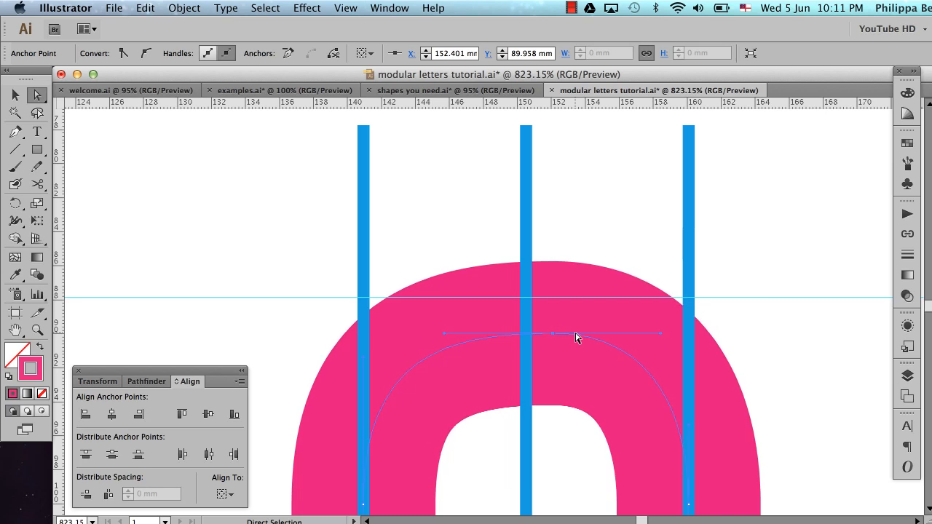
key(Left)
key(Left)
key(Left)
key(Left)
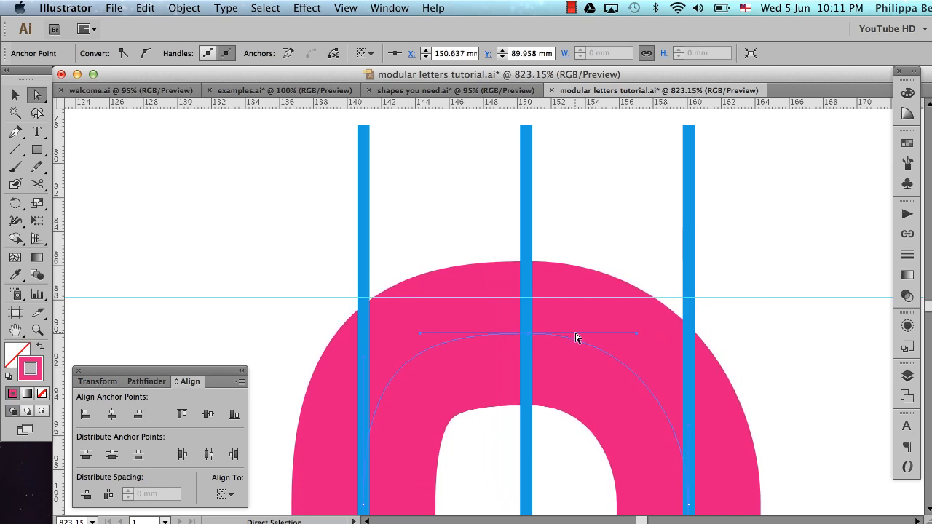
key(Left)
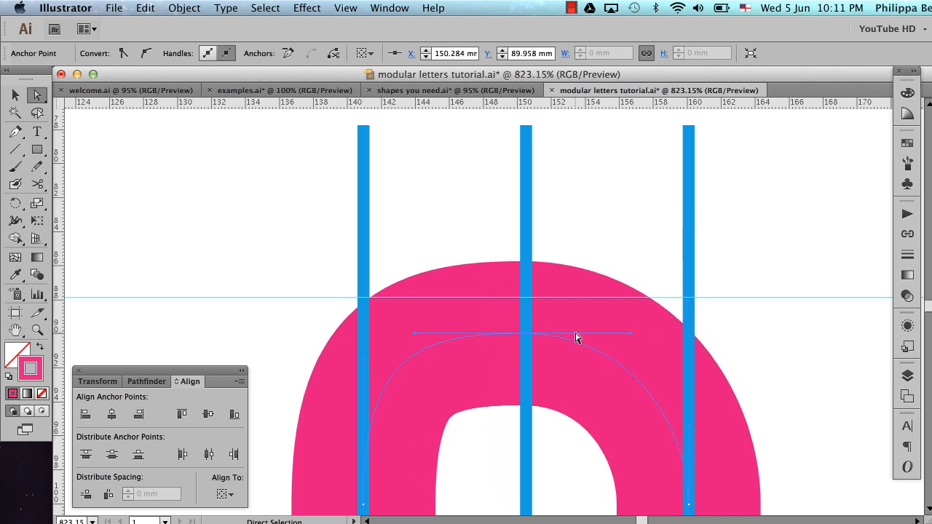
Nudge the arch's top anchor point back right, then reposition it on the middle blue line at X 150.524 mm
key(Right)
key(Right)
key(Right)
key(Right)
key(Right)
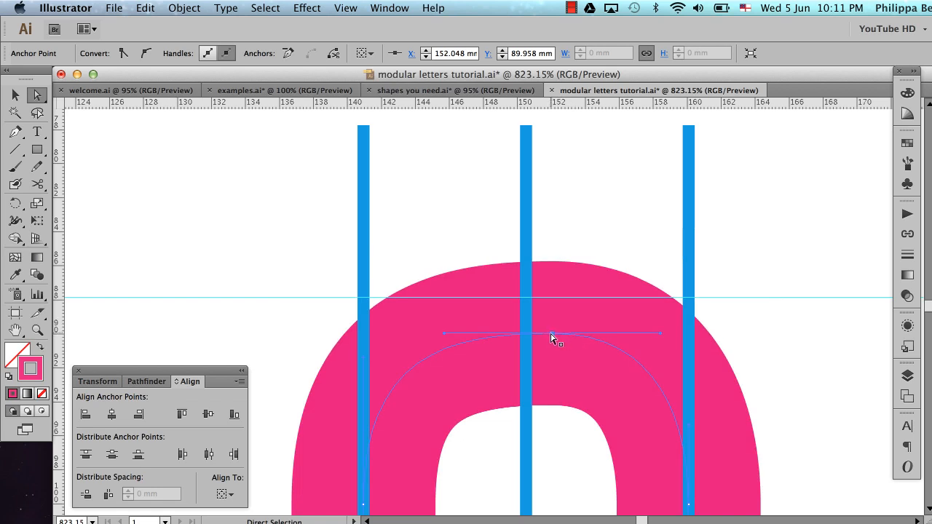
drag(551, 336, 525, 335)
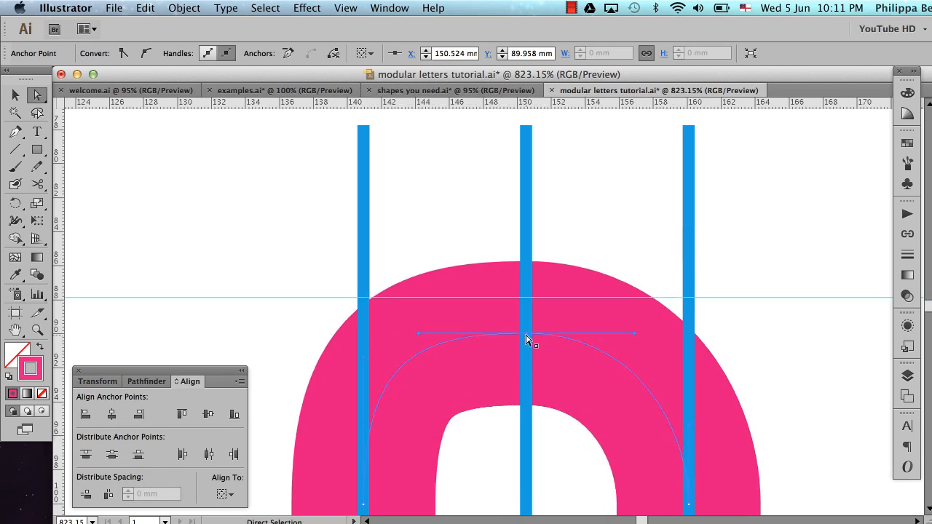
scroll(607, 297, down, 5)
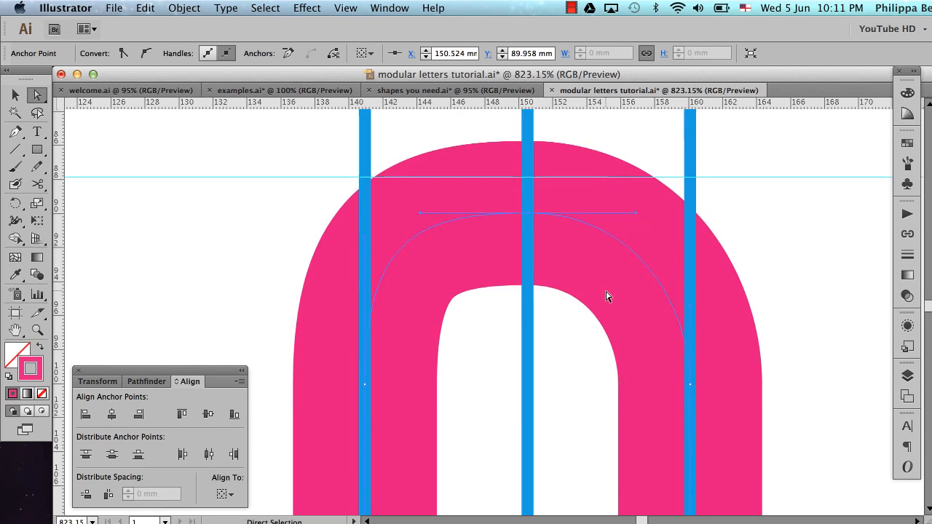
Deselect the arch and delete the three blue measuring lines
scroll(607, 296, down, 1)
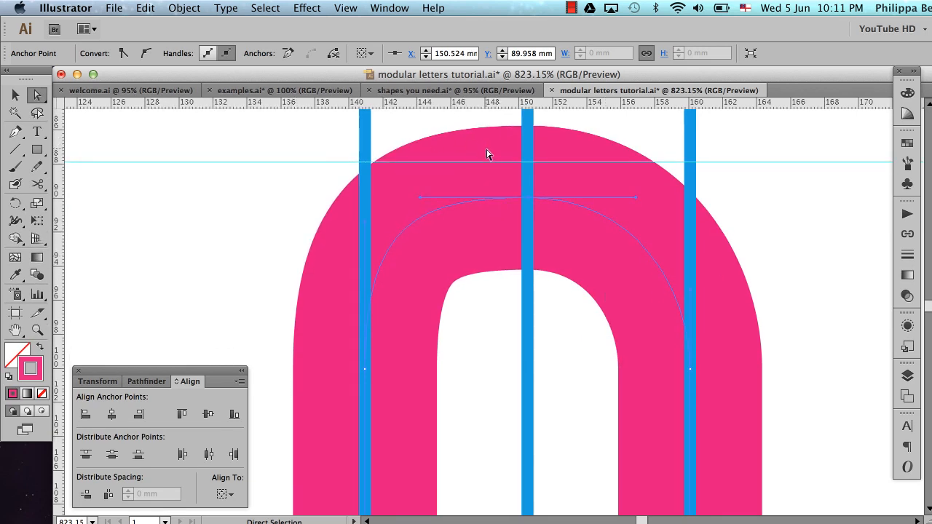
alt+super+click(561, 298)
scroll(563, 302, left, 4)
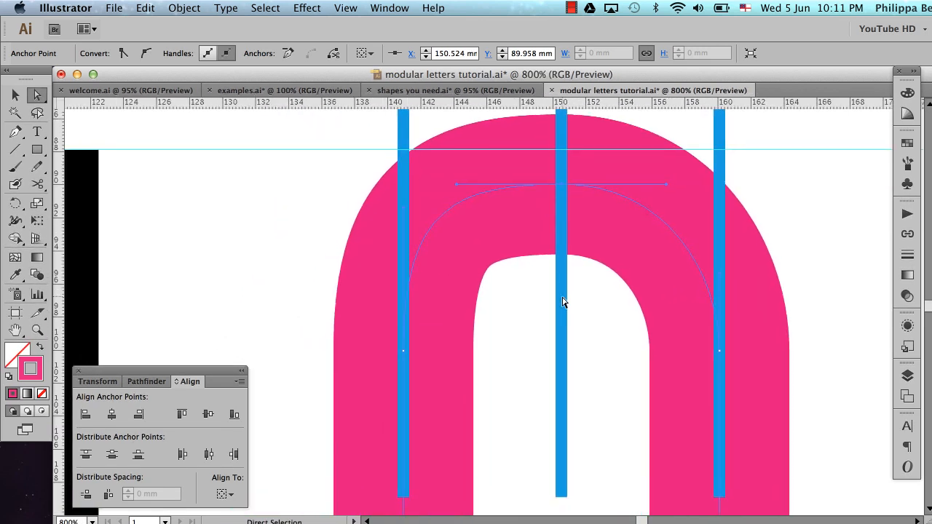
alt+super+click(549, 313)
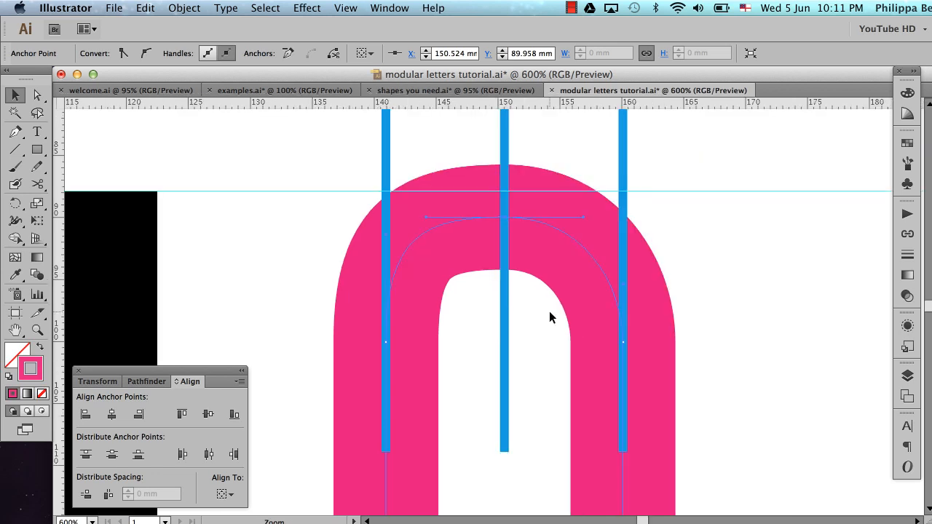
scroll(549, 317, up, 5)
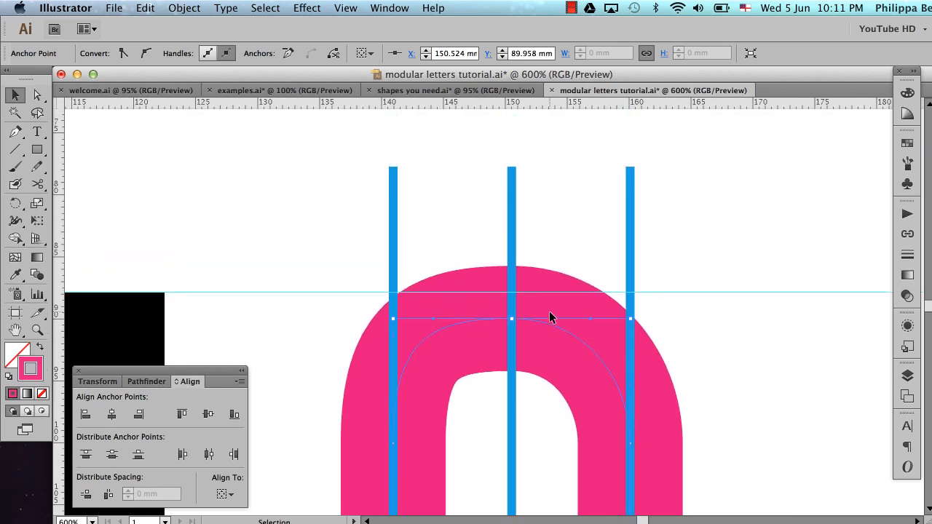
click(597, 212)
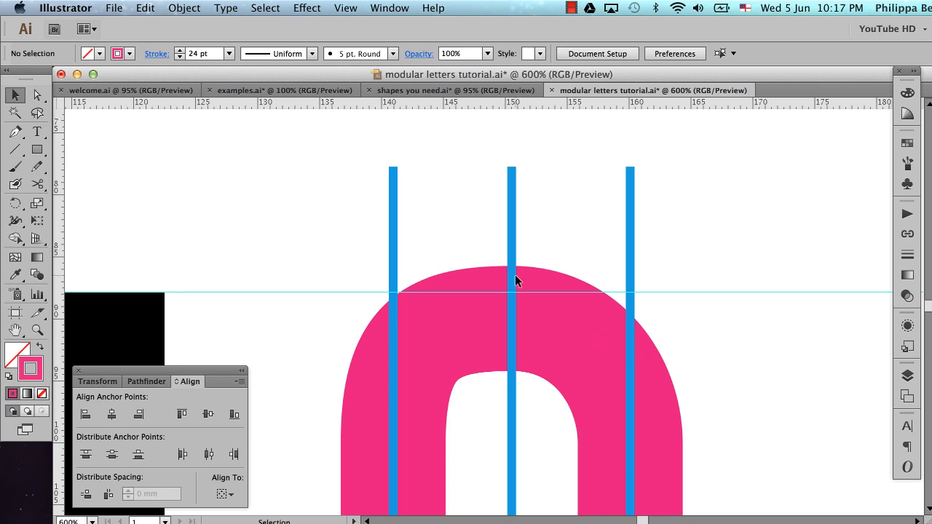
drag(355, 162, 704, 220)
key(Delete)
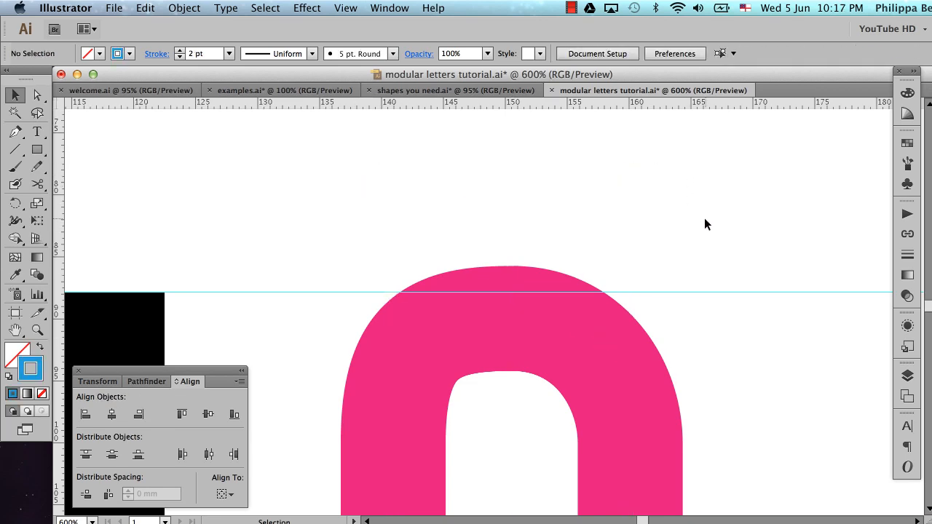
Inspect the arch's left shoulder anchor, select the right shoulder anchor, and place a horizontal guide at about 94 mm
click(36, 95)
drag(319, 336, 483, 493)
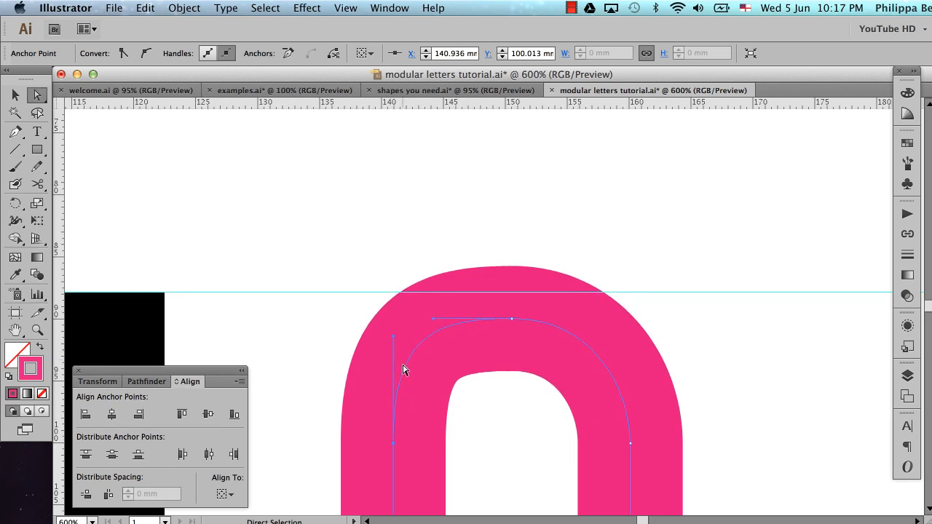
scroll(522, 308, down, 5)
scroll(522, 308, up, 1)
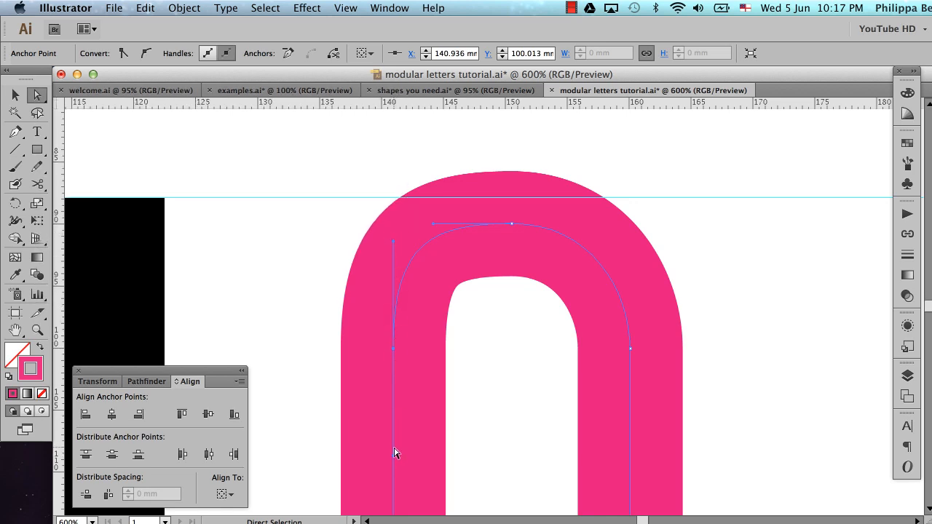
click(630, 348)
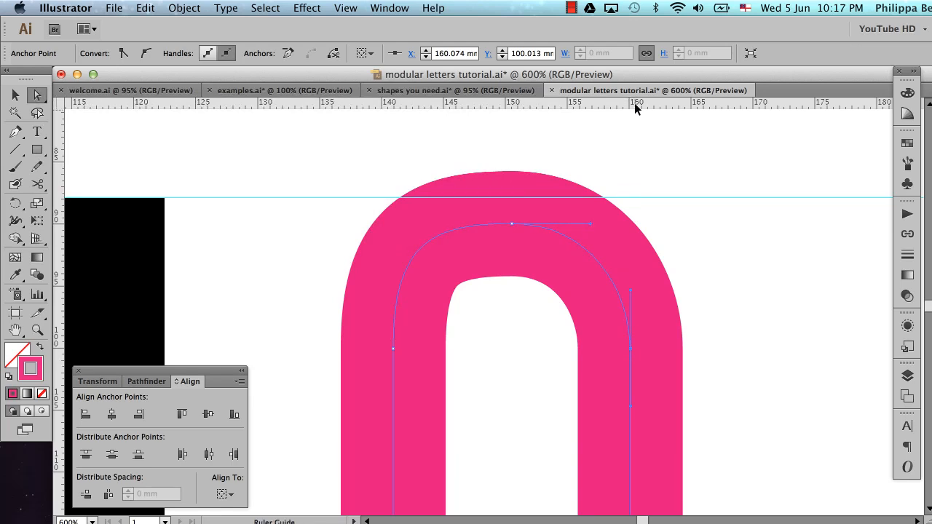
drag(636, 106, 645, 274)
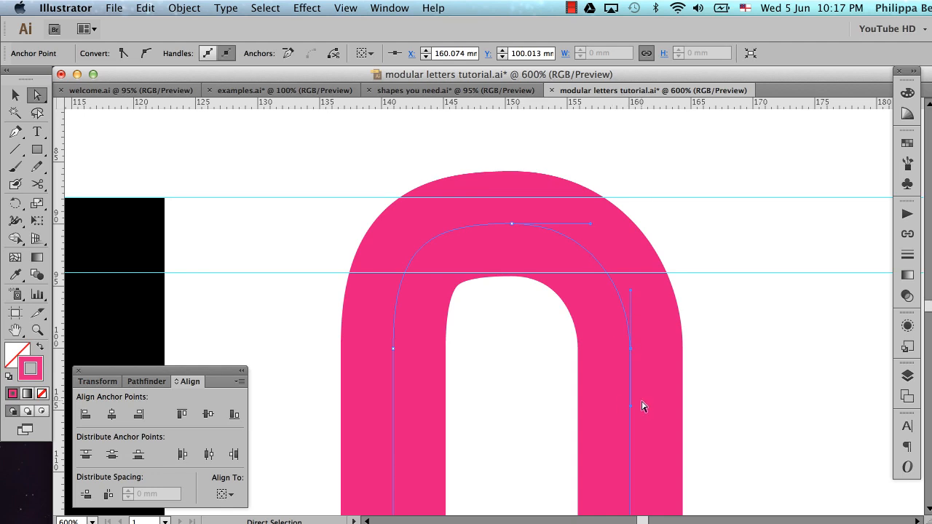
Redraw the handles of the arch's right and left shoulder anchors with the Pen tool so their upper ends reach the guide, and deselect
key(p)
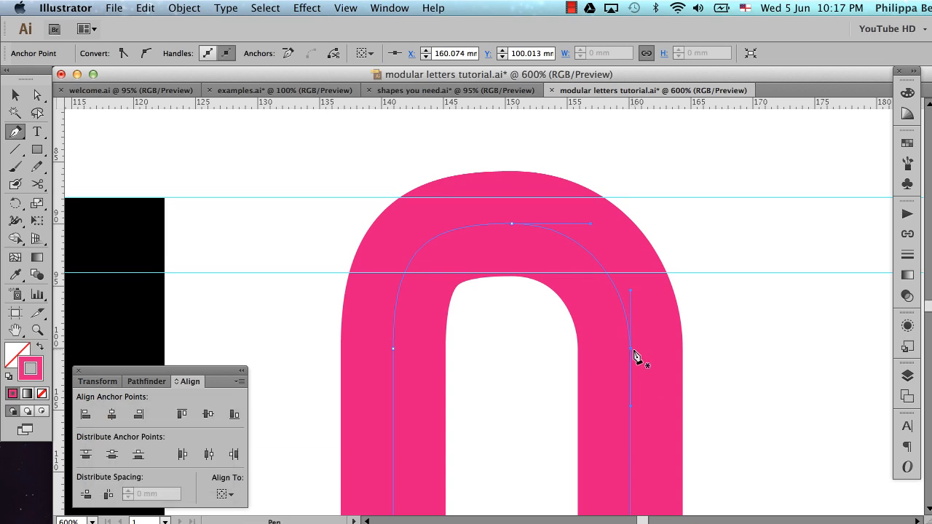
key(alt)
drag(630, 350, 641, 424)
key(shift)
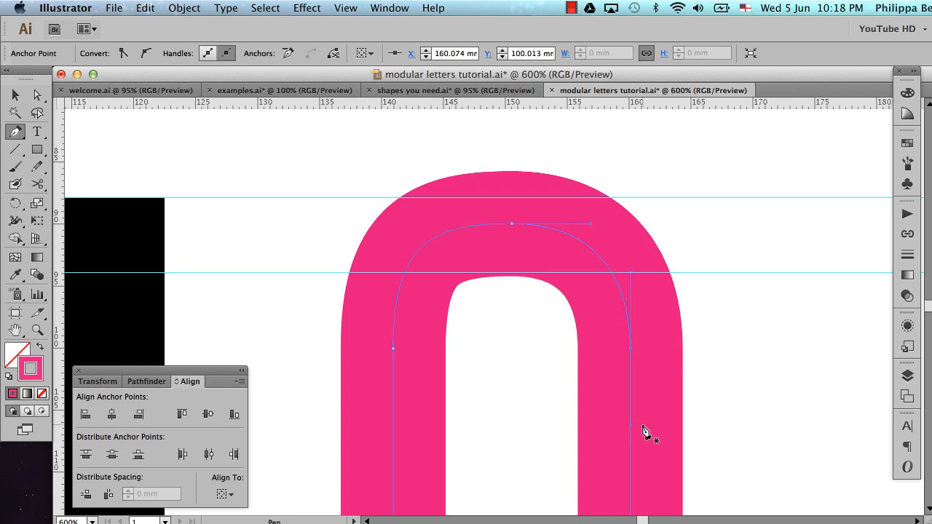
key(alt)
mouse_move(393, 348)
mouse_down()
mouse_move(410, 384)
mouse_move(390, 280)
mouse_up()
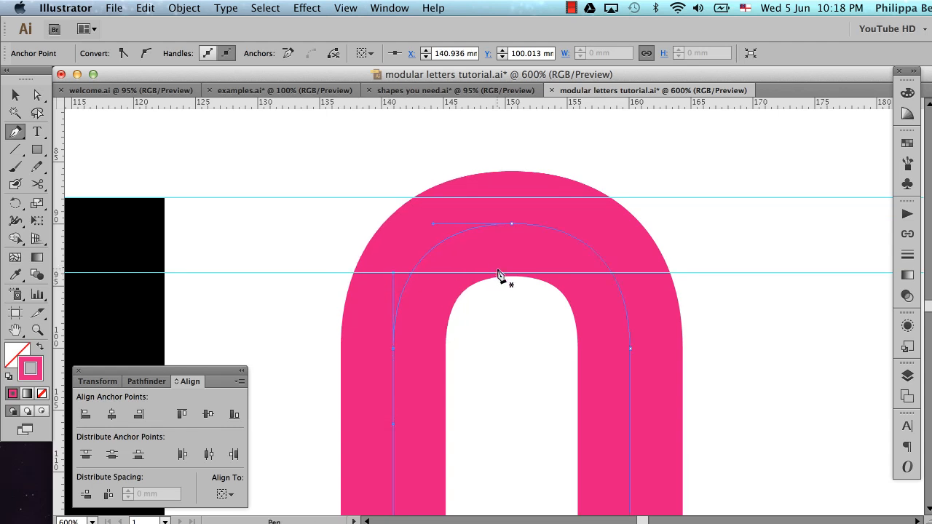
key(v)
click(515, 339)
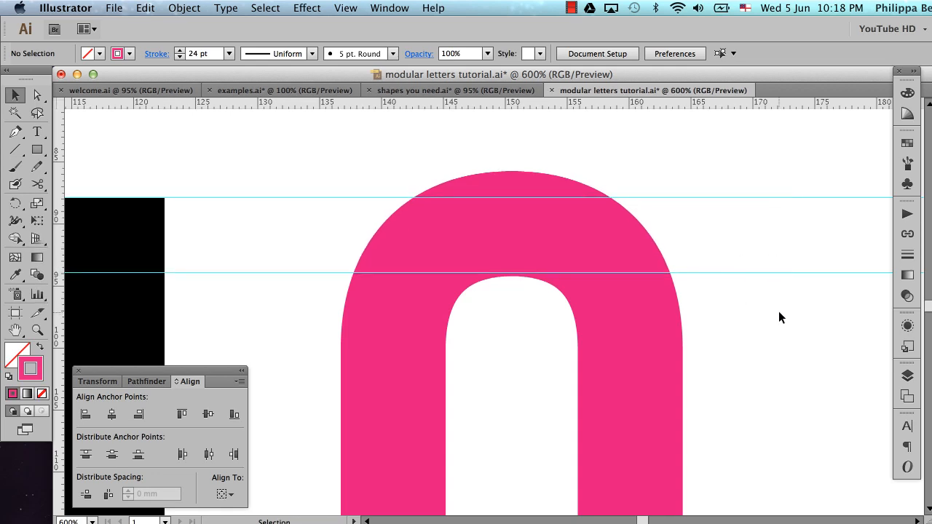
Unlock the guides to delete the one crossing the arch's shoulders, and lock the remaining guides again
right_click(754, 257)
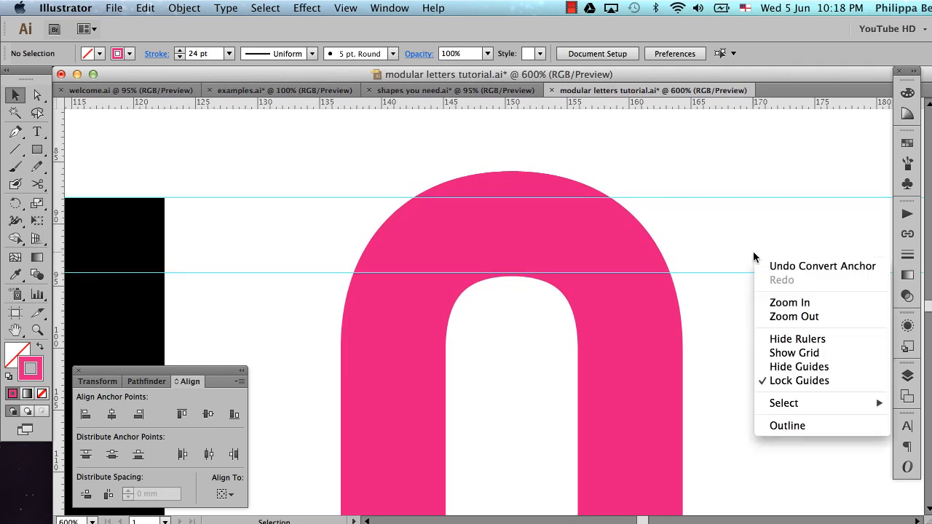
click(782, 384)
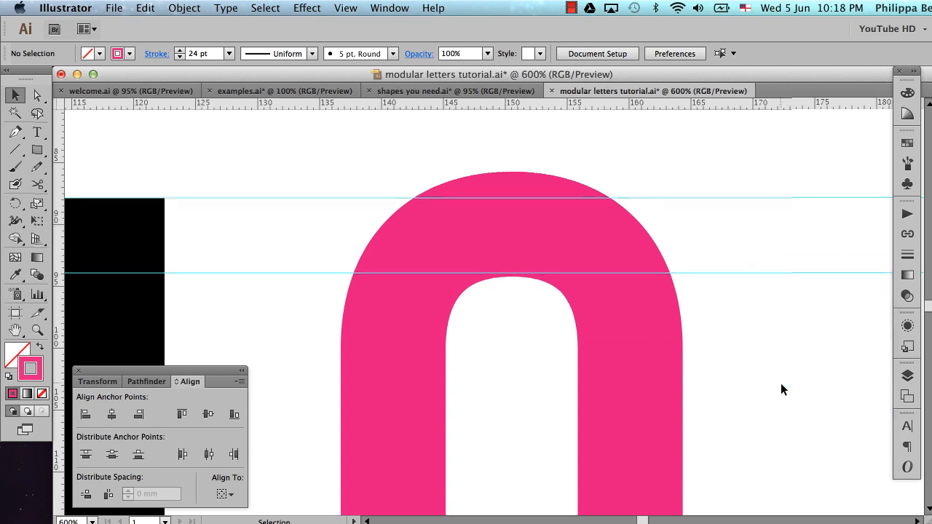
click(771, 273)
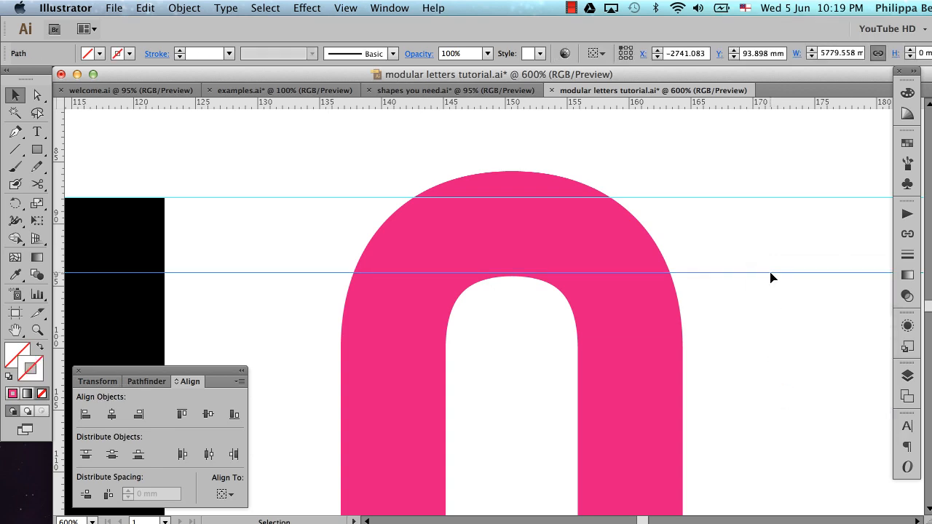
key(Delete)
right_click(771, 276)
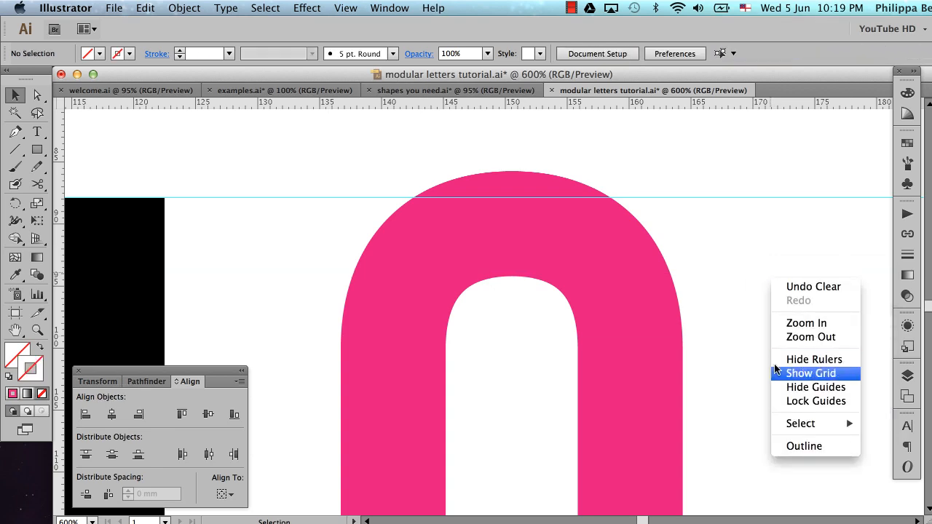
click(796, 399)
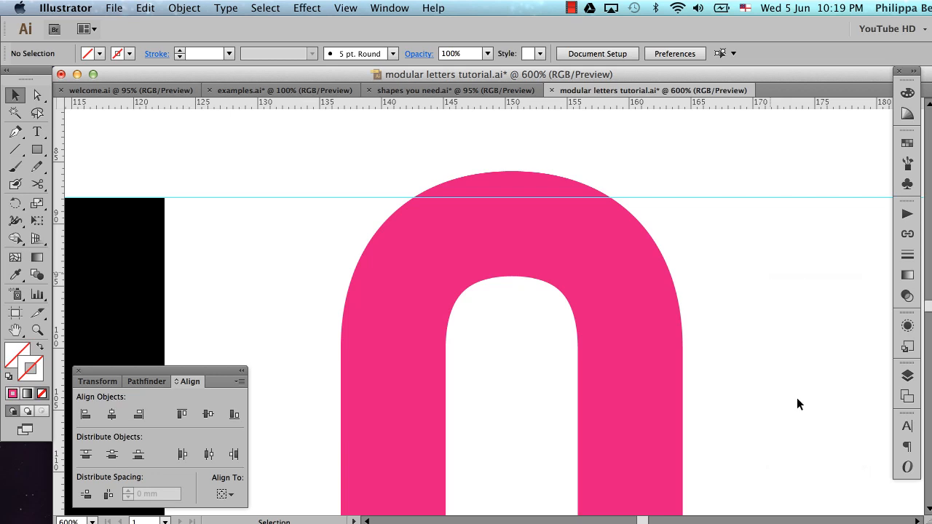
Compare the pink arch's curve and height with the black reference letters below and the x-height guide
alt+super+click(622, 285)
alt+super+click(623, 285)
scroll(622, 284, down, 5)
scroll(622, 284, left, 5)
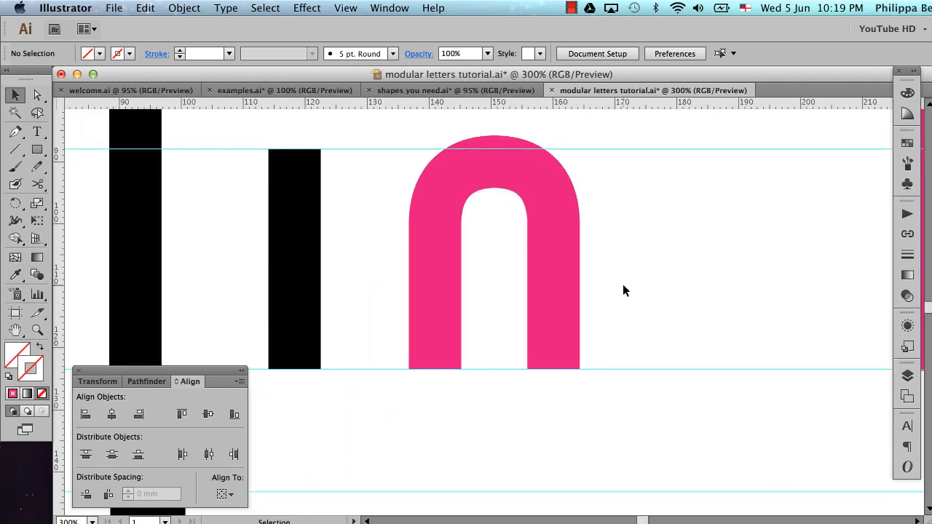
scroll(575, 256, up, 2)
scroll(576, 256, left, 1)
alt+super+click(576, 256)
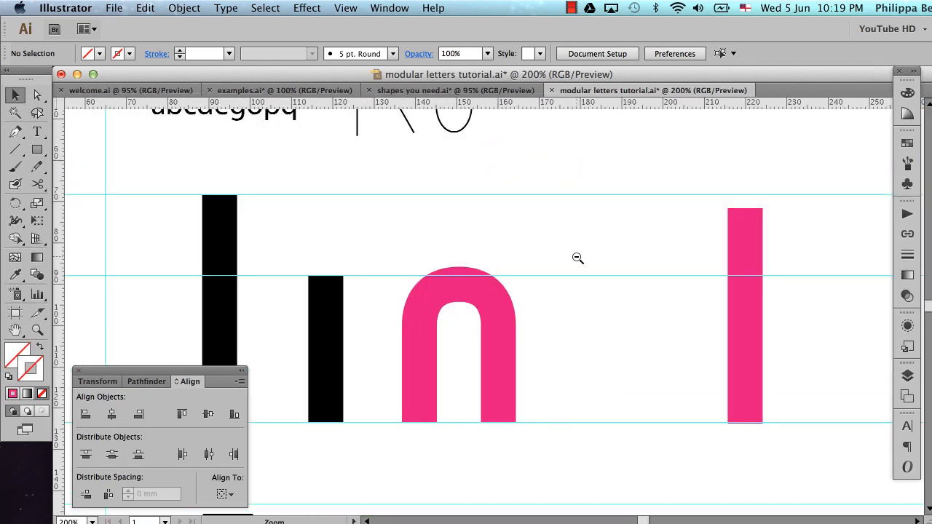
alt+super+click(576, 255)
scroll(576, 256, left, 6)
scroll(576, 256, down, 8)
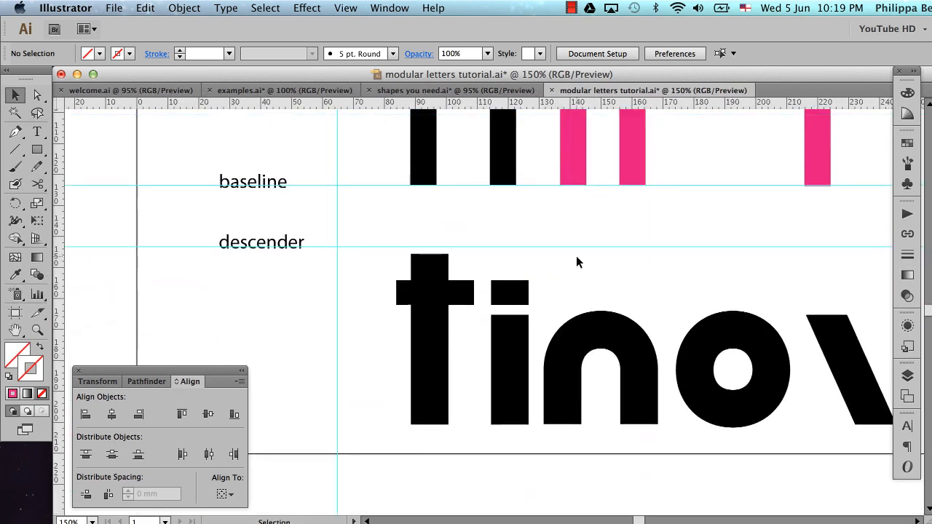
scroll(576, 251, up, 6)
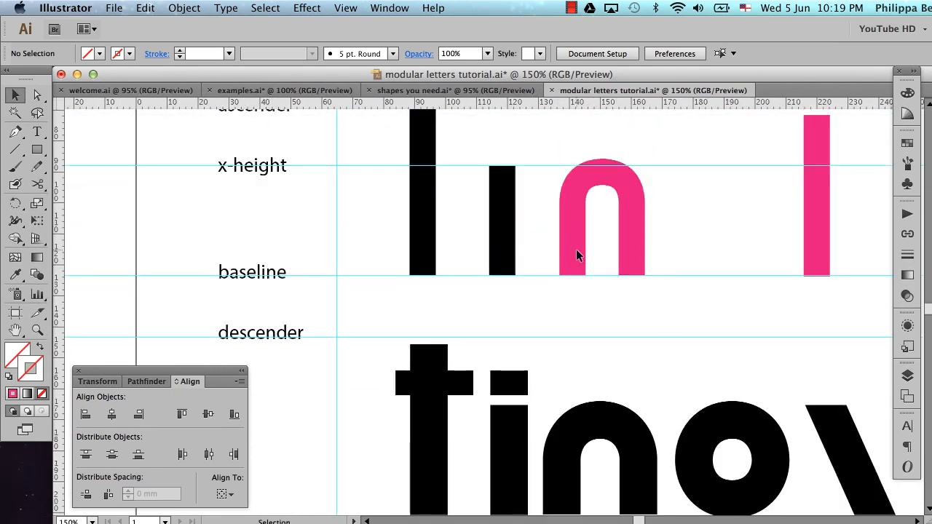
scroll(636, 258, down, 6)
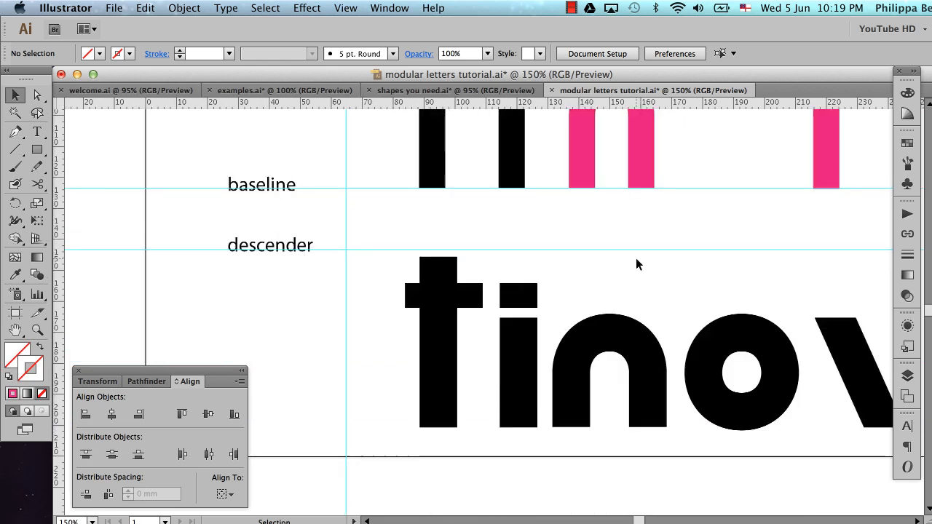
scroll(636, 258, up, 5)
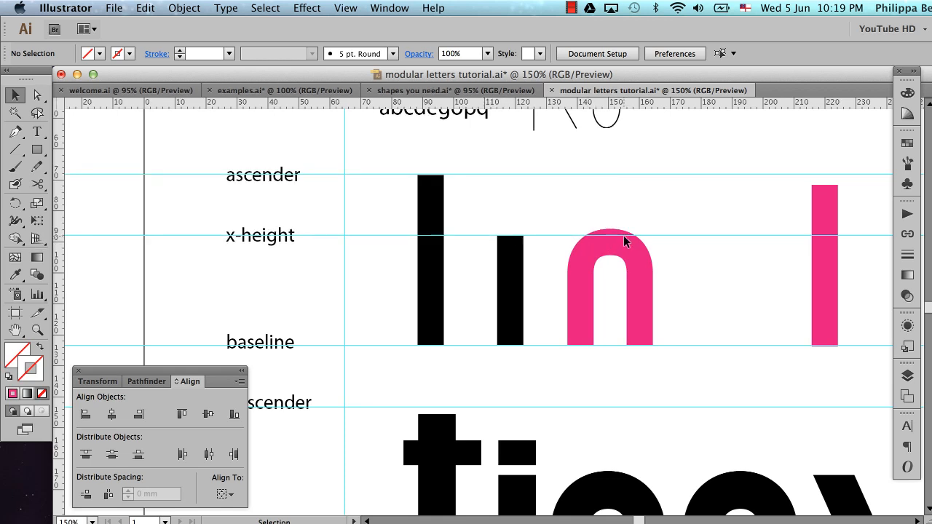
Try lowering the arch by scaling its whole path down vertically from the top, and undo the scaling
key(z)
drag(393, 187, 734, 313)
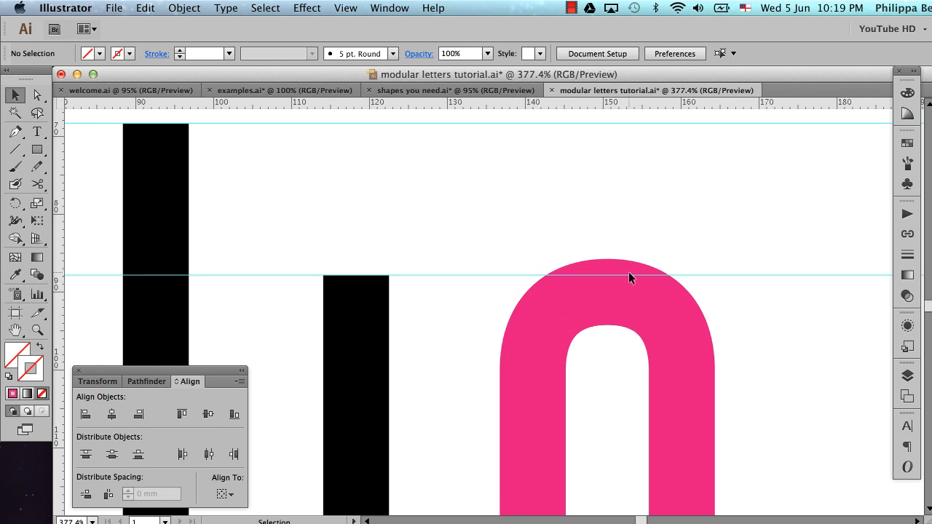
scroll(668, 258, down, 3)
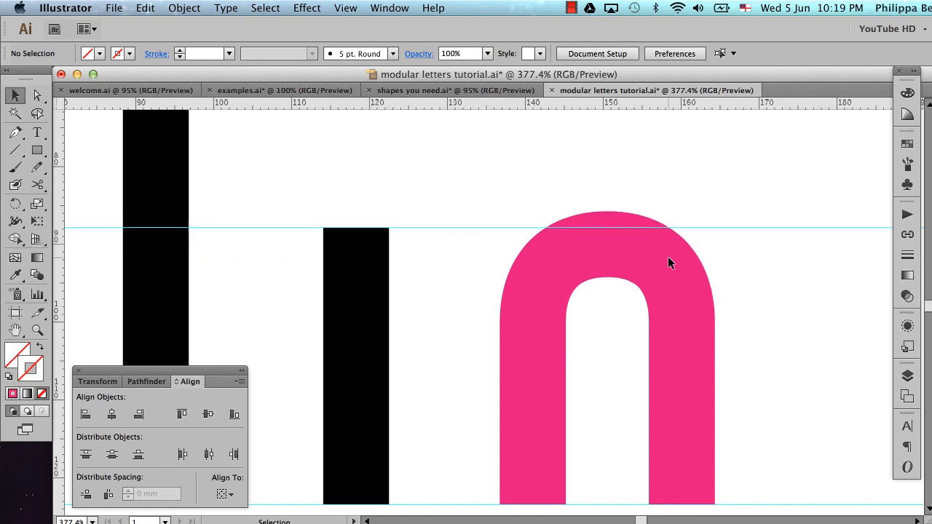
drag(734, 237, 640, 320)
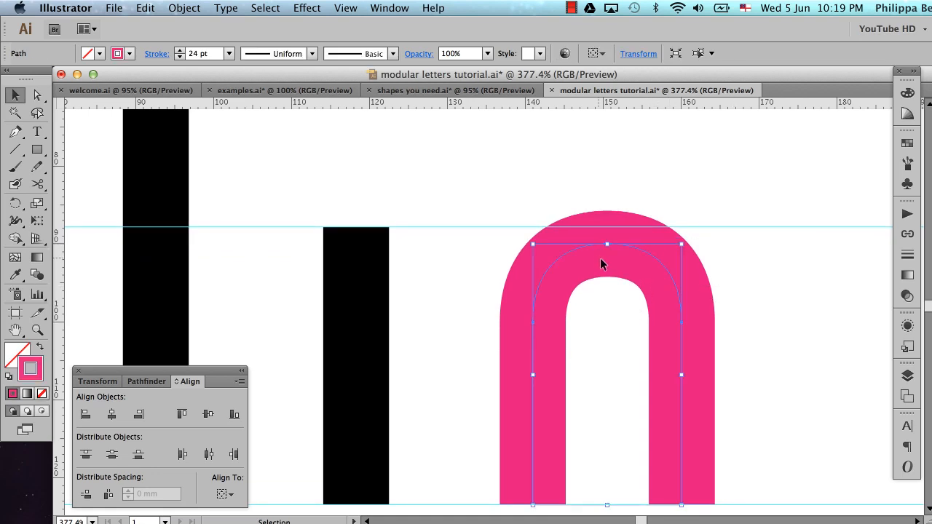
drag(609, 245, 609, 326)
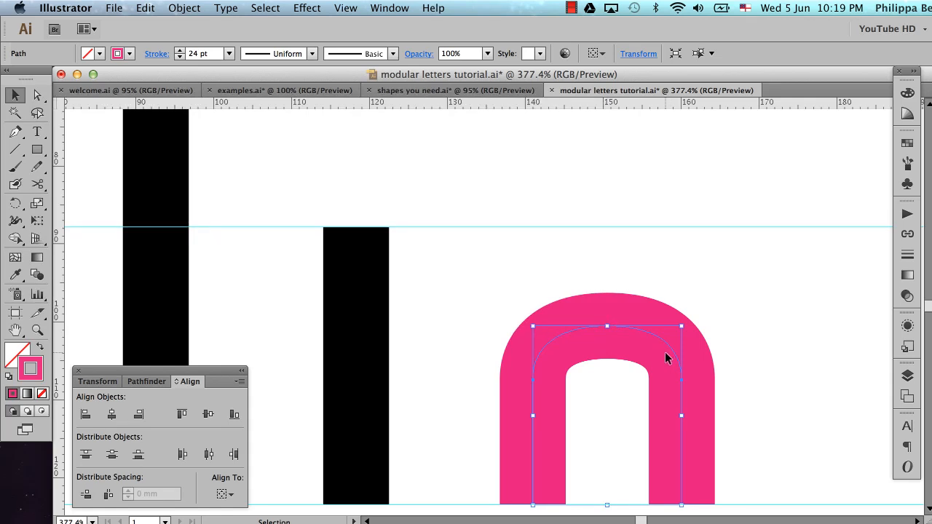
key(super+z)
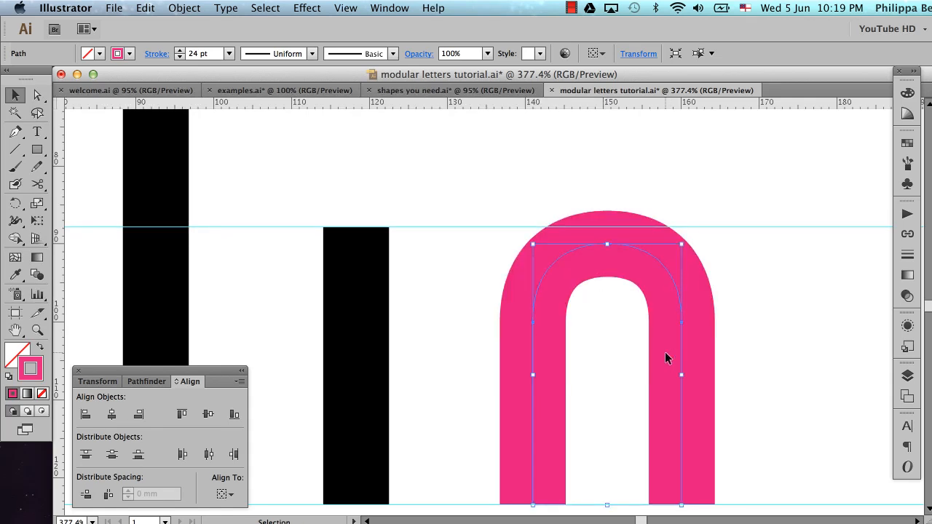
Select the arch's top and two shoulder anchor points and lower them together to Y 91.683 mm, keeping the stem ends in place
key(a)
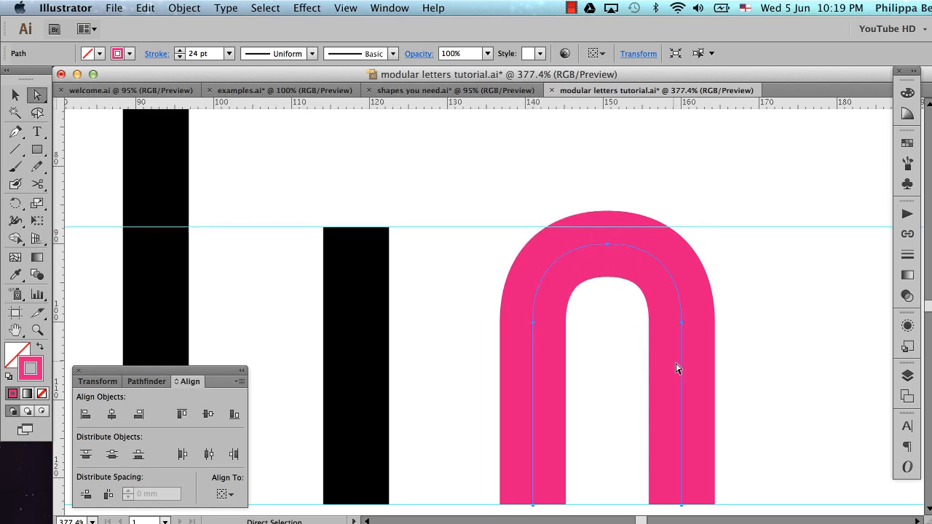
click(477, 186)
drag(477, 185, 750, 363)
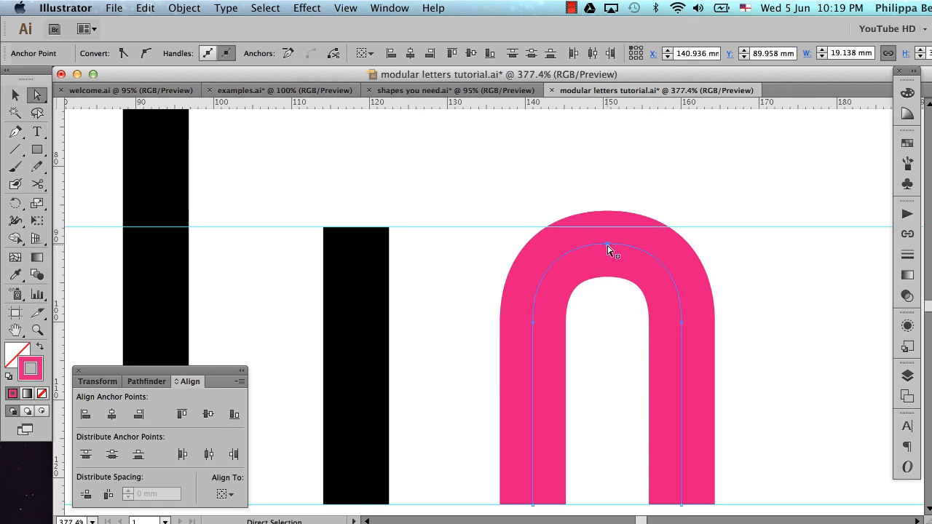
mouse_move(609, 249)
mouse_down()
mouse_move(609, 279)
mouse_move(605, 257)
mouse_up()
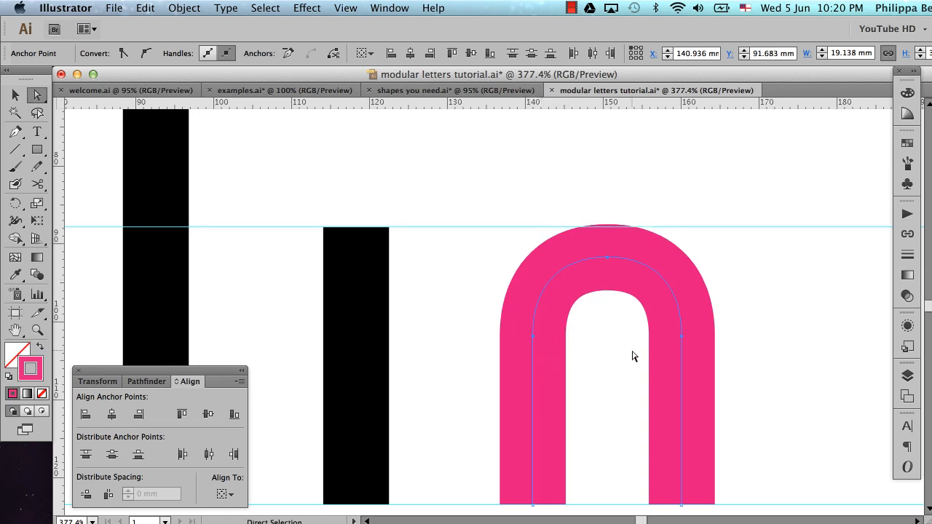
Nudge the three upper anchor points to Y 91.33 mm so the arch slightly overshoots the x-height, deselect them, and hide the guides
key(Up)
key(Up)
key(Up)
key(Up)
key(Up)
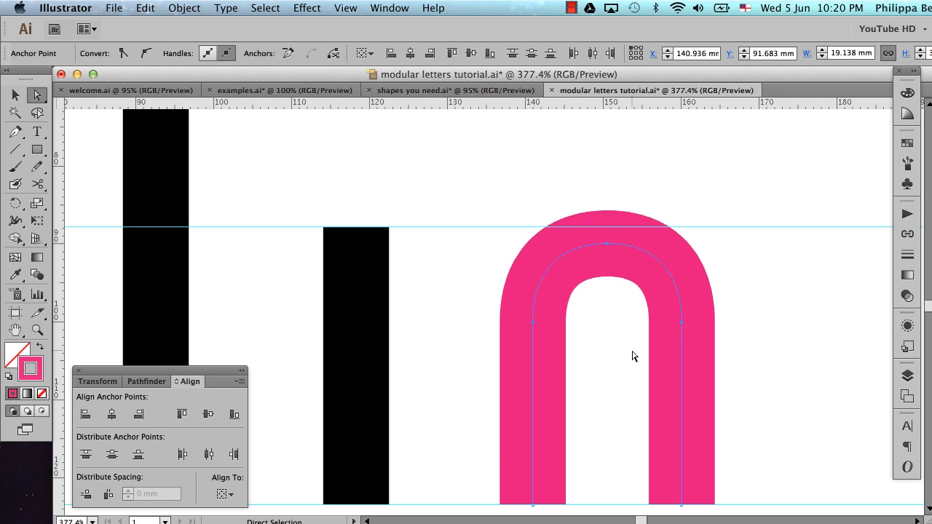
key(Down)
key(Down)
key(Down)
key(Down)
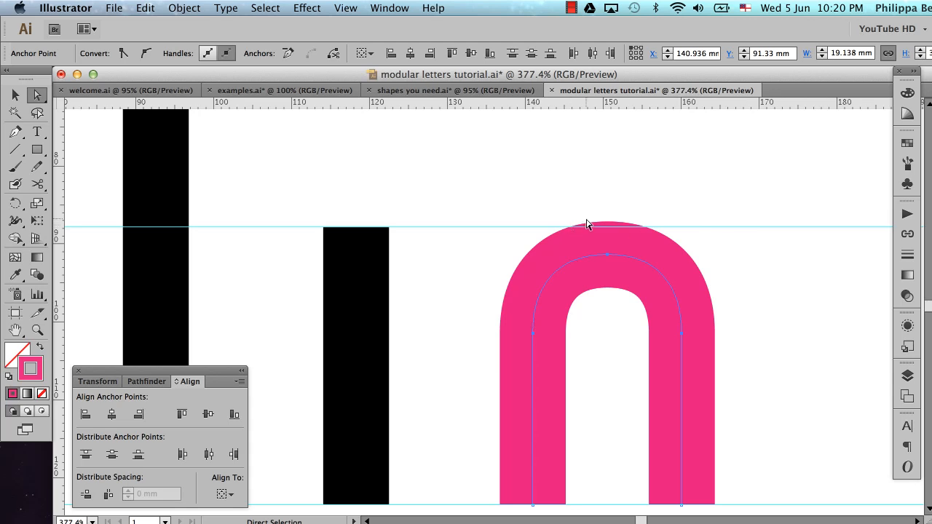
click(506, 205)
key(super+semicolon)
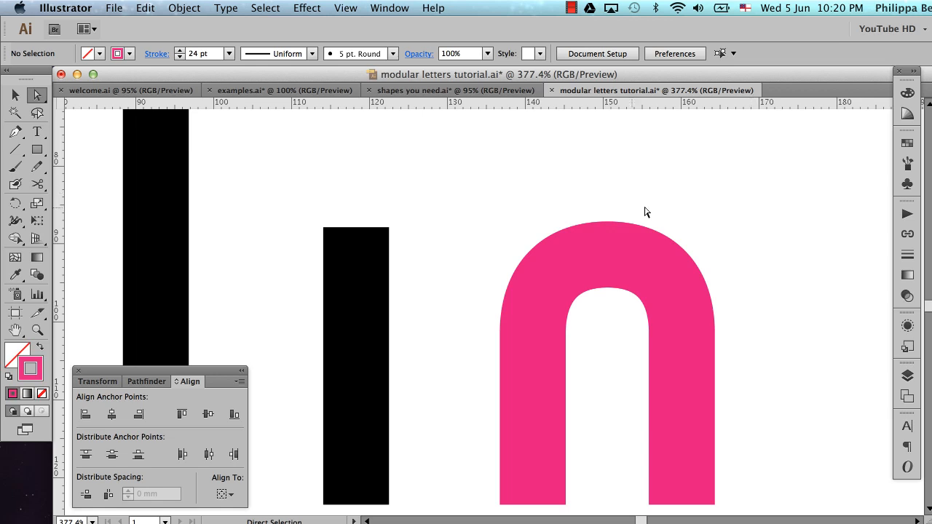
Recolour the pink n arch's stroke to black using hex 000000, and deselect it
key(v)
drag(565, 181, 634, 333)
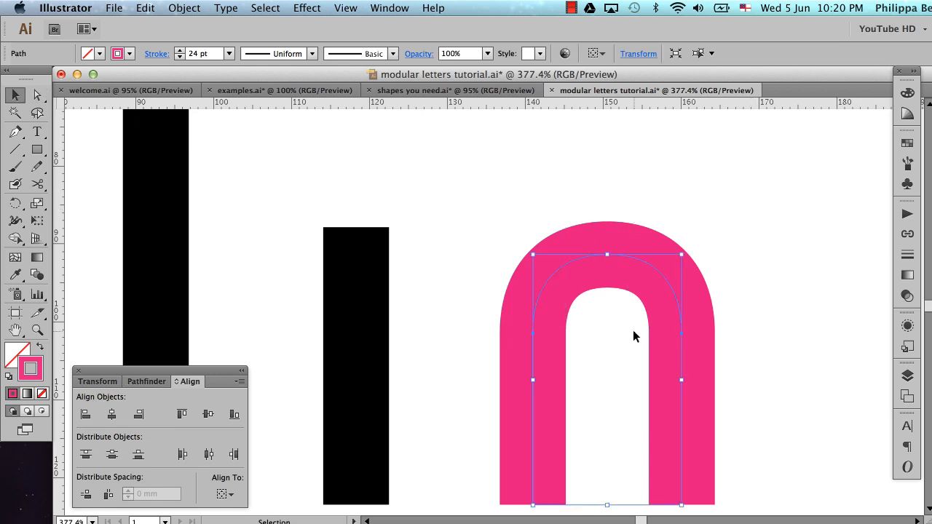
double_click(36, 380)
click(318, 278)
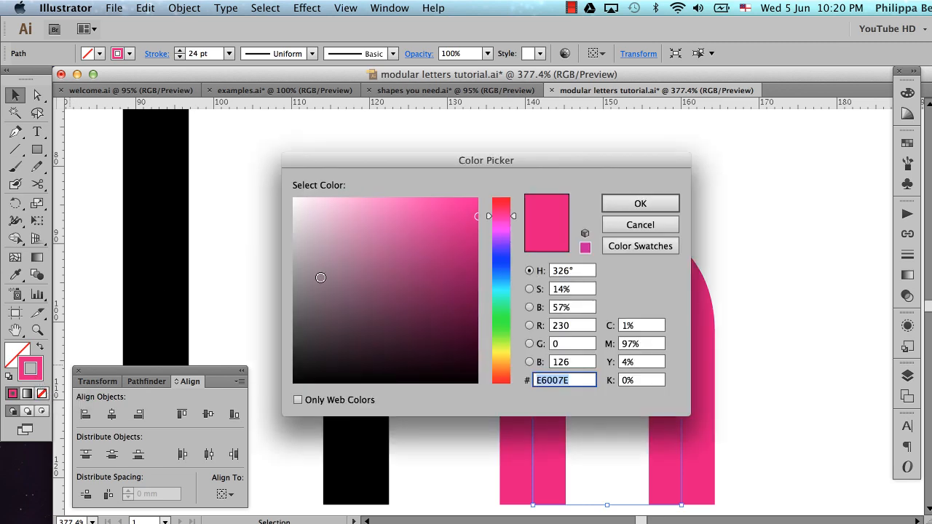
drag(290, 396, 286, 396)
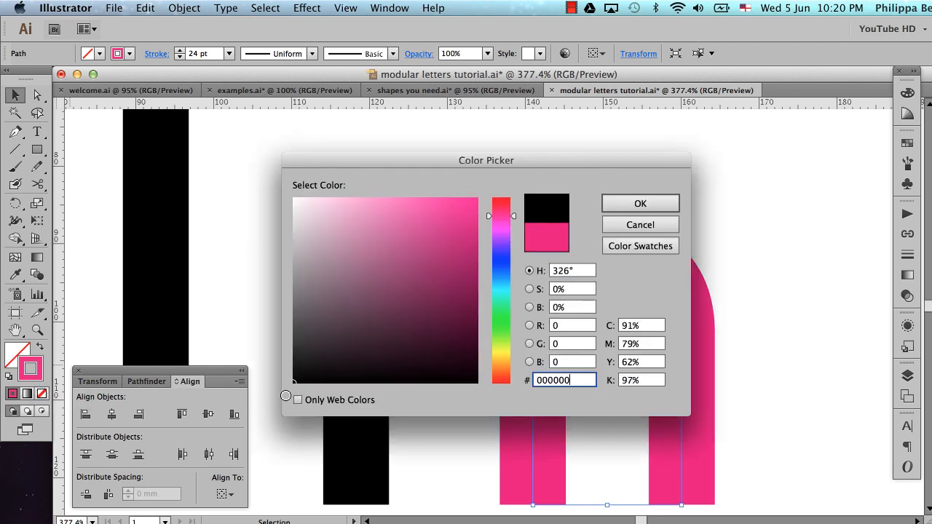
click(629, 203)
click(715, 192)
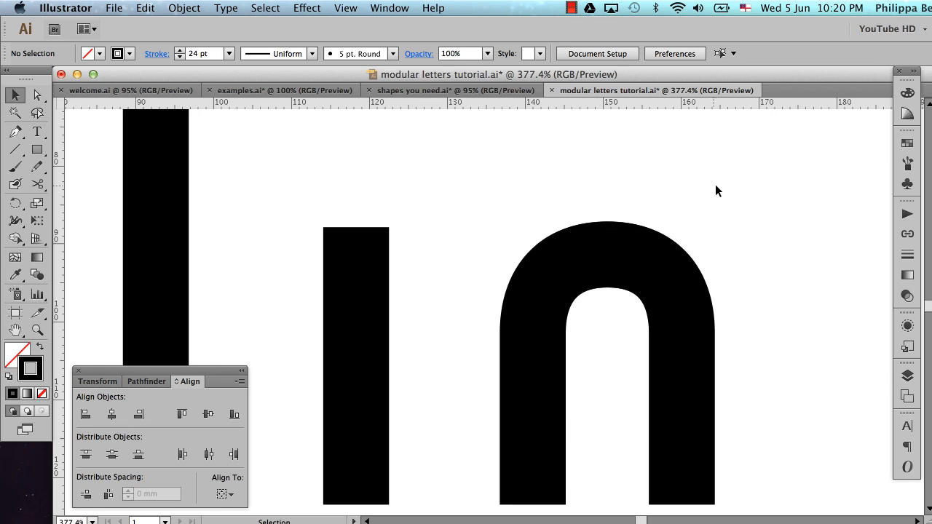
Compare the l, i and n shapes with each other and with the reference letters below them
alt+super+click(484, 239)
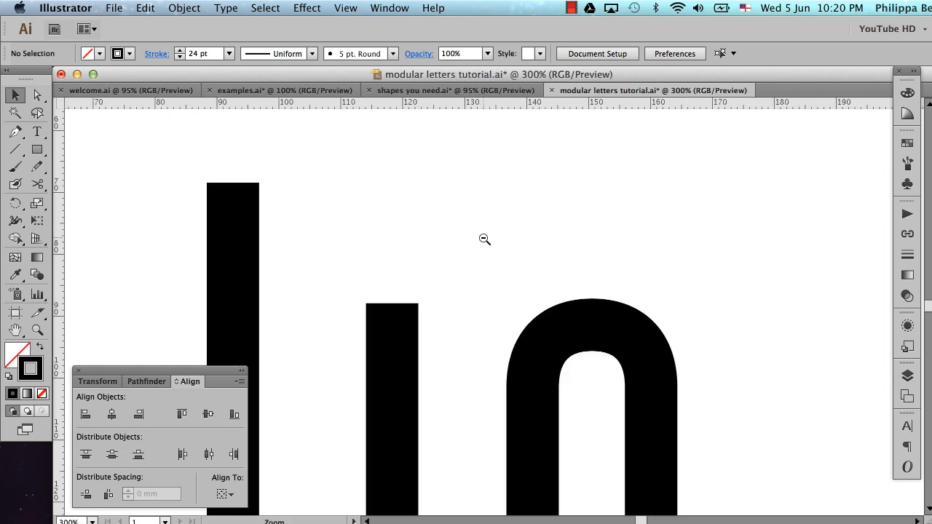
alt+super+click(484, 239)
scroll(485, 243, down, 2)
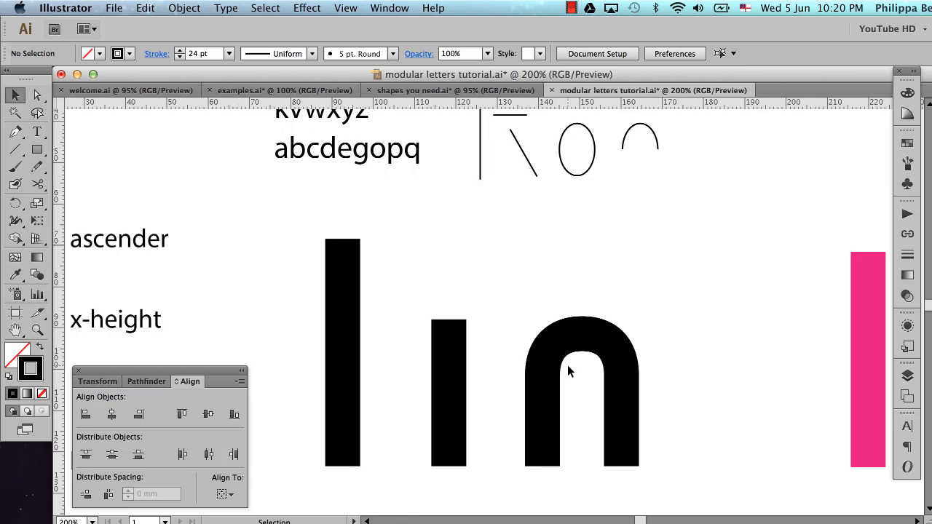
scroll(567, 364, right, 3)
alt+super+click(633, 338)
alt+super+click(633, 338)
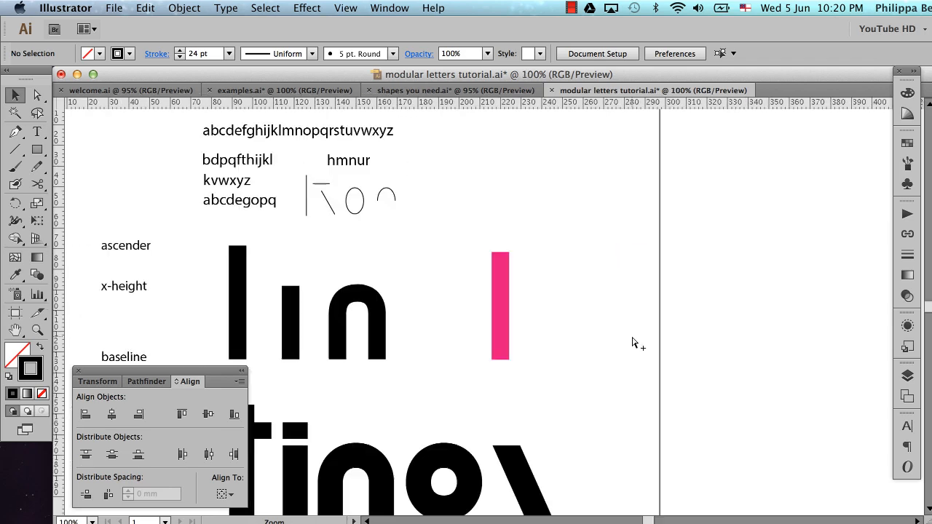
scroll(631, 342, left, 5)
scroll(632, 341, down, 3)
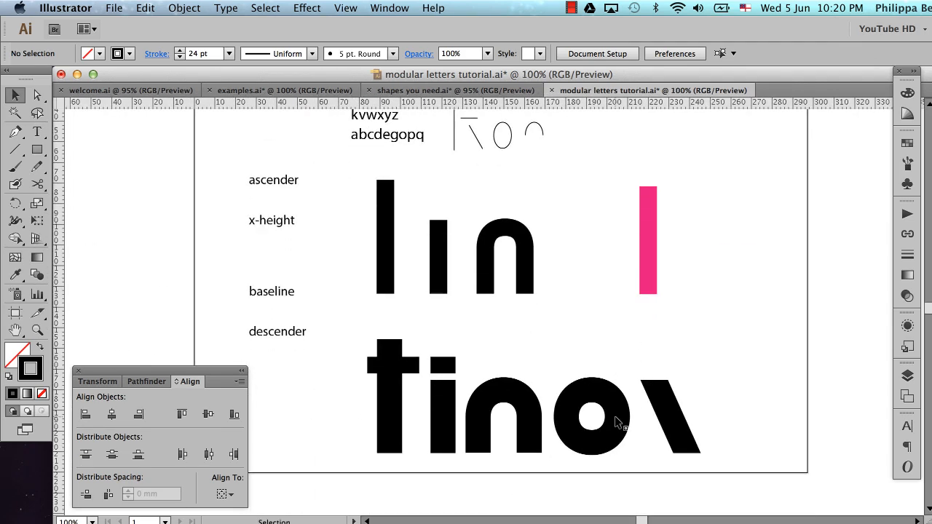
scroll(559, 295, right, 1)
scroll(559, 295, up, 1)
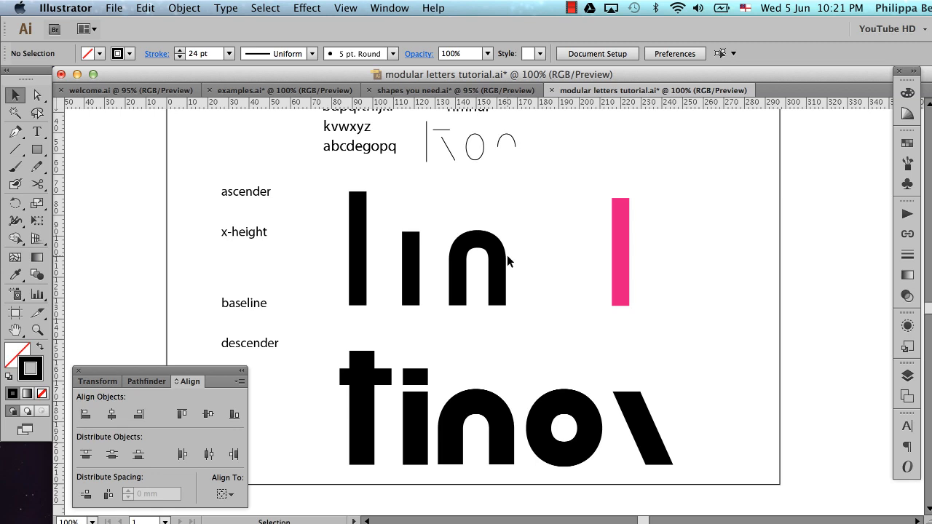
Try drawing a tall ellipse for the o between the n and the pink bar, and delete it
key(l)
drag(524, 235, 565, 300)
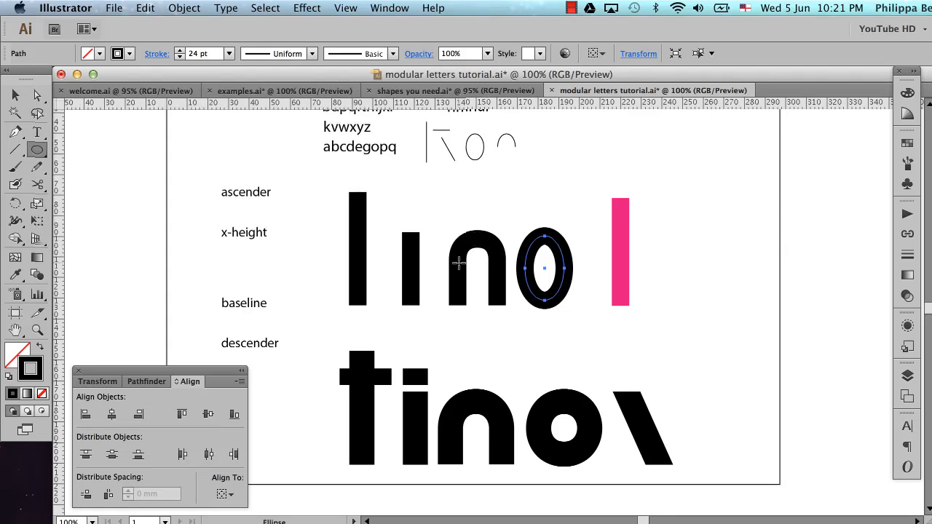
key(Delete)
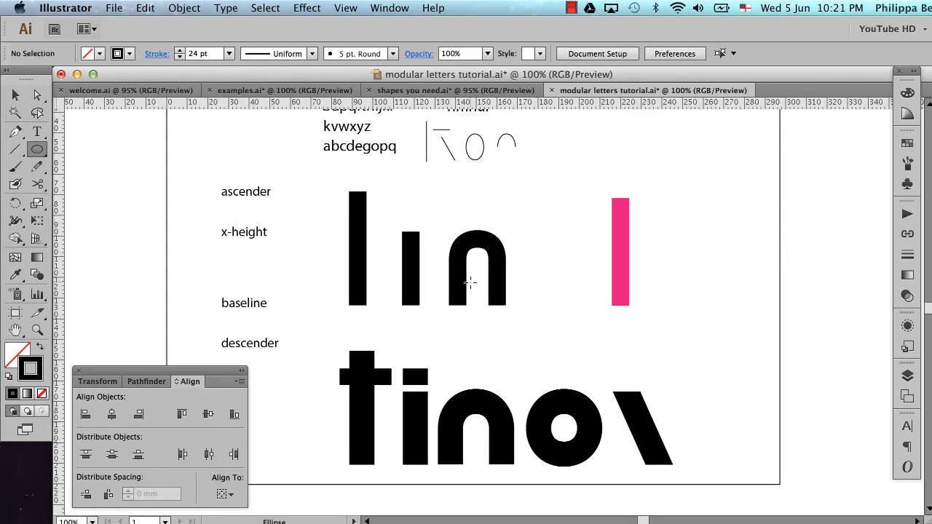
Duplicate the n arch into the space before the pink bar, and raise the copy straight up above the x-height
key(v)
drag(443, 216, 507, 307)
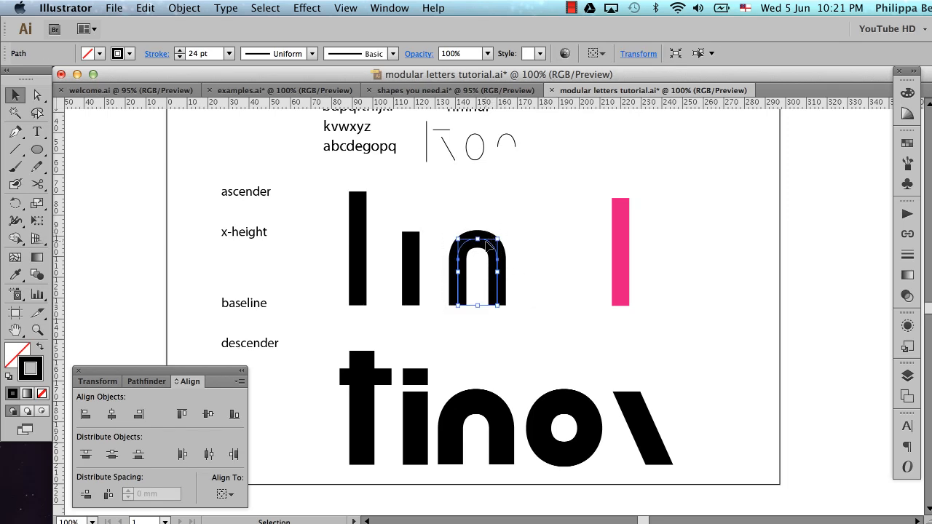
drag(486, 248, 559, 251)
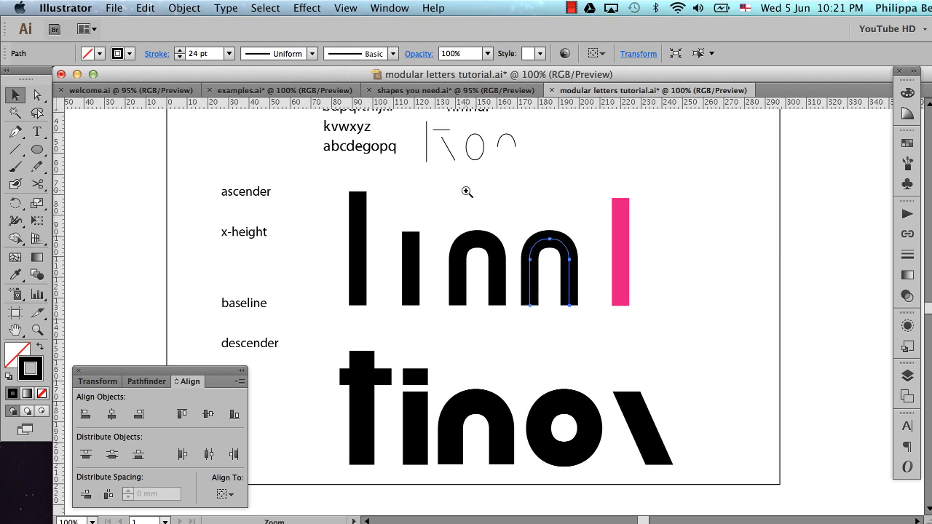
drag(466, 191, 641, 337)
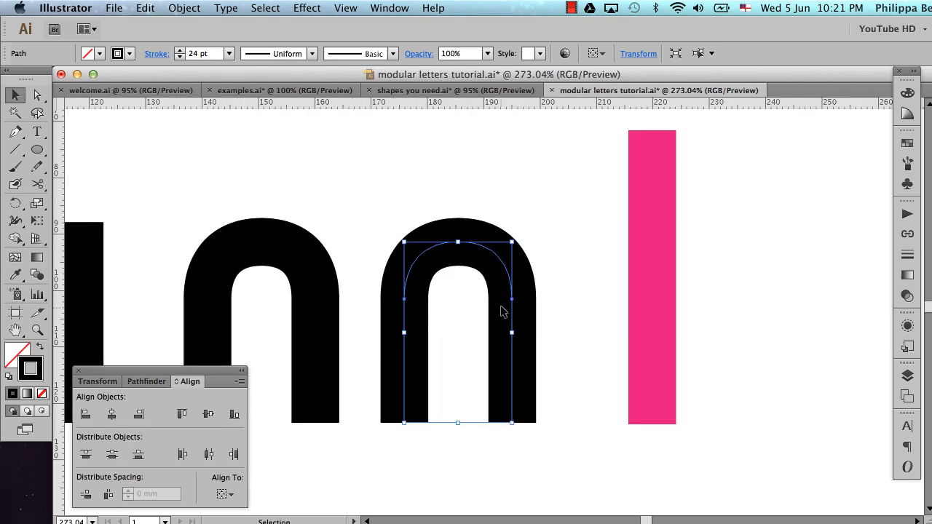
drag(514, 362, 515, 257)
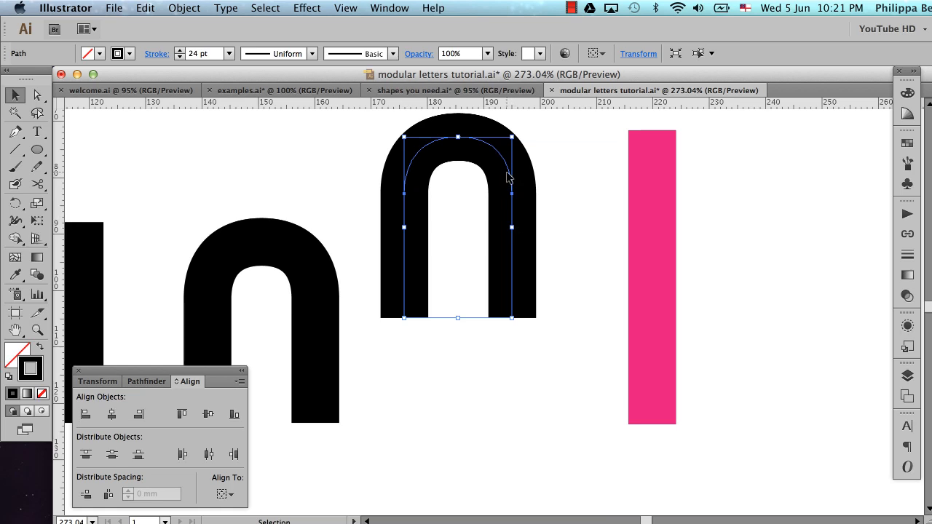
Duplicate the raised arch directly below itself, rotate the lower copy 180° so the stems face each other, and deselect
drag(565, 265, 533, 282)
drag(513, 178, 495, 358)
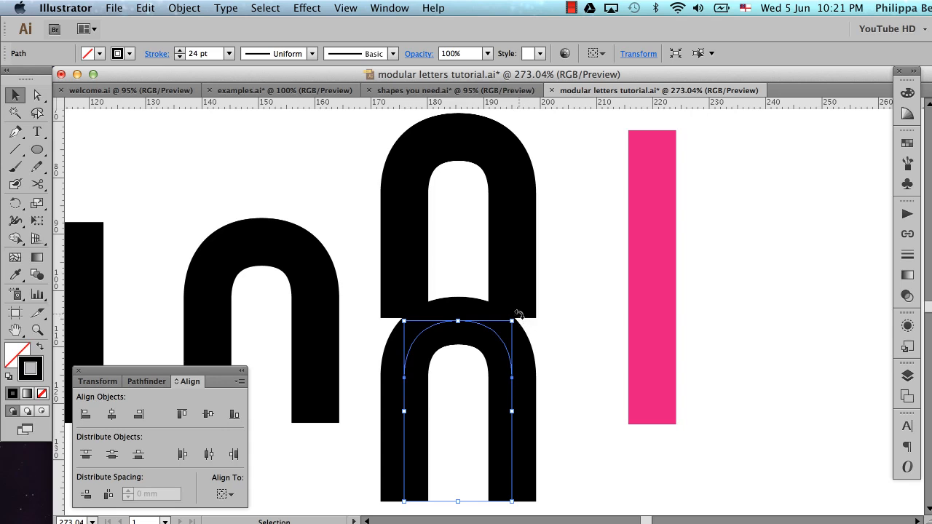
drag(518, 314, 427, 493)
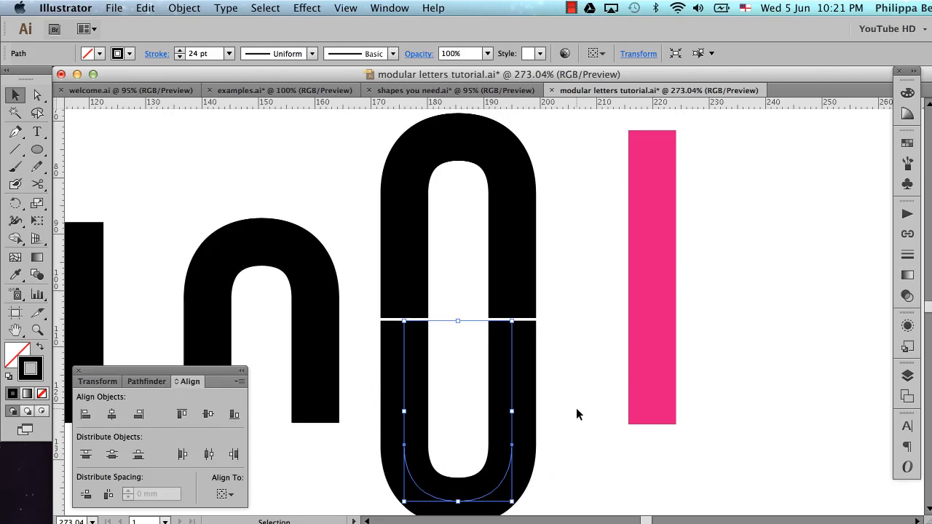
click(545, 354)
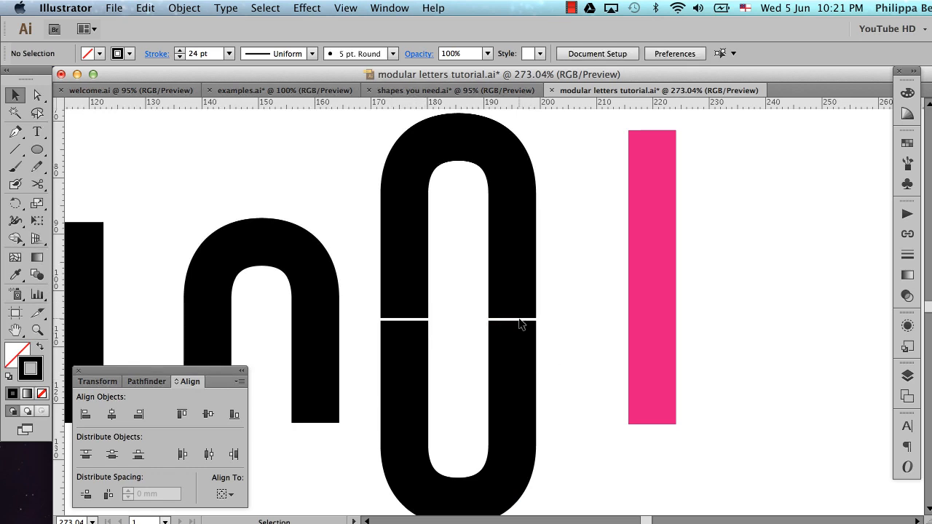
Nudge the upper arch upward to widen the gap between the facing stem ends, and deselect it
drag(365, 235, 449, 280)
key(Up)
key(Up)
key(Up)
key(Up)
key(Up)
key(Up)
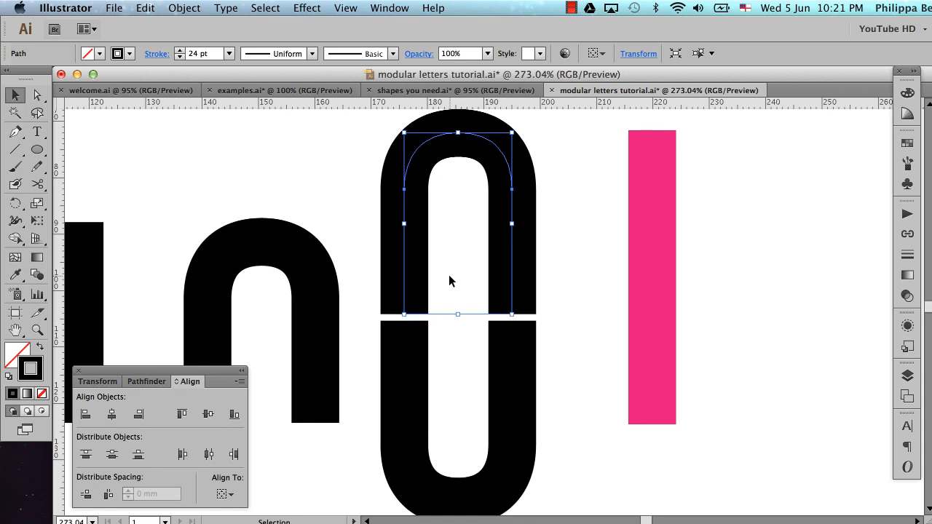
click(554, 336)
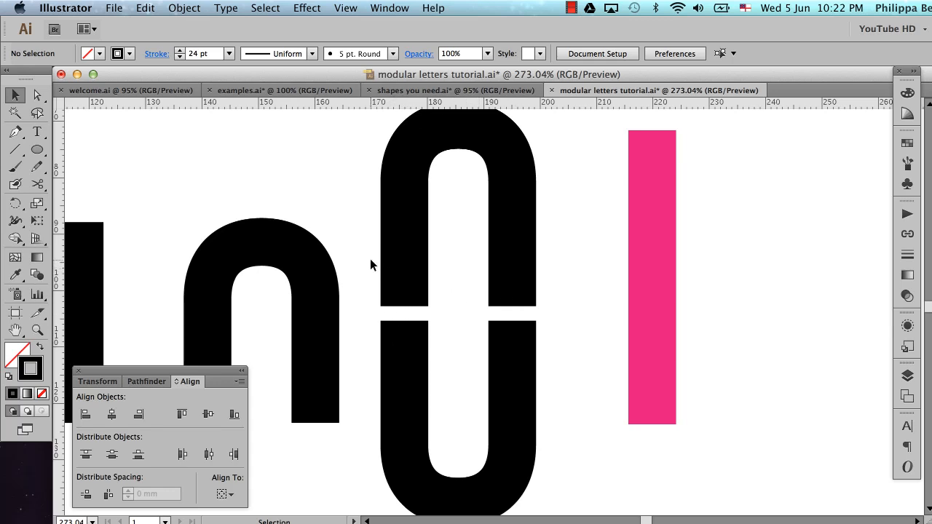
Join the facing stem ends of the upper and lower arches with the Pen tool on both sides, closing the path
drag(426, 258, 451, 286)
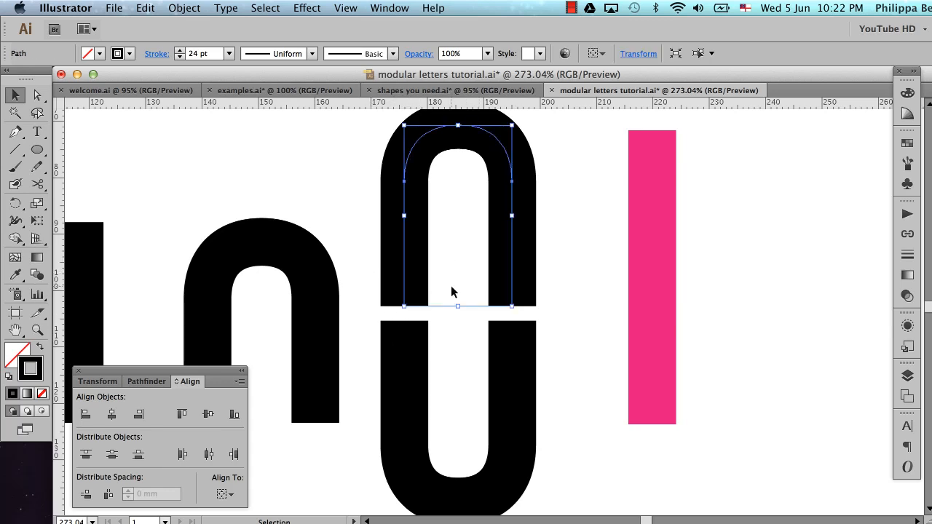
key(super+space)
drag(466, 265, 570, 360)
scroll(571, 355, left, 10)
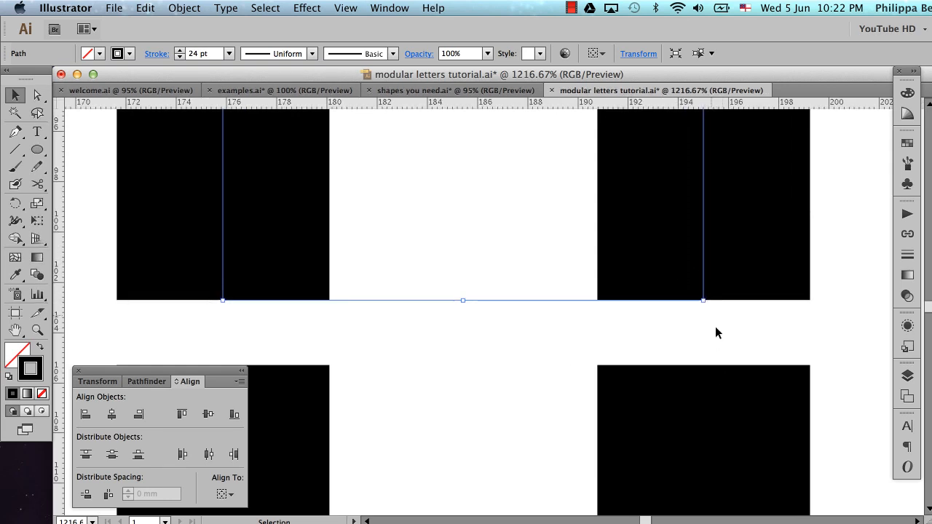
key(p)
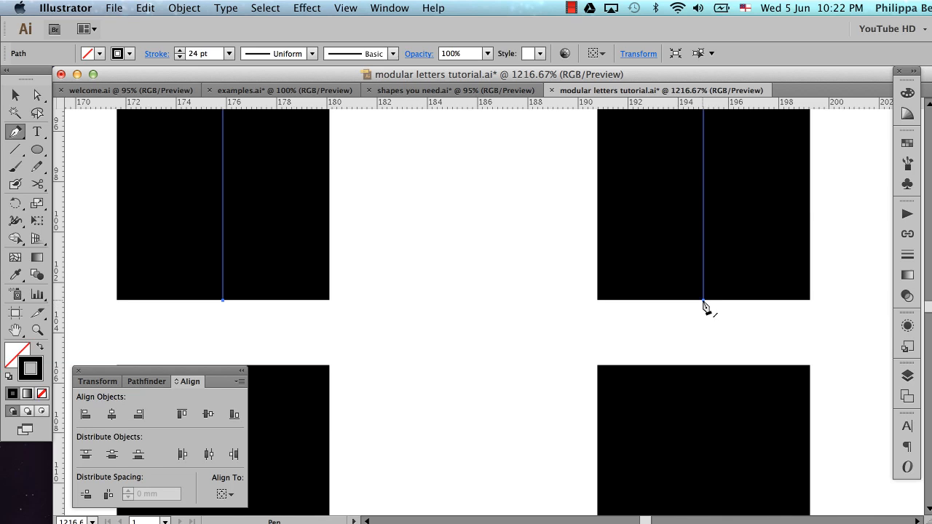
click(703, 300)
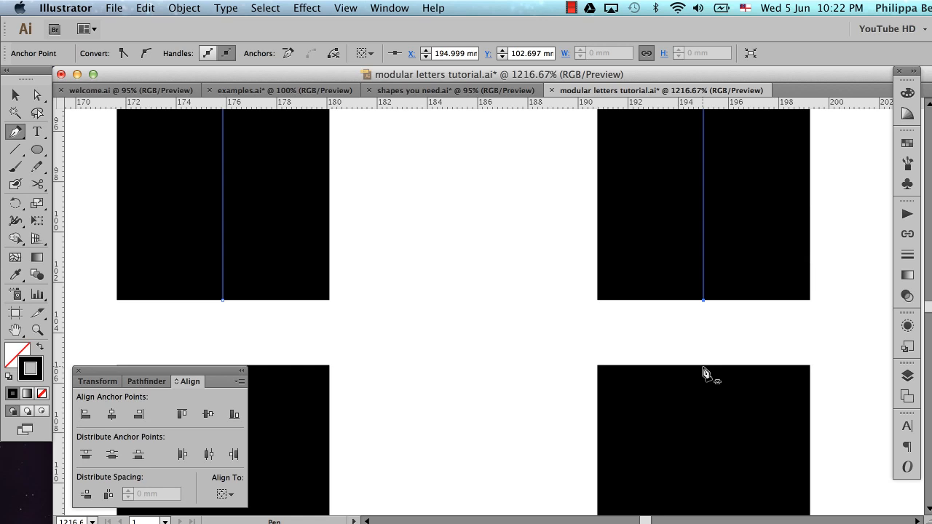
click(703, 367)
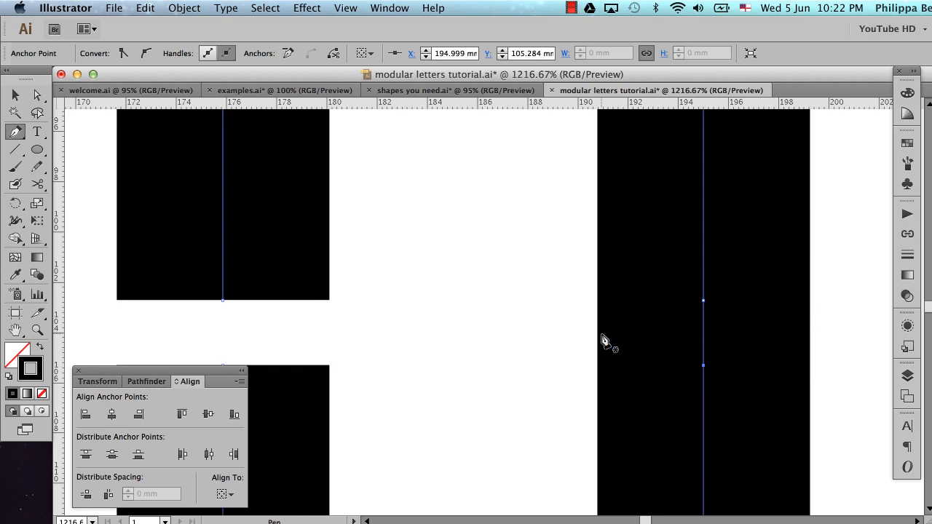
scroll(601, 339, left, 5)
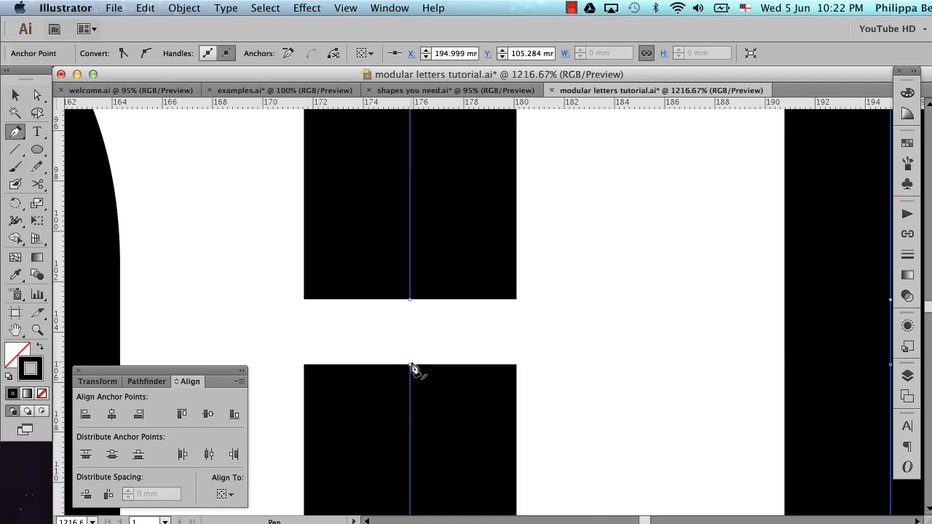
click(411, 366)
click(409, 299)
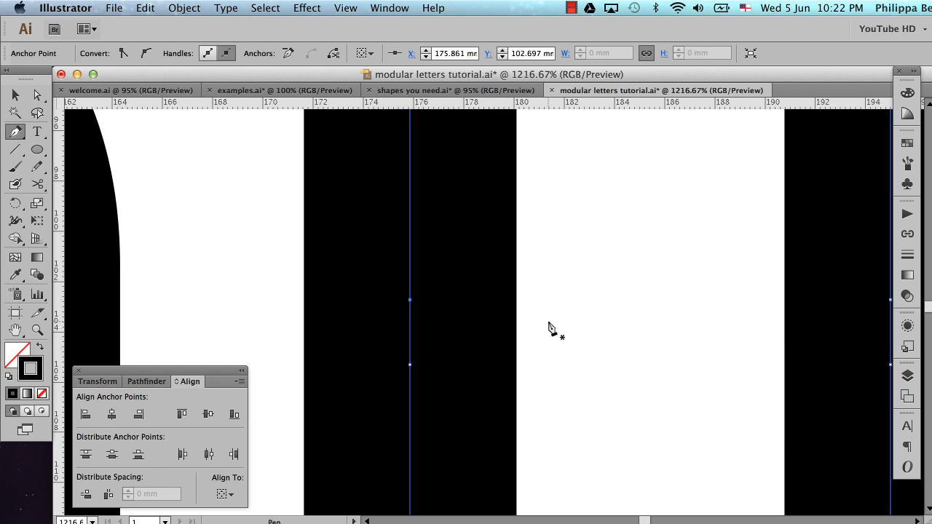
Close the Align panel to clear the view around the joined oval letterform
scroll(550, 327, right, 5)
scroll(549, 328, left, 5)
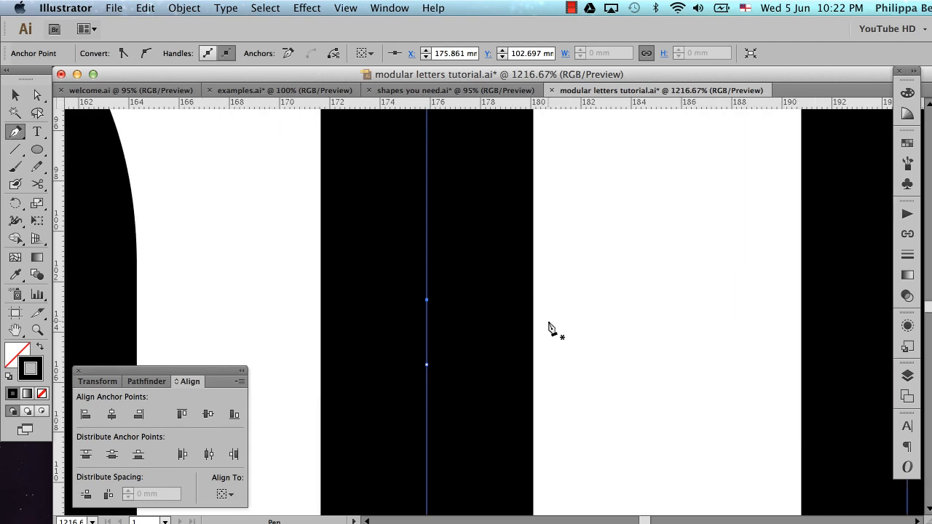
alt+super+click(634, 315)
alt+super+click(634, 316)
alt+super+click(635, 316)
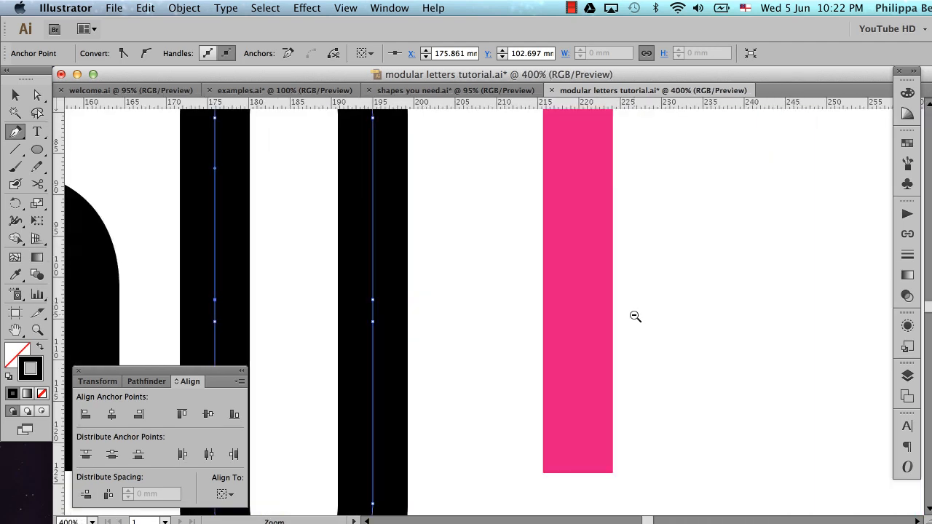
alt+super+click(638, 323)
scroll(638, 323, left, 7)
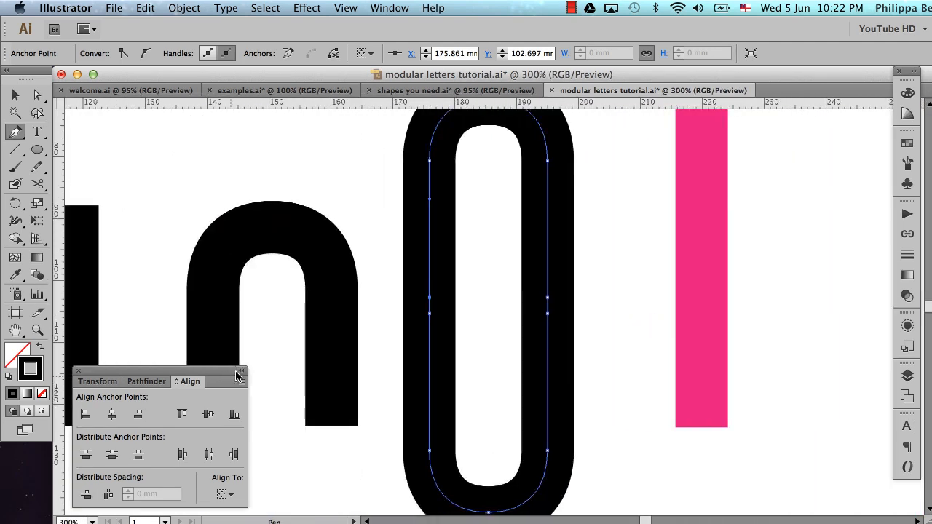
click(78, 371)
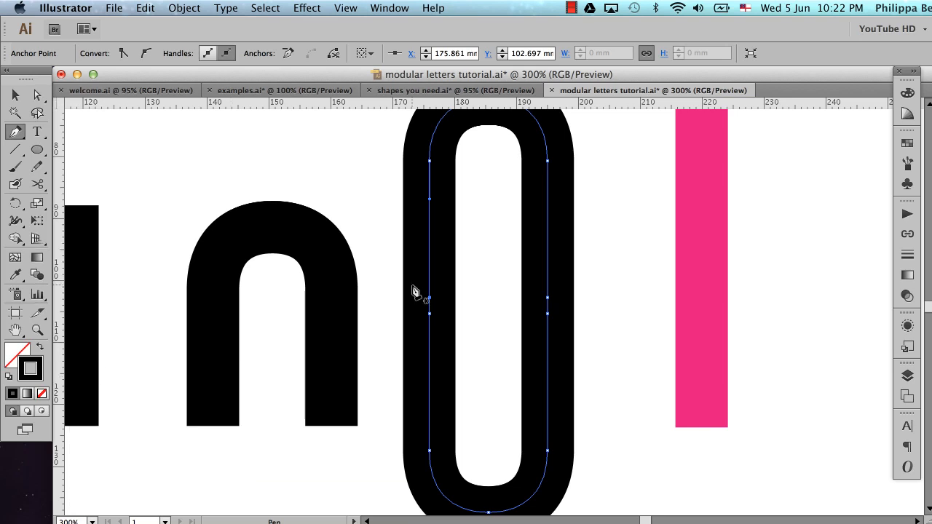
Delete the surplus anchor points midway along both straight sides of the tall oval
scroll(433, 169, up, 3)
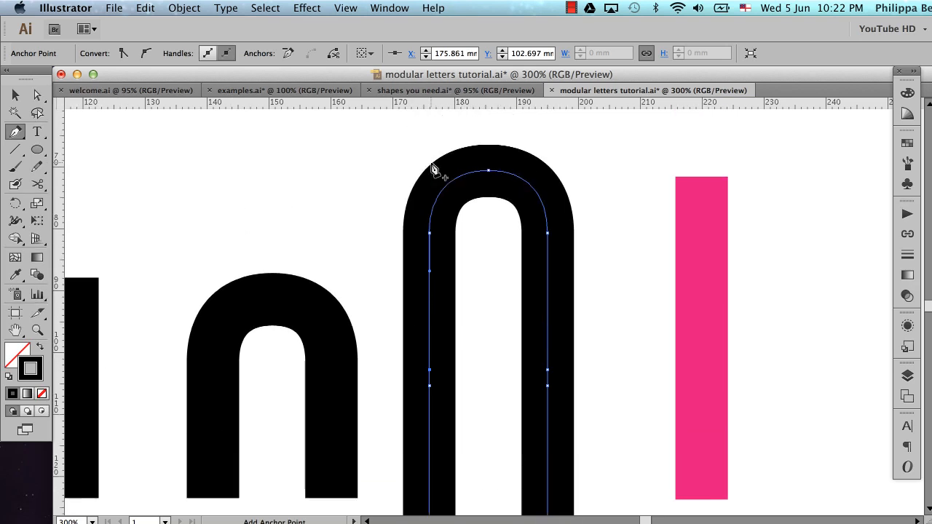
scroll(439, 225, down, 6)
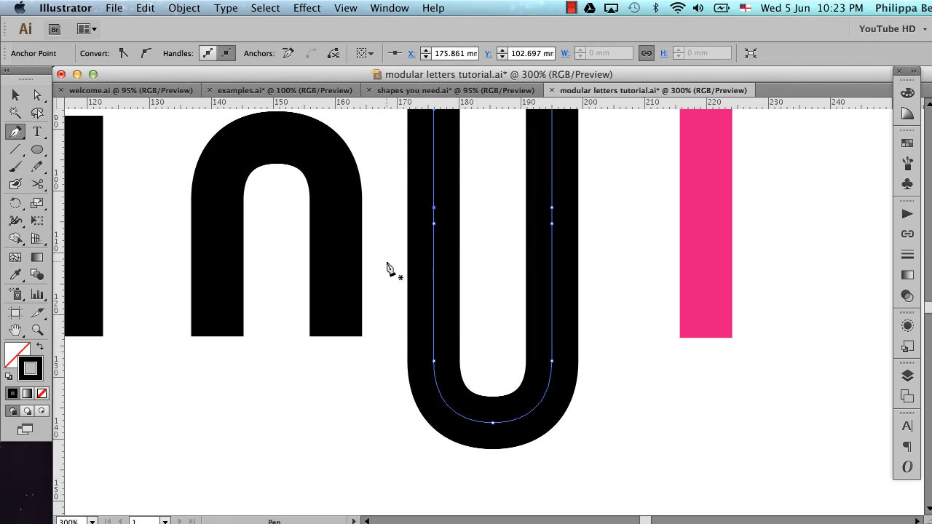
scroll(389, 268, up, 3)
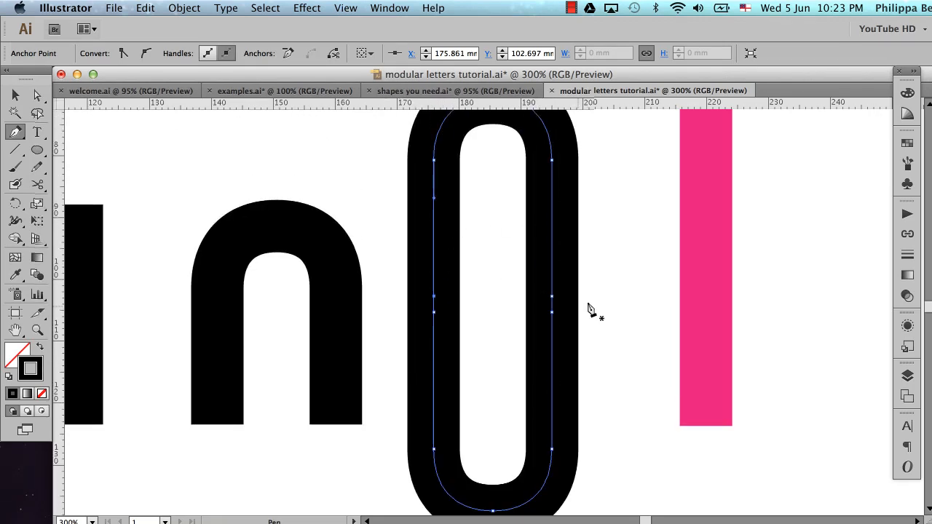
click(435, 300)
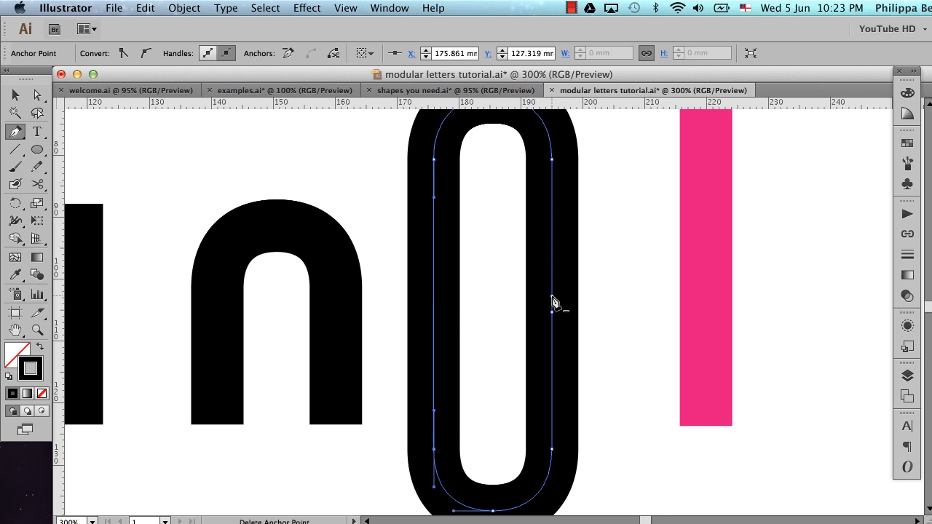
click(551, 302)
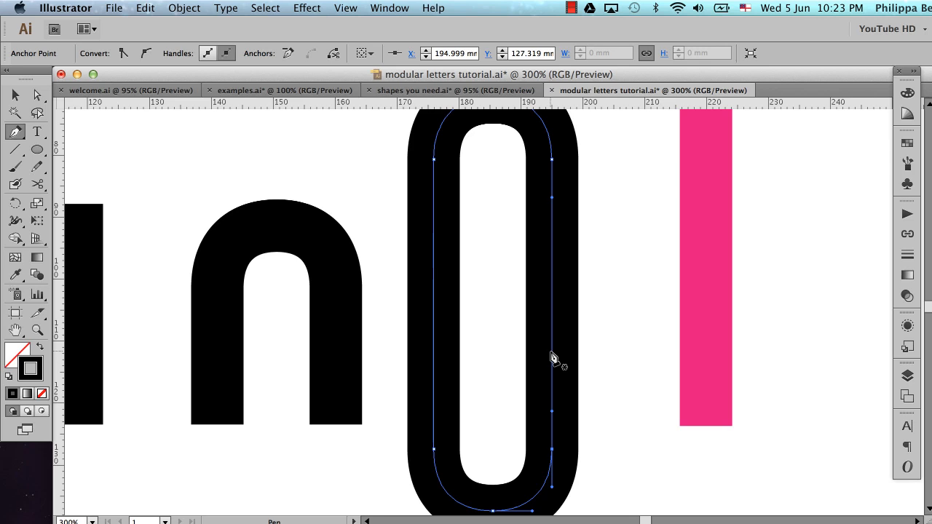
Duplicate the tall oval horizontally to the far side of the pink bar
key(v)
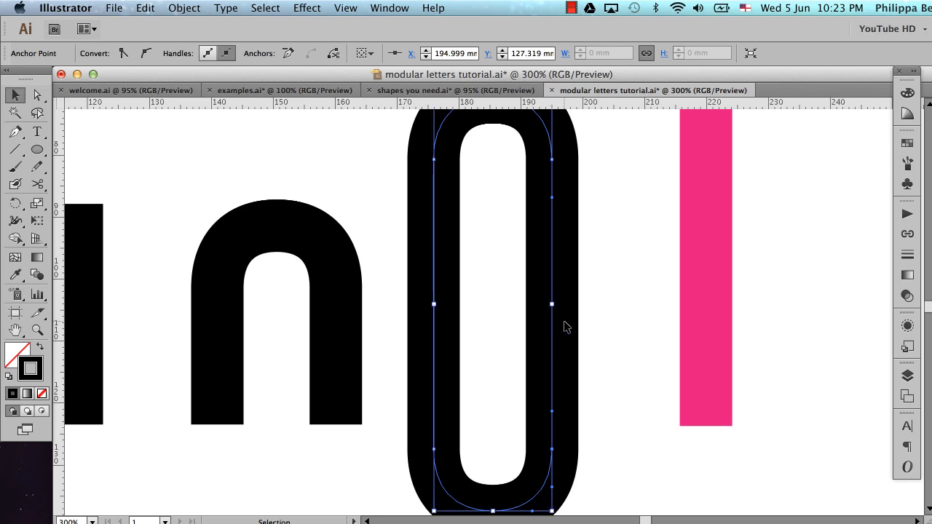
key(super+minus)
scroll(572, 309, left, 5)
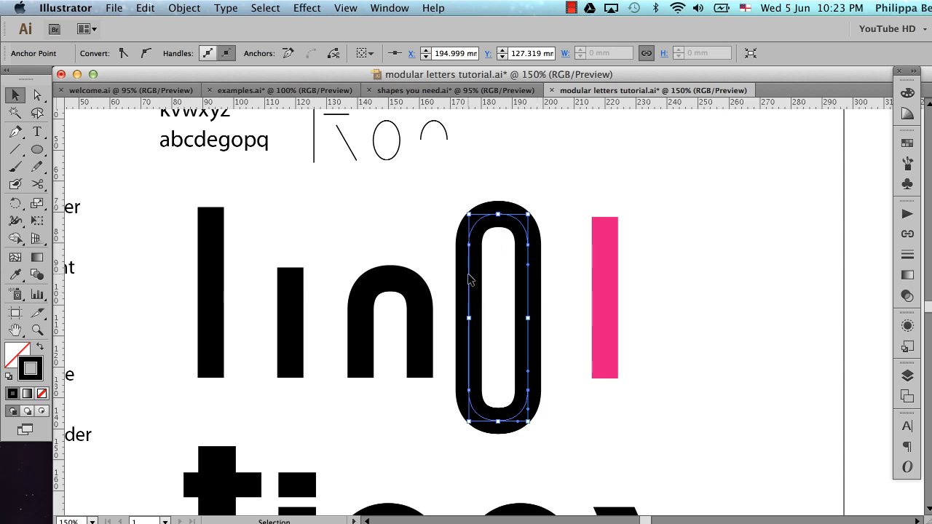
drag(469, 279, 675, 267)
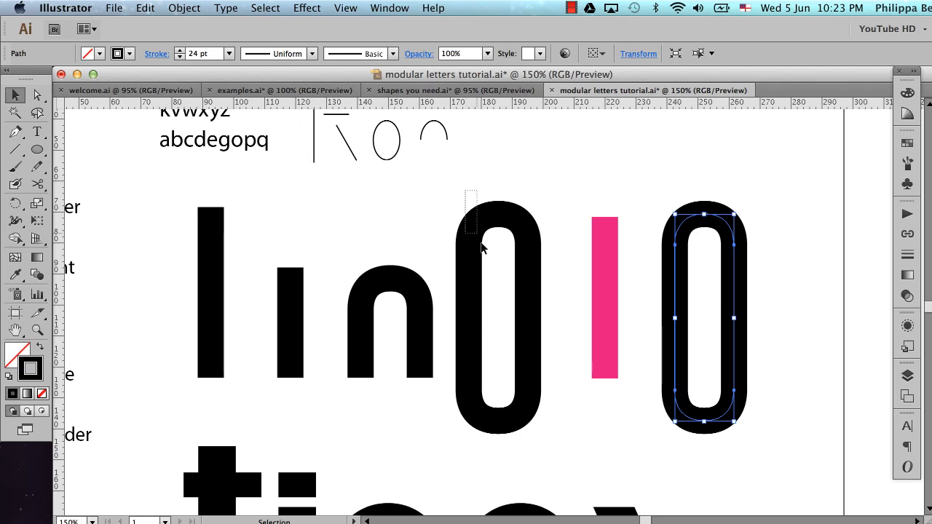
Move the tall oval beside the n downward and align its top edge with the top of the n
click(483, 247)
click(570, 210)
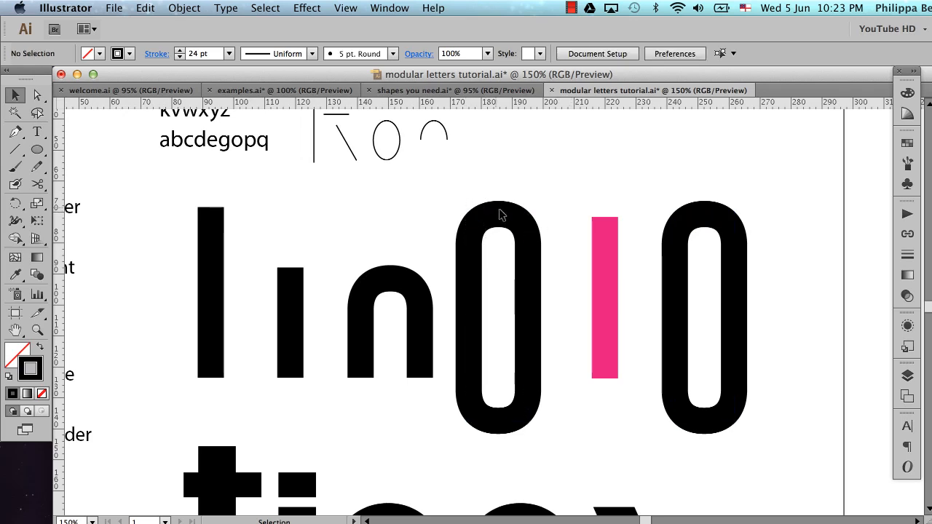
drag(453, 191, 544, 267)
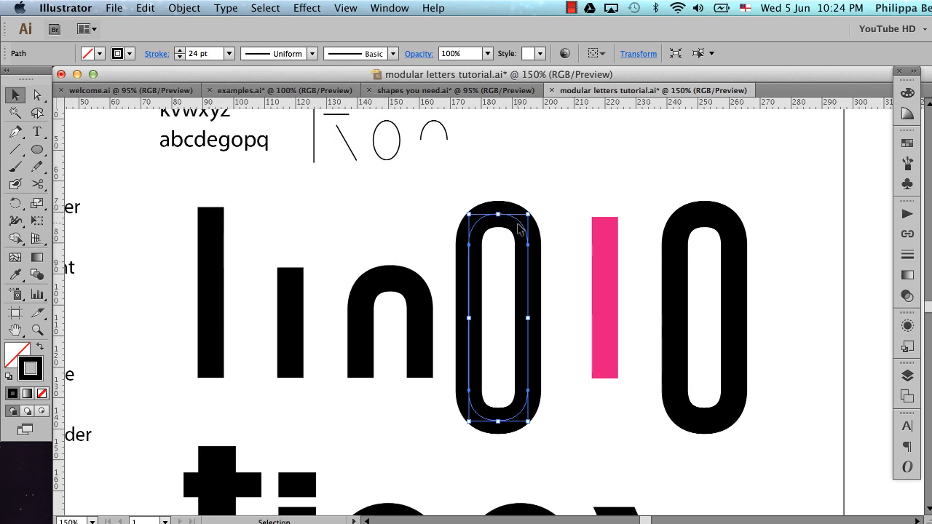
drag(519, 226, 519, 315)
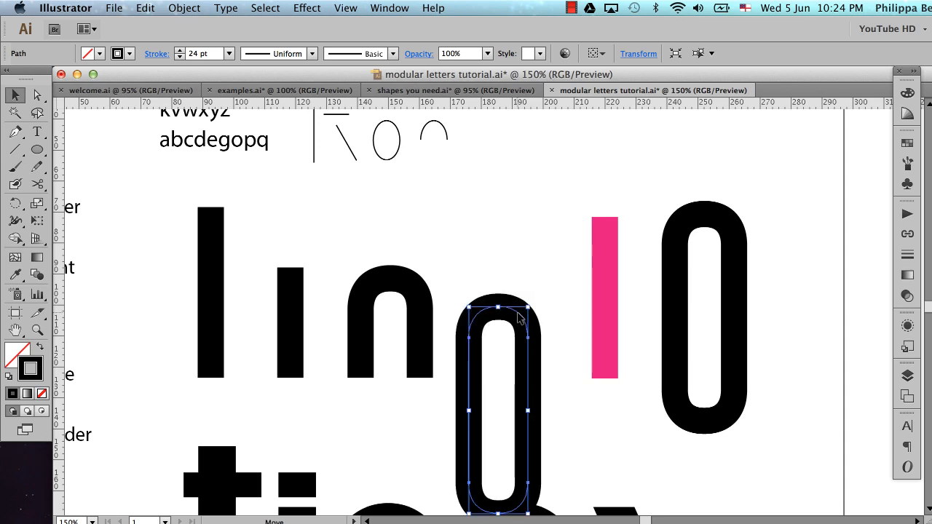
shift+click(390, 277)
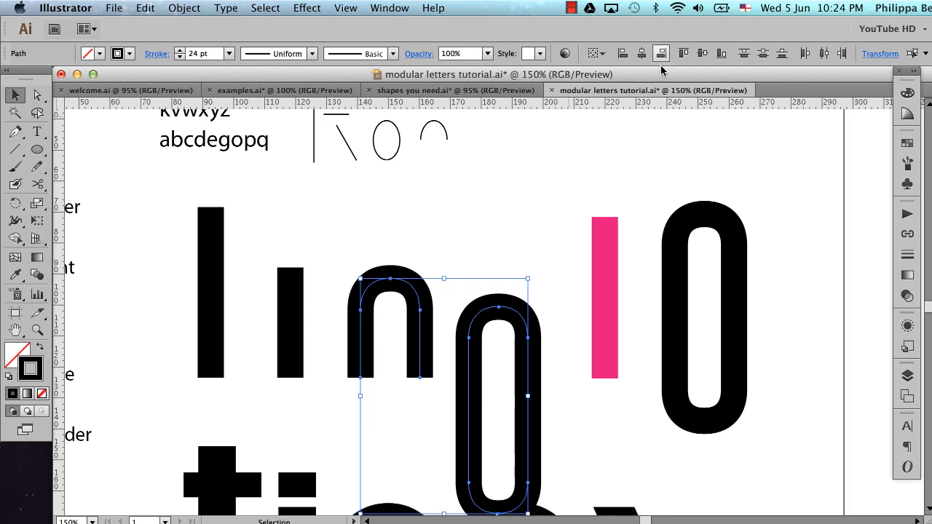
click(681, 54)
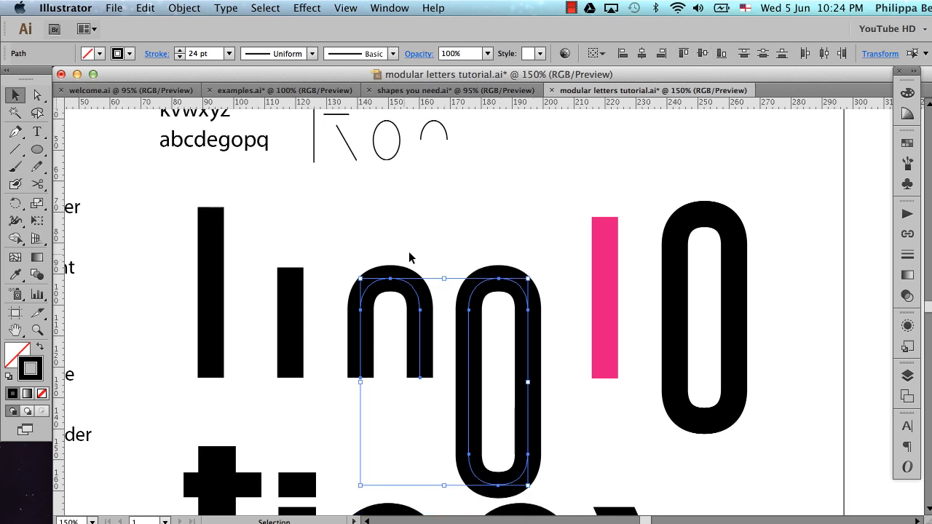
Show the guides across the letterforms and clear the selection
key(super+semicolon)
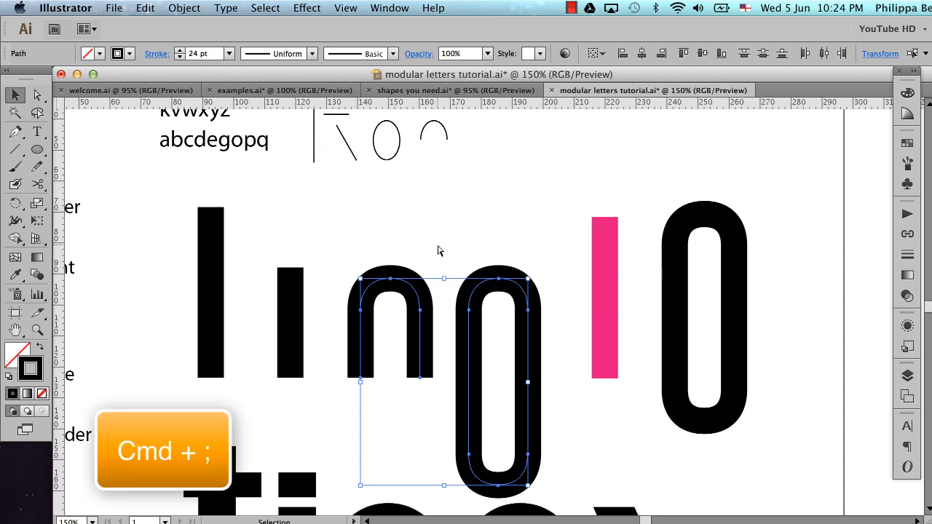
key(super+semicolon)
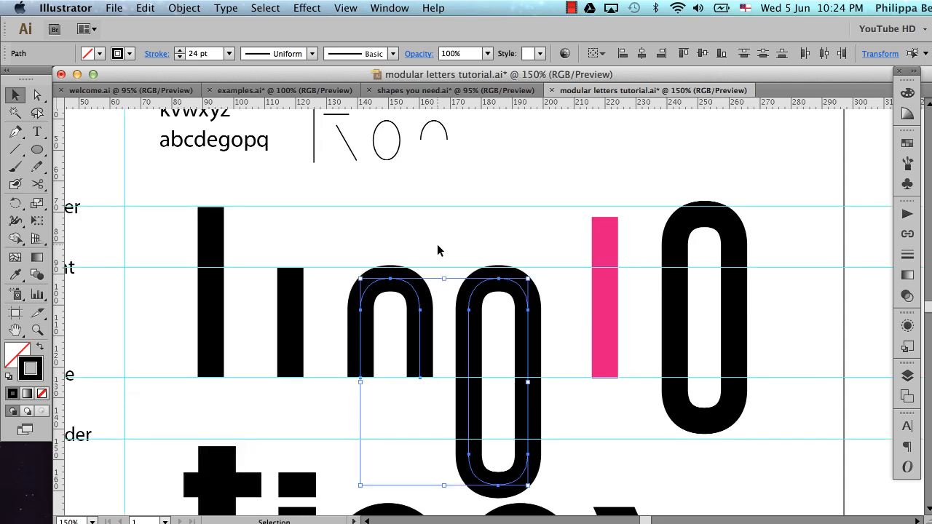
scroll(438, 250, down, 3)
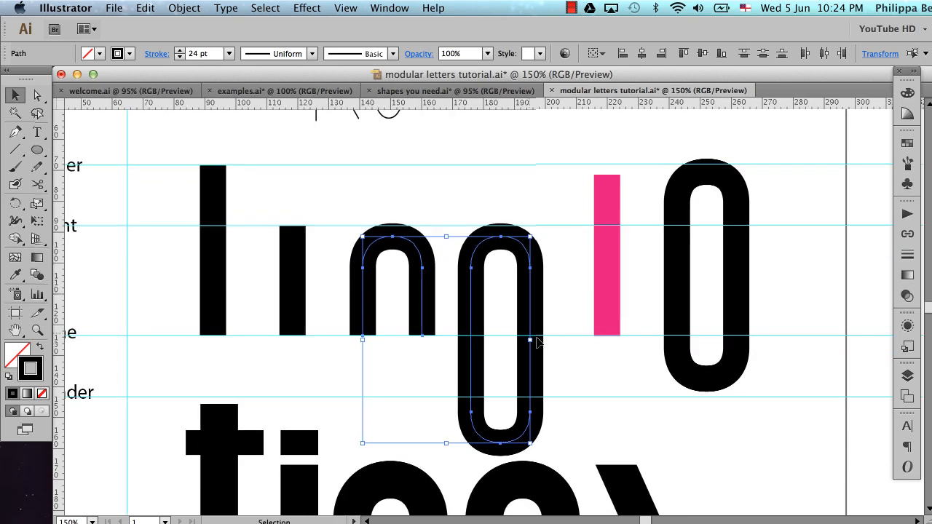
click(567, 365)
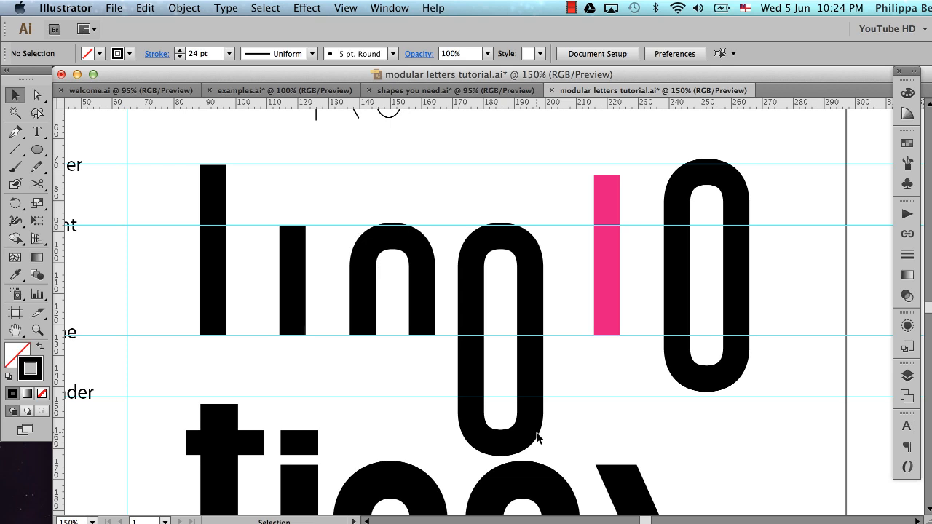
Raise the lower anchor points of the oval beside the n, shortening it into an o that ends just below the baseline
key(a)
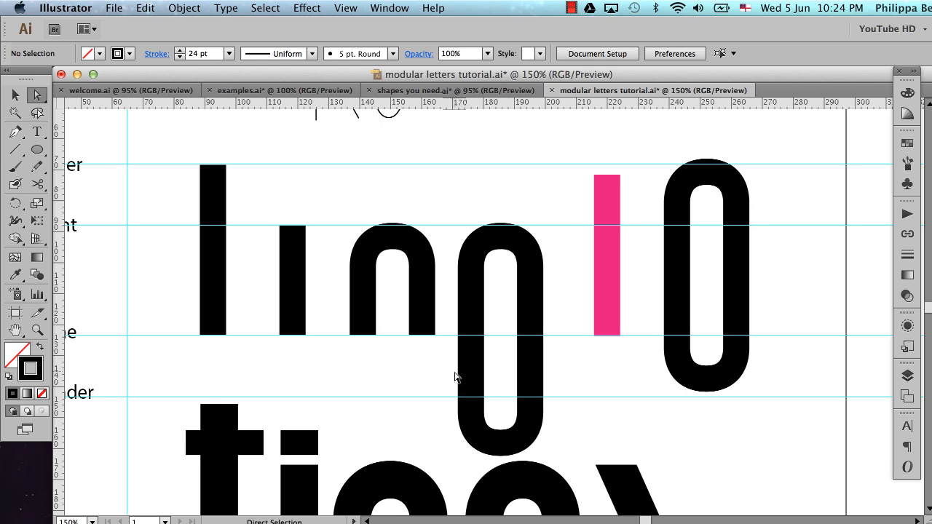
drag(440, 378, 566, 461)
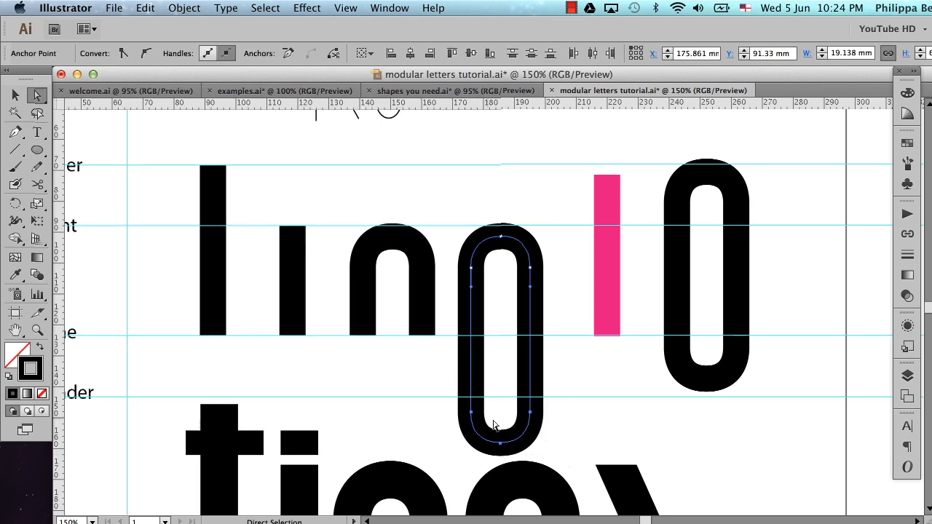
key(Up)
key(Up)
key(Up)
key(Up)
key(Up)
key(Up)
key(Up)
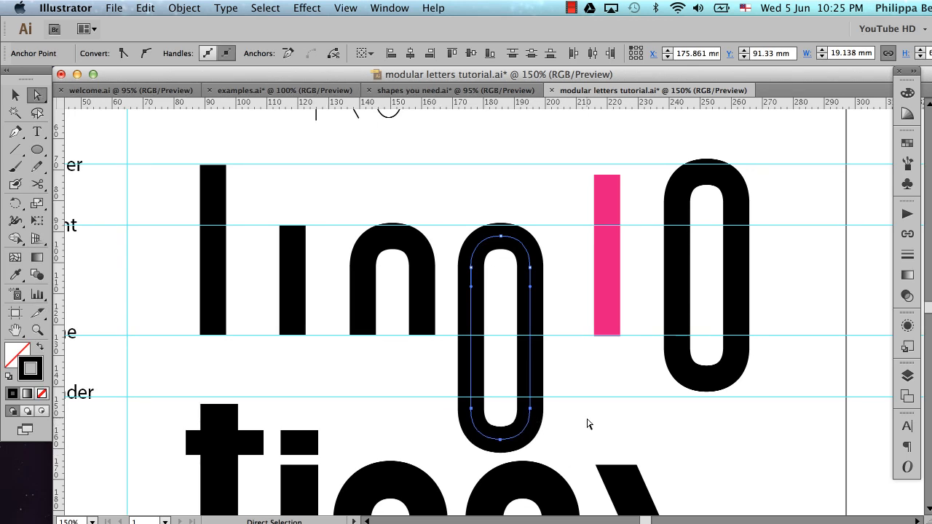
key(shift+Up)
key(shift+Up)
key(shift+Up)
key(shift+Up)
key(shift+Up)
key(shift+Up)
key(shift+Up)
key(shift+Up)
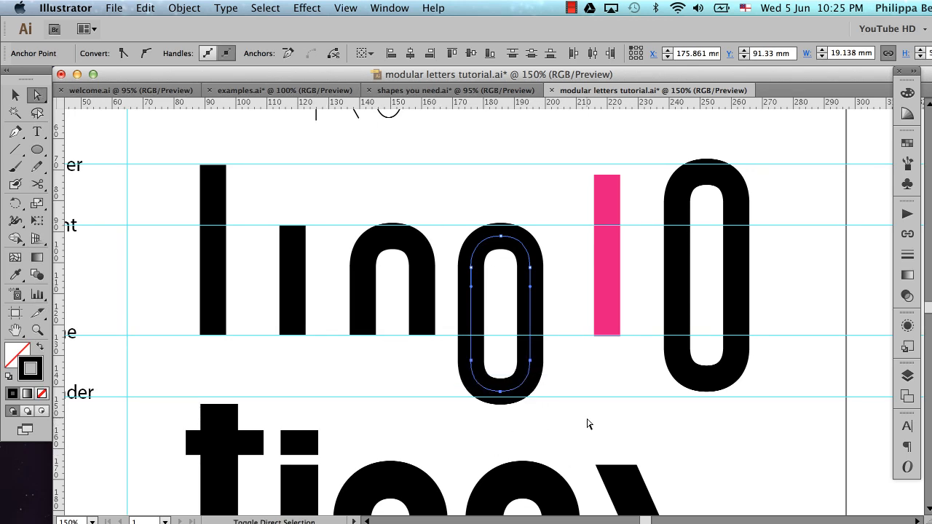
key(shift+Up)
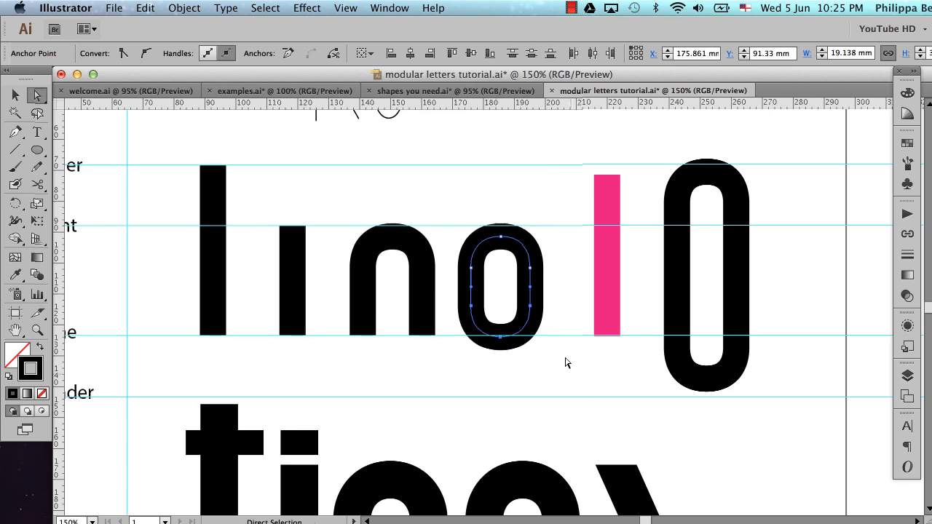
Fine-tune the o's lower anchor points upward until its bottom curve overshoots the baseline only slightly, matching the overshoot at the x-height
key(super+space)
drag(355, 190, 568, 363)
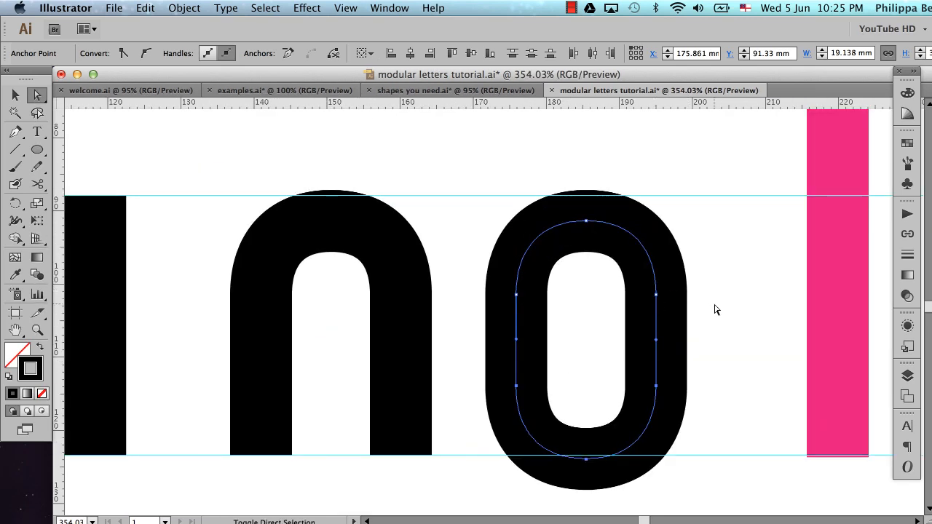
key(shift+Up)
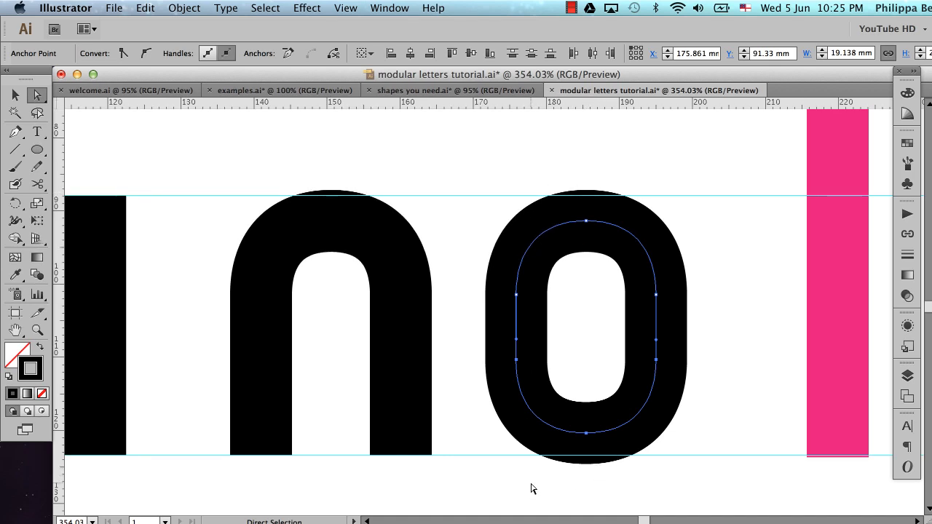
key(Up)
key(Up)
key(Down)
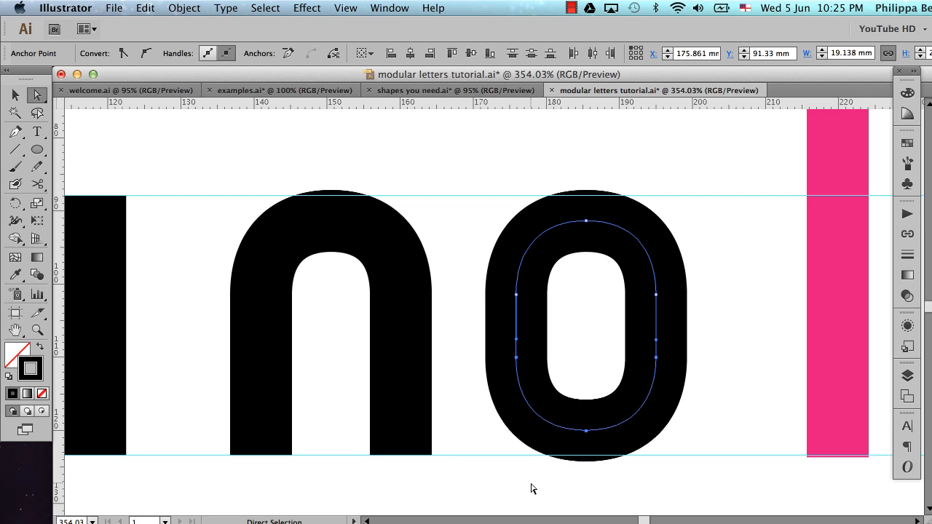
key(Up)
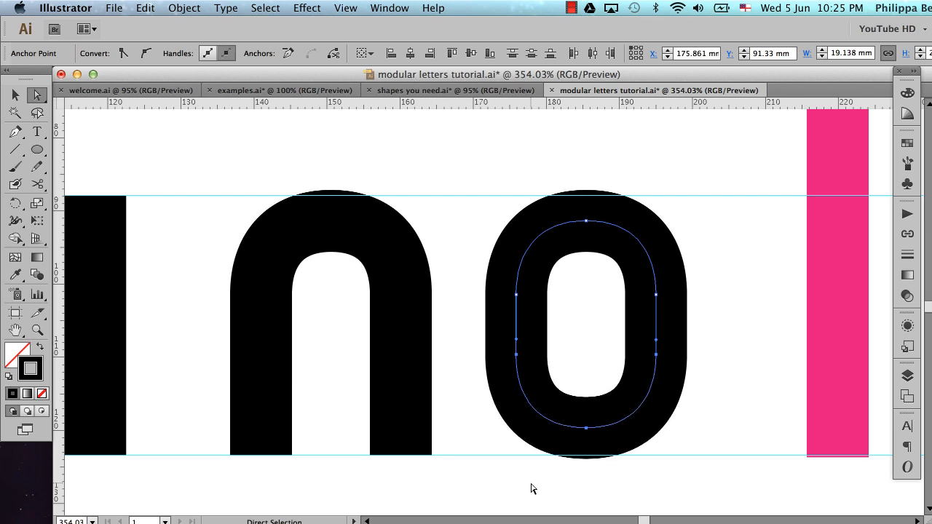
key(Down)
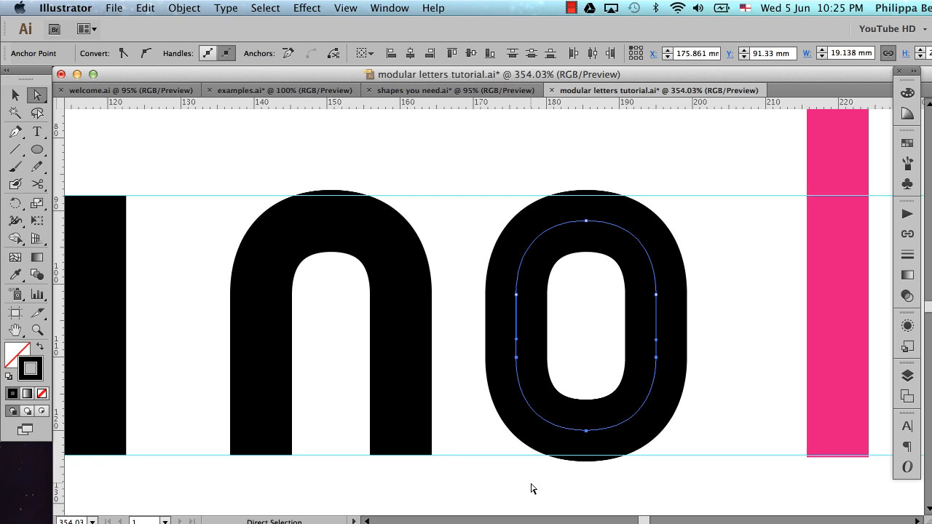
click(480, 408)
key(v)
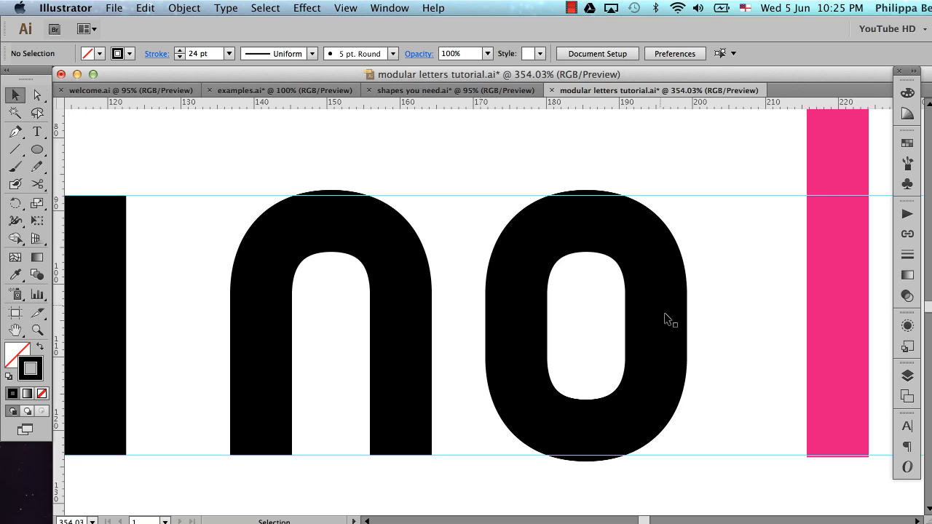
Move the pink bar and the spare tall oval together off the artboard, beyond the guide labels
alt+super+click(491, 335)
alt+super+click(490, 337)
alt+super+click(493, 338)
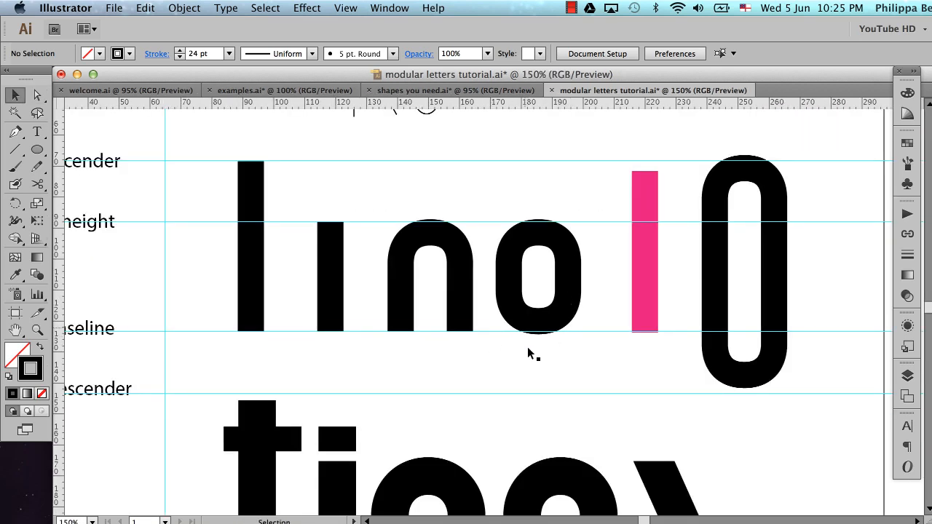
alt+super+click(549, 269)
alt+super+click(550, 269)
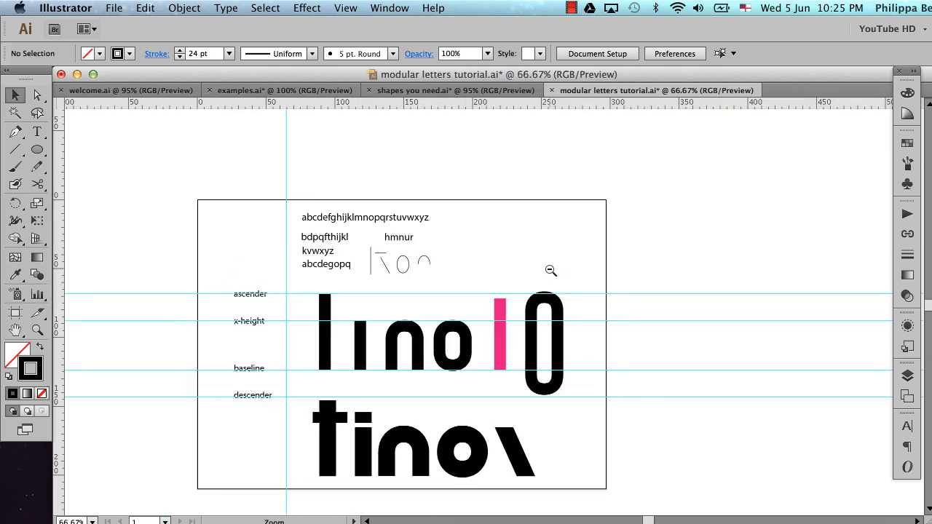
scroll(550, 268, left, 3)
scroll(549, 269, down, 1)
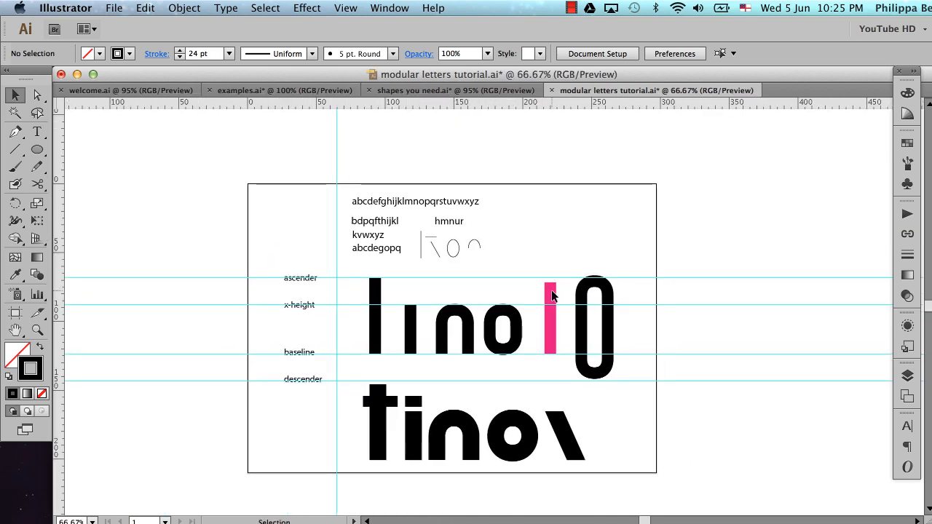
drag(540, 268, 653, 376)
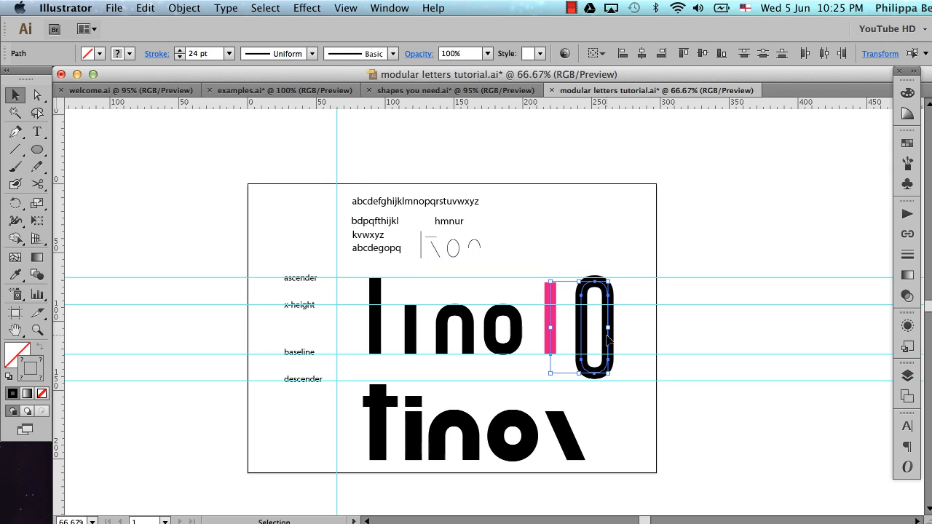
drag(593, 335, 664, 345)
drag(532, 256, 668, 376)
drag(610, 348, 226, 348)
click(583, 334)
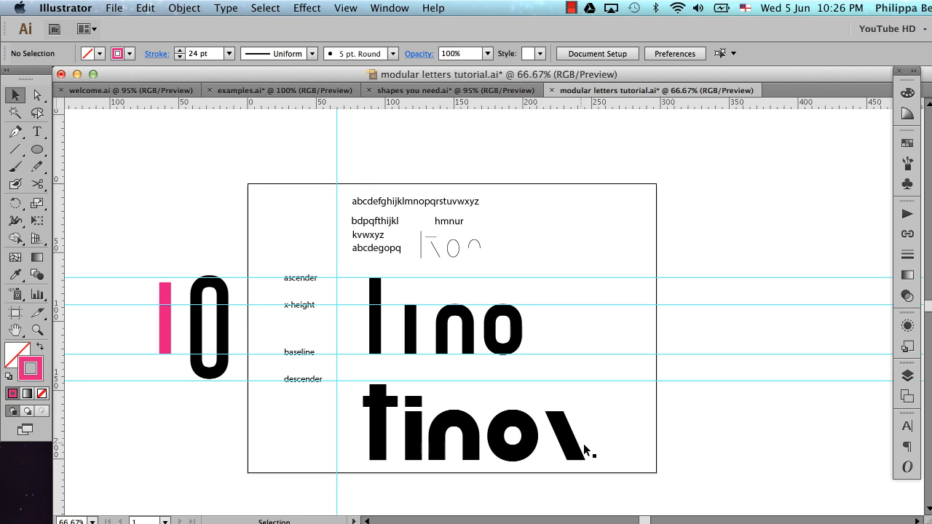
Duplicate the tall l stem horizontally past the o, and undo a trial upward stretch of the copy
click(375, 336)
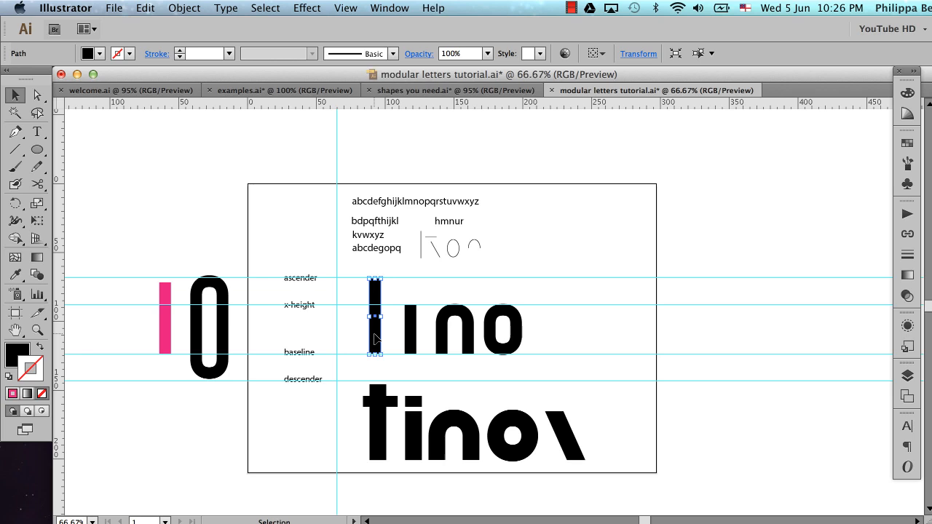
drag(375, 336, 567, 335)
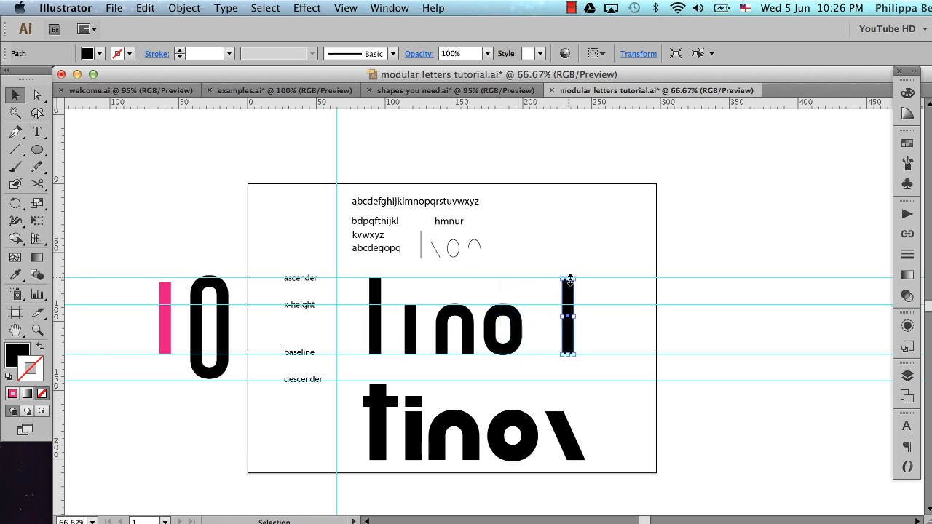
drag(570, 279, 571, 246)
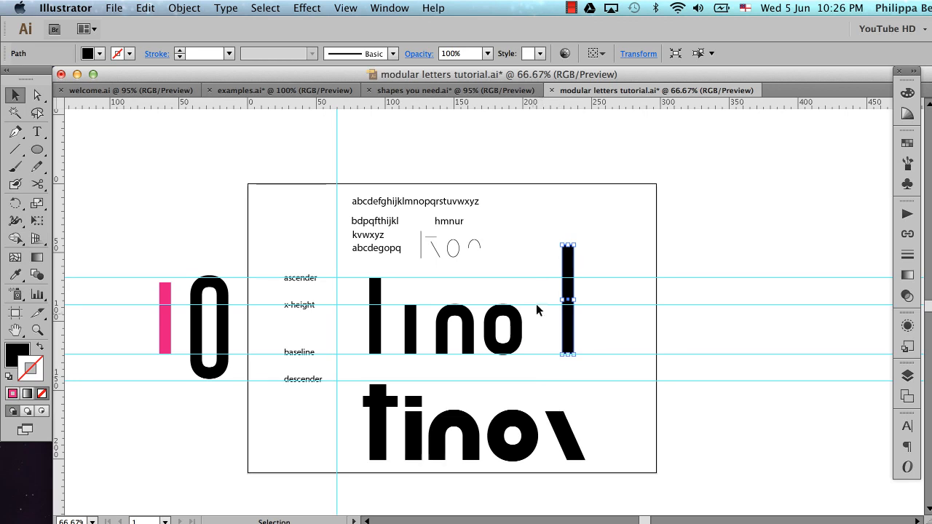
key(super+z)
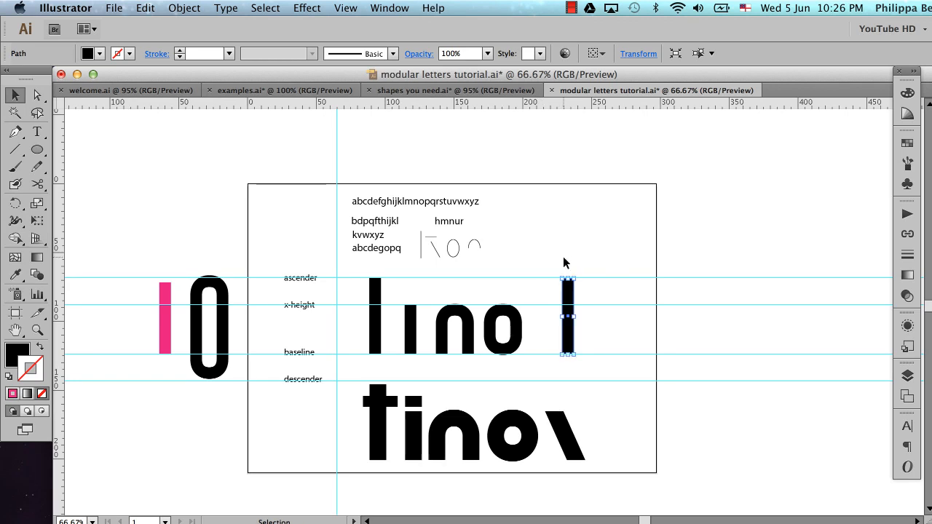
Lengthen and tilt the copied stem into a long backslash-like bar, and duplicate it off the artboard beside the pink bar
mouse_move(569, 280)
mouse_down()
mouse_move(562, 223)
mouse_move(572, 217)
mouse_move(550, 222)
mouse_up()
drag(575, 344, 557, 350)
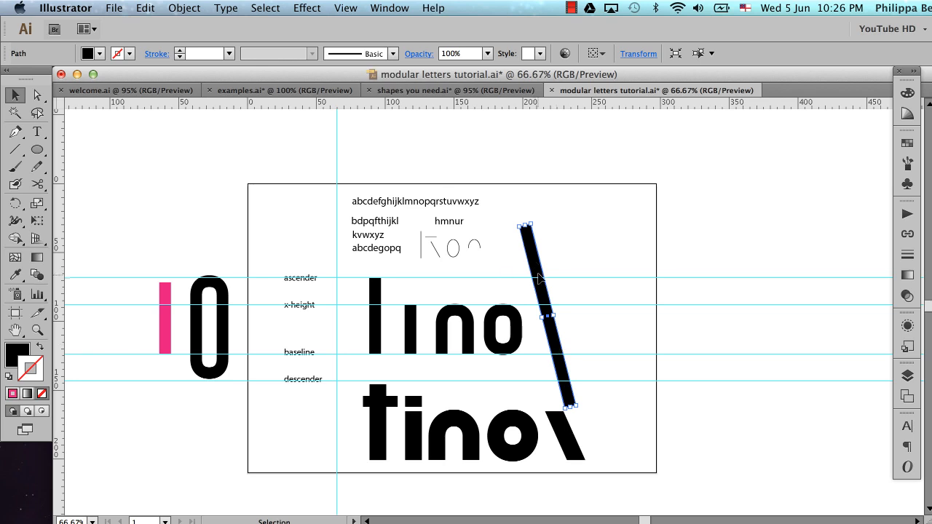
drag(537, 271, 121, 300)
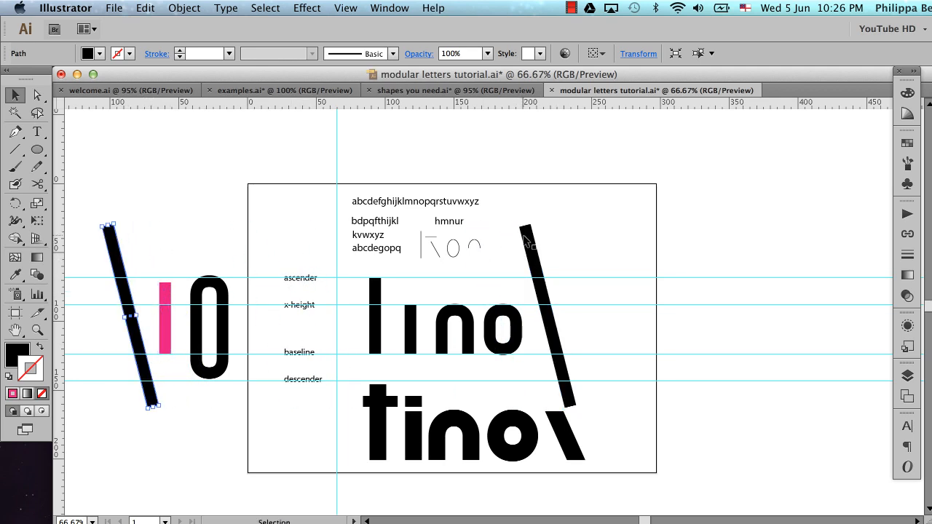
click(587, 242)
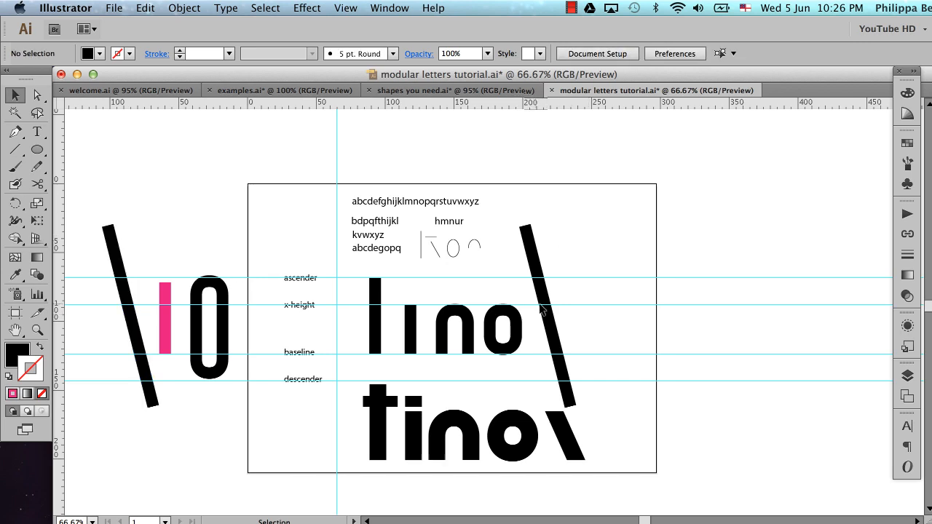
key(z)
mouse_move(479, 239)
mouse_down()
mouse_move(549, 335)
mouse_move(612, 375)
mouse_up()
scroll(564, 363, left, 5)
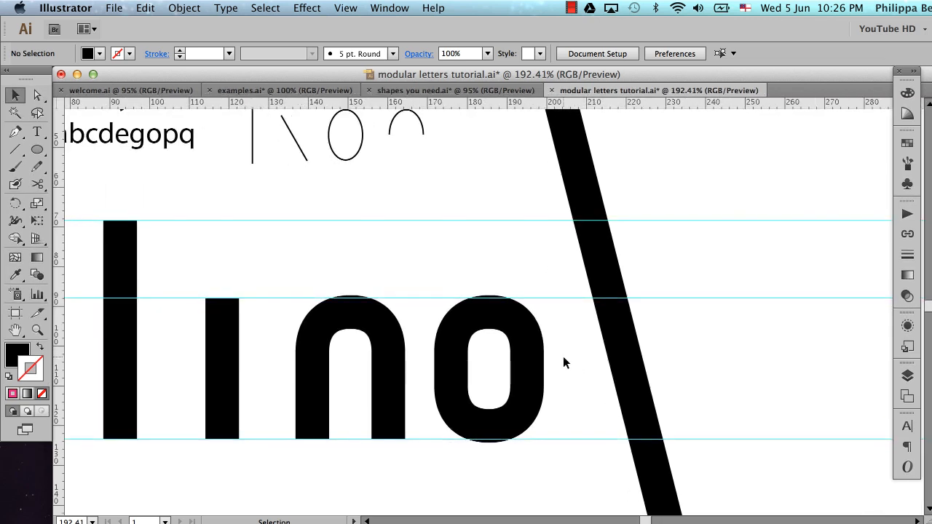
click(217, 386)
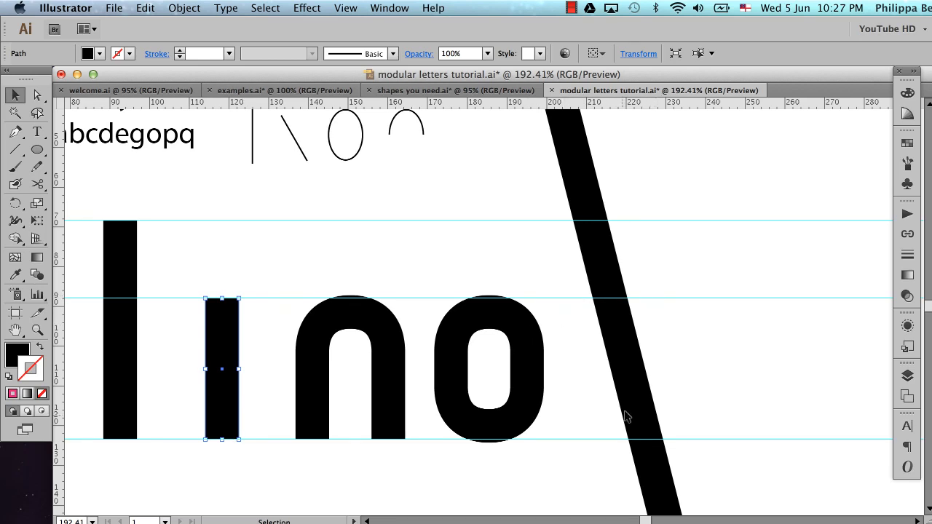
click(709, 369)
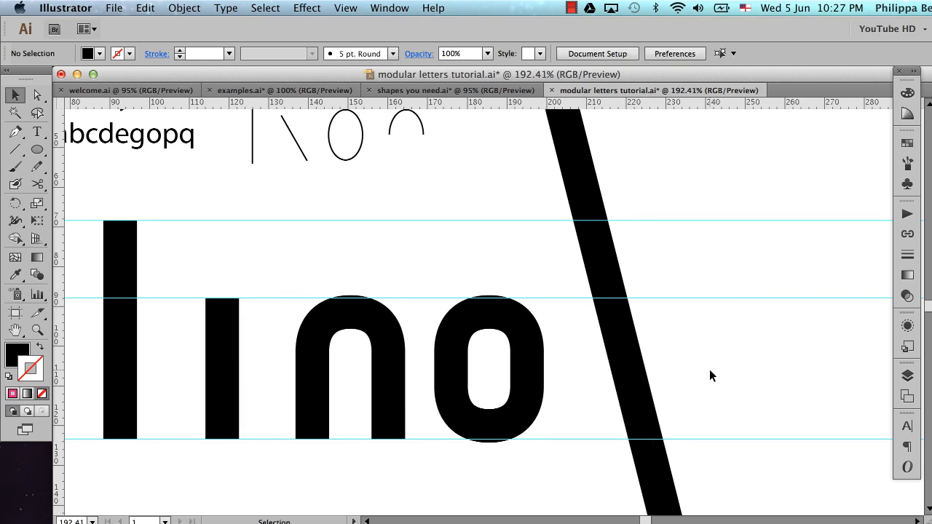
Draw a horizontal line beside the diagonal bar, between x-height and baseline, with no fill and a 1 pt black stroke
scroll(709, 369, down, 3)
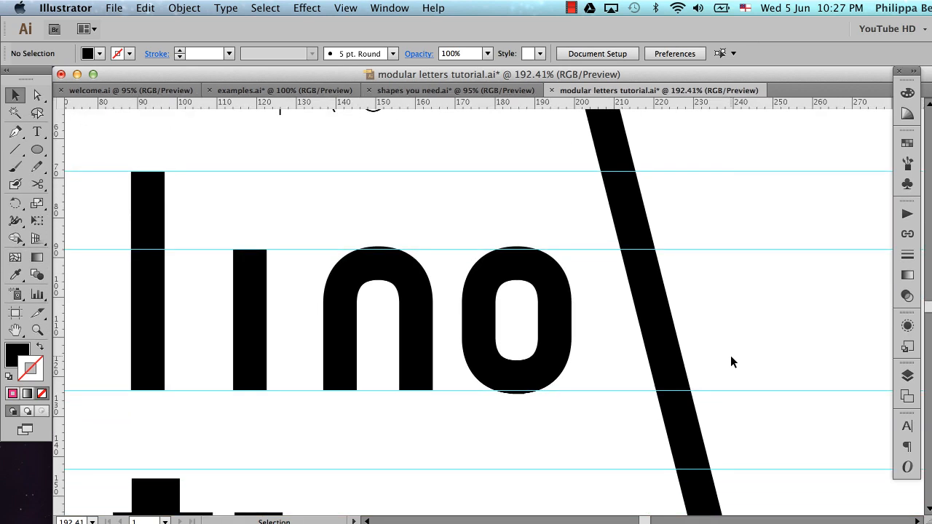
key(backslash)
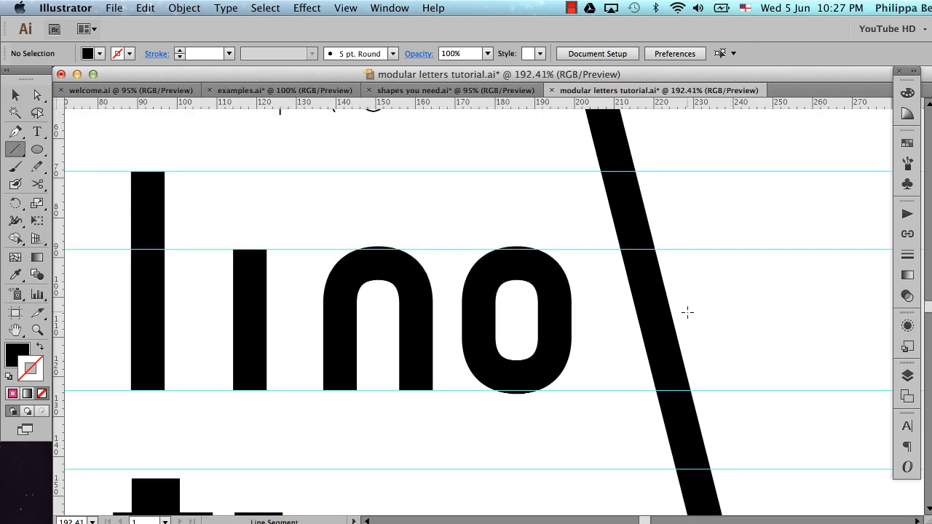
drag(673, 266, 863, 266)
key(v)
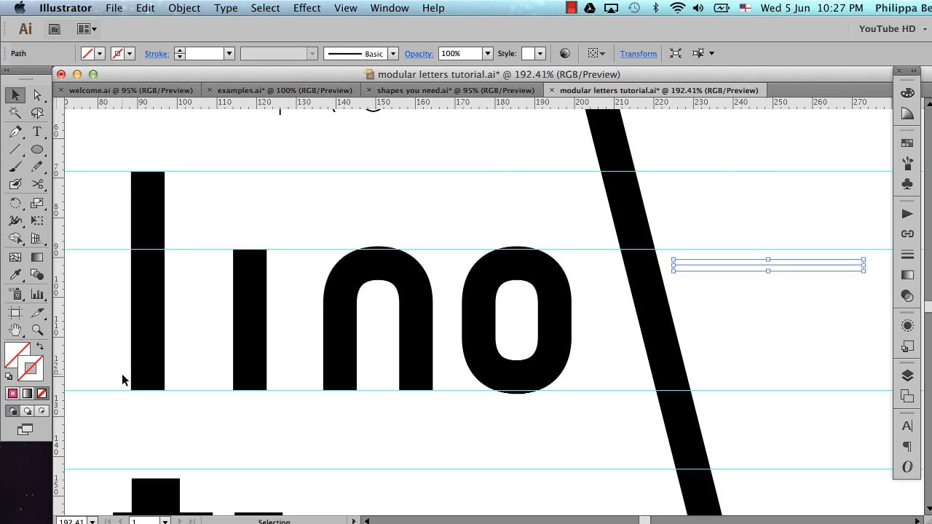
key(d)
key(slash)
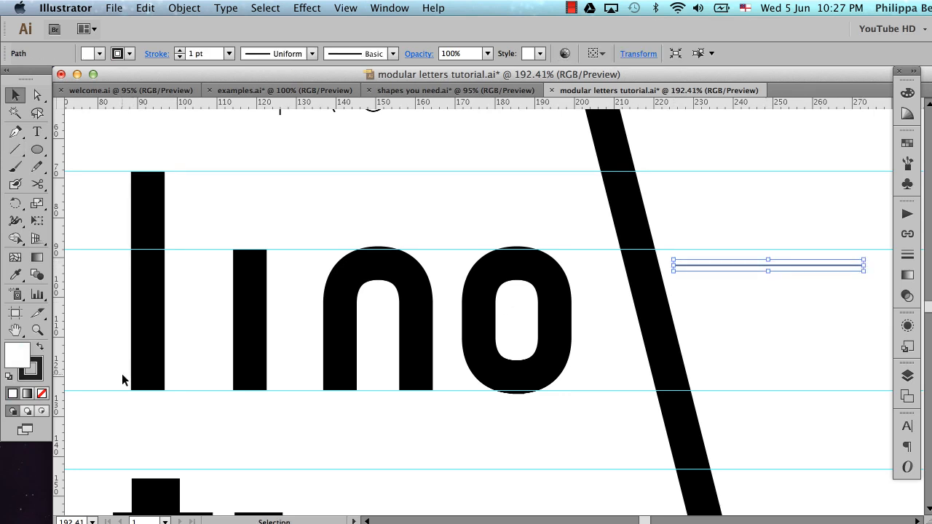
key(x)
click(815, 326)
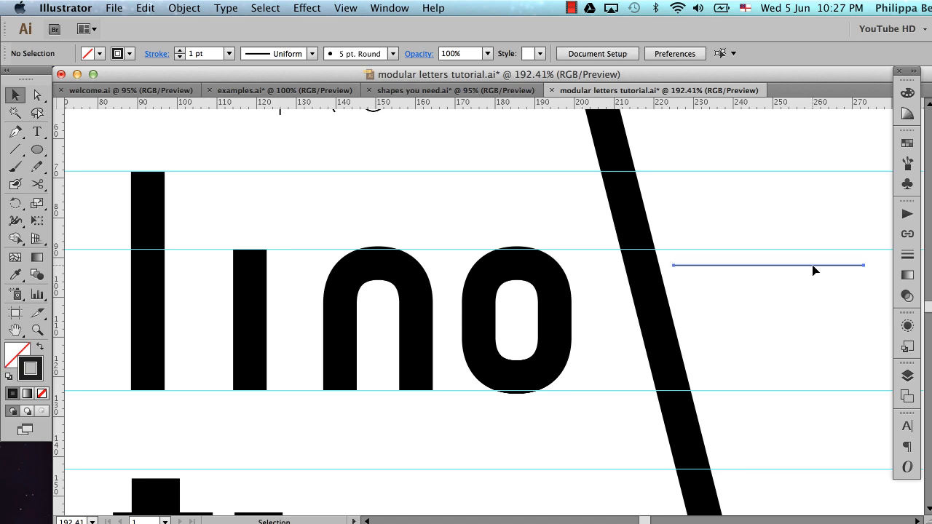
Duplicate the horizontal line below itself and align the copy to the bottom edge of the short i stem
drag(811, 265, 815, 330)
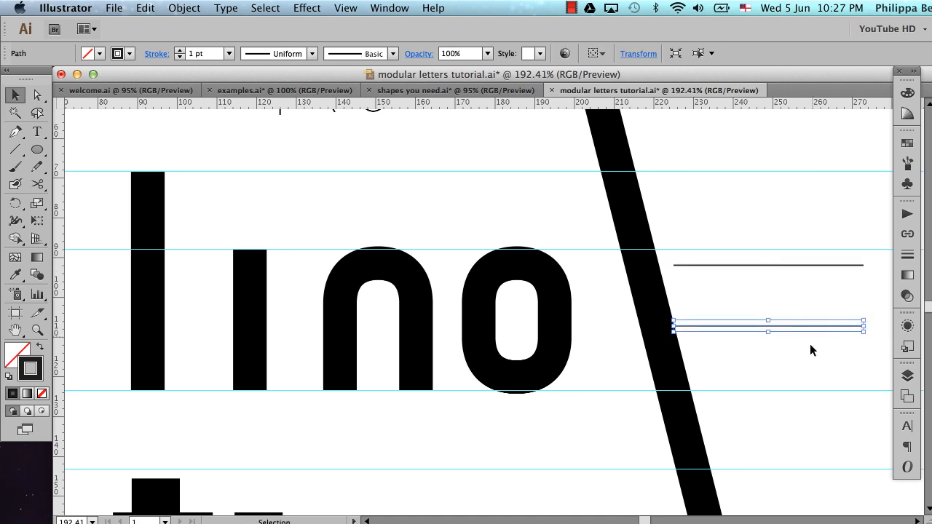
click(807, 362)
click(782, 326)
shift+click(255, 345)
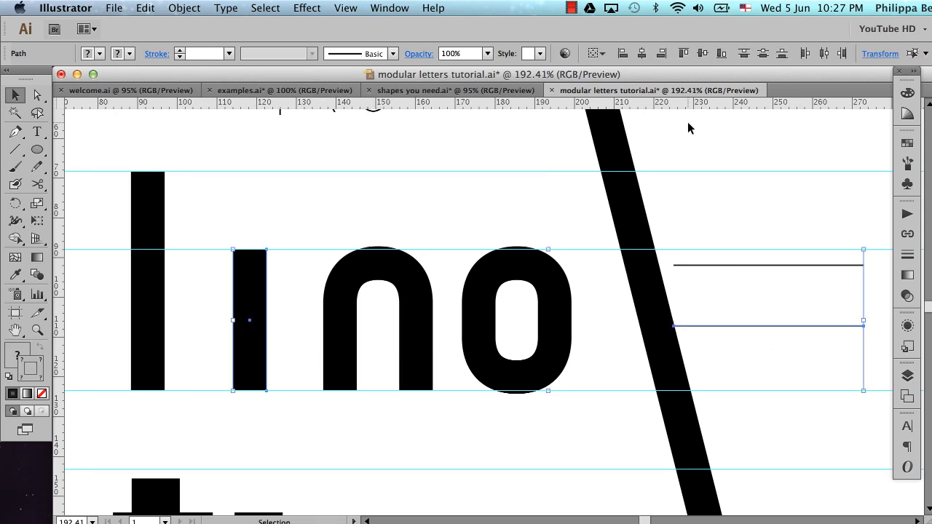
click(721, 54)
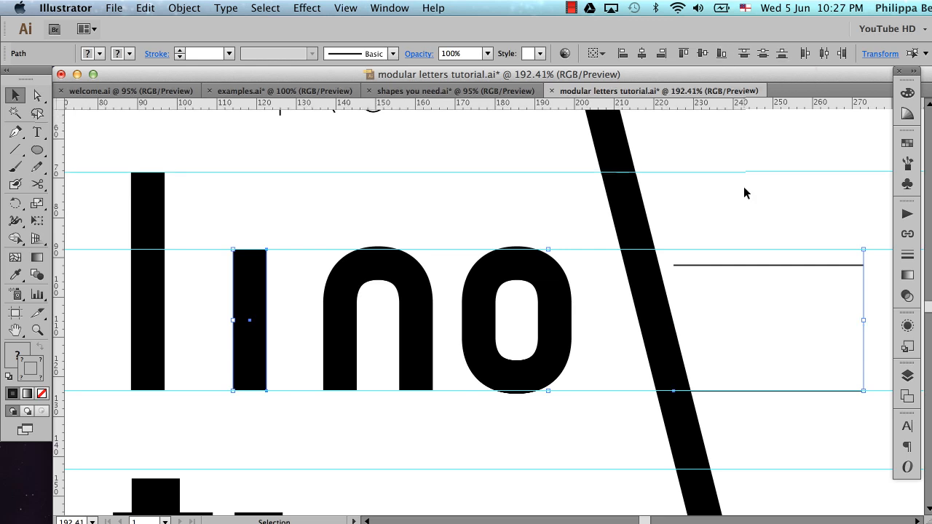
click(750, 298)
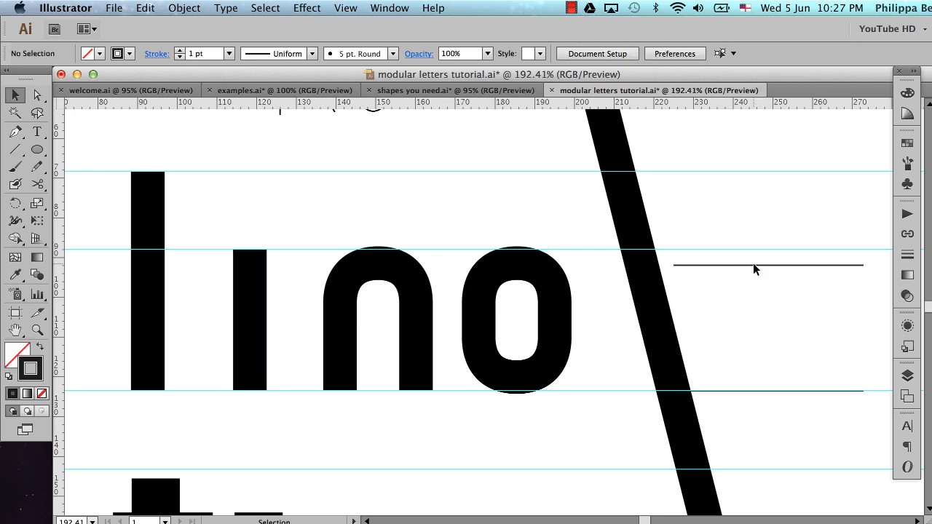
Align the original horizontal line to the top edge of the short i stem
click(753, 265)
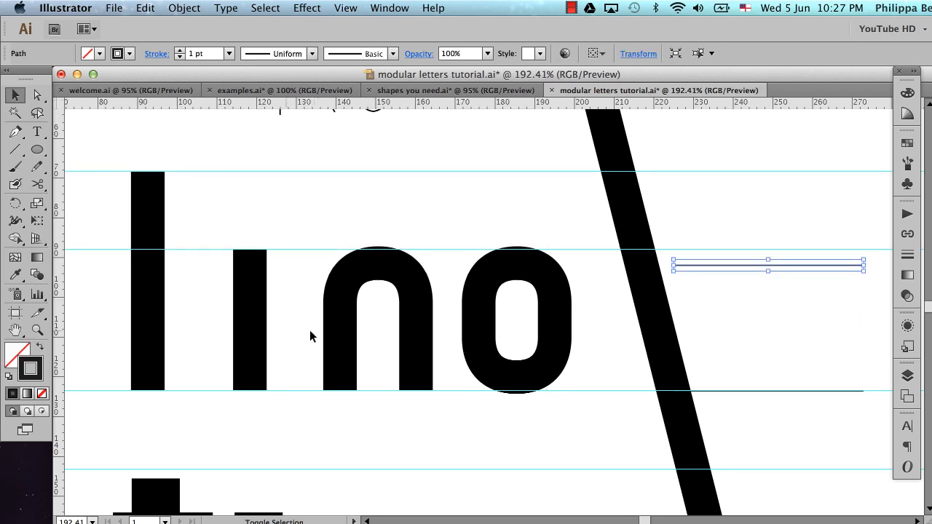
shift+click(251, 329)
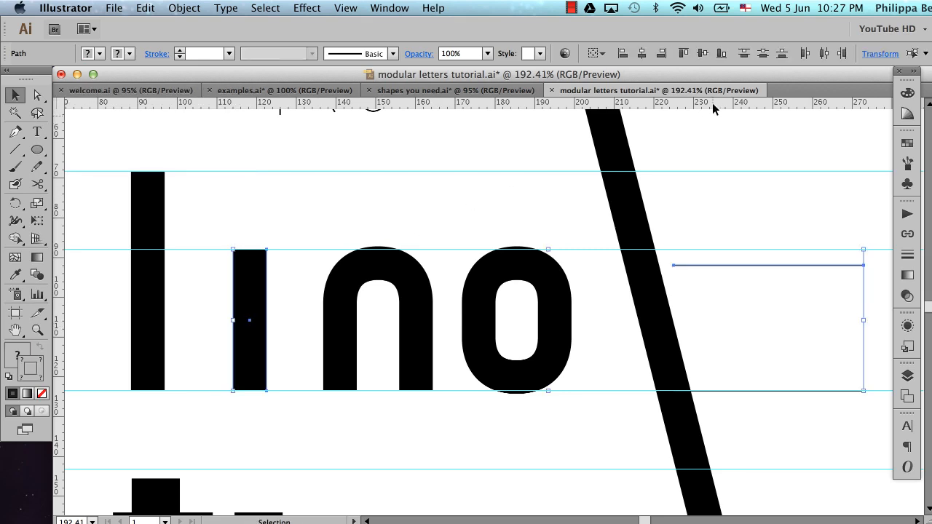
click(684, 54)
click(717, 217)
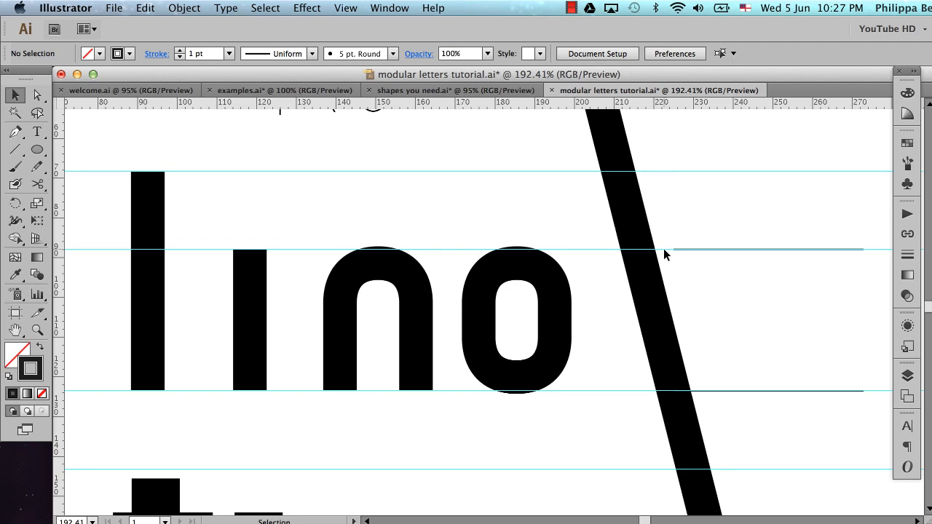
Hide the guides and move both horizontal lines together across the diagonal bar so that they fully cross it
key(super+semicolon)
drag(756, 217, 810, 464)
drag(815, 391, 733, 405)
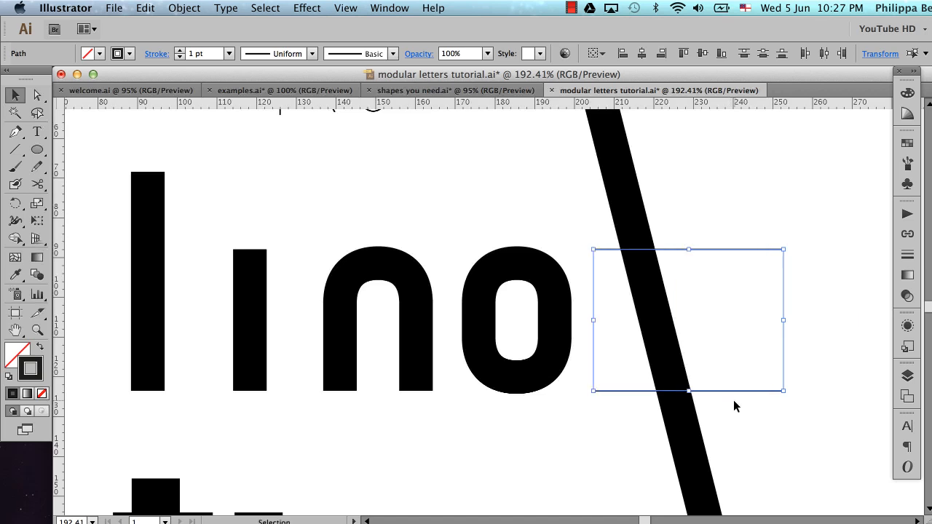
click(804, 346)
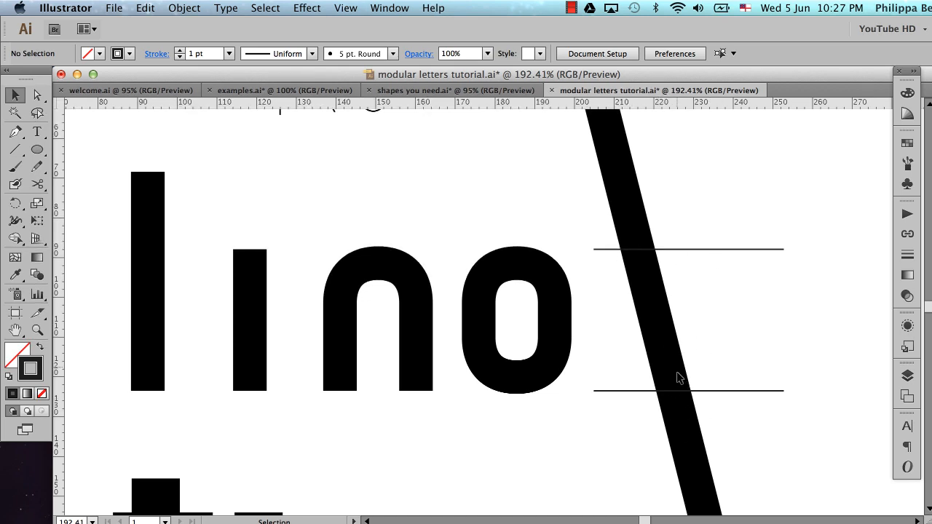
Cut the diagonal bar along both horizontal lines with the Pathfinder Divide operation
drag(692, 217, 622, 455)
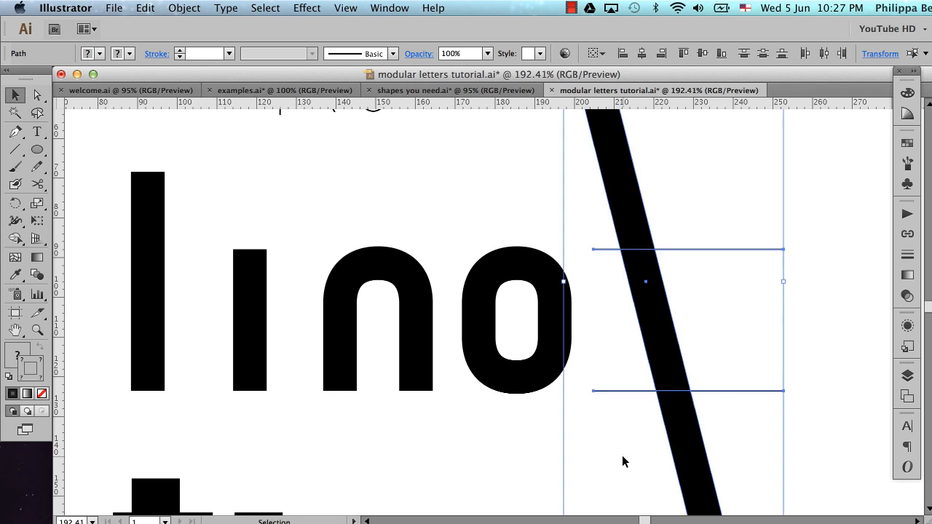
click(393, 8)
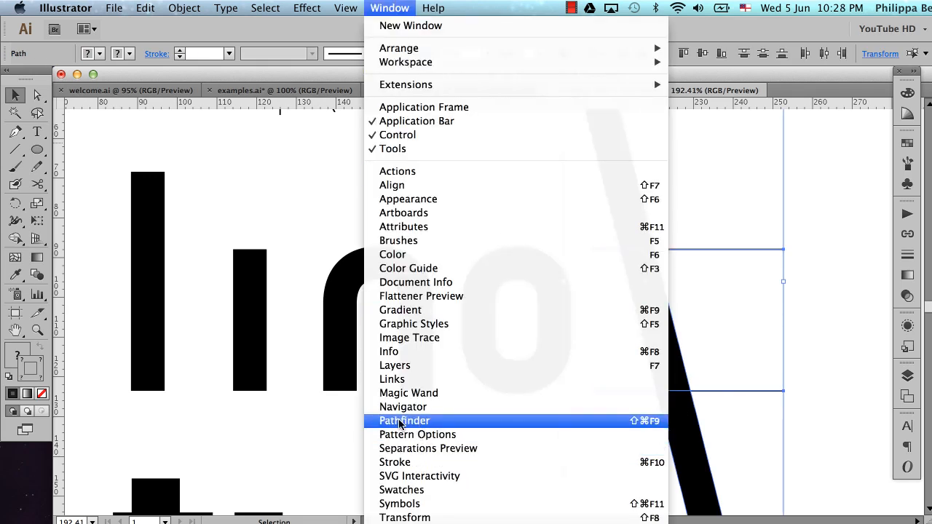
click(423, 421)
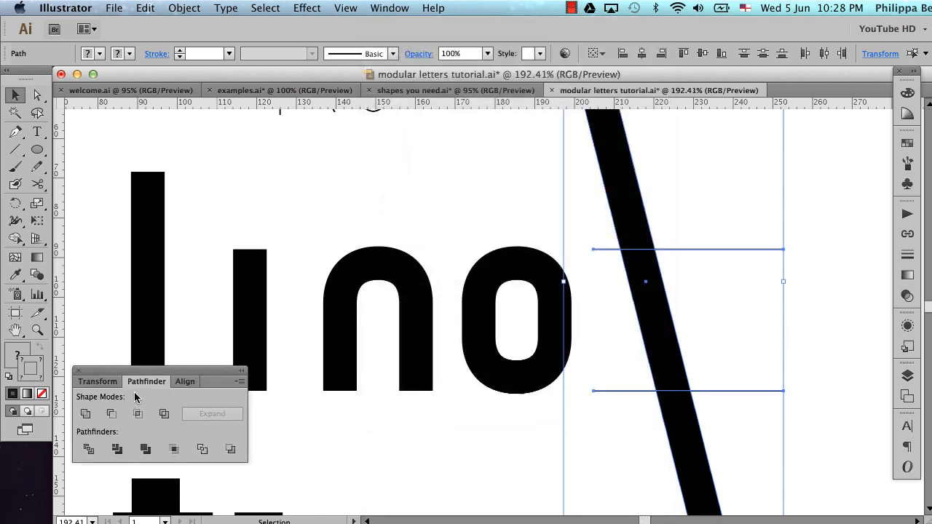
click(88, 448)
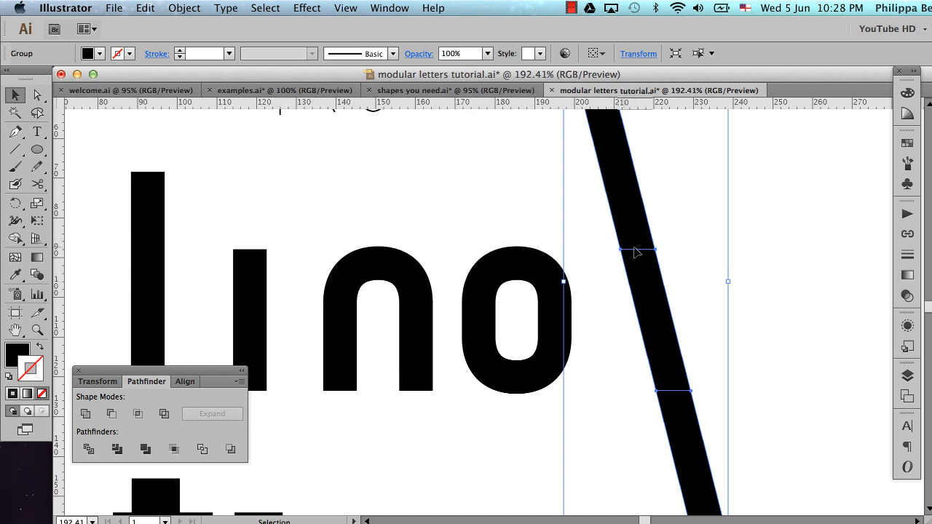
click(775, 241)
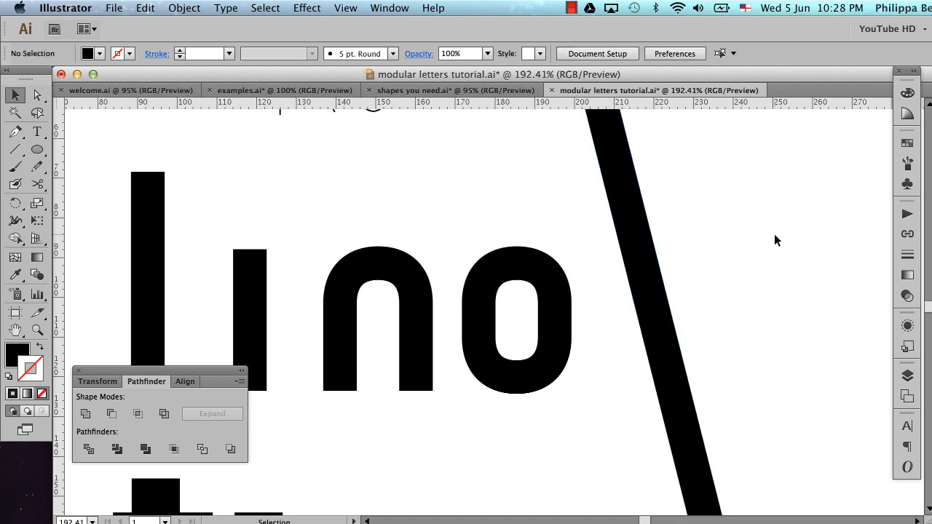
Ungroup the divided pieces of the diagonal bar
click(653, 278)
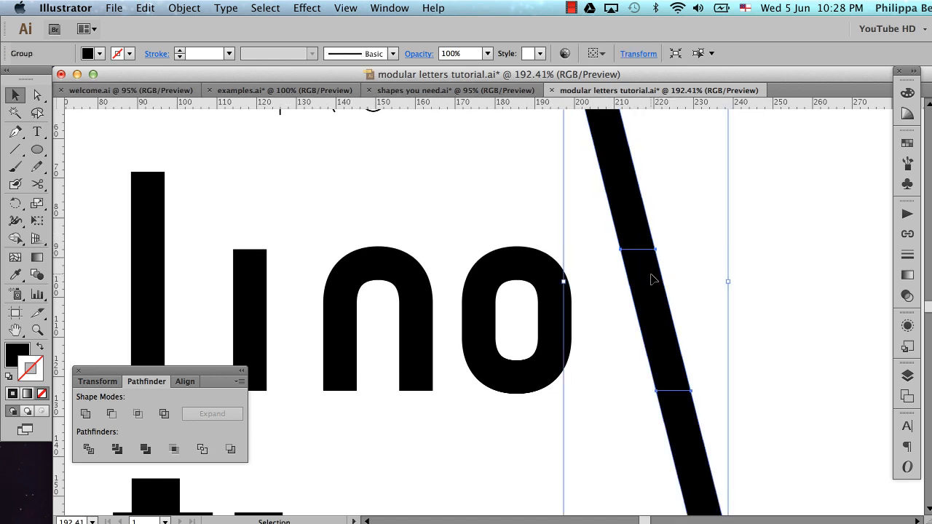
click(784, 279)
click(626, 241)
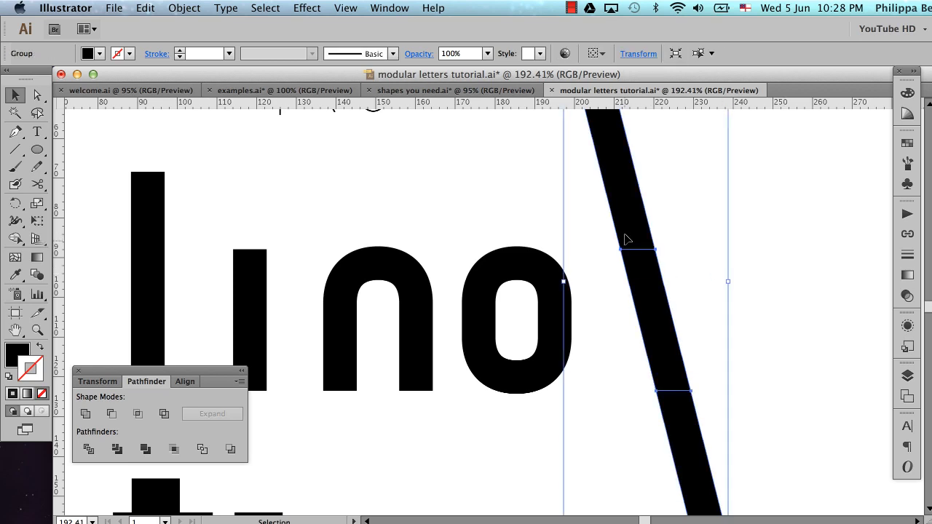
right_click(635, 277)
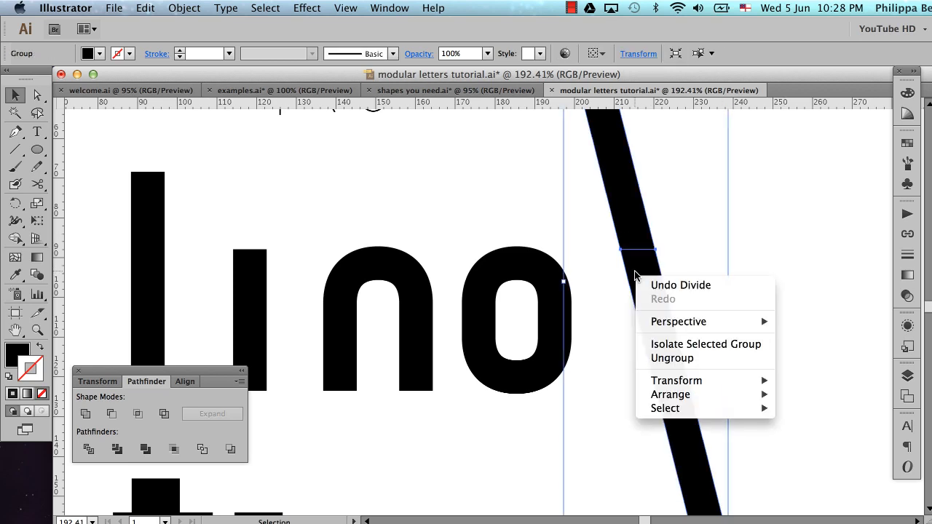
click(668, 358)
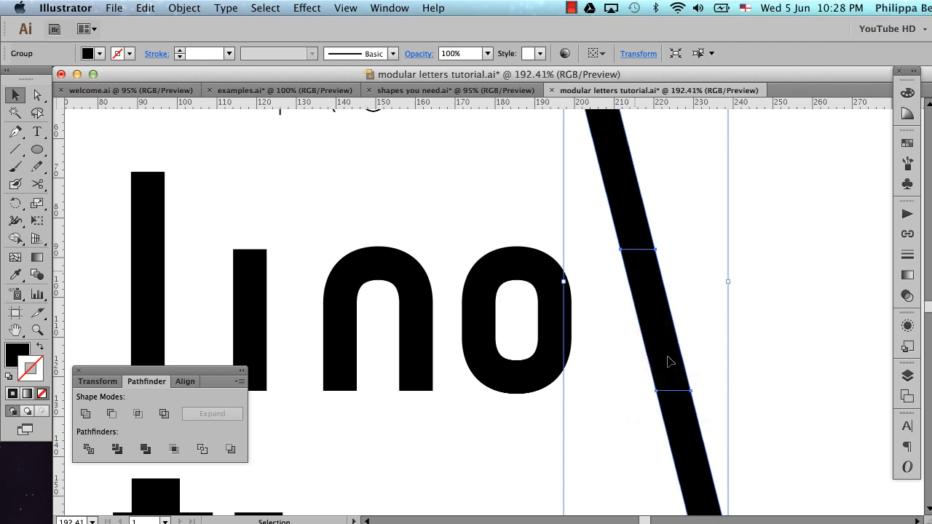
click(803, 252)
Delete the diagonal bar's pieces above the x-height and below the baseline, keeping only the middle section
click(632, 216)
key(Delete)
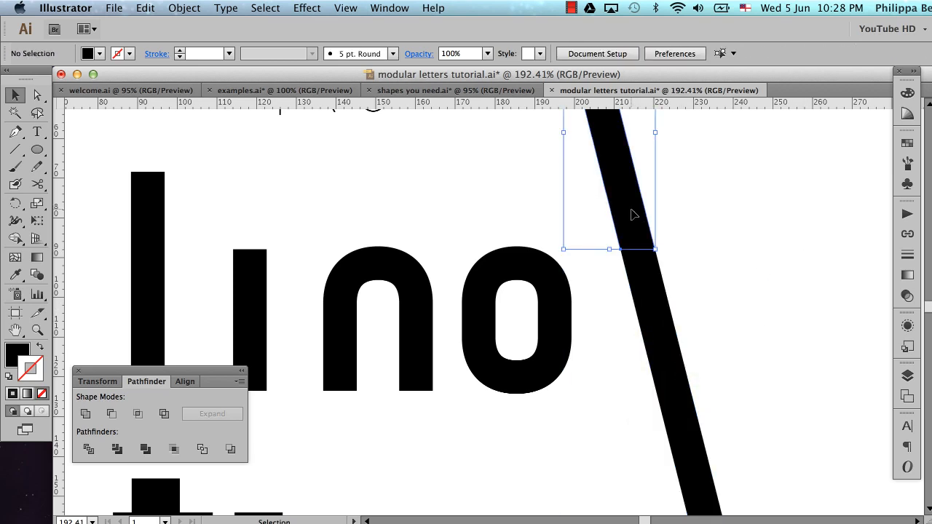
click(694, 446)
key(Delete)
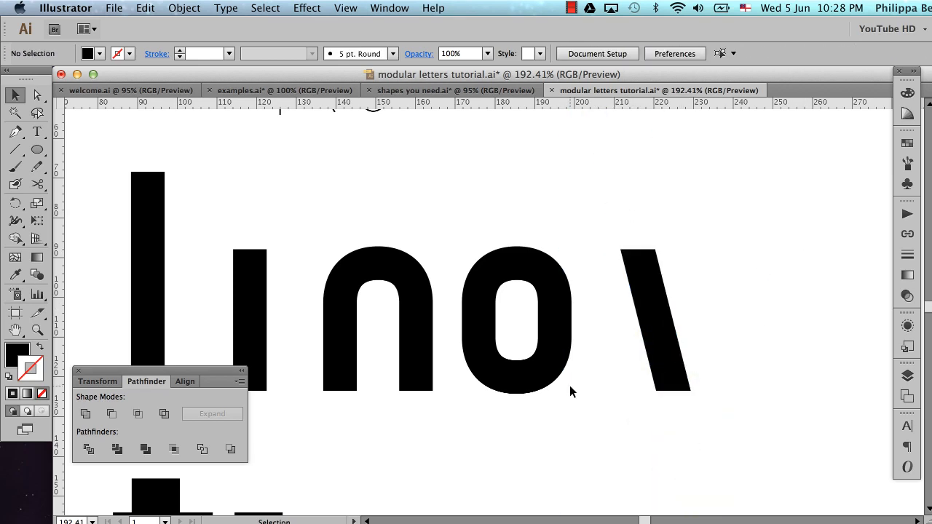
scroll(721, 376, down, 1)
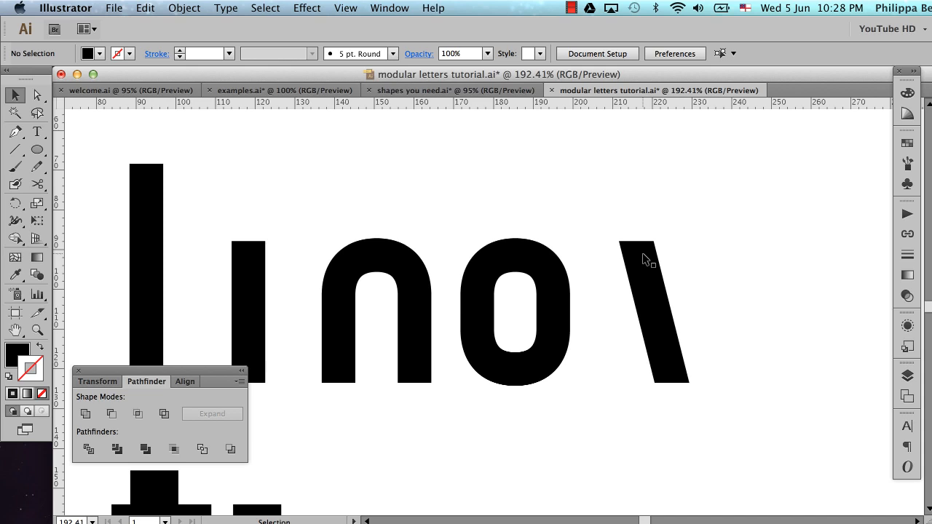
scroll(644, 260, left, 10)
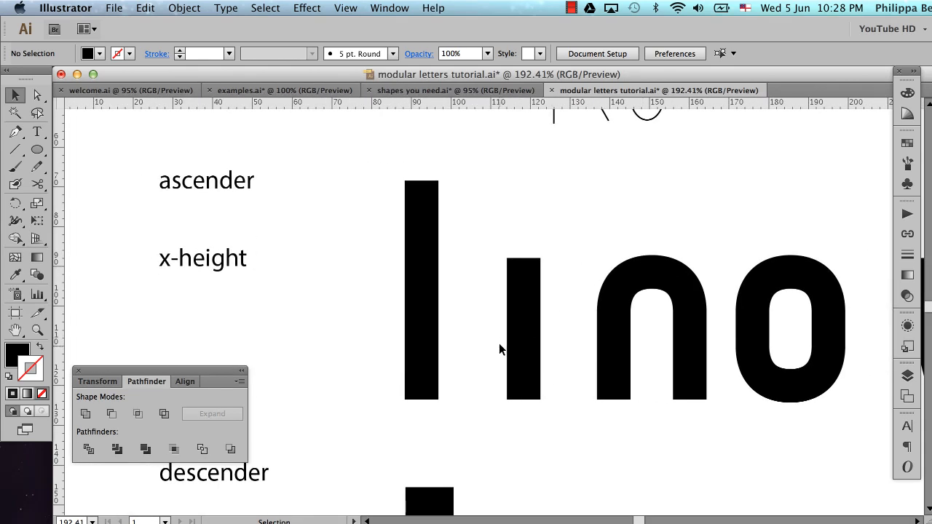
click(523, 322)
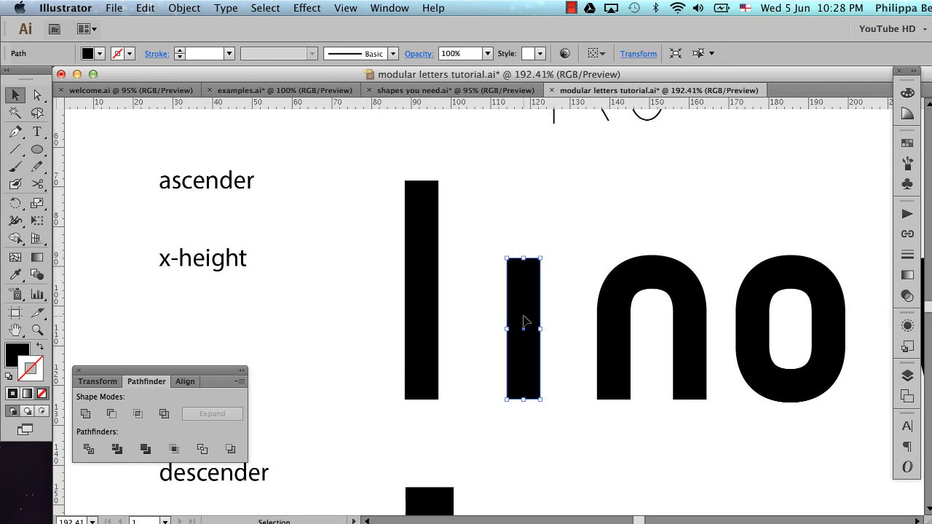
right_click(527, 375)
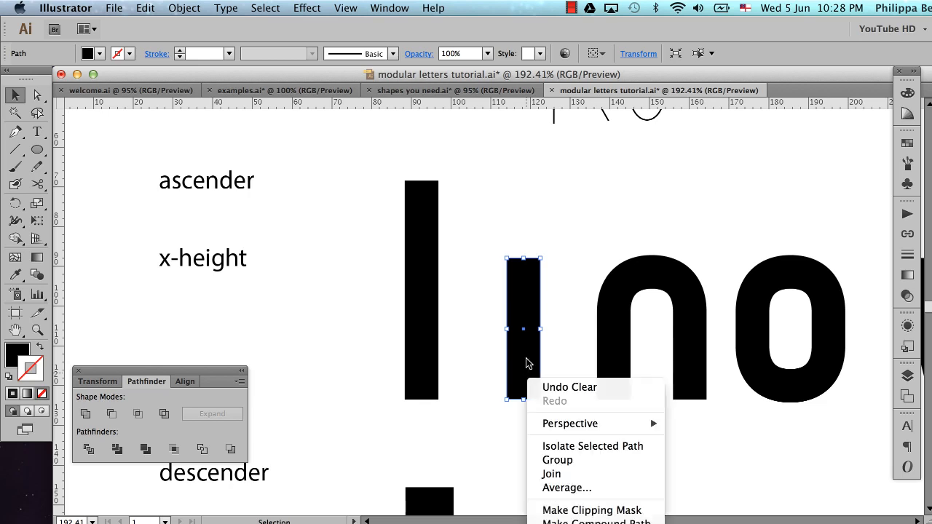
click(527, 352)
click(564, 355)
right_click(519, 363)
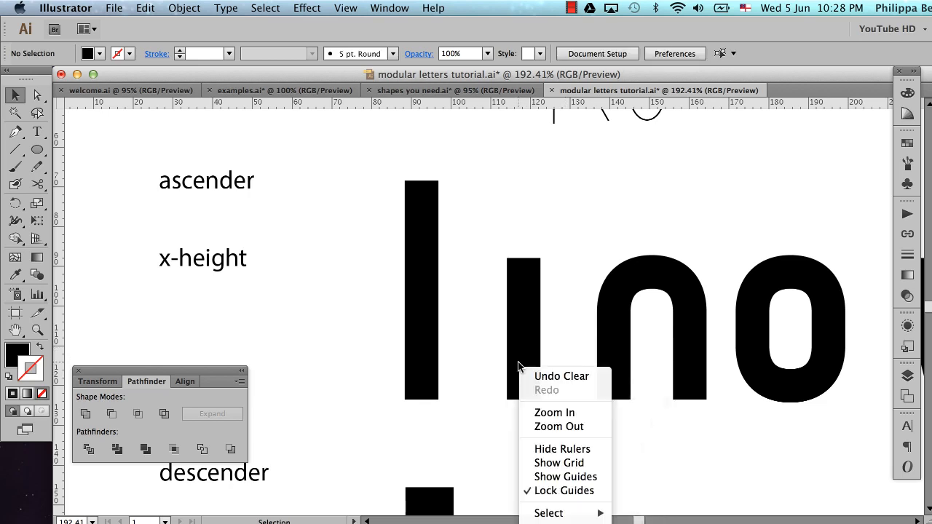
click(522, 358)
Make the i's dot from a shortened copy of its stem, placed just above the stem with a narrow gap
click(524, 346)
drag(527, 349, 535, 232)
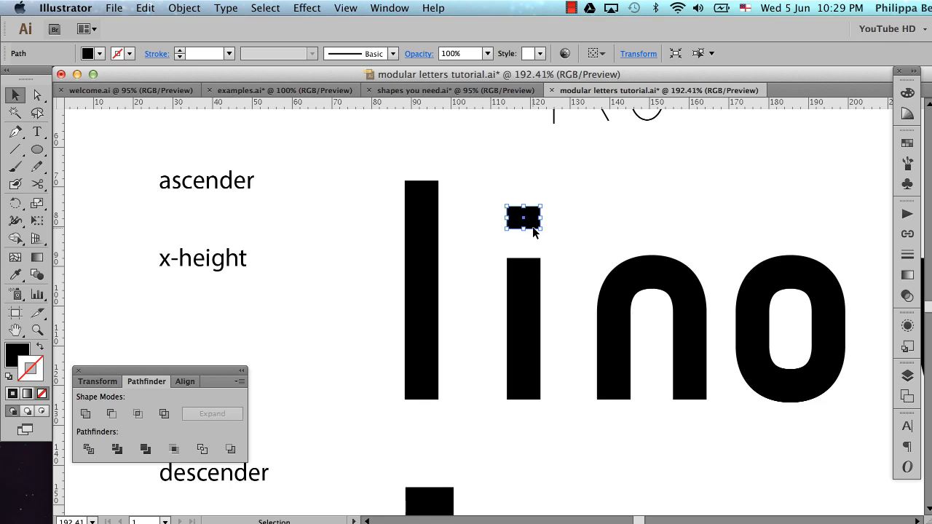
key(Down)
key(Down)
key(Down)
key(Down)
key(Down)
key(Down)
key(Down)
key(Down)
key(Down)
key(Down)
key(Down)
key(Down)
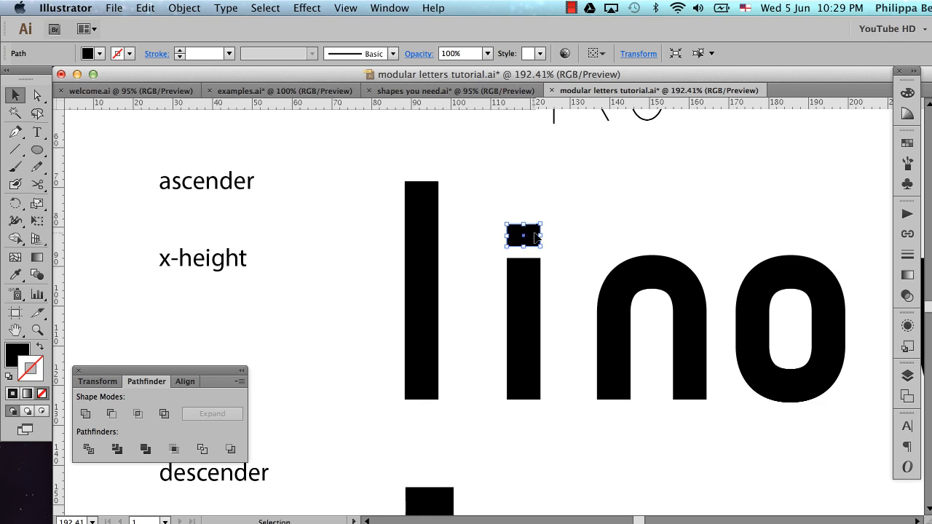
click(559, 238)
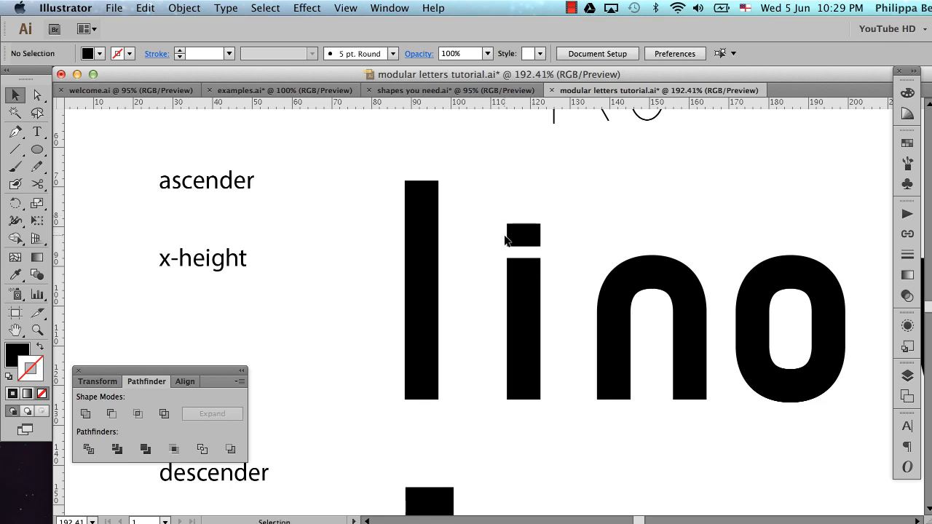
Stretch the i's dot slightly taller by raising its top edge
scroll(505, 240, left, 3)
scroll(578, 239, left, 2)
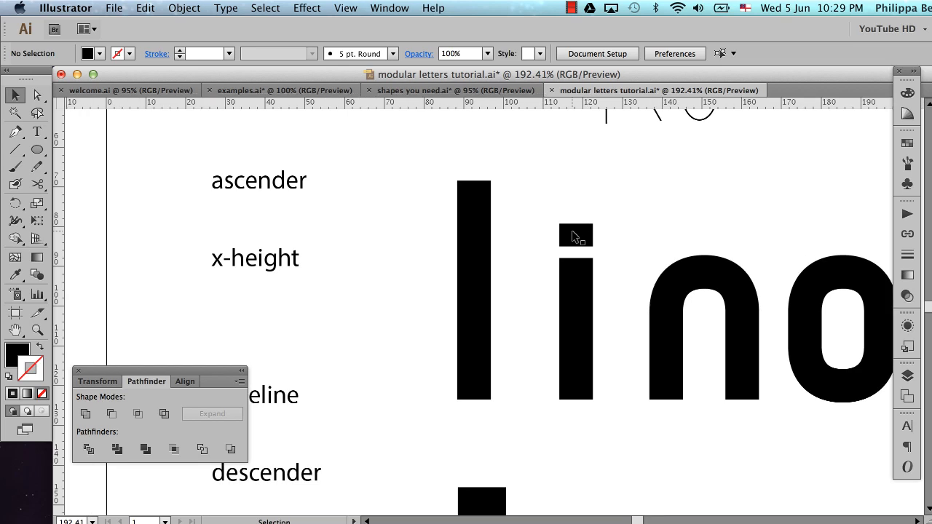
click(574, 237)
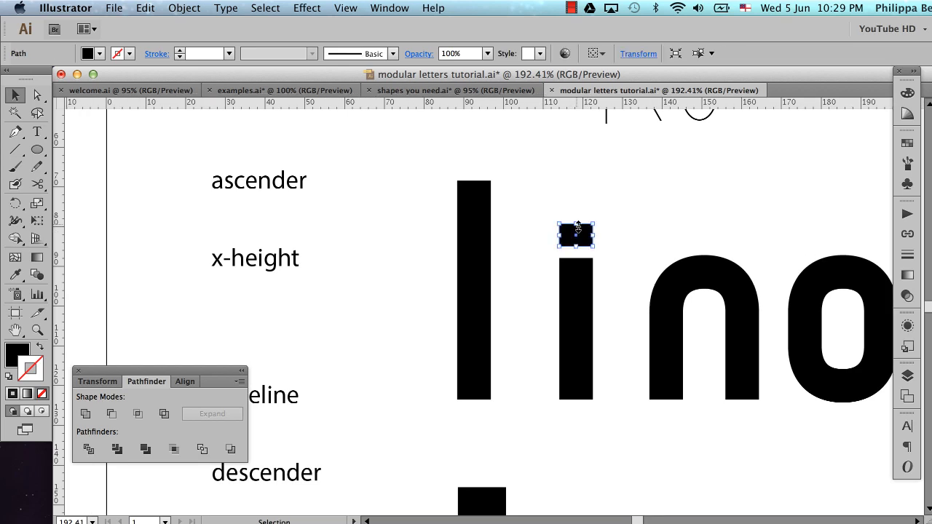
drag(577, 225, 576, 219)
click(605, 240)
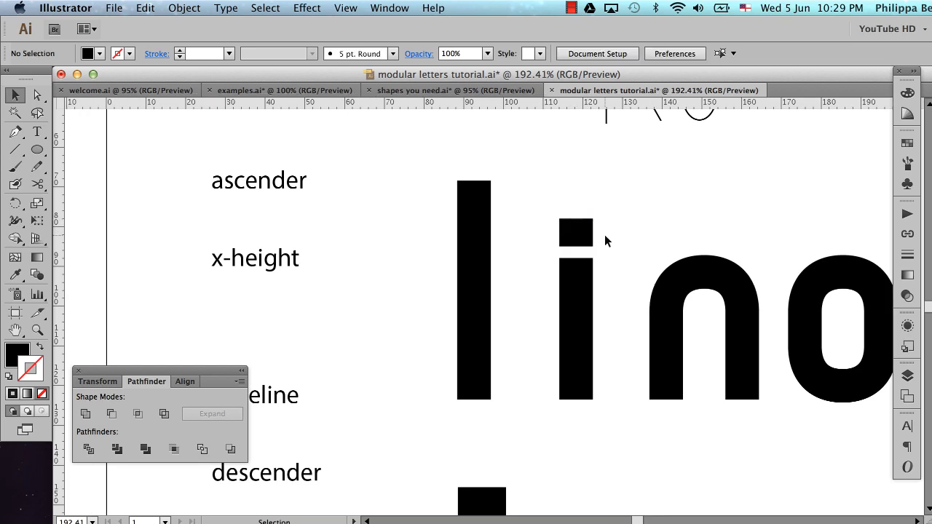
Copy the i's dot onto the tall ascender stem and centre the two shapes on each other horizontally
click(578, 240)
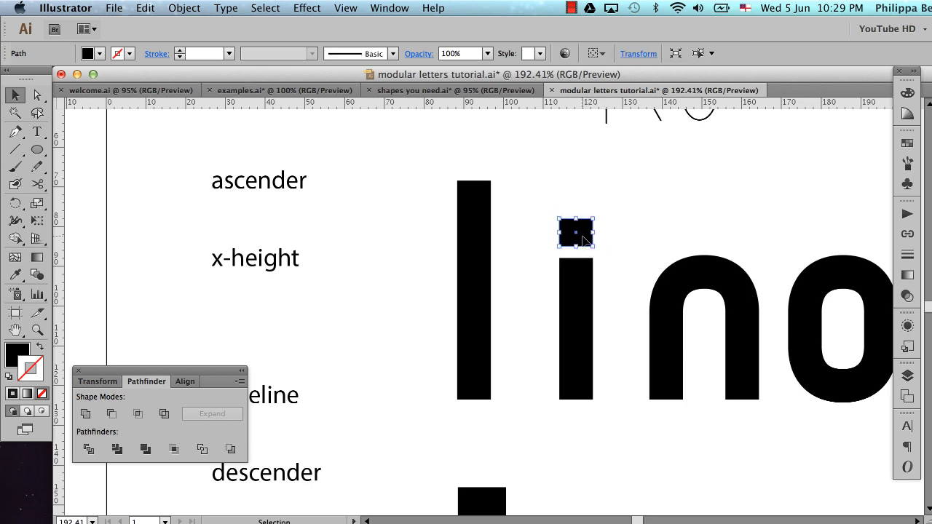
drag(584, 241, 491, 252)
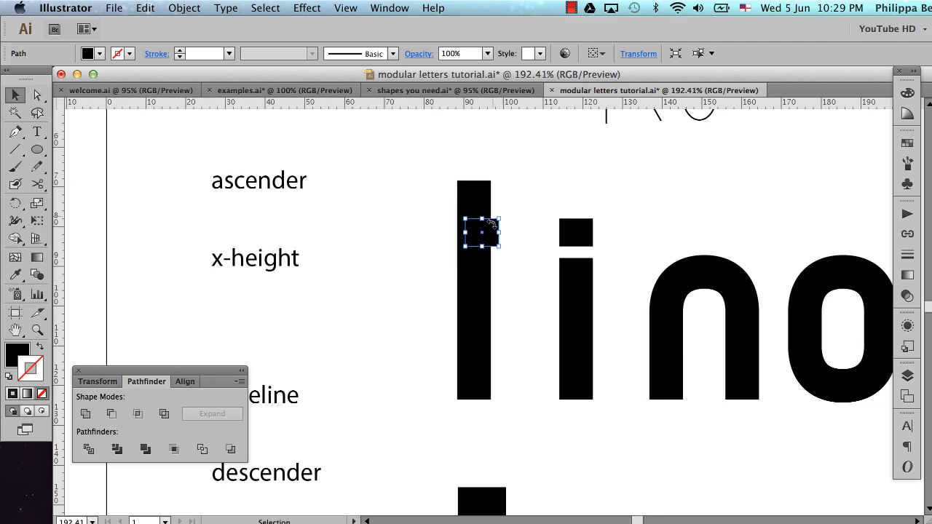
shift+click(476, 283)
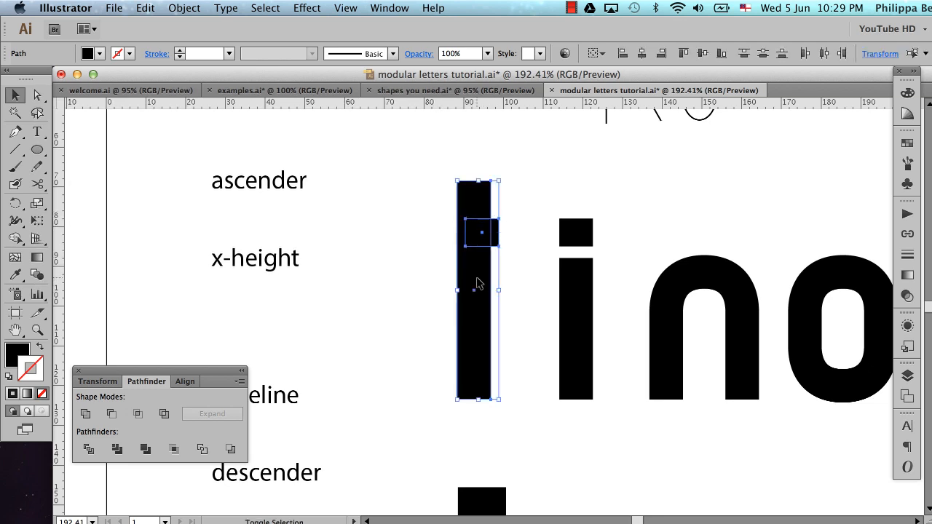
click(641, 53)
click(540, 228)
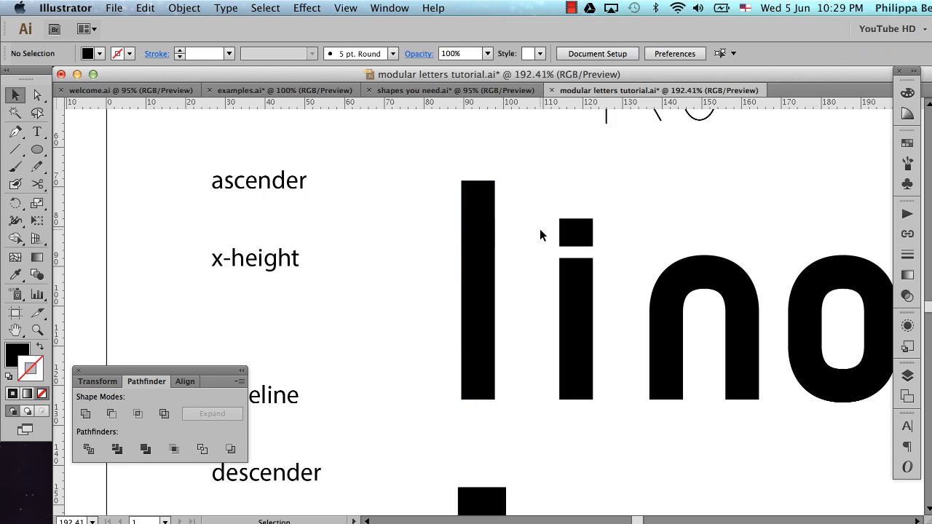
Widen the copied block equally on both sides of the stem to form the t's crossbar
click(477, 235)
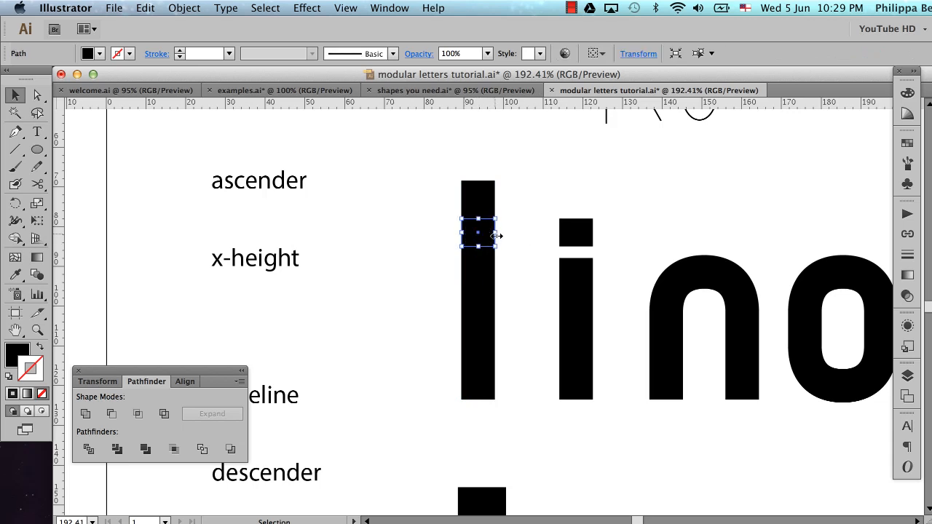
drag(495, 236, 521, 232)
drag(521, 233, 518, 233)
click(527, 272)
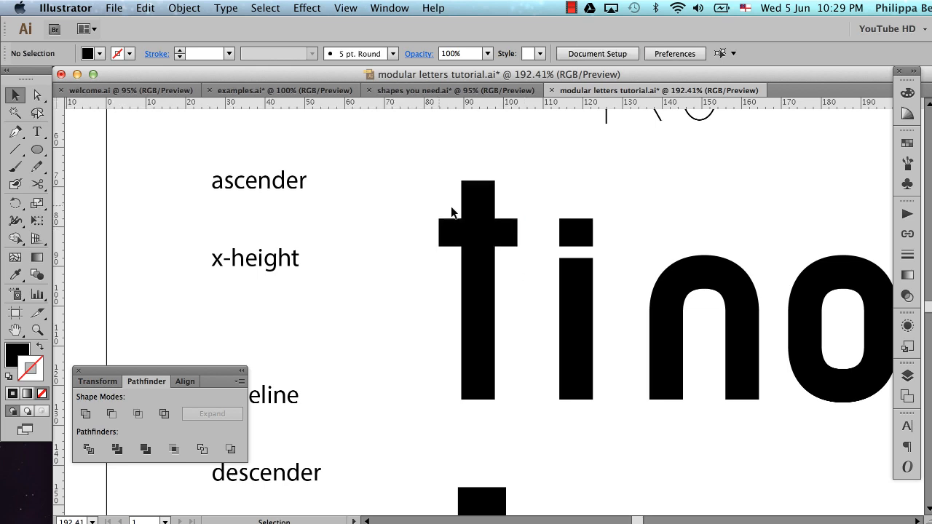
Return the view to 100% and save the document
key(super+1)
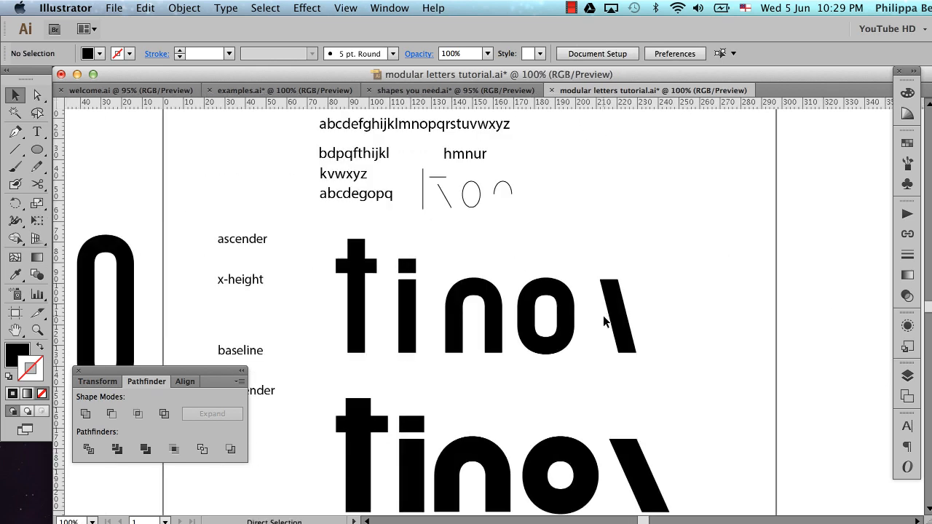
scroll(603, 321, left, 4)
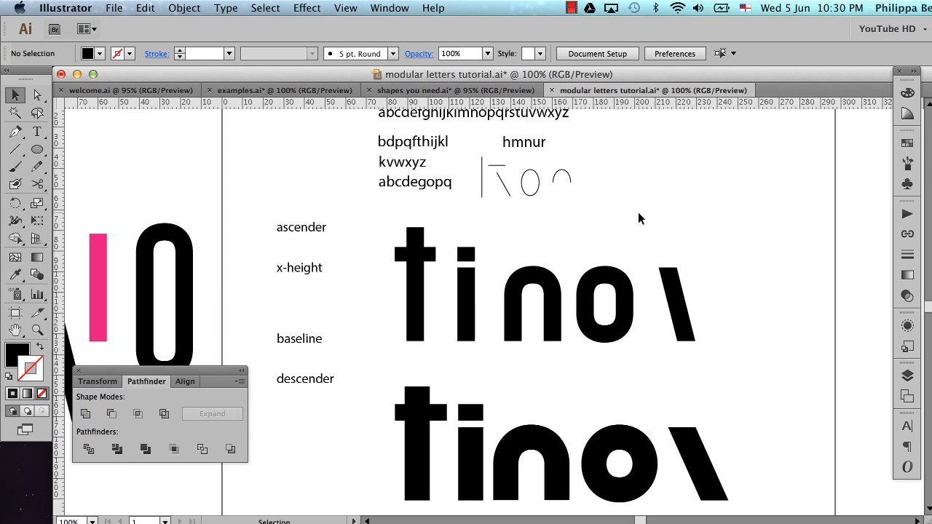
key(super+s)
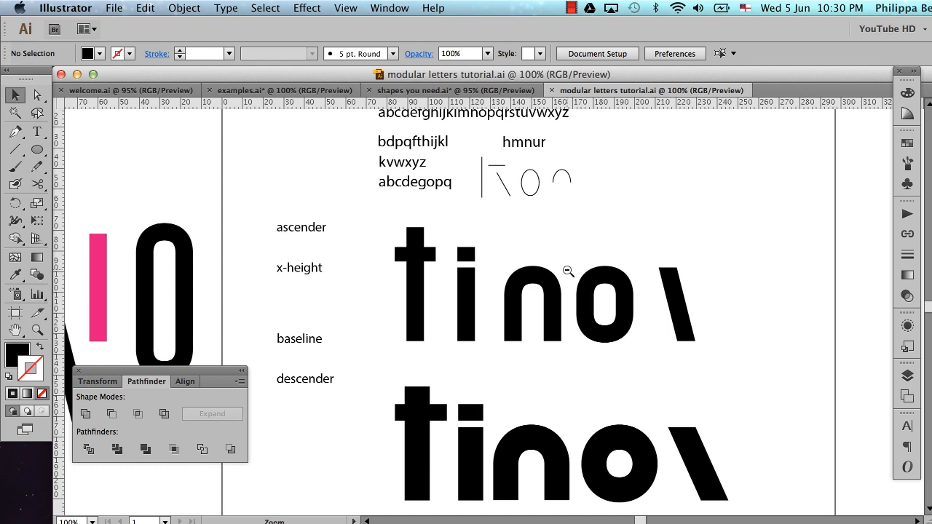
Close the floating Pathfinder palette and show the guides, with the whole artboard in view
key(super+minus)
scroll(567, 275, left, 2)
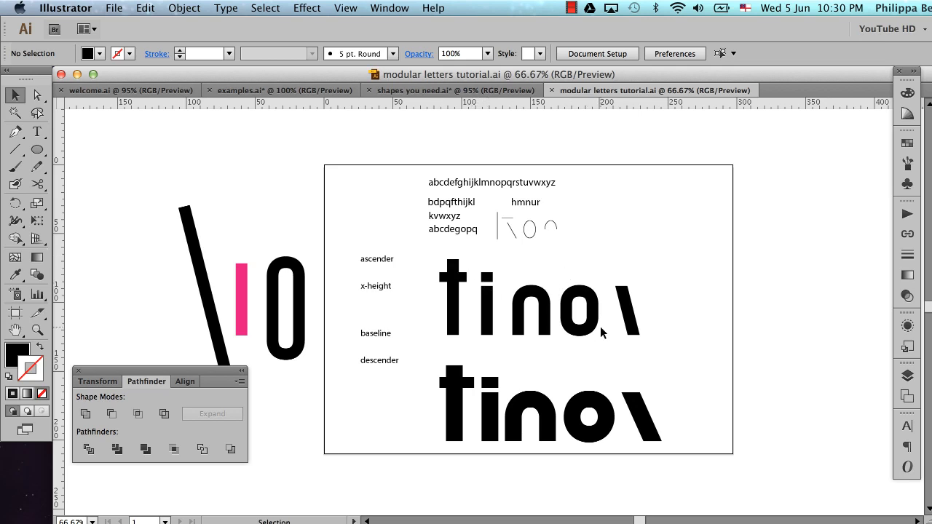
click(79, 372)
scroll(298, 294, right, 3)
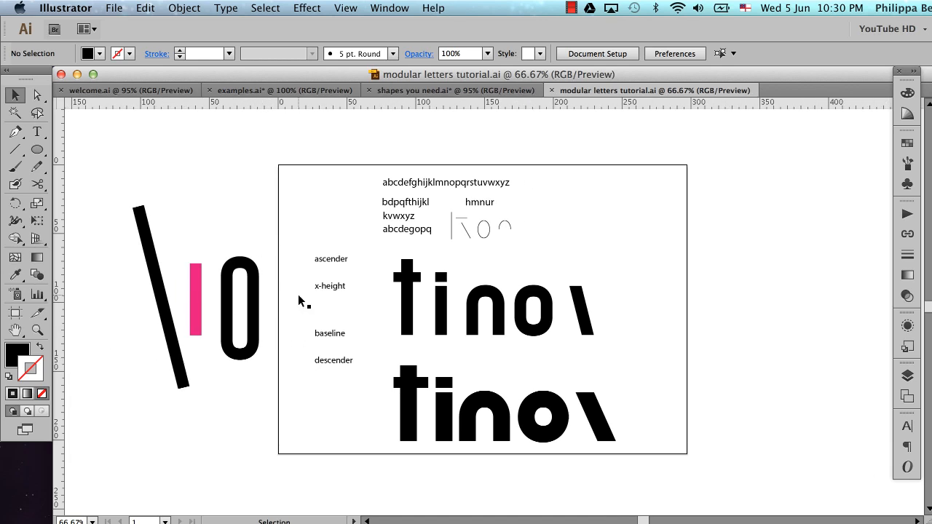
key(super+semicolon)
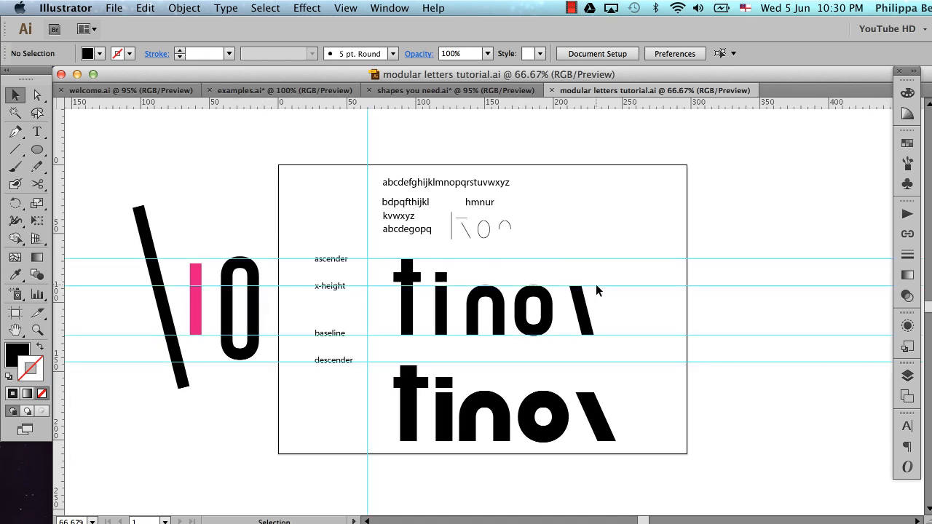
Duplicate the A4 artboard together with its artwork, placing the copy beside the original with a gap between them
scroll(631, 324, right, 10)
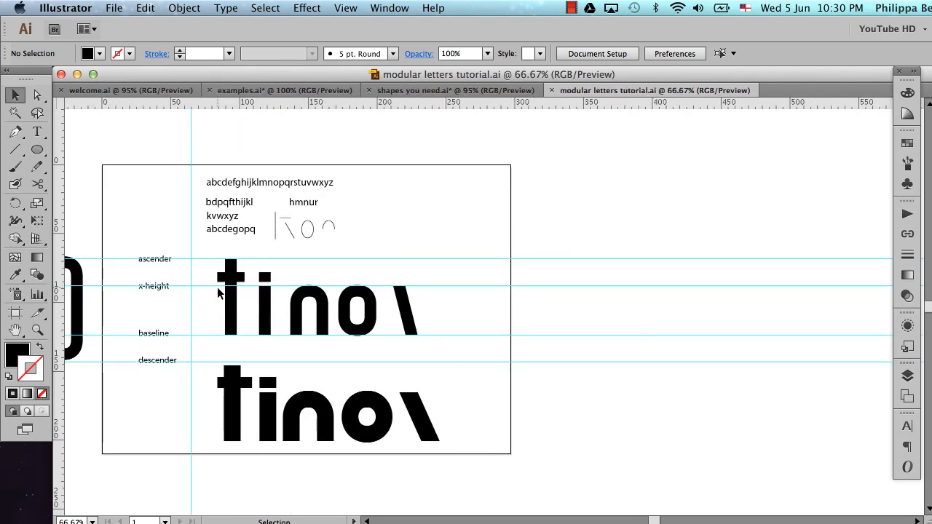
click(16, 313)
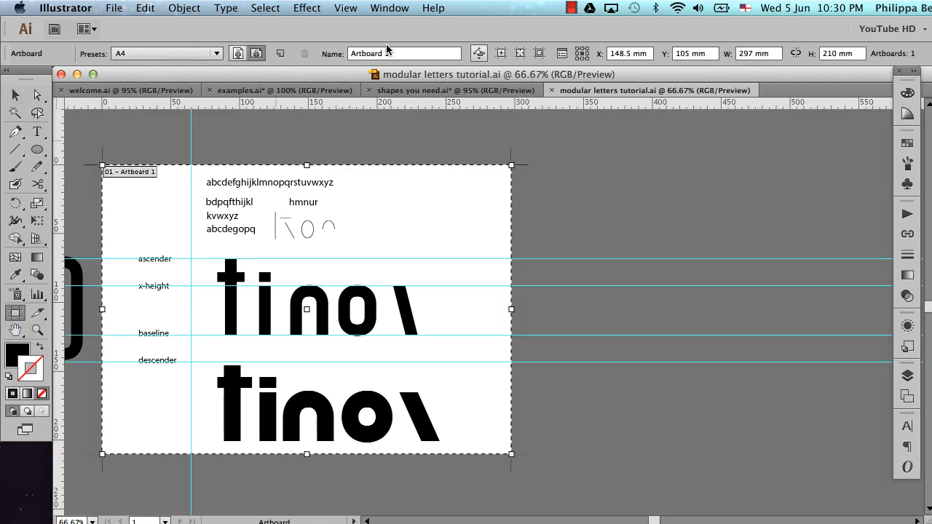
click(478, 54)
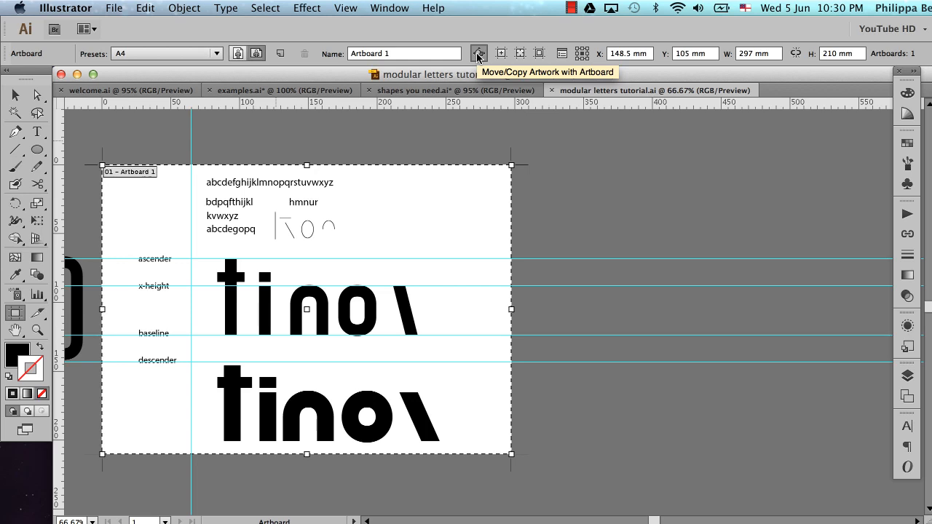
drag(239, 259, 717, 254)
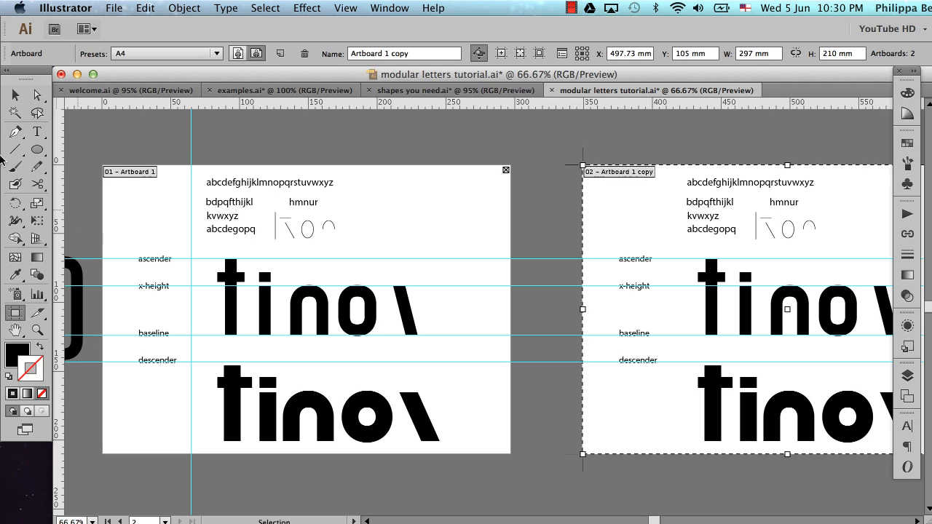
click(15, 102)
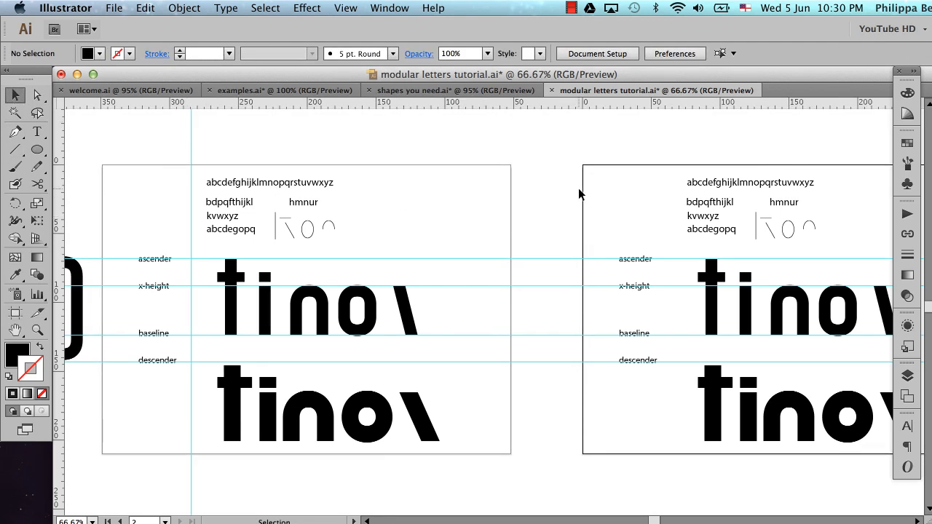
Shift the ascender, x-height, baseline and descender labels closer to the left edge of the copied artboard
scroll(578, 188, right, 3)
drag(499, 223, 537, 397)
key(shift+Left)
key(shift+Left)
key(shift+Left)
key(shift+Left)
key(shift+Left)
key(shift+Left)
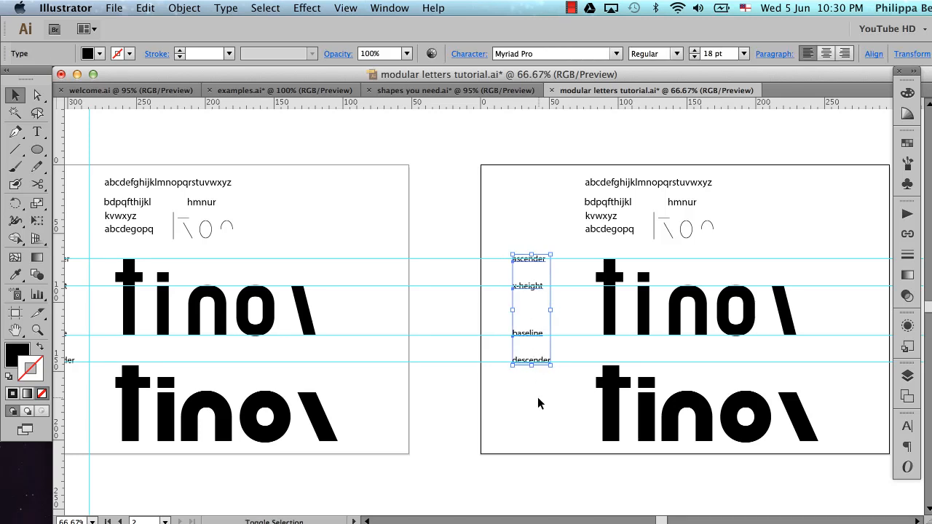
Delete the bolder letter set, the alphabet notes and the thin sketch shapes from the copied artboard
drag(579, 354, 843, 454)
key(Delete)
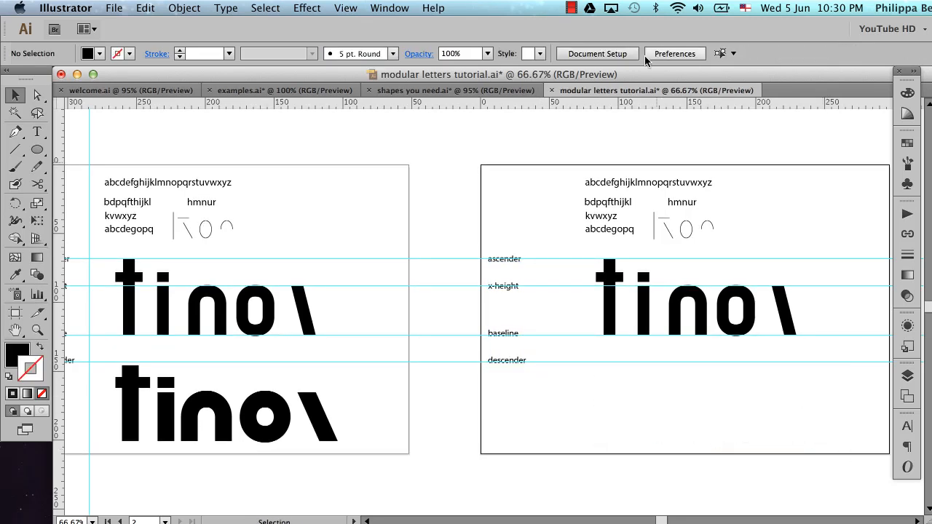
right_click(557, 149)
click(665, 174)
drag(755, 151, 556, 252)
key(Delete)
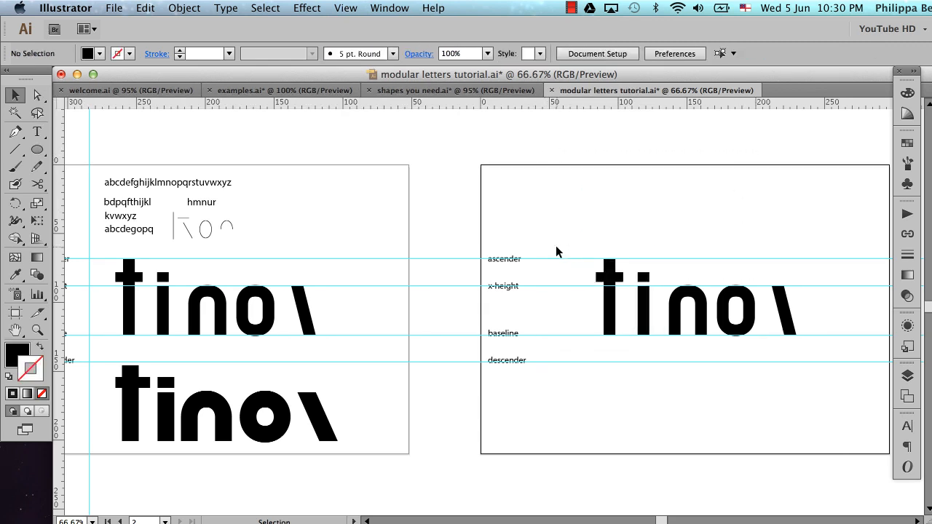
Move the remaining row of letter modules horizontally to the right until it extends past the artboard's edge
scroll(556, 252, right, 5)
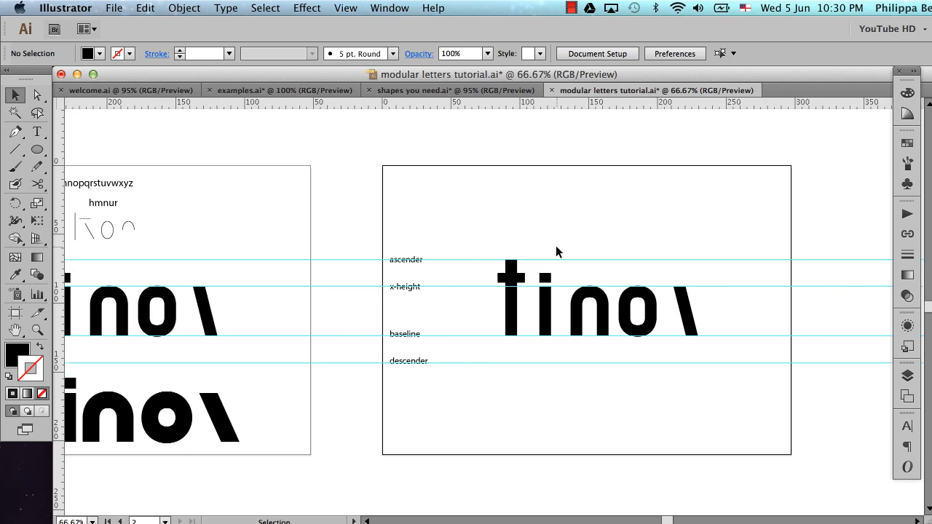
drag(451, 228, 711, 364)
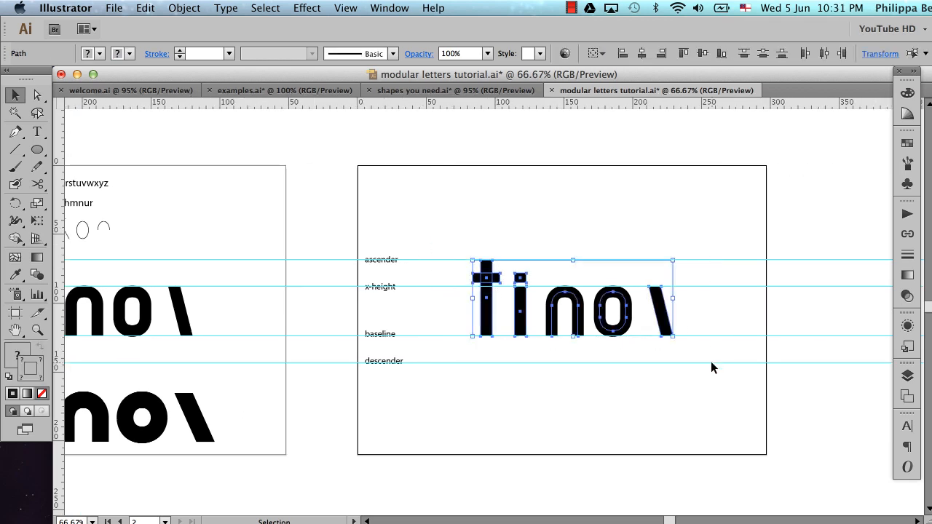
drag(487, 326, 693, 339)
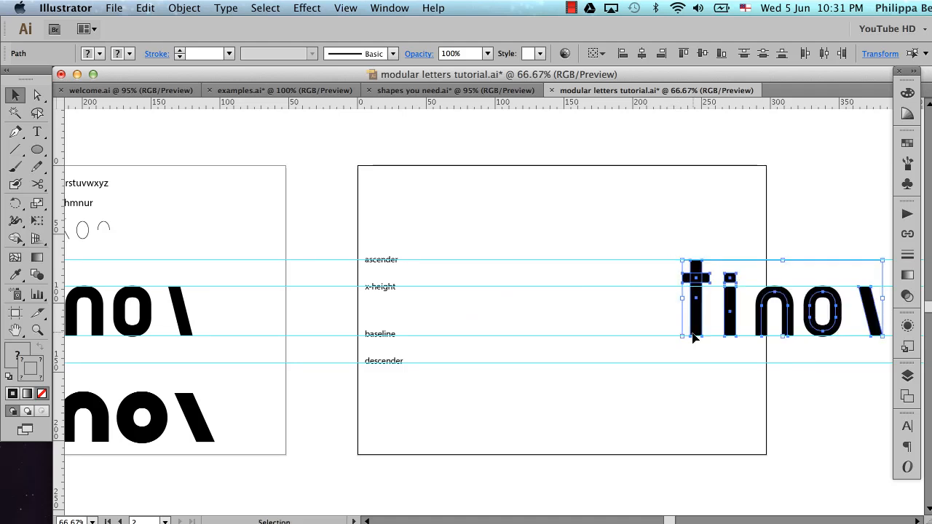
scroll(693, 337, right, 1)
scroll(693, 337, right, 3)
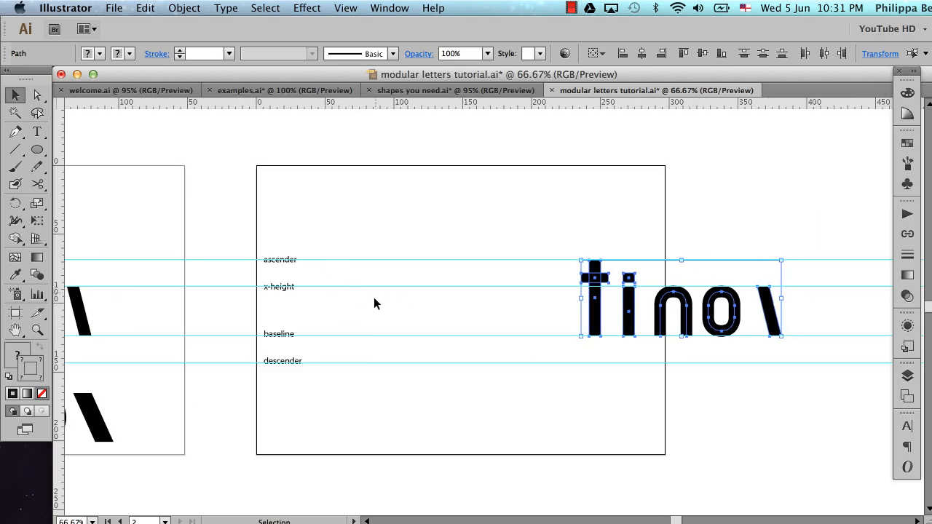
click(562, 363)
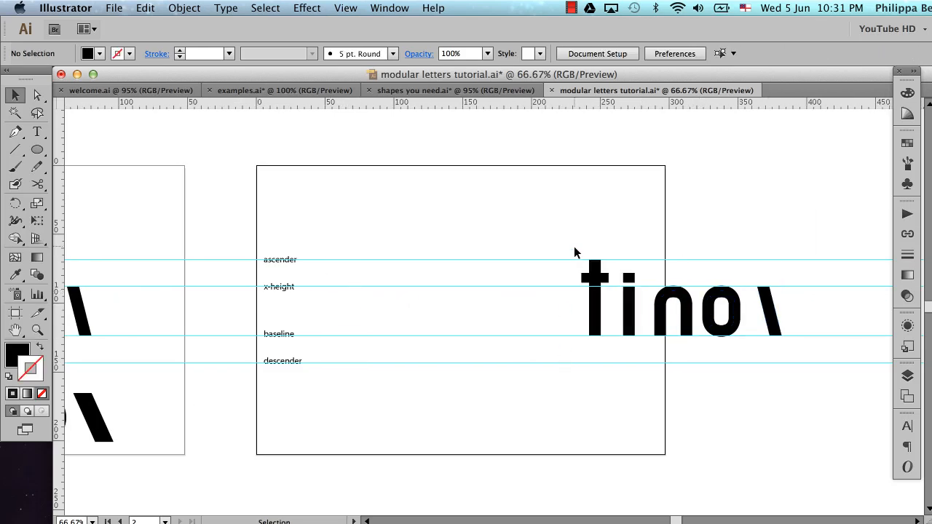
Place a copy of the t and i beside the guide labels and bring up the colour swatches for its fill
drag(584, 295, 368, 340)
click(14, 348)
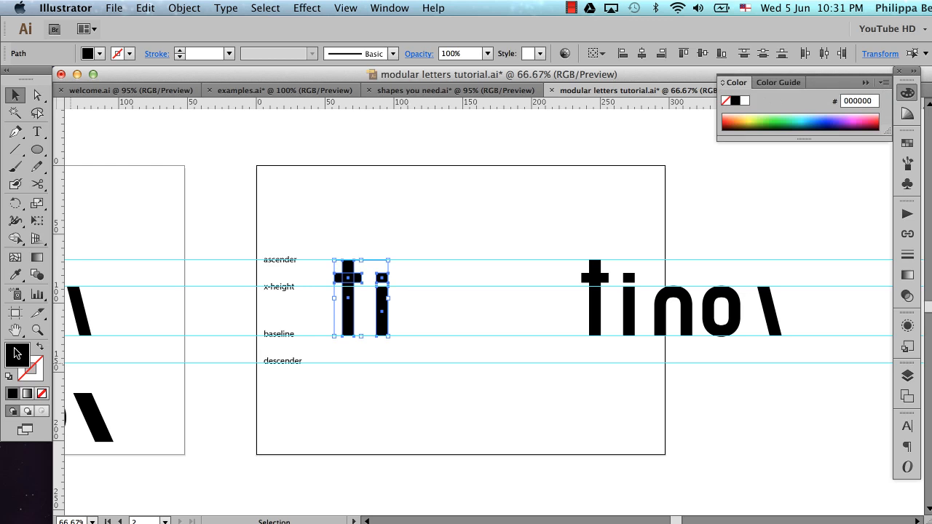
click(907, 145)
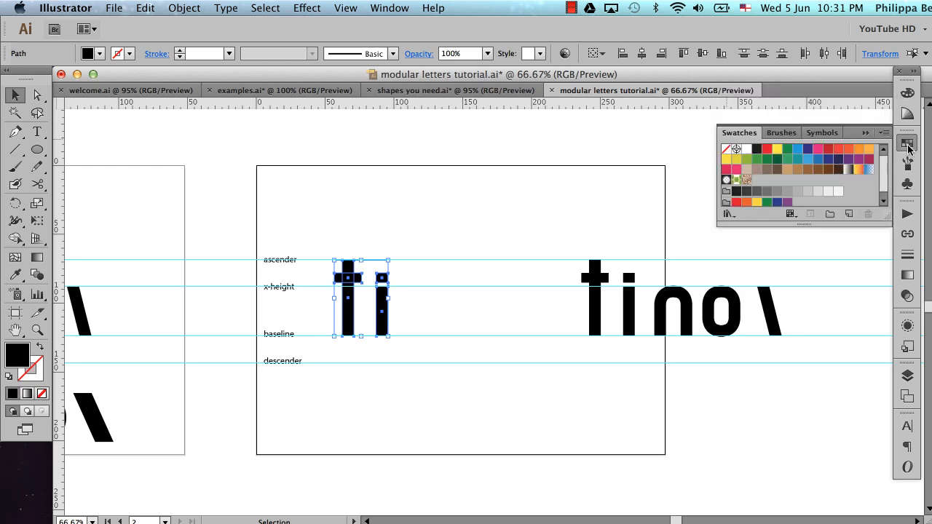
Try light blue, dark blue, red and two green fills on the copied t and i
click(798, 150)
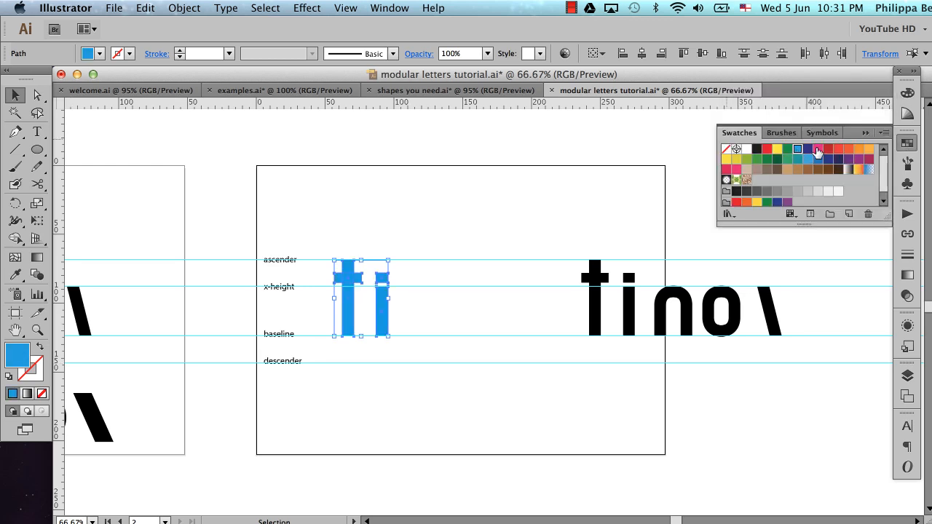
click(807, 151)
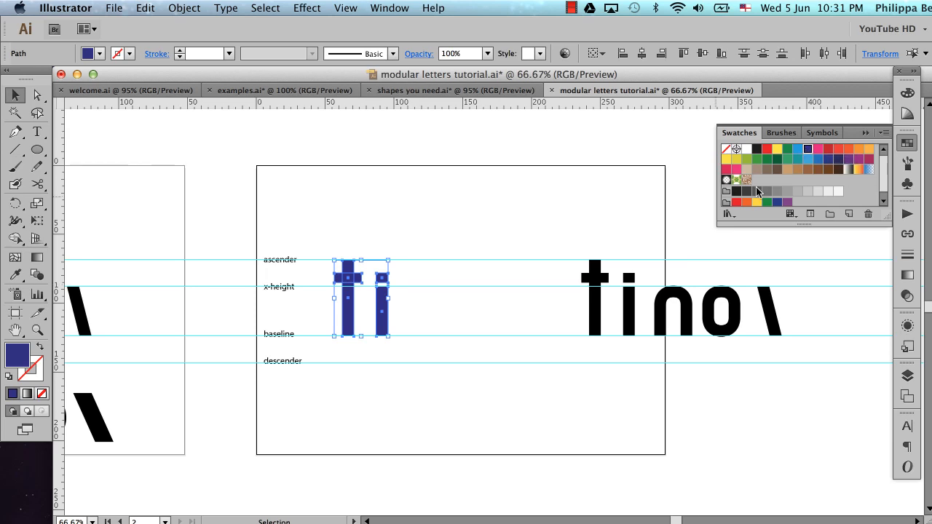
click(827, 151)
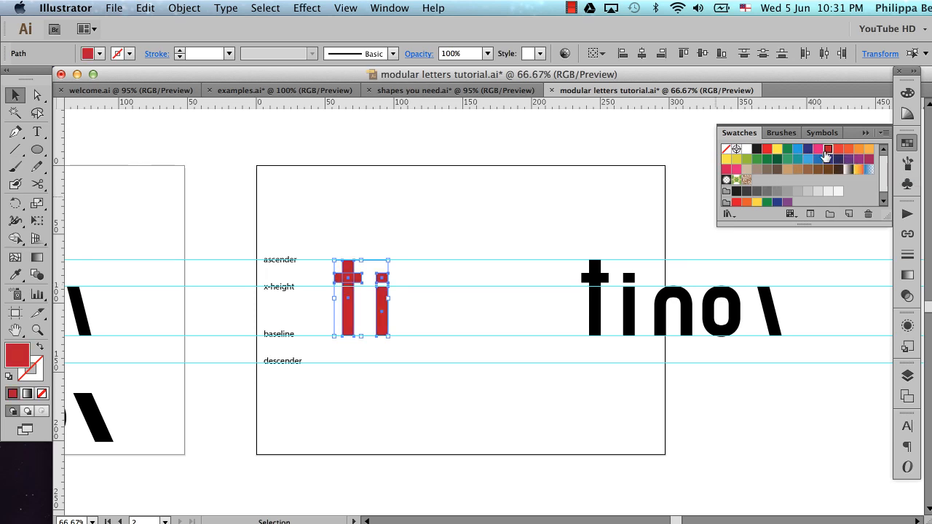
click(767, 160)
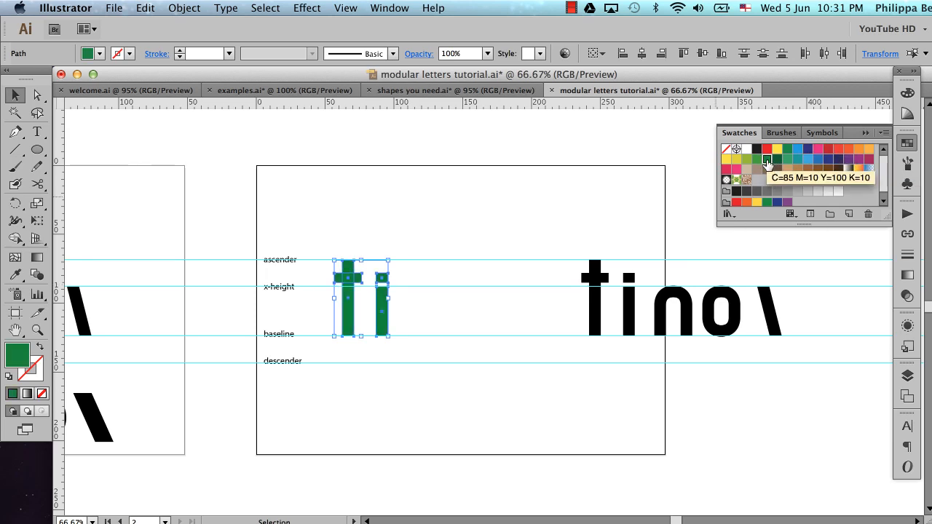
click(776, 160)
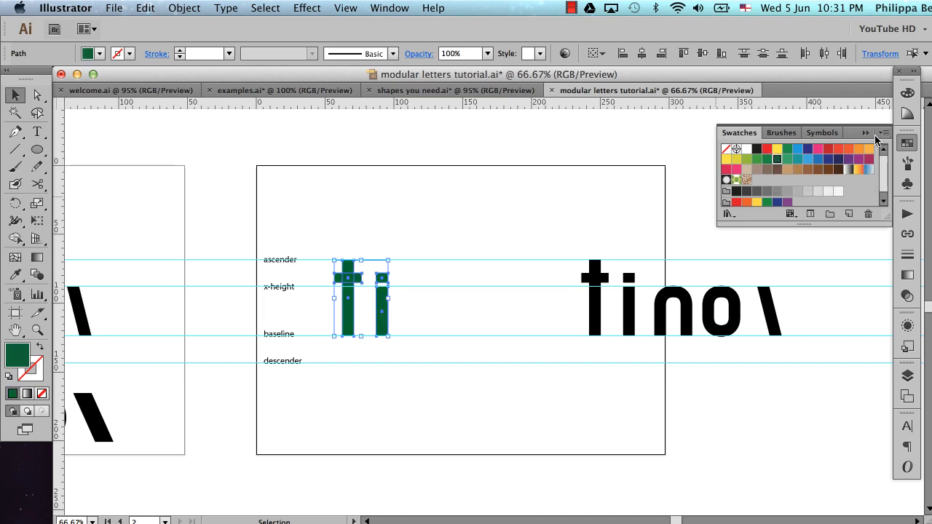
Fill the copied t and i with the medium blue swatch, put the swatches away and deselect the letters
click(817, 158)
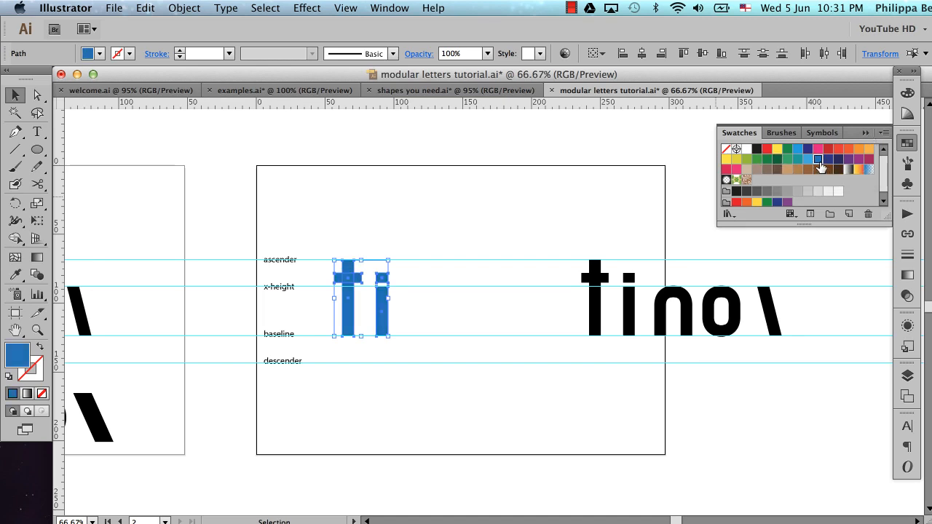
click(870, 134)
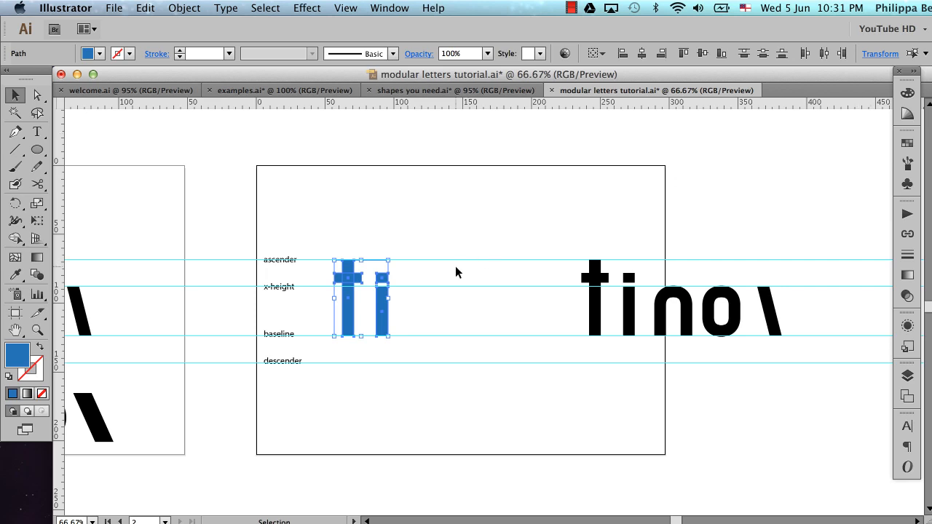
click(467, 217)
key(super+space)
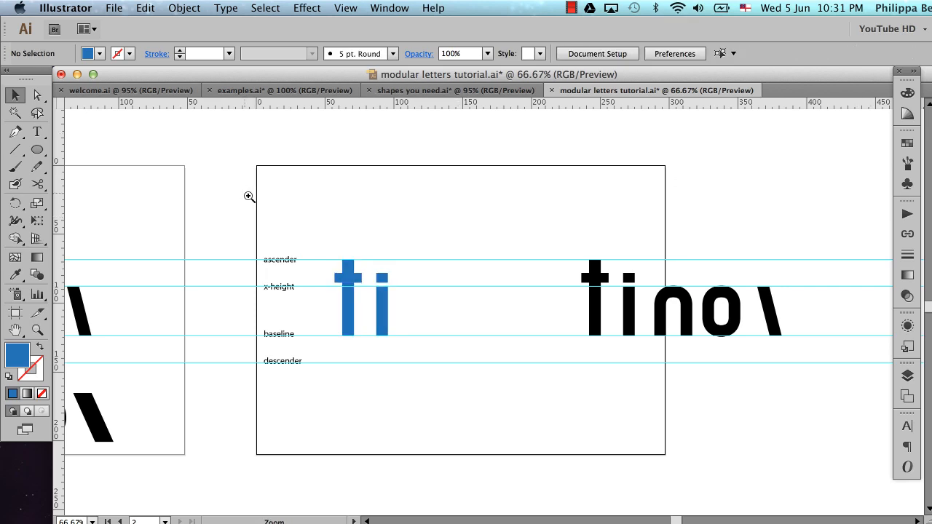
Place a copy of the black o module beside the blue i, resting on the baseline
drag(241, 187, 873, 431)
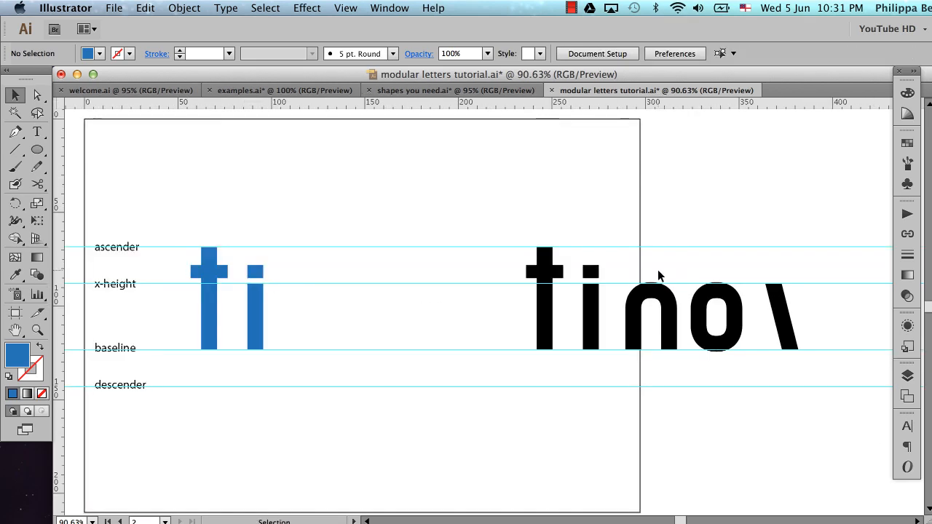
drag(704, 318, 321, 369)
scroll(379, 335, left, 5)
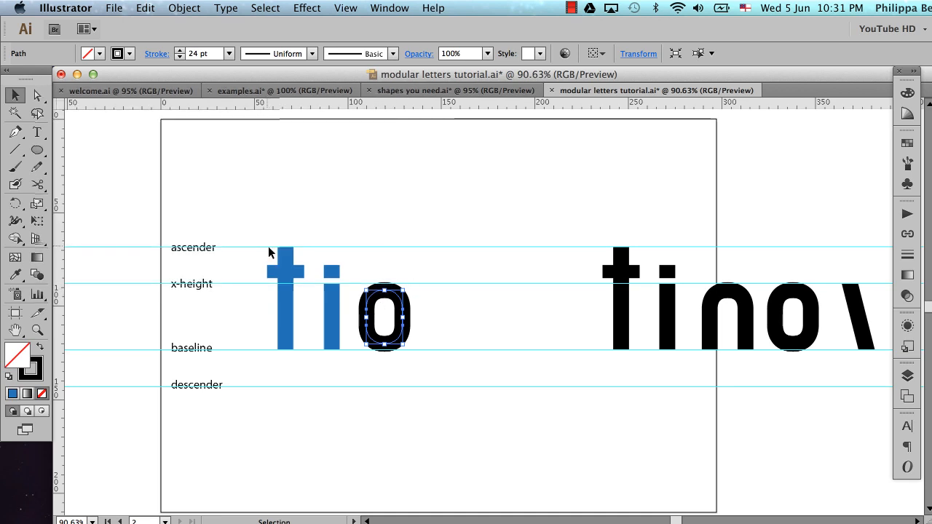
Unite the stem and crossbar of the blue t into a single shape with Pathfinder
drag(268, 247, 311, 315)
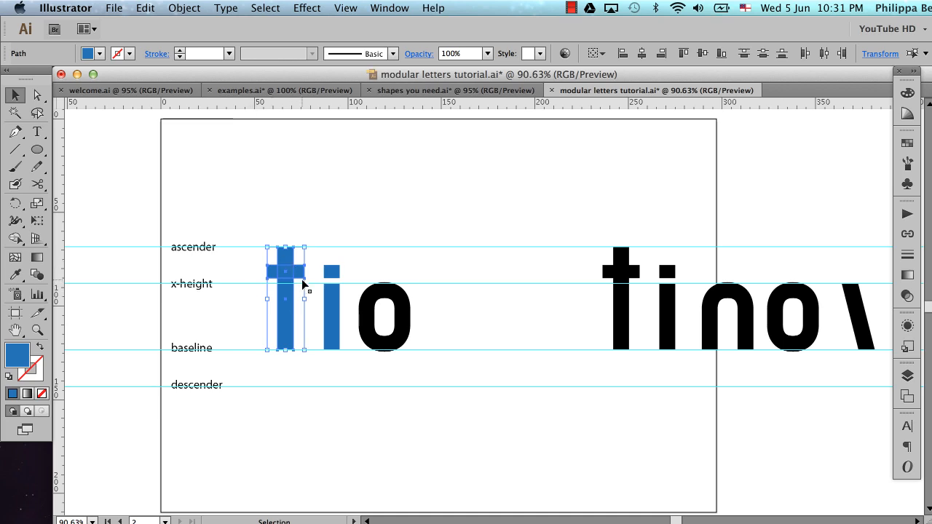
key(super+space)
drag(246, 216, 338, 370)
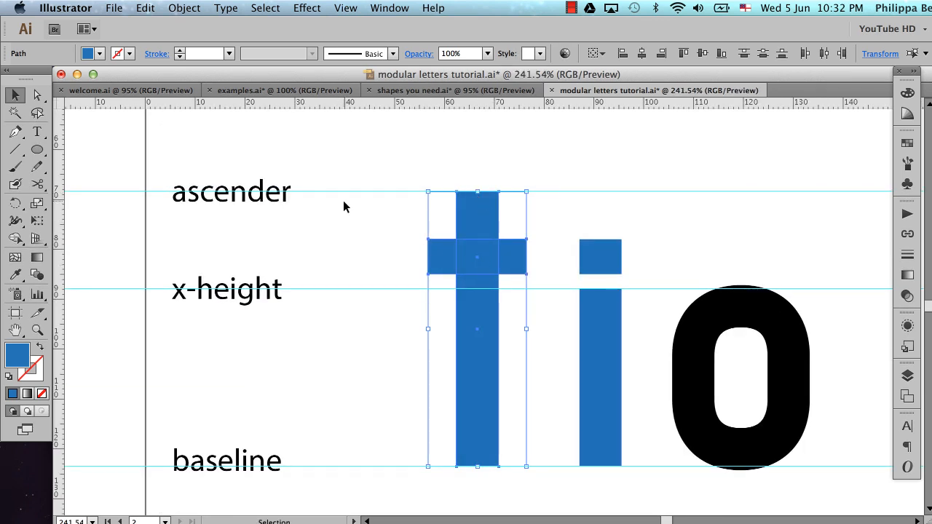
click(384, 9)
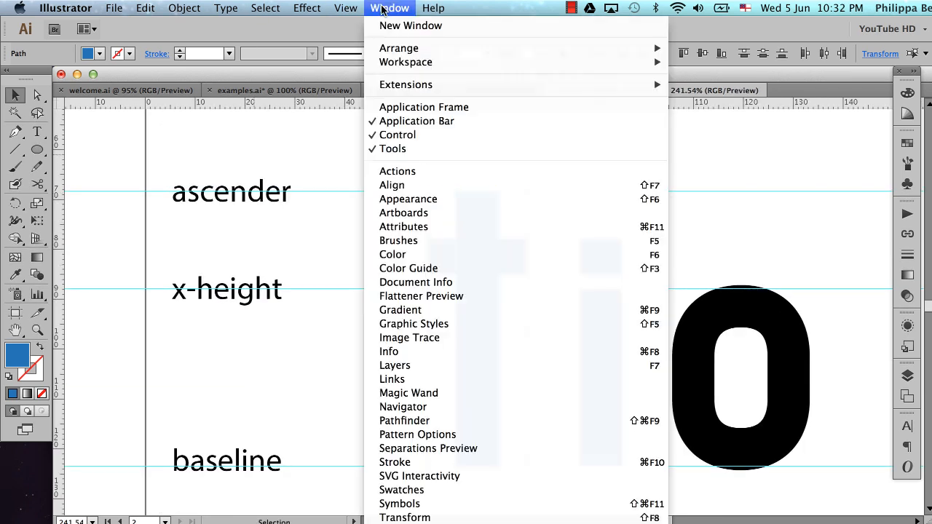
click(404, 421)
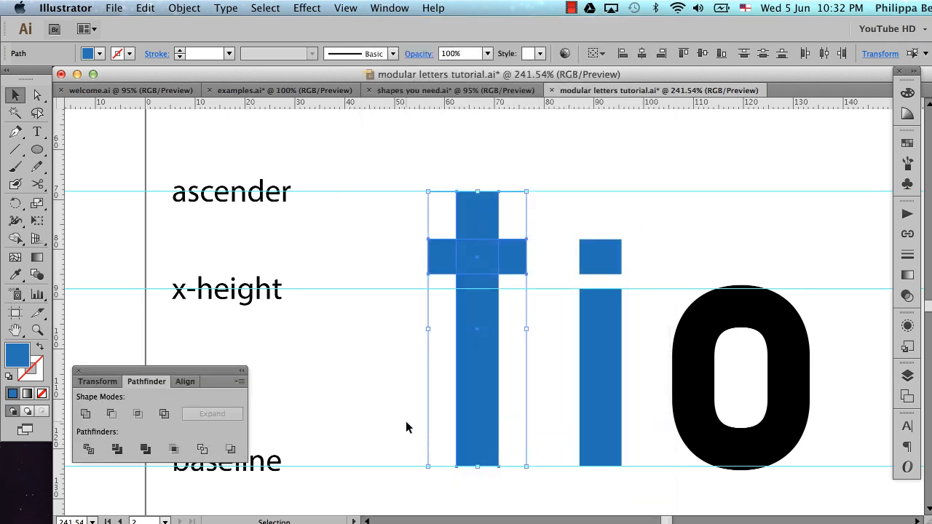
click(85, 414)
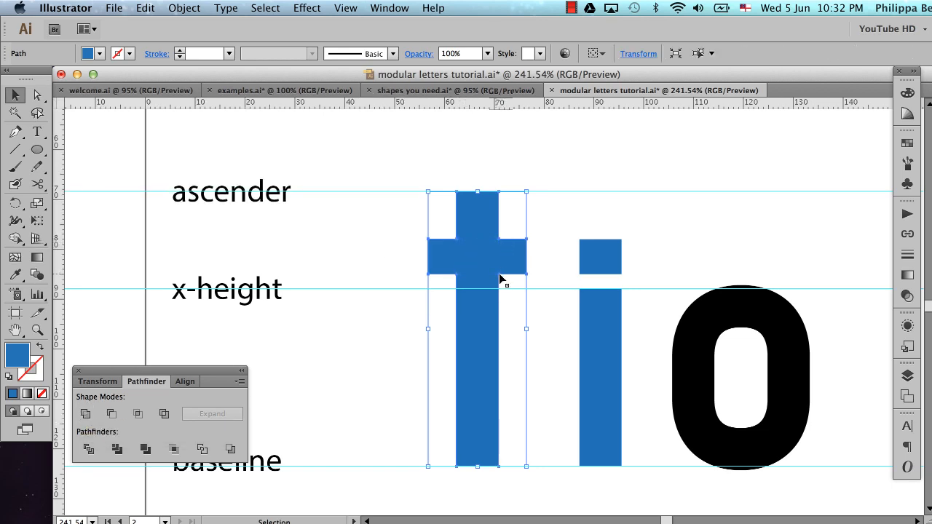
click(524, 228)
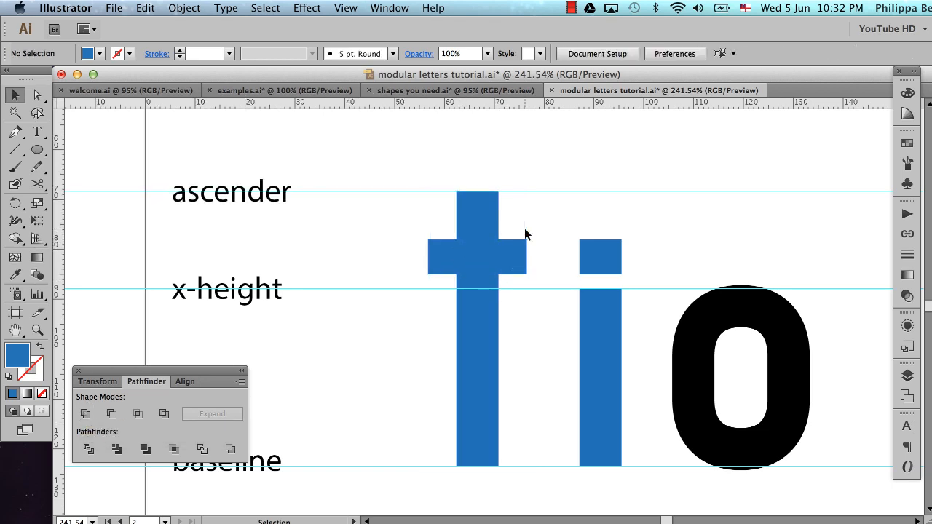
click(482, 253)
click(514, 222)
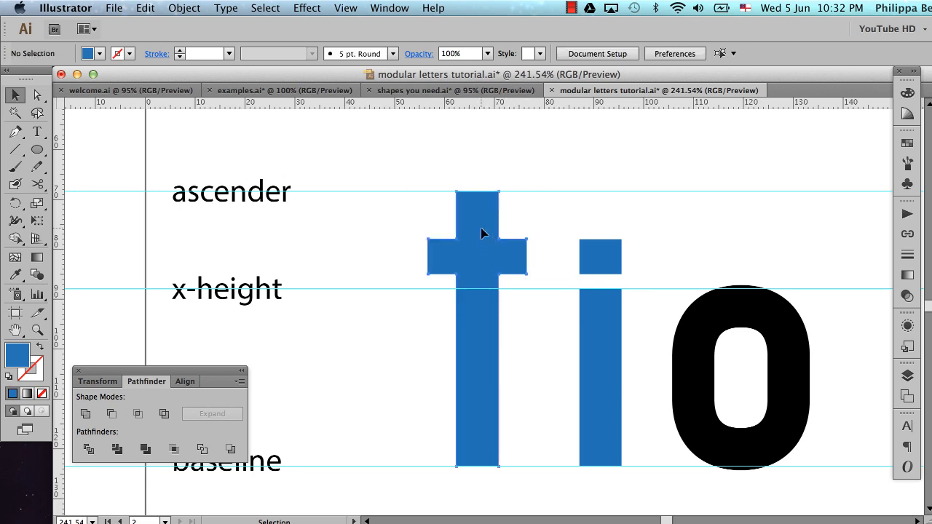
click(480, 227)
click(535, 213)
scroll(534, 213, right, 6)
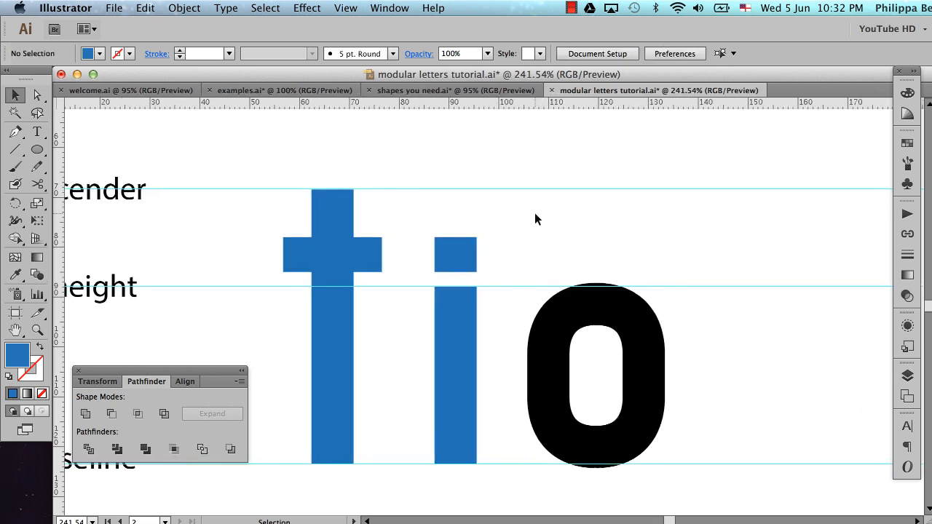
Convert the copied o's stroke to a filled shape with Outline Stroke
click(512, 378)
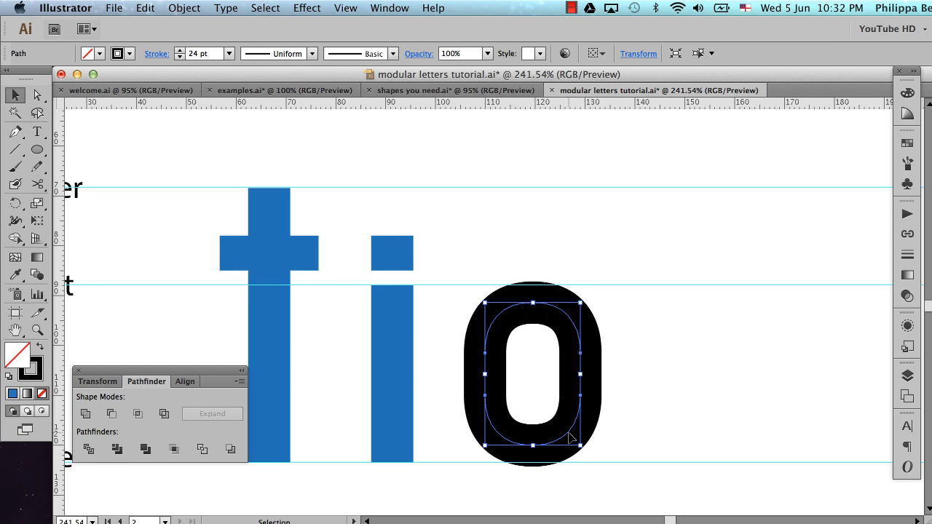
click(394, 339)
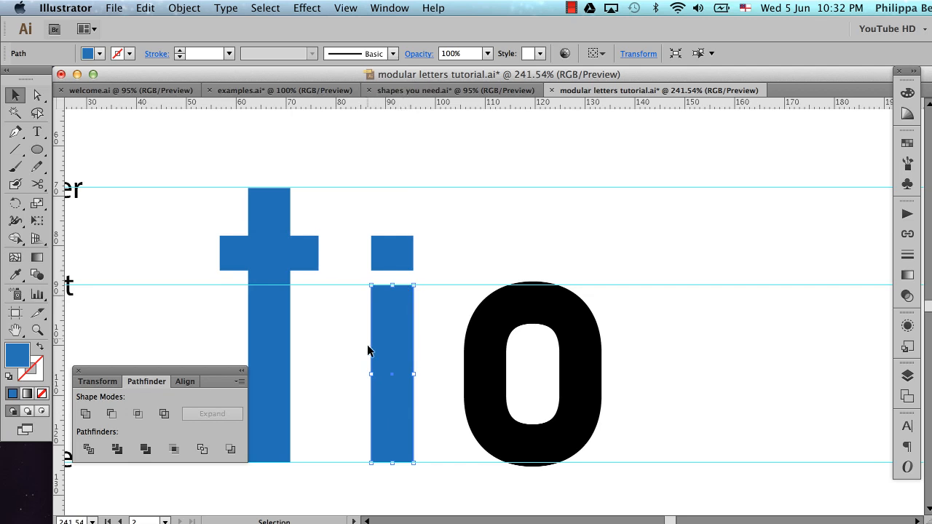
click(516, 309)
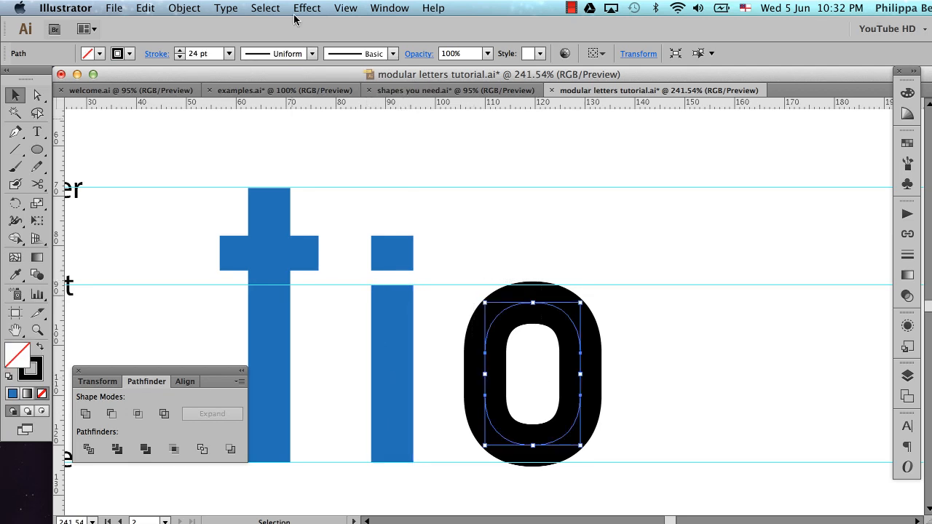
click(187, 11)
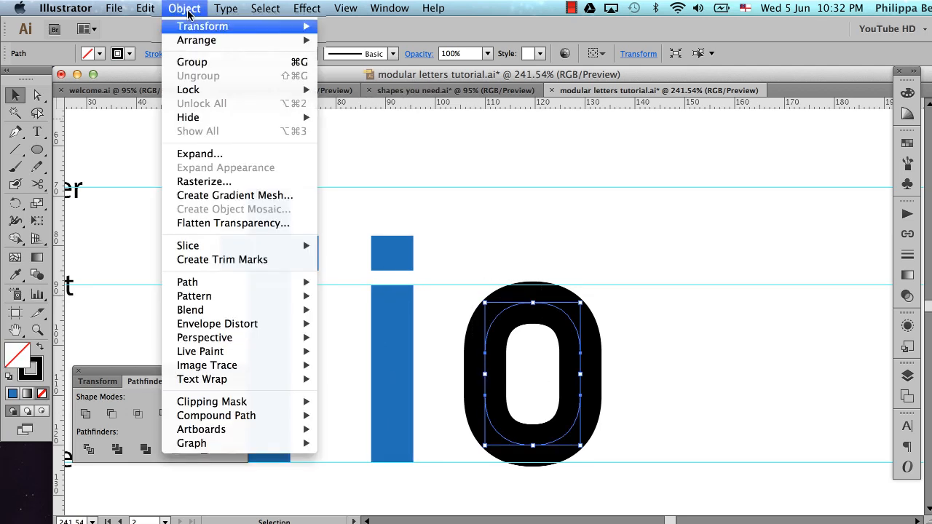
mouse_move(221, 285)
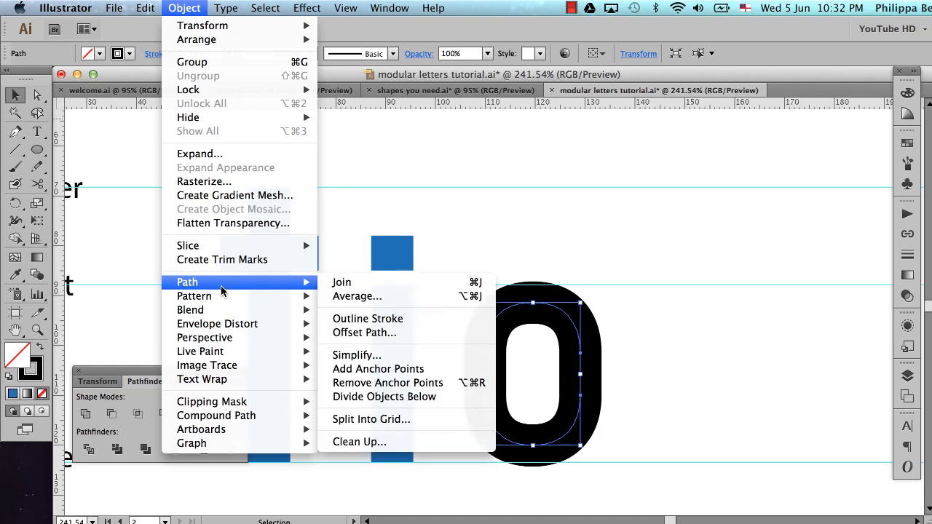
click(347, 319)
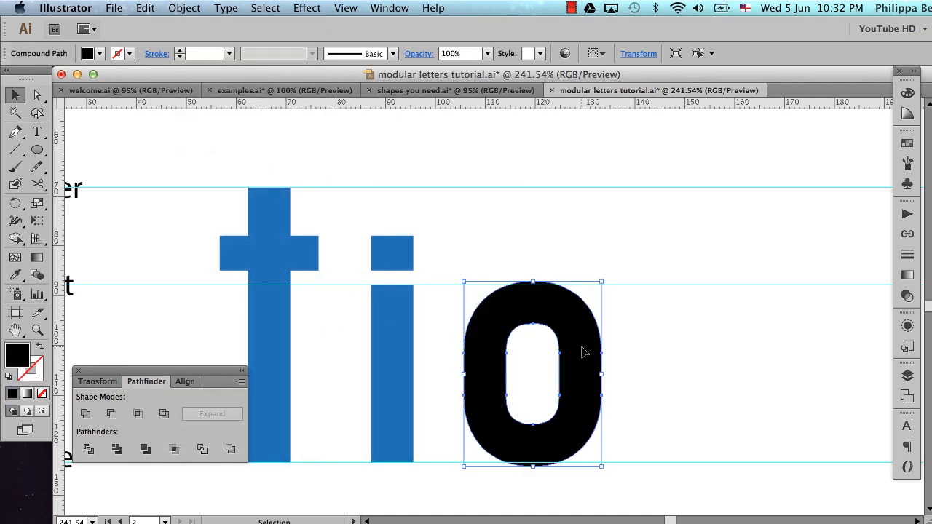
Colour the outlined o with the i's blue fill using the Eyedropper tool and deselect it
key(i)
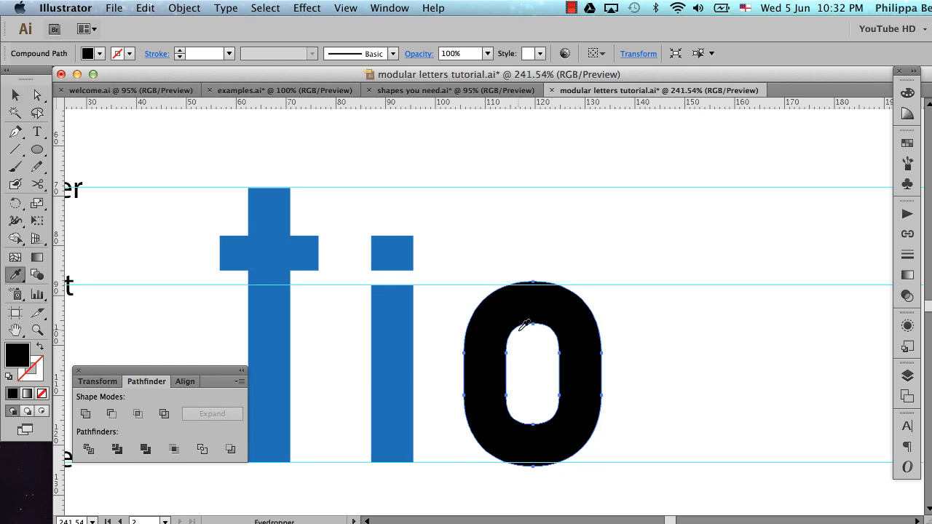
click(403, 336)
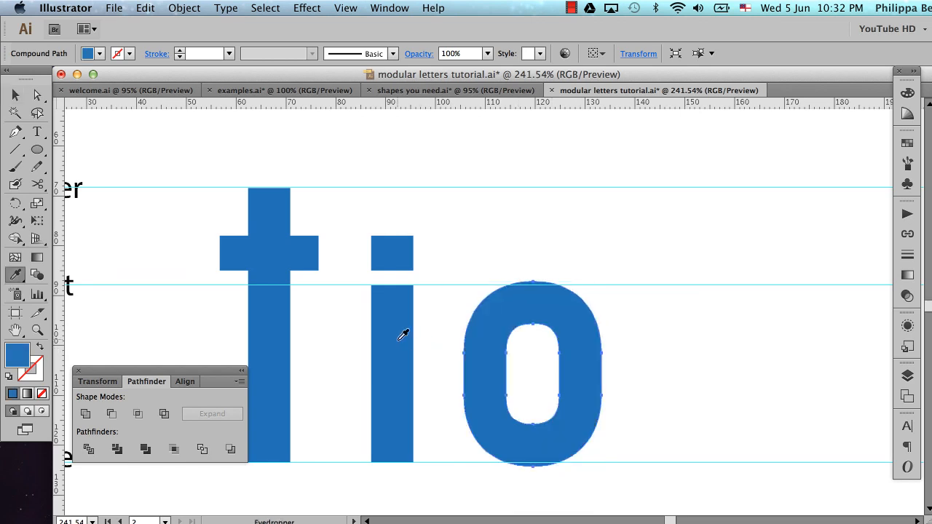
click(15, 95)
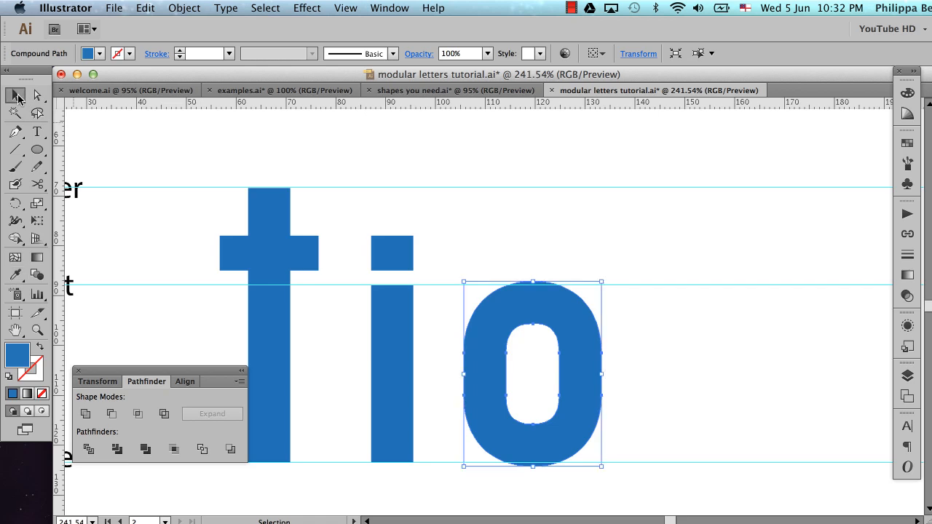
click(550, 251)
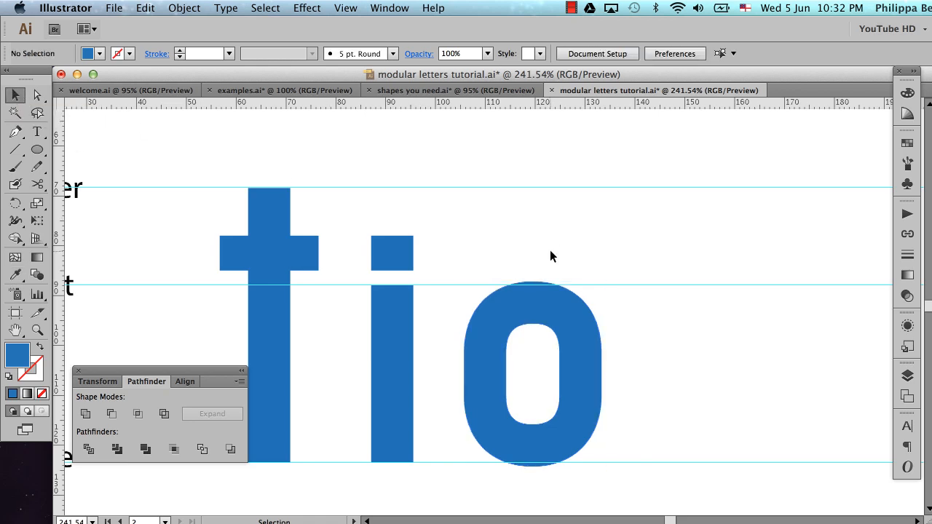
Place a copy of the black t's tall stem on the baseline to the right of the blue o
alt+super+click(511, 303)
alt+super+click(511, 304)
alt+super+click(511, 303)
alt+super+click(511, 303)
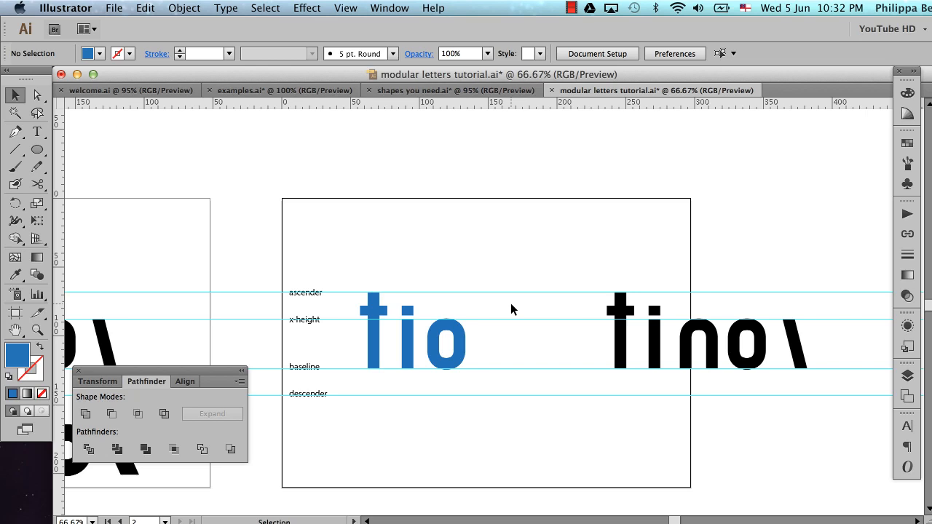
click(621, 357)
drag(621, 359, 501, 378)
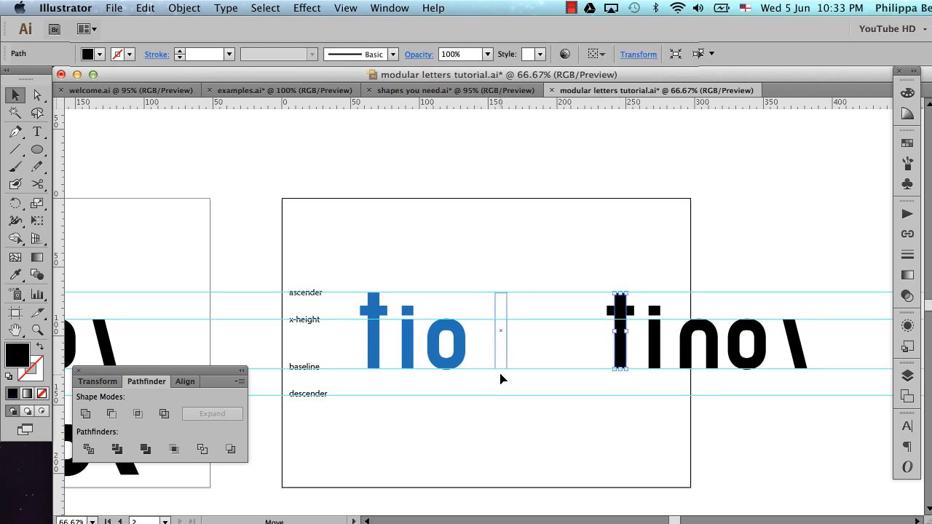
Place a copy of the black n arch on the baseline just right of the copied tall stem
click(698, 336)
click(709, 333)
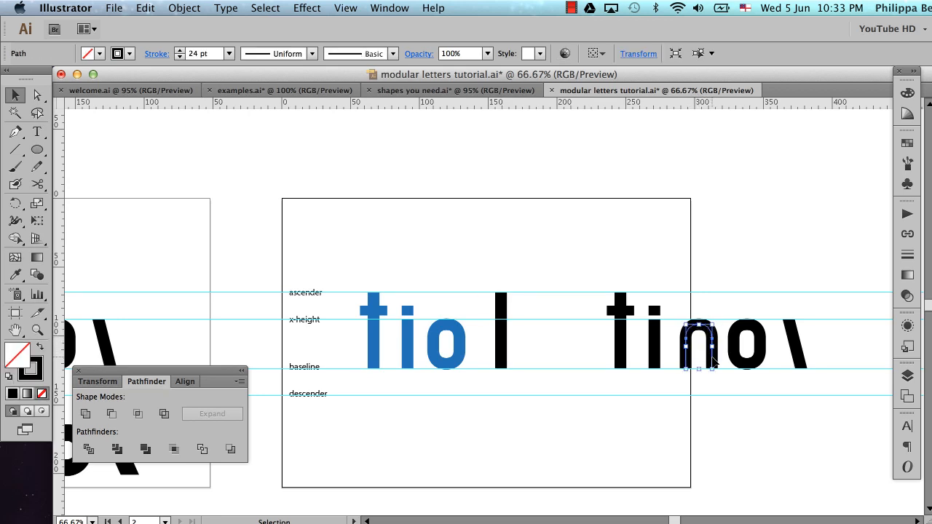
drag(712, 359, 535, 377)
drag(468, 268, 581, 437)
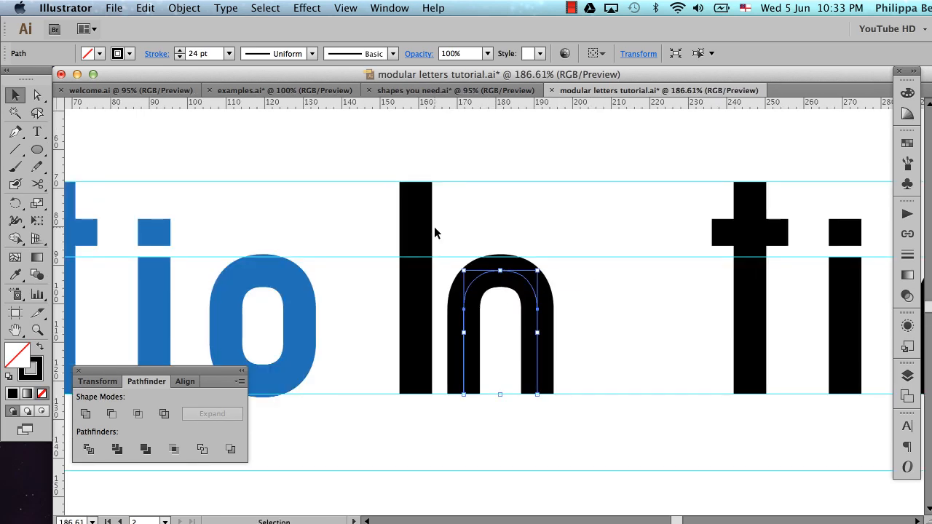
scroll(740, 234, left, 3)
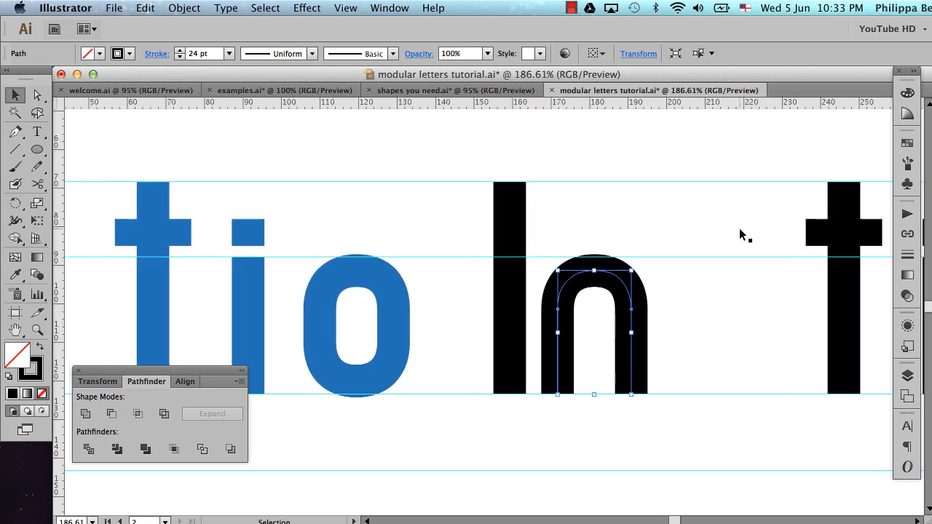
key(z)
drag(426, 162, 695, 435)
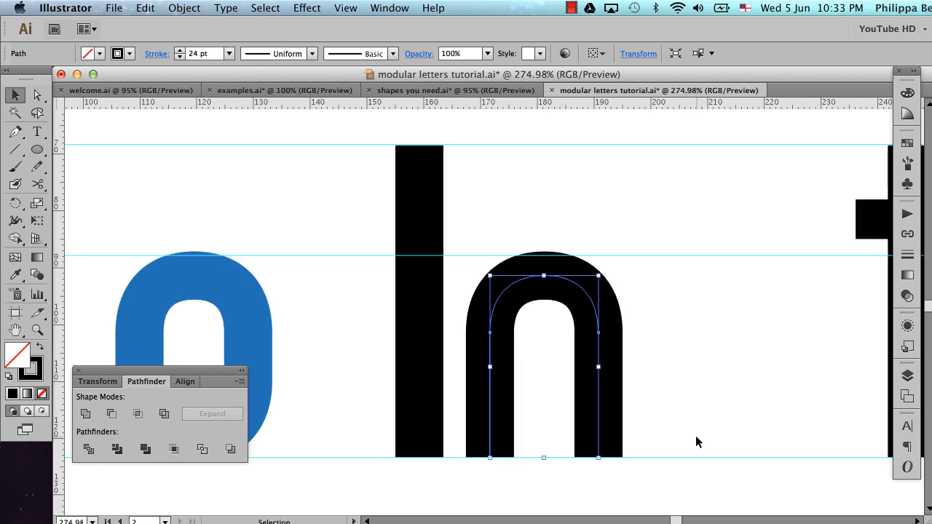
scroll(695, 442, left, 2)
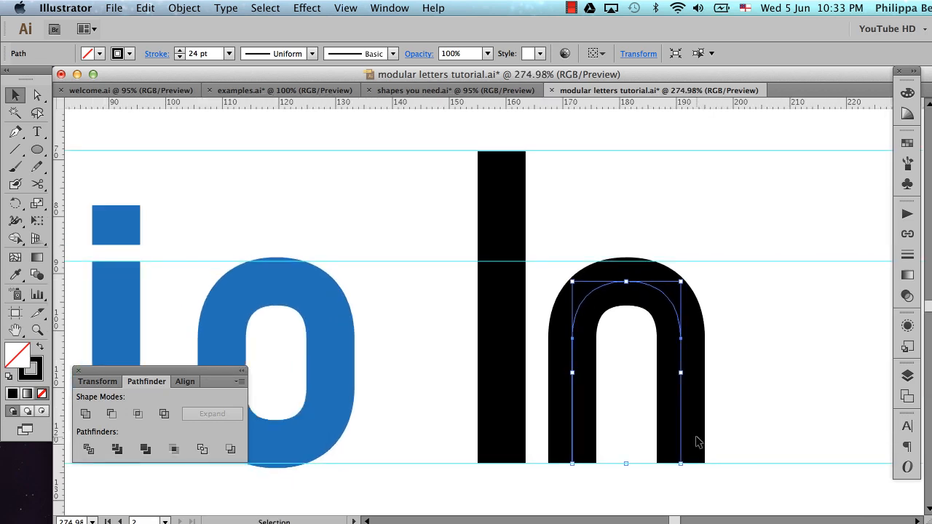
alt+super+click(637, 358)
alt+super+click(637, 358)
alt+super+click(637, 358)
alt+super+click(637, 358)
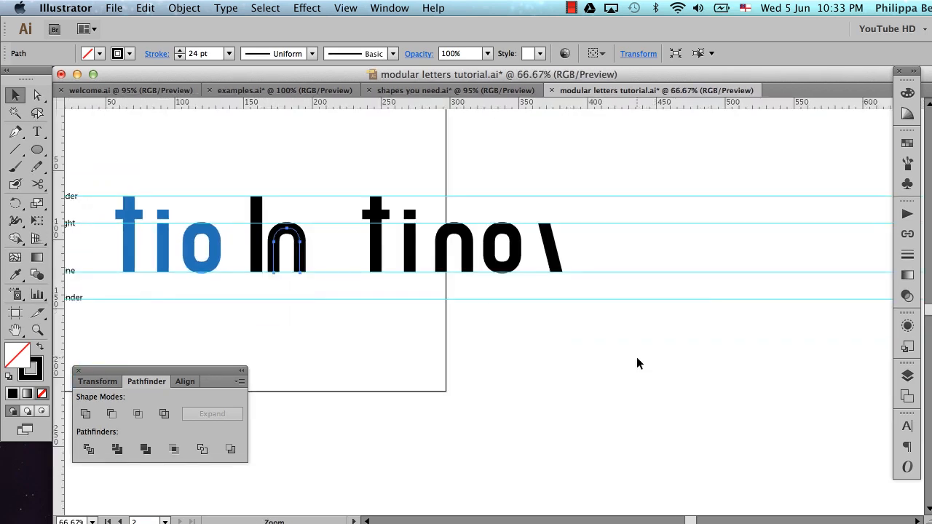
scroll(636, 357, left, 5)
scroll(636, 357, up, 2)
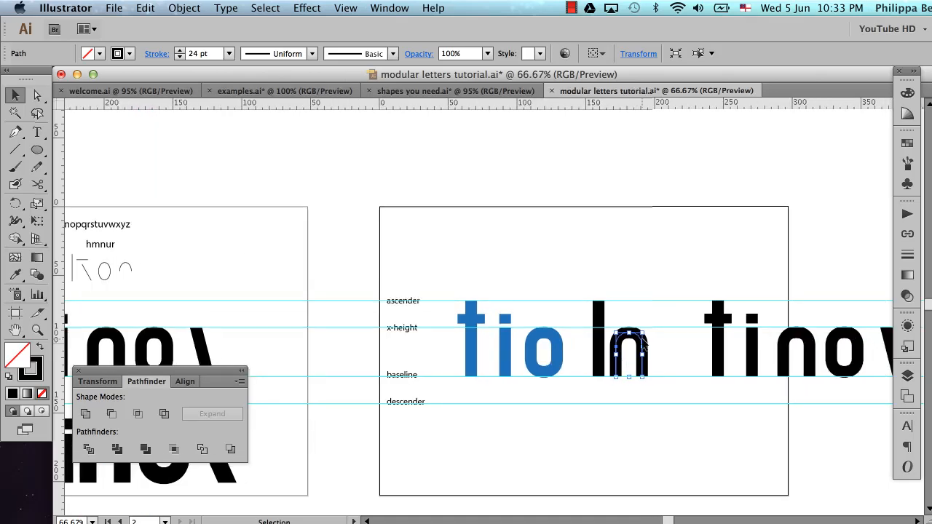
Shift the copied arch horizontally so its left leg overlaps the tall stem, forming the letter h
drag(566, 278, 663, 386)
drag(344, 163, 665, 501)
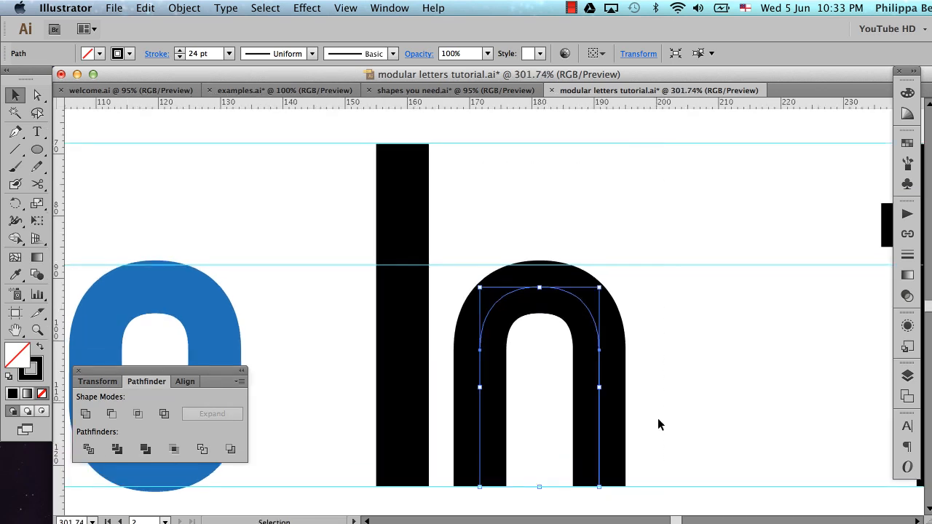
scroll(654, 393, left, 4)
scroll(653, 394, down, 3)
click(724, 339)
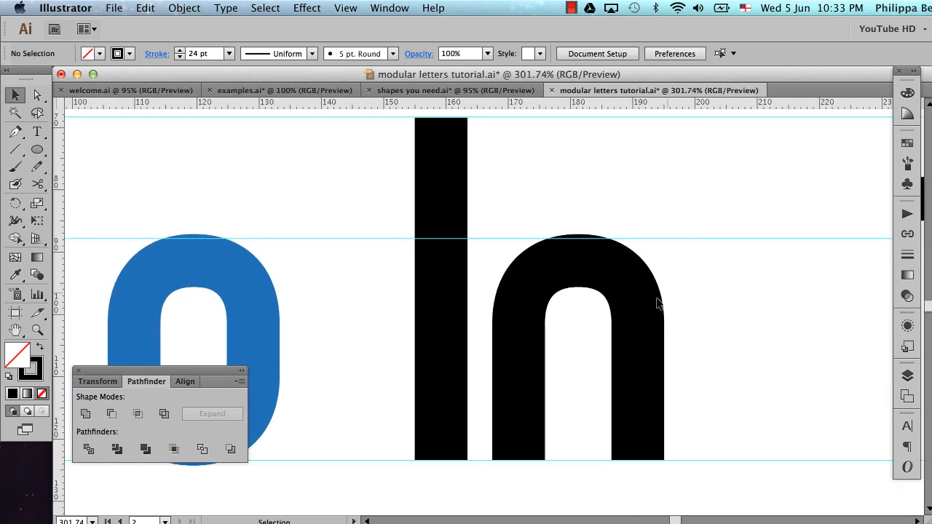
drag(685, 283, 591, 379)
key(shift+Left)
key(shift+Left)
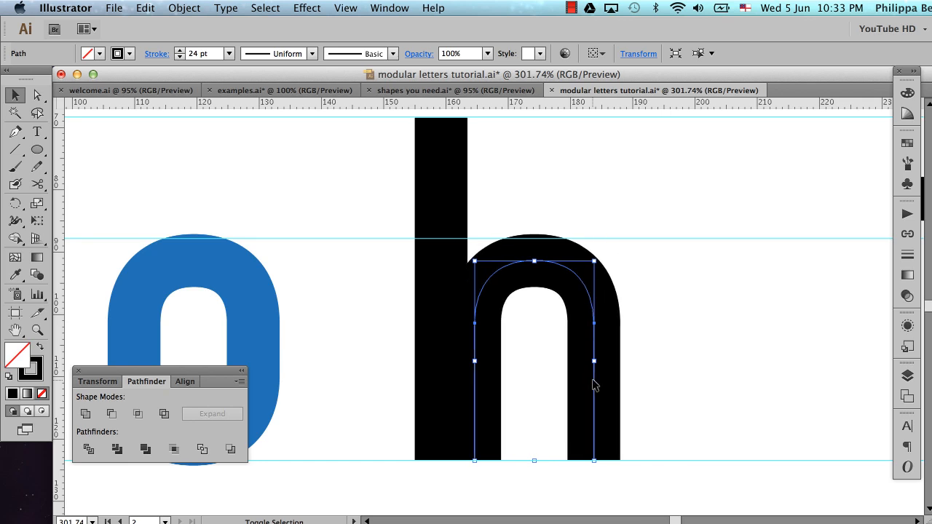
key(shift+Left)
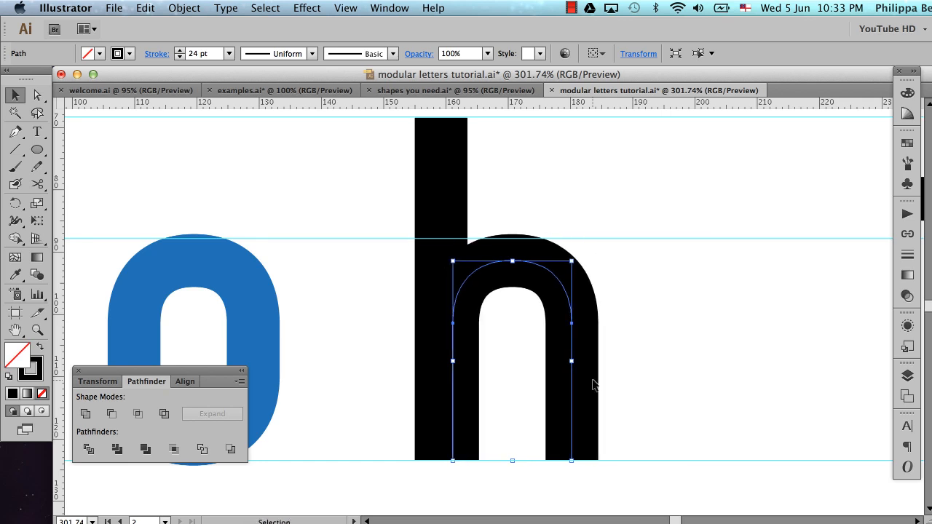
key(Left)
key(Left)
key(Left)
key(Left)
key(Left)
key(Left)
key(Left)
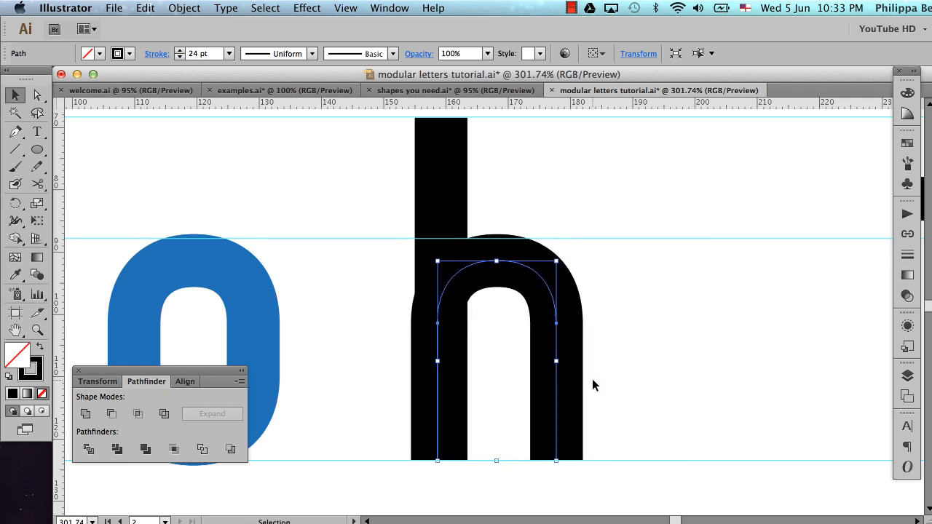
key(Right)
key(Right)
key(Right)
key(Right)
key(Right)
key(Right)
key(Right)
key(Right)
key(Right)
key(Right)
key(Right)
key(Right)
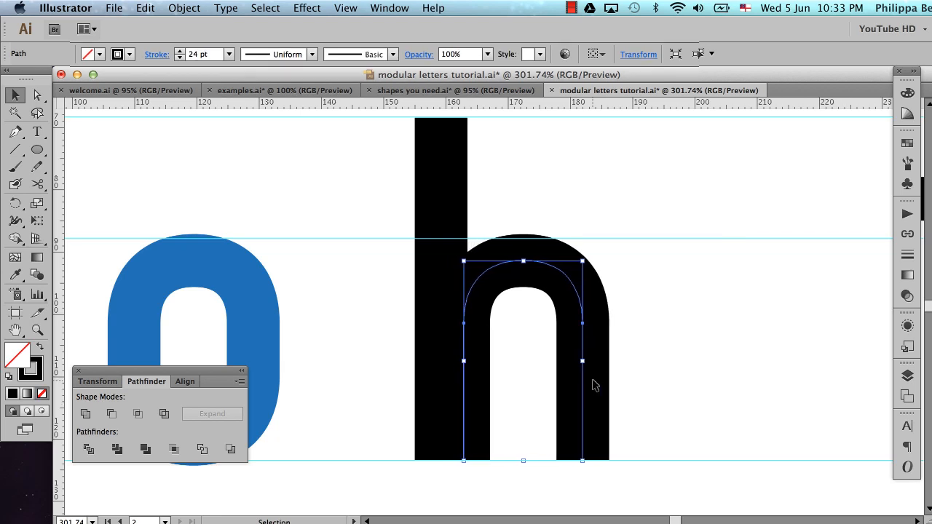
Nudge the copied arch slightly right against the tall stem and convert its stroke to an outlined shape
key(Right)
key(Right)
key(Right)
key(Right)
key(Right)
key(Right)
key(Right)
key(Right)
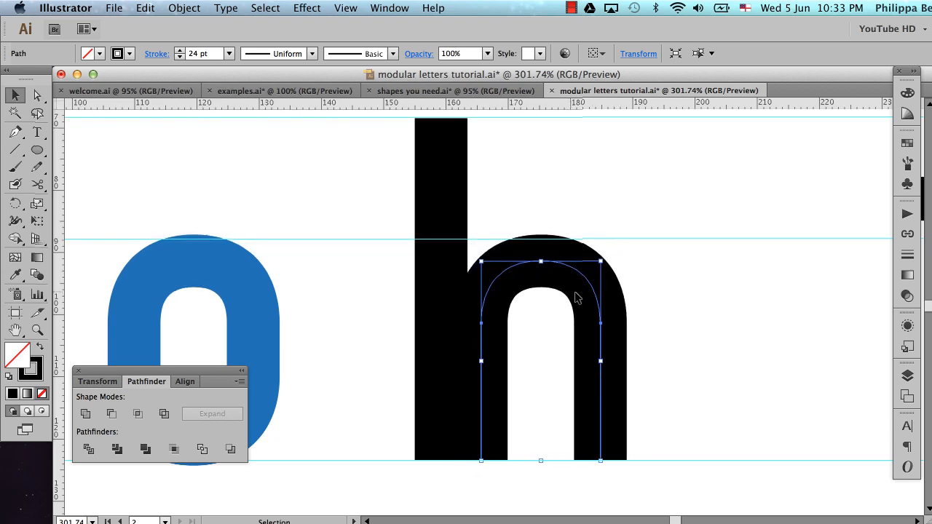
click(182, 8)
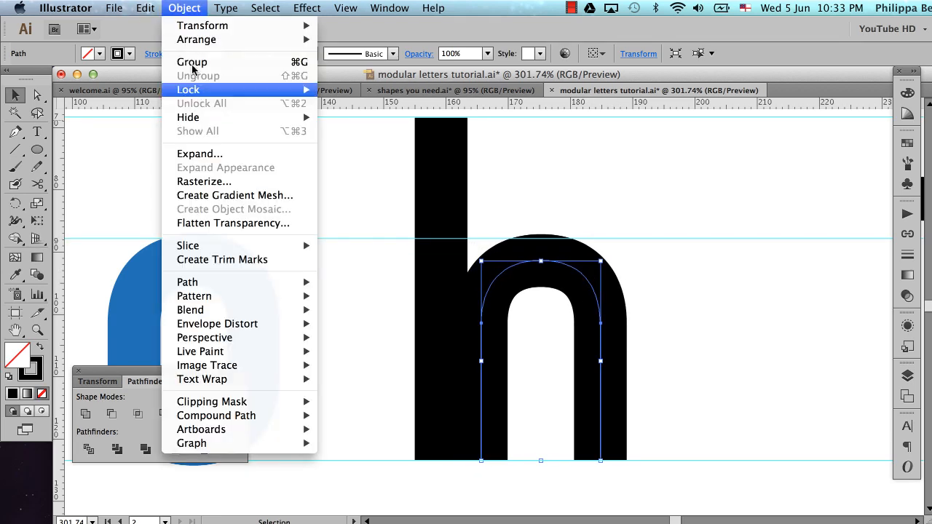
mouse_move(205, 281)
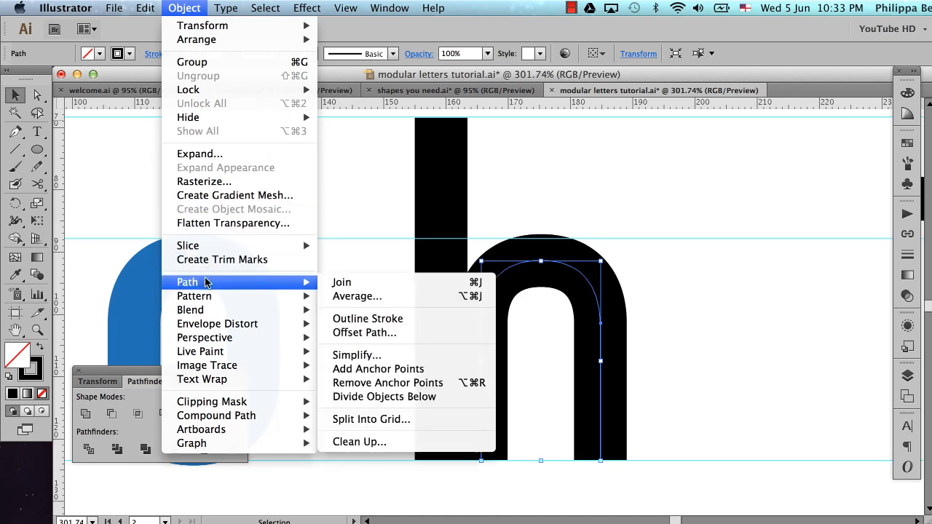
click(331, 320)
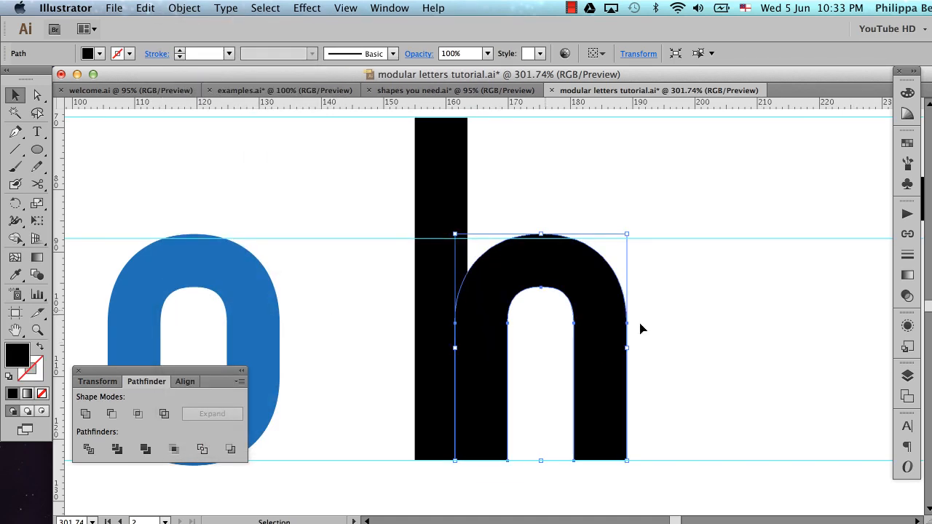
Set the opacity of the h's black stem and arch to 50% and deselect them
drag(362, 256, 549, 395)
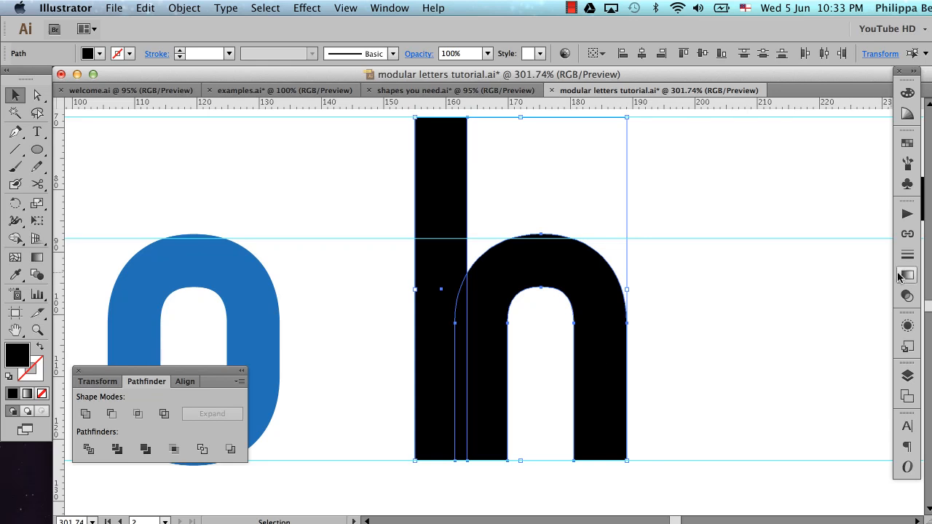
click(906, 296)
click(881, 223)
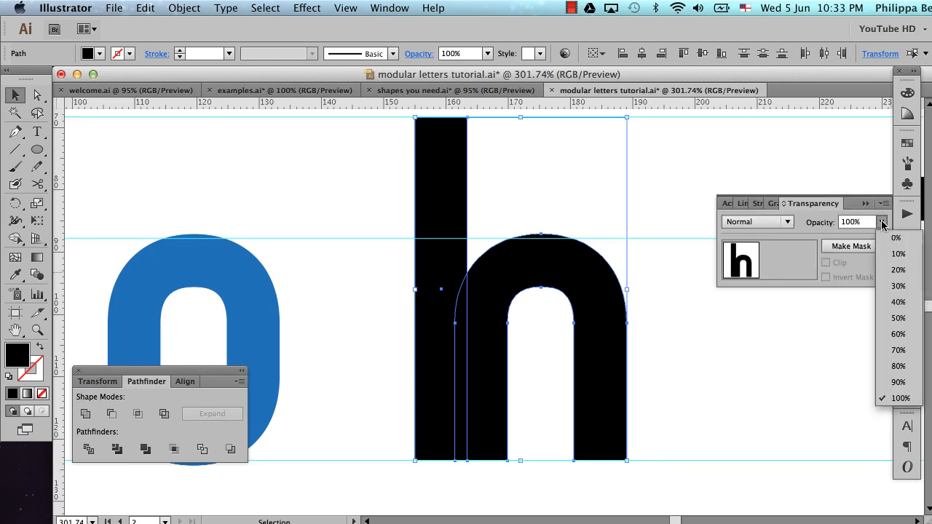
click(898, 319)
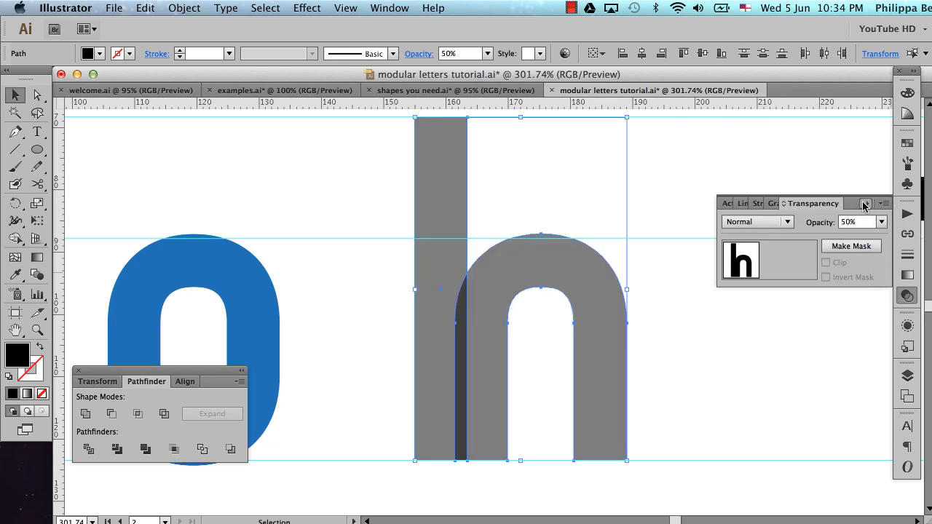
click(865, 204)
click(746, 310)
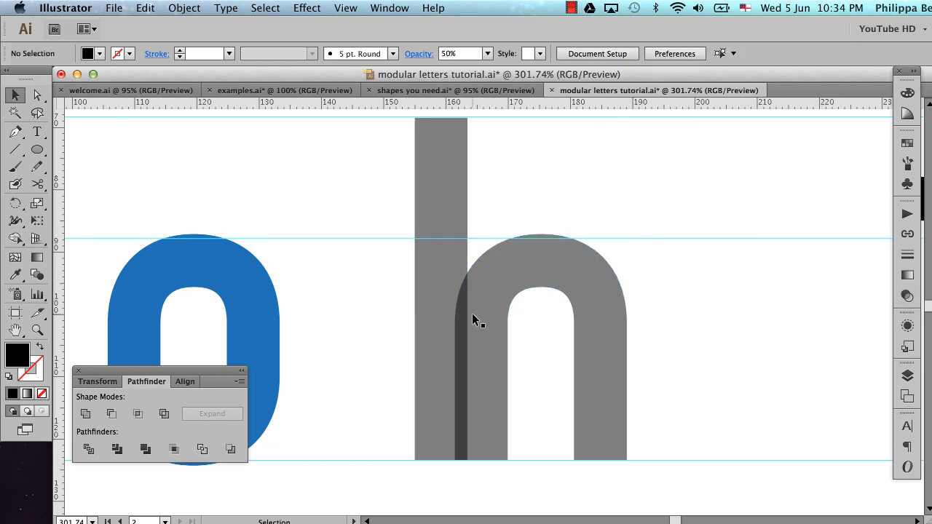
Shift the translucent arch left over the tall stem and align the left edges of both shapes
click(506, 286)
key(Left)
key(Left)
key(Left)
key(Left)
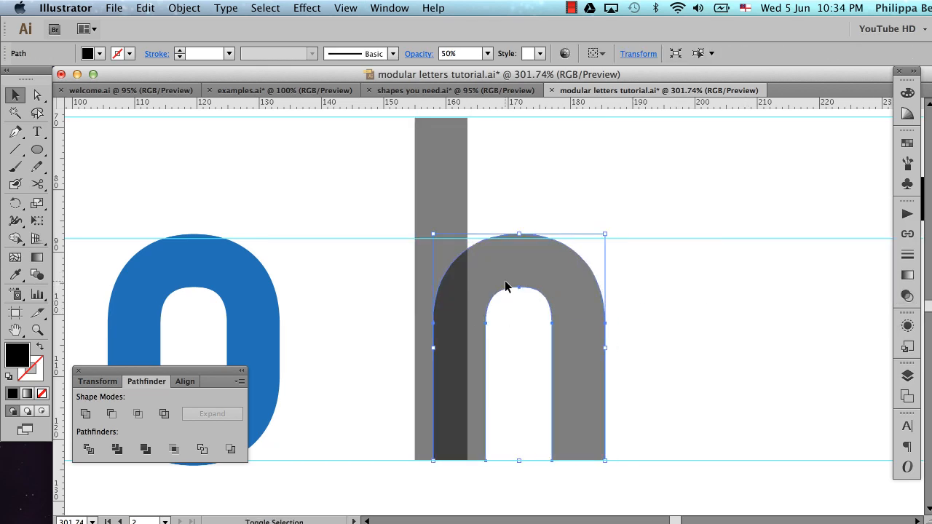
key(Left)
key(Left)
key(Left)
key(Left)
key(Left)
key(Left)
key(Left)
key(Left)
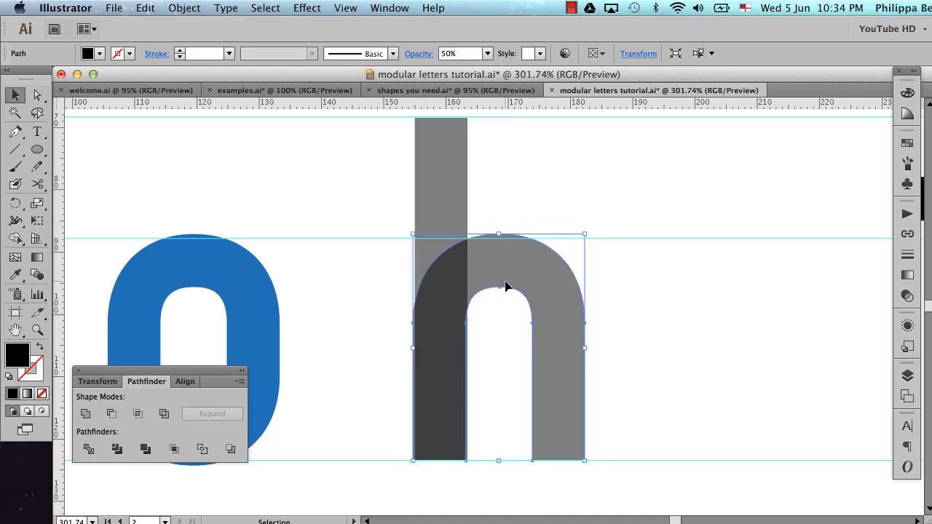
key(Right)
key(Right)
key(Right)
key(Right)
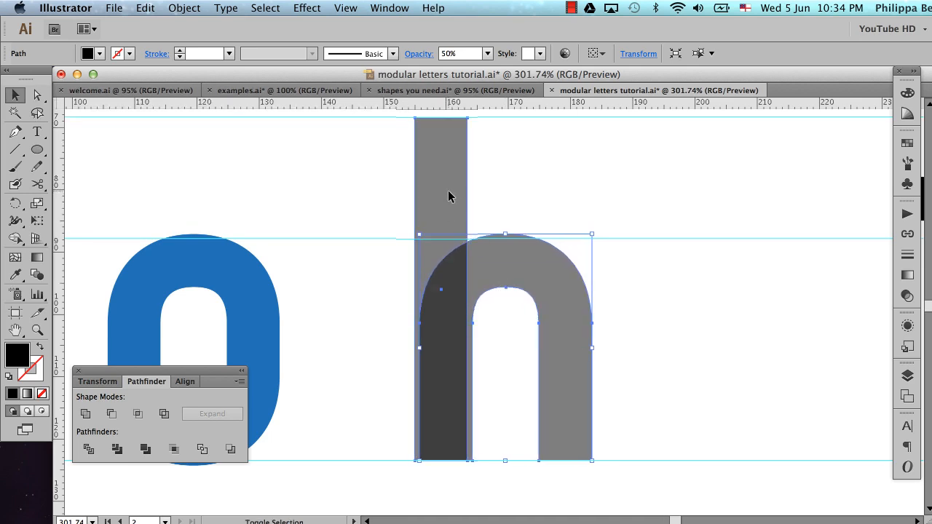
shift+click(438, 195)
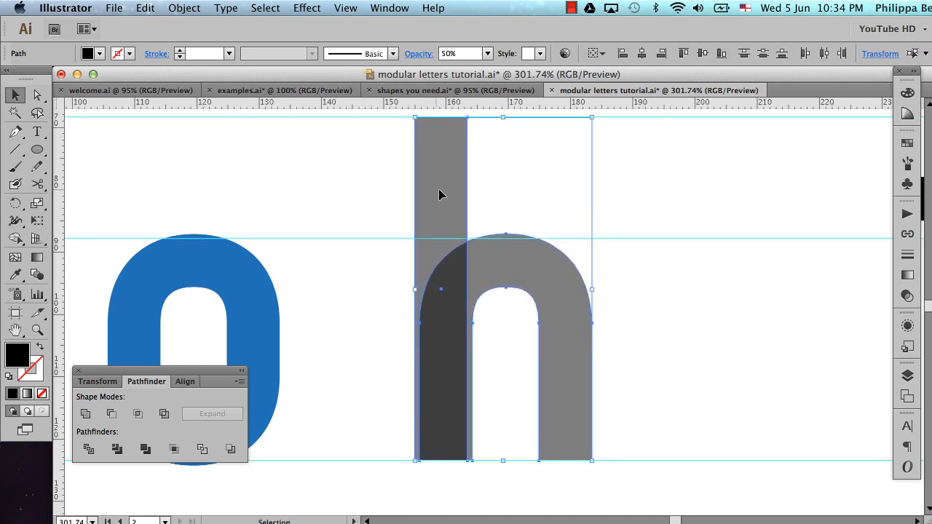
click(624, 53)
click(610, 328)
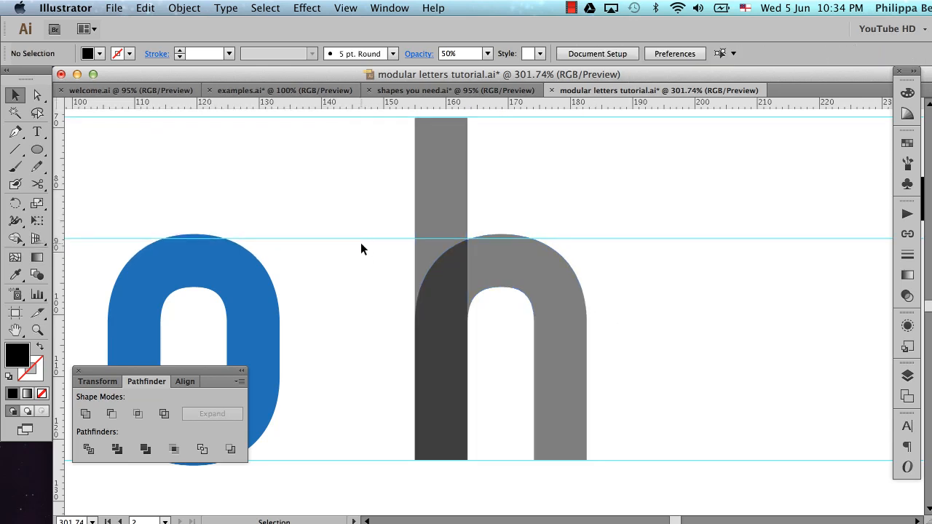
Colour the h's stem and arch with the o's blue fill using the Eyedropper tool and deselect them
drag(361, 245, 518, 374)
key(i)
click(247, 306)
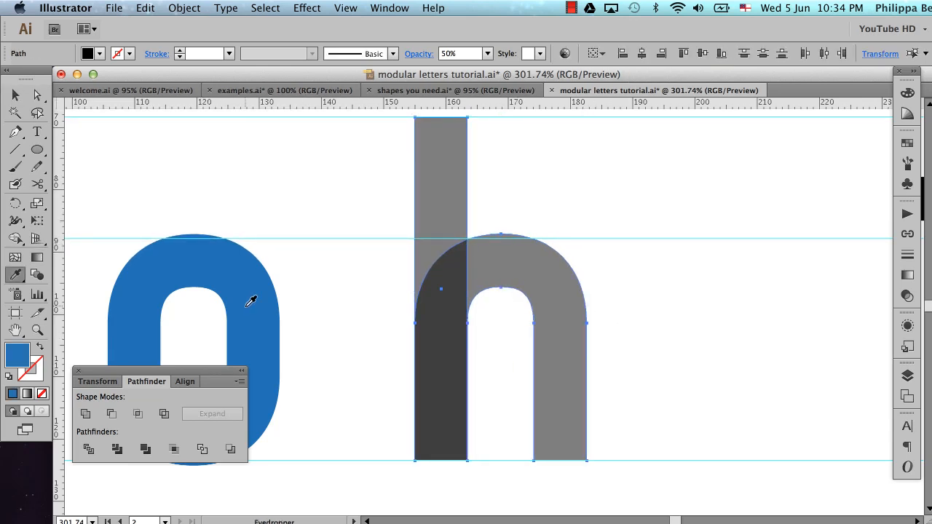
key(super+shift+a)
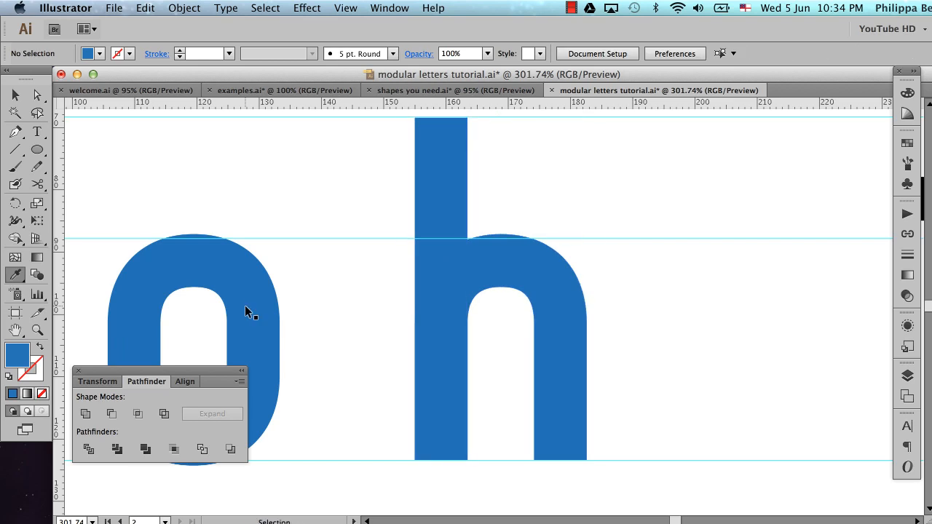
Hide the guides and inspect the blue h without them
key(super+semicolon)
scroll(483, 319, up, 1)
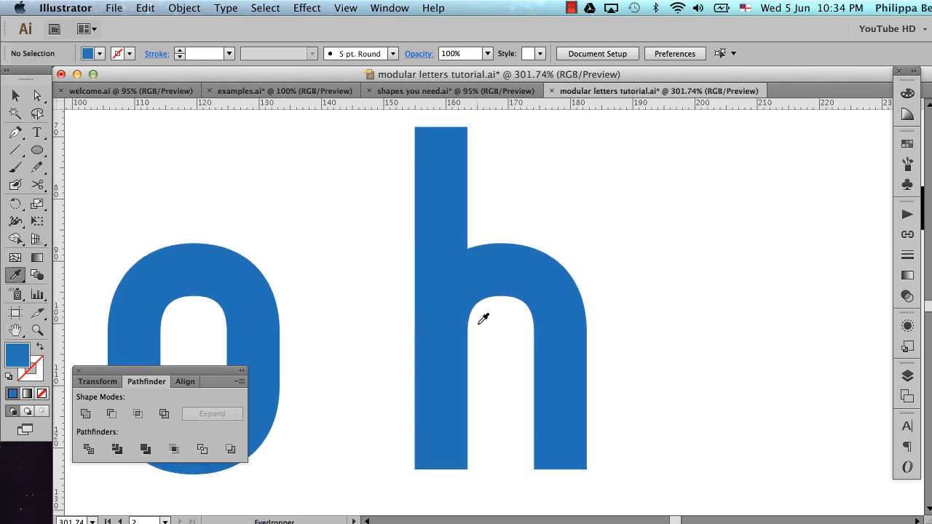
key(v)
scroll(621, 278, up, 4)
scroll(621, 277, down, 5)
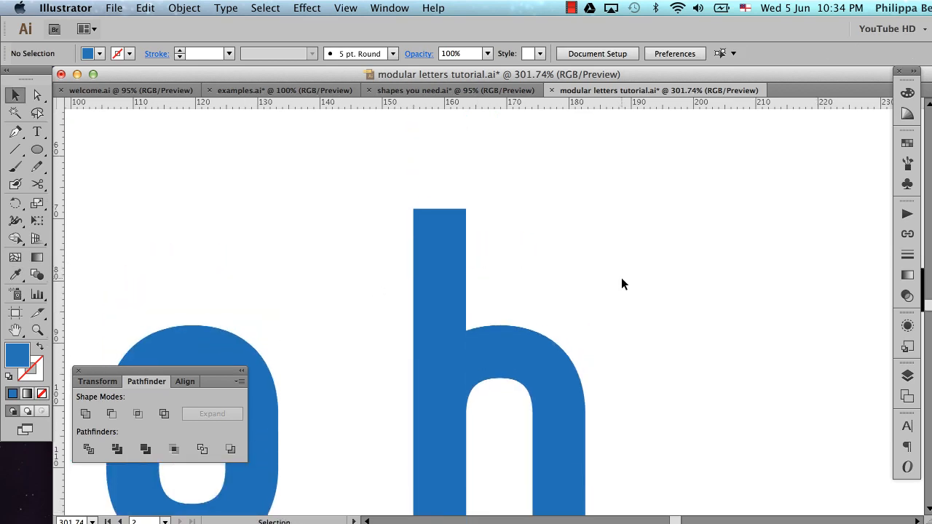
scroll(621, 277, down, 2)
scroll(621, 278, up, 4)
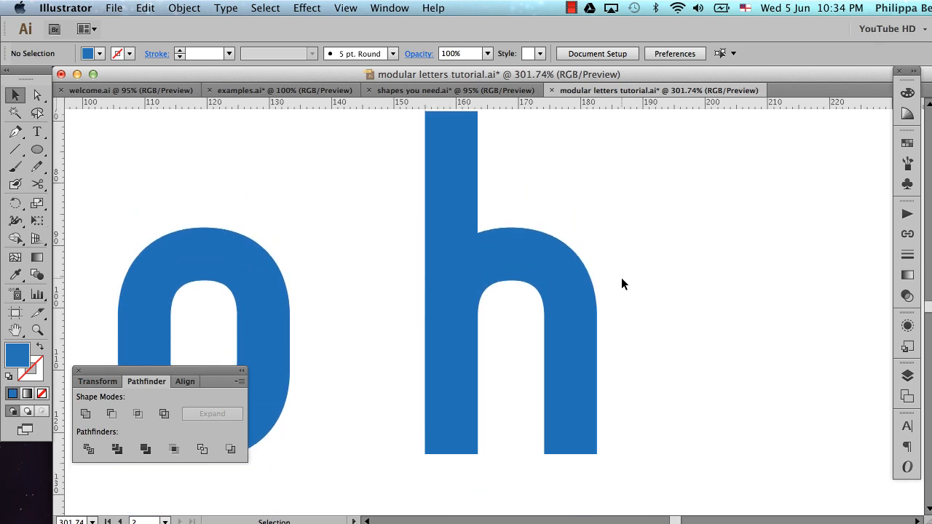
scroll(621, 278, down, 1)
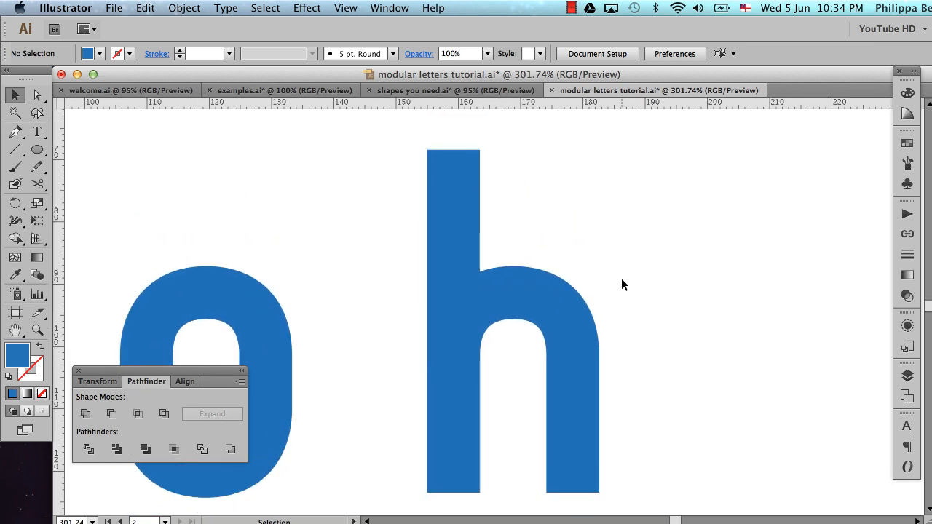
Move the whole blue h horizontally closer to the blue o
alt+super+click(513, 305)
alt+super+click(512, 304)
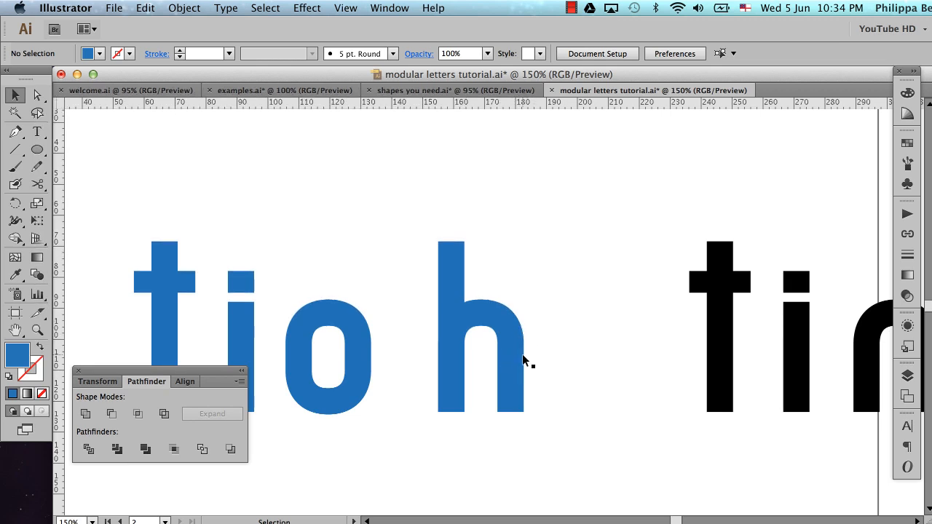
drag(426, 203, 565, 434)
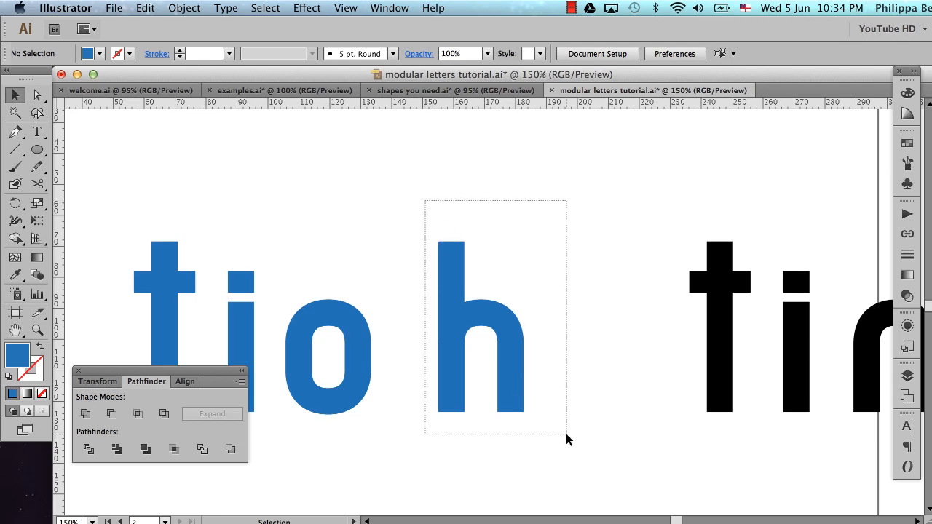
drag(511, 368, 478, 366)
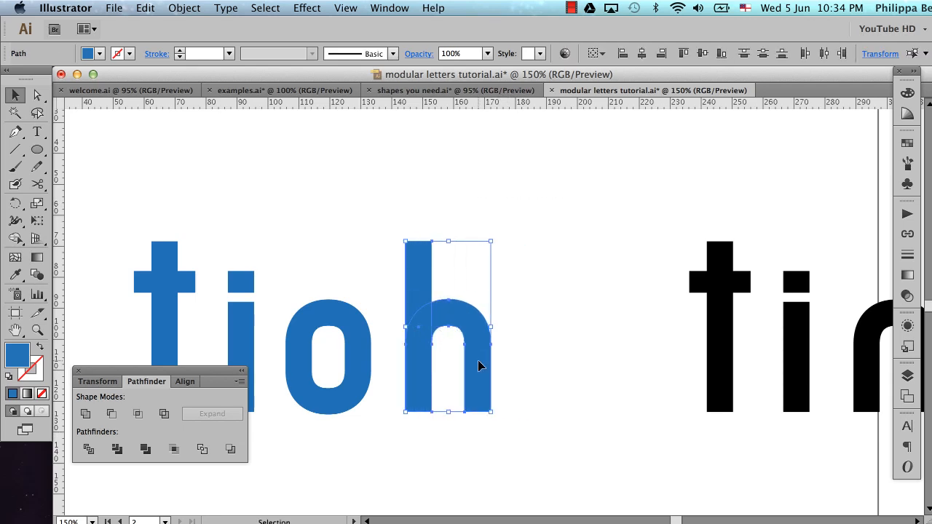
Place a copy of the blue h directly below the original and deselect it
scroll(462, 268, down, 3)
scroll(462, 268, left, 2)
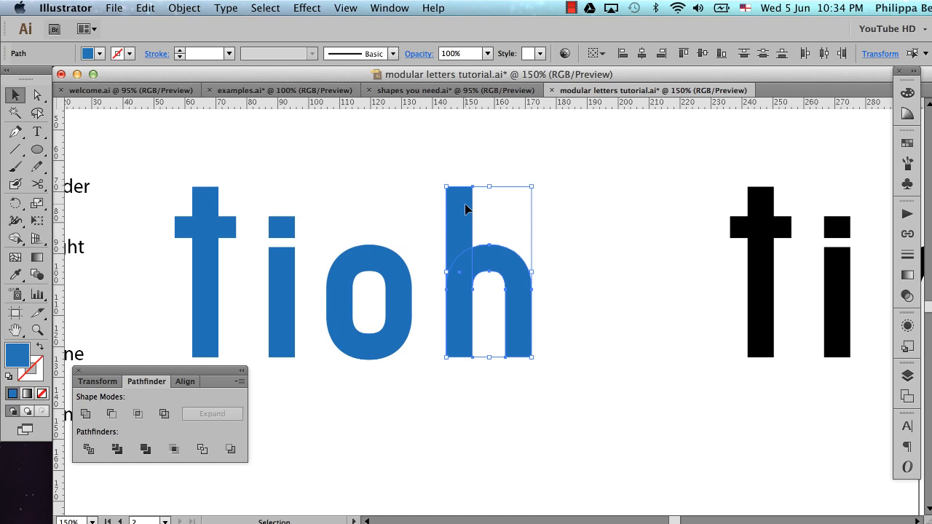
drag(466, 209, 466, 417)
click(509, 428)
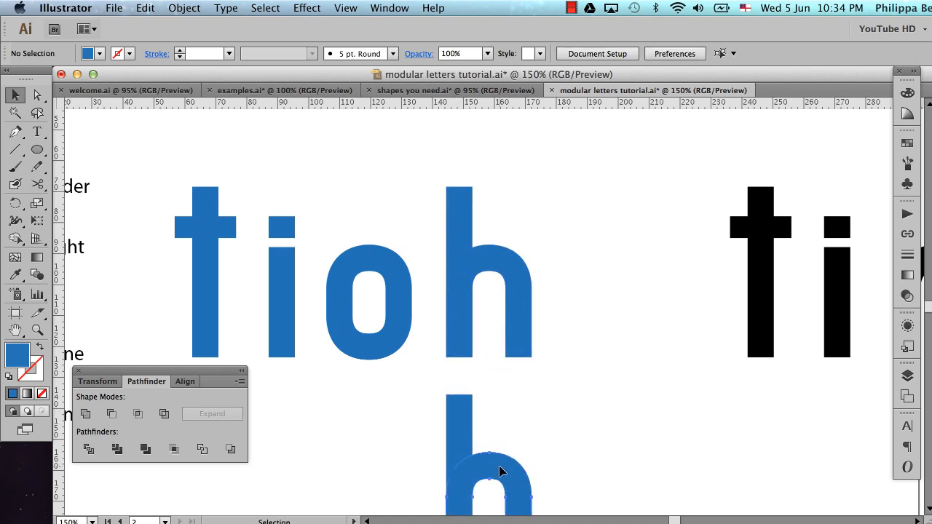
Set the opacity of the lower h copy's stem and arch to 50%
click(499, 470)
shift+click(459, 442)
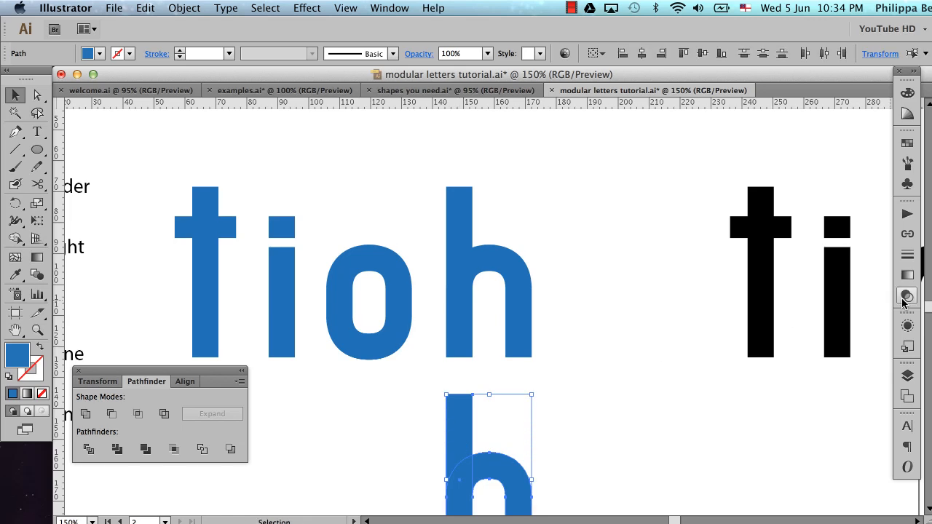
click(907, 296)
click(882, 222)
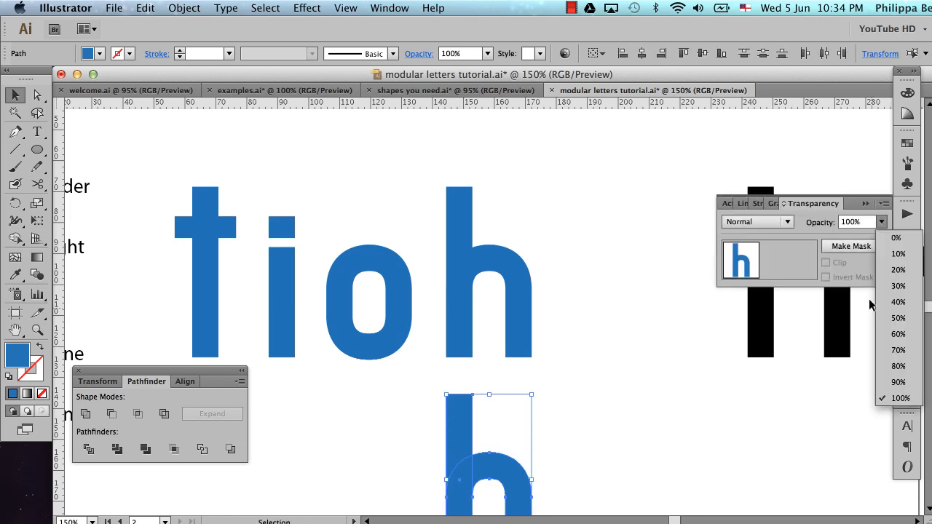
click(897, 319)
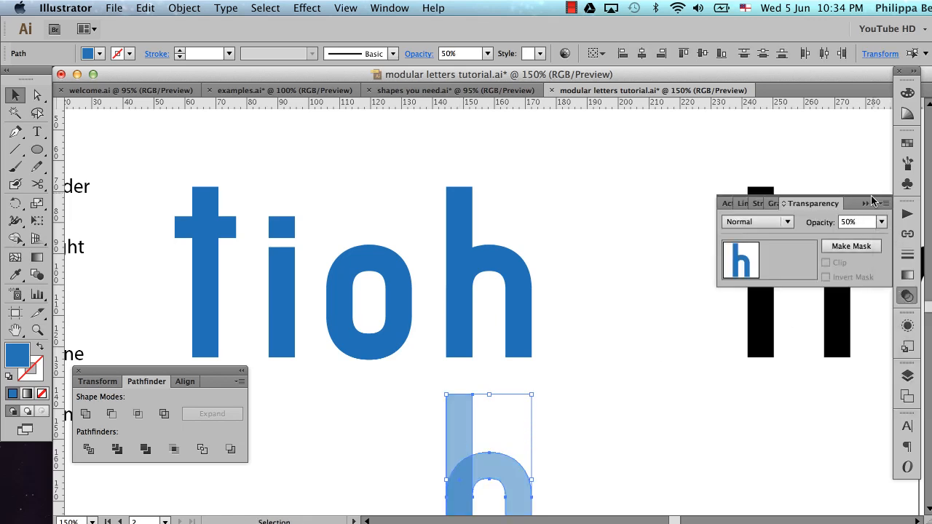
click(873, 201)
Unite the original h's stem and arch into a single shape with Pathfinder and deselect it
drag(532, 204, 462, 293)
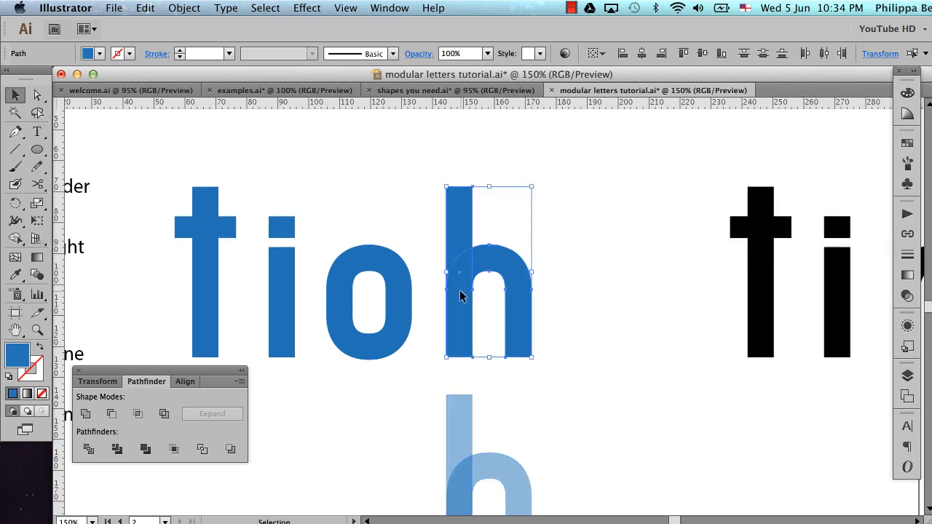
click(85, 418)
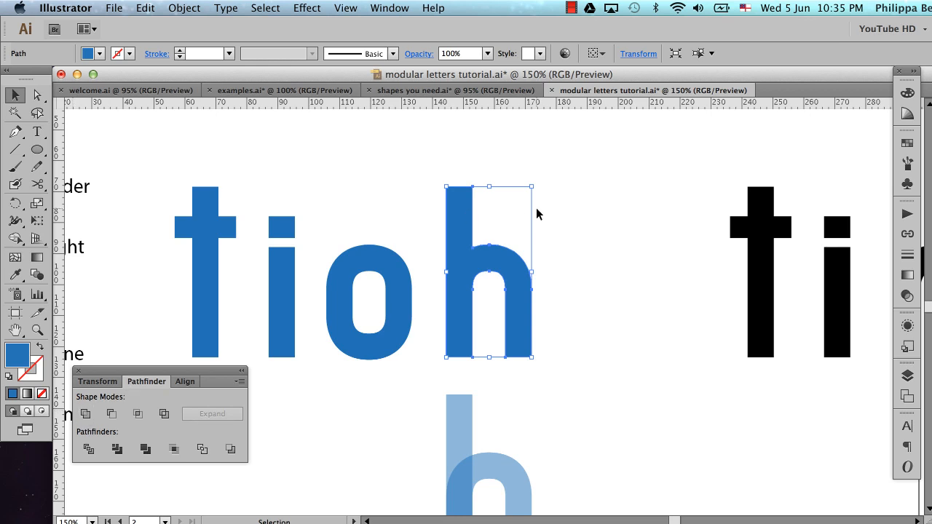
click(566, 233)
scroll(566, 235, right, 2)
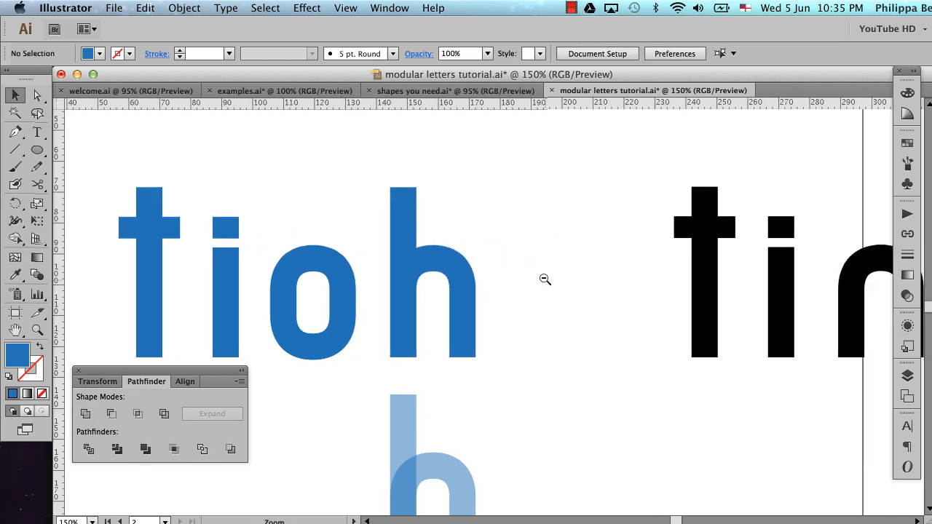
alt+super+click(550, 283)
scroll(550, 288, down, 1)
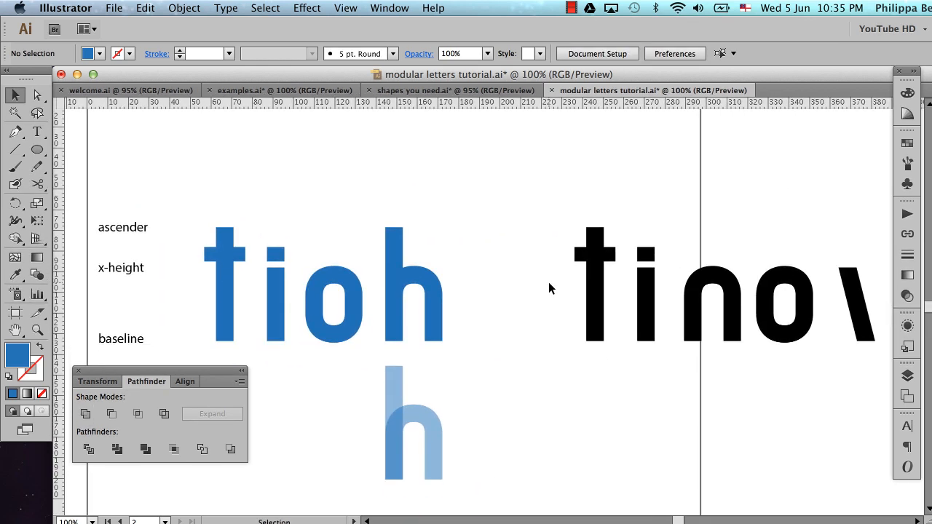
click(647, 298)
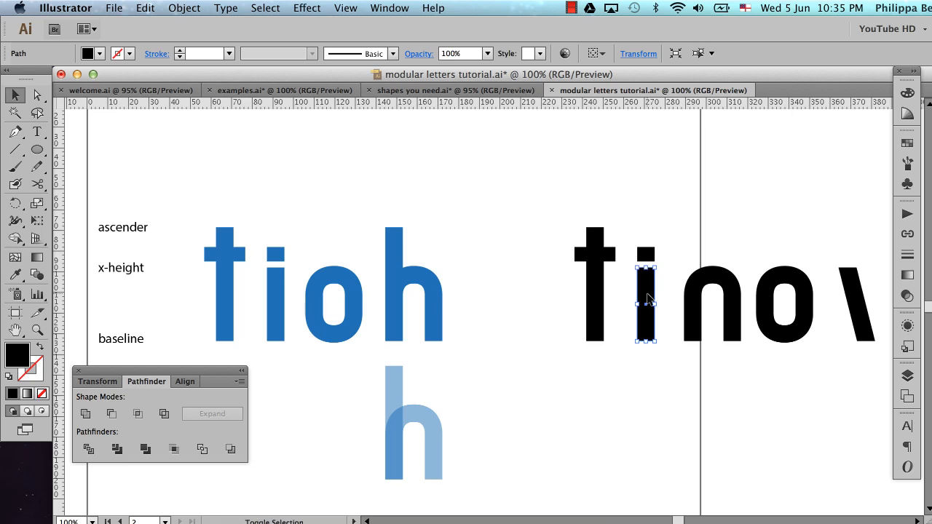
shift+click(696, 311)
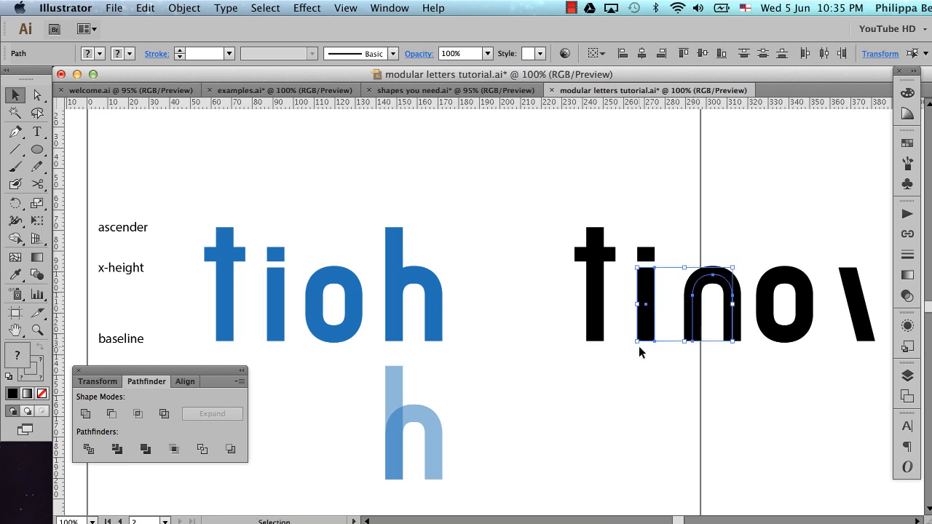
click(622, 362)
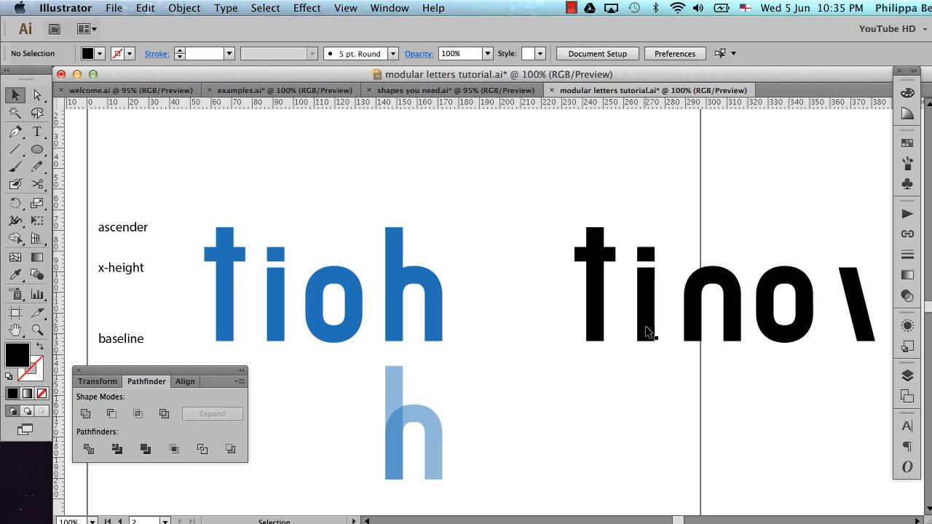
Place copies of the black i's stem and the lower h's arch in the space after the blue h, and select both
click(646, 331)
drag(646, 331, 478, 332)
click(430, 427)
drag(430, 452, 548, 305)
shift+click(481, 319)
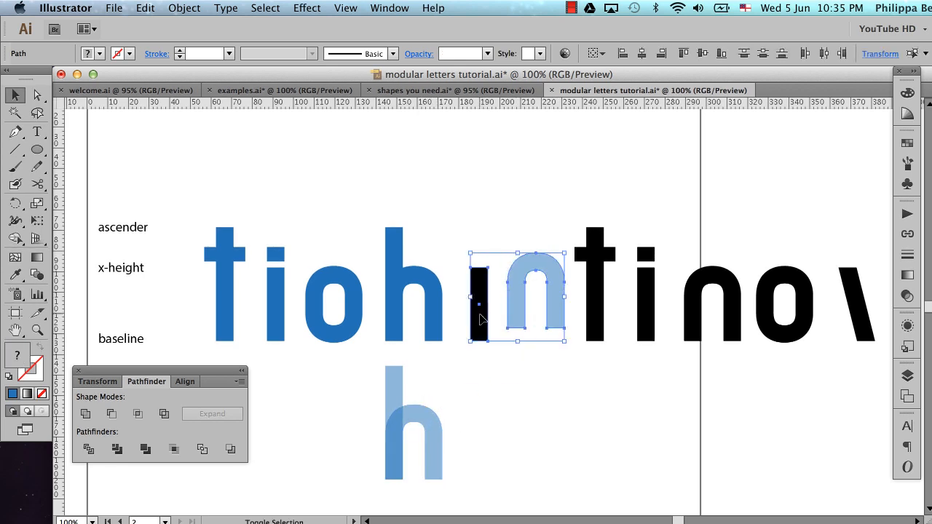
Align the copied stem and arch by their bottom and left edges to form an n, and deselect them
click(720, 54)
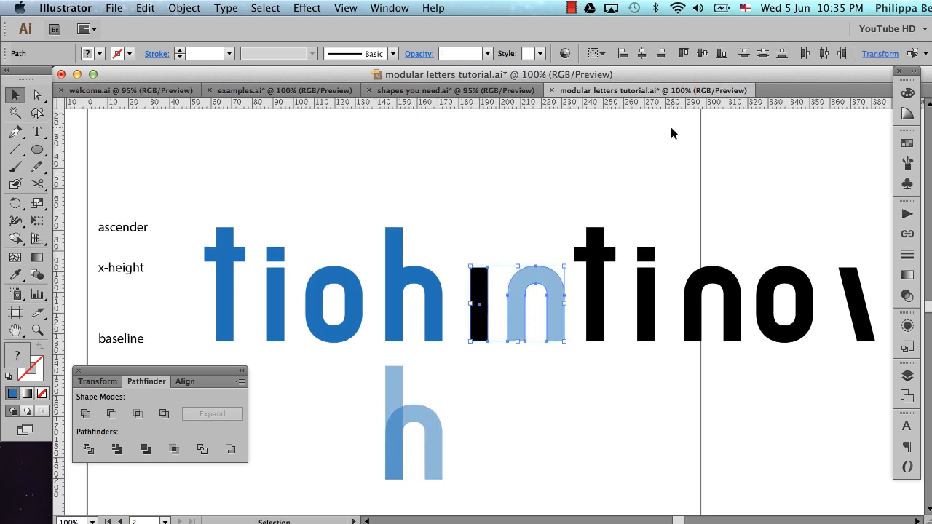
click(622, 54)
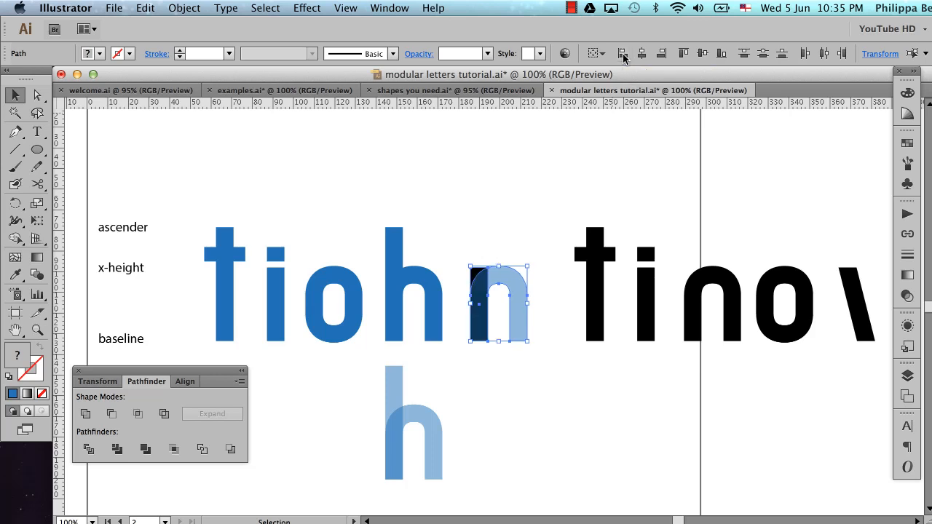
click(555, 283)
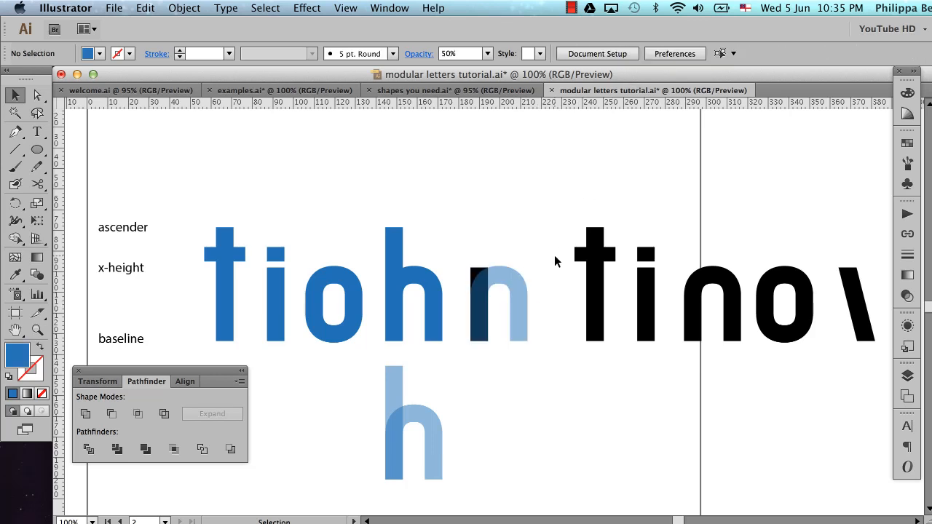
Recolor the n's stem and arch with the solid blue sampled from the h using the Eyedropper, and deselect them
drag(466, 255, 554, 326)
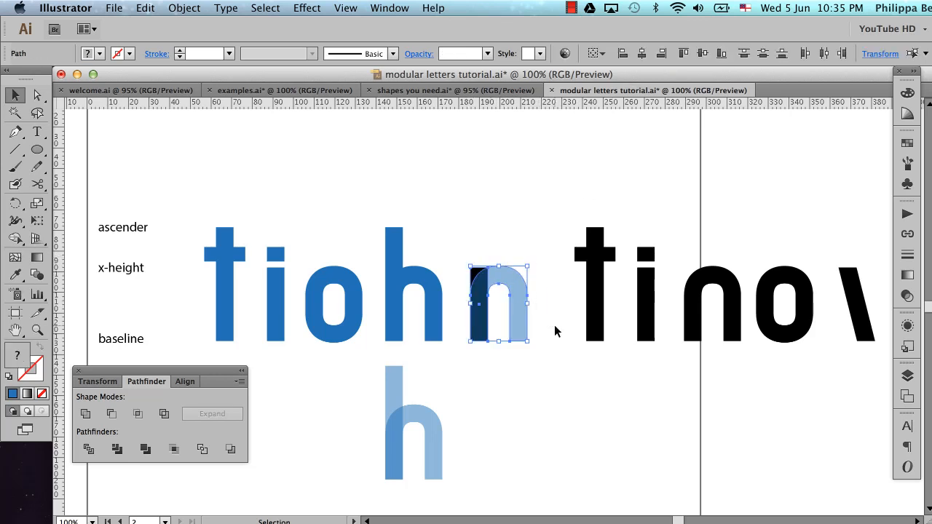
key(i)
click(437, 306)
key(super+shift+a)
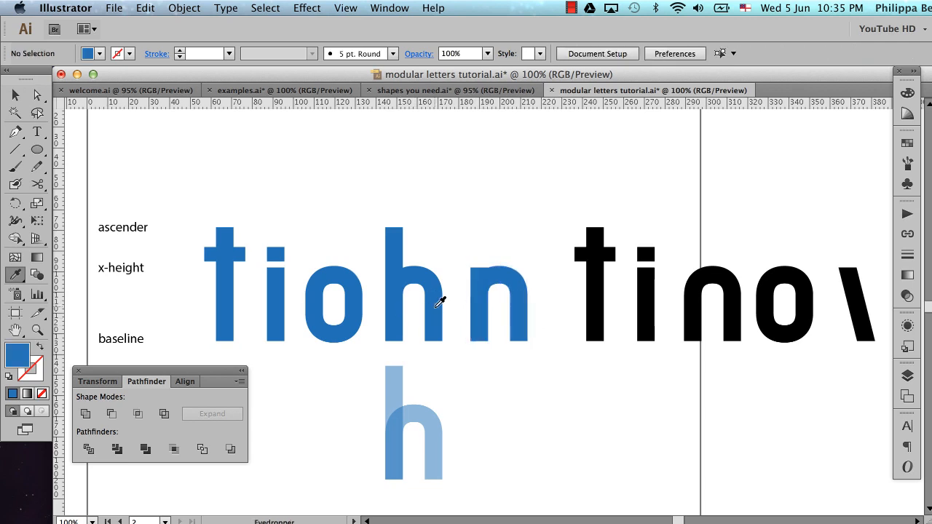
key(v)
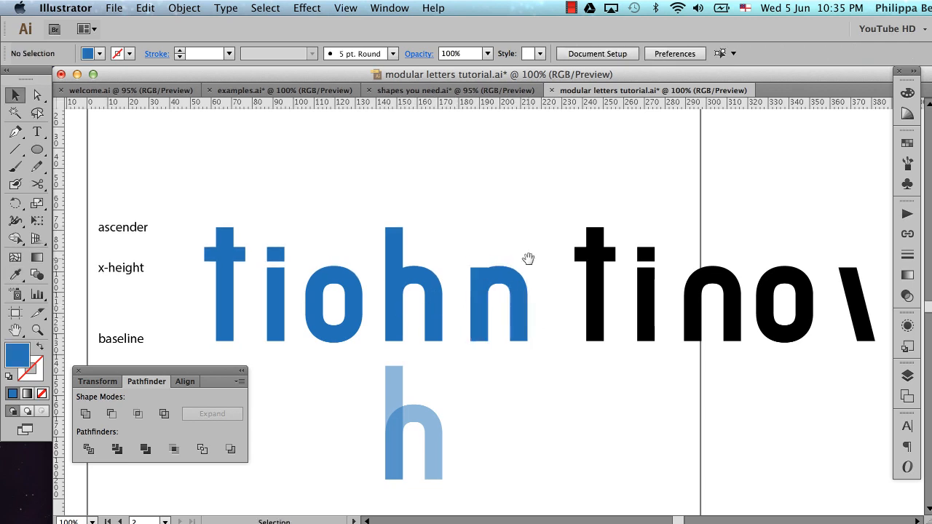
Examine the join between the n's stem and arch up close and compare it with the neighboring letters
key(z)
drag(445, 243, 518, 289)
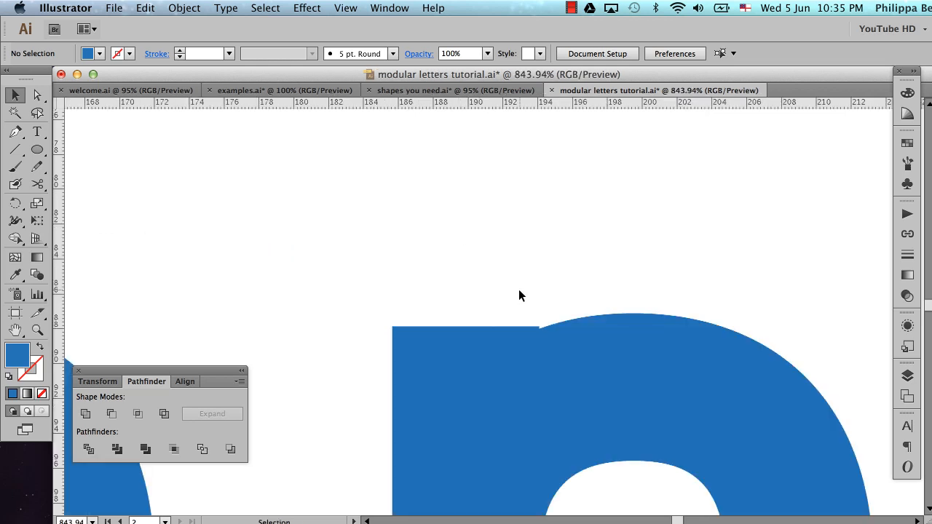
scroll(602, 255, down, 5)
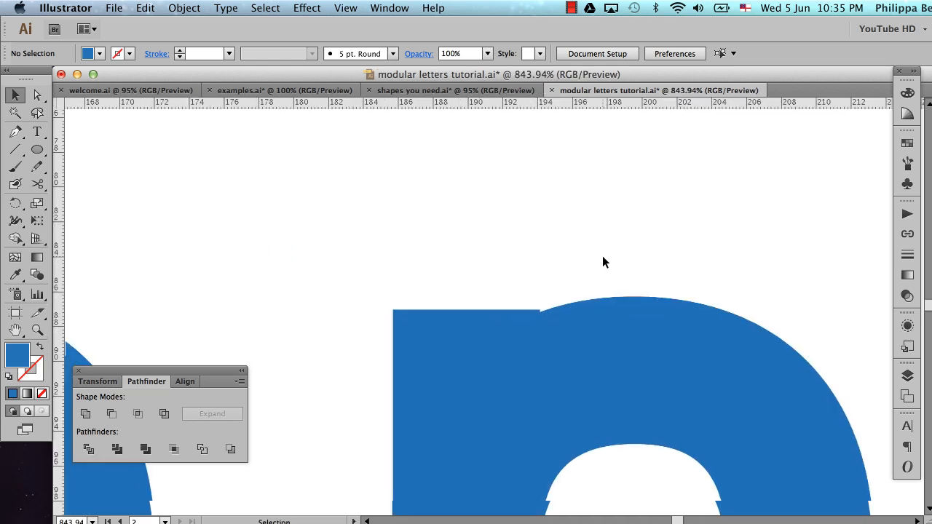
alt+super+click(572, 364)
alt+super+click(572, 367)
alt+super+click(572, 366)
alt+super+click(572, 366)
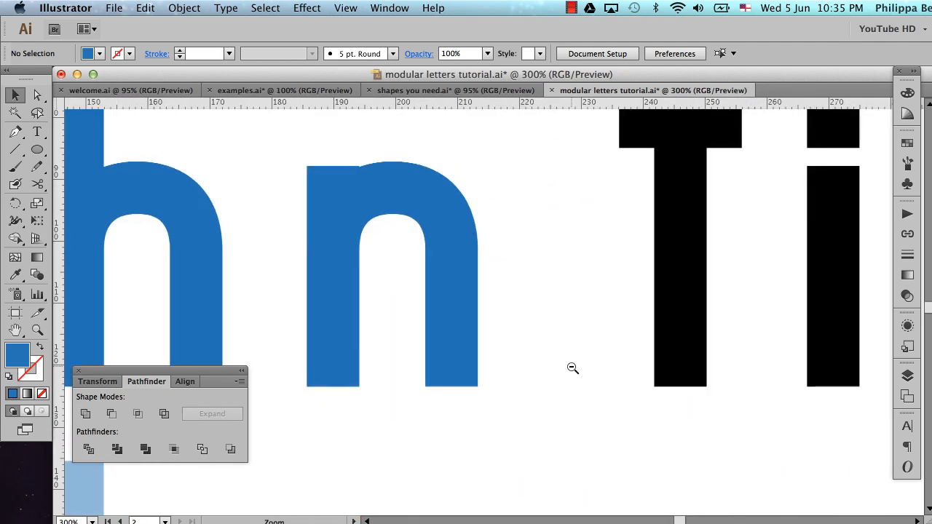
alt+super+click(572, 366)
scroll(572, 369, left, 4)
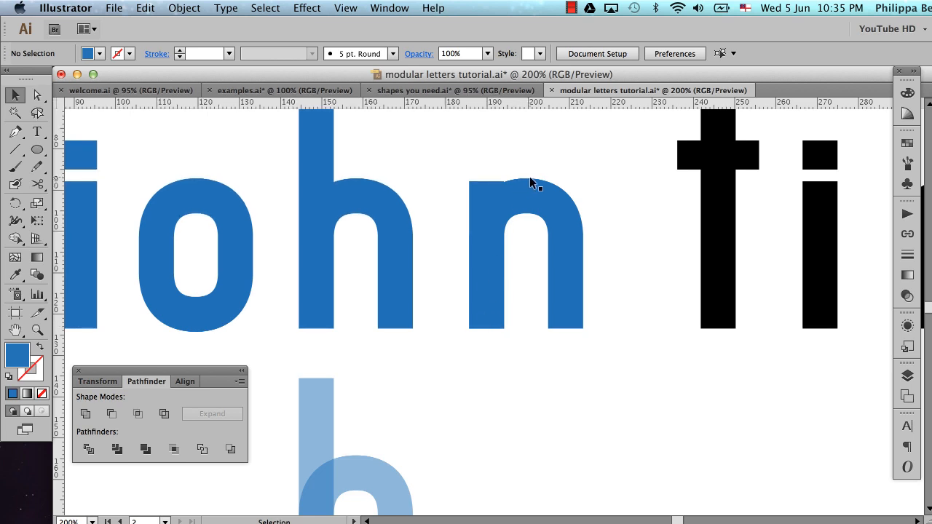
Set the opacity of the blue n's stem and arch to 50% and deselect them
click(523, 196)
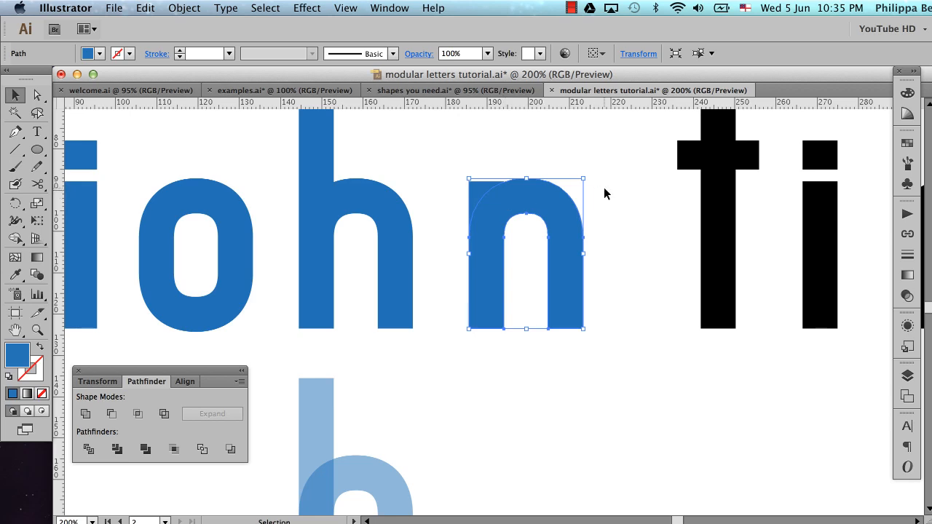
key(super+space)
drag(426, 158, 603, 276)
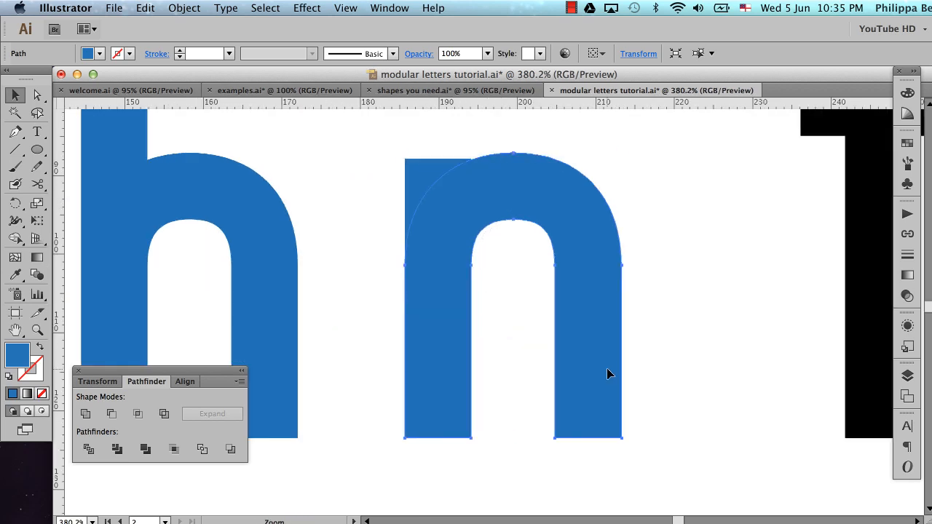
shift+click(439, 177)
click(906, 296)
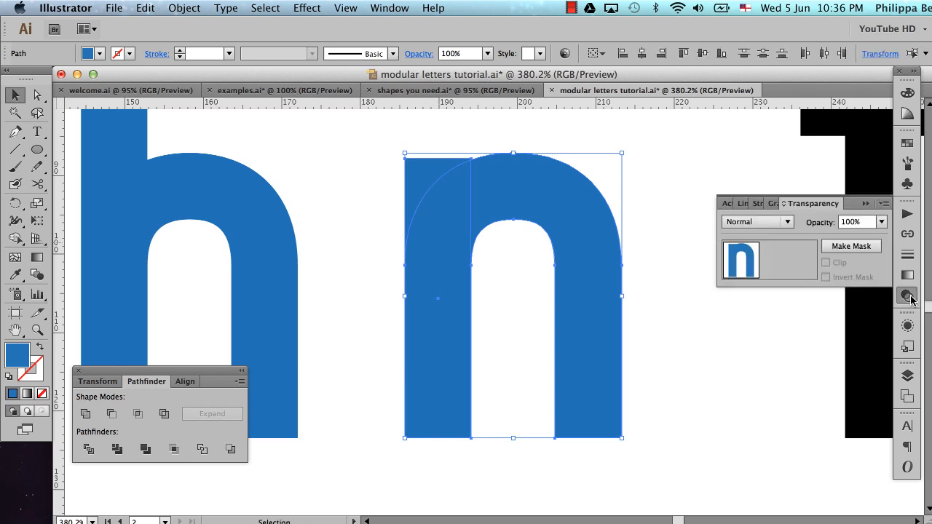
click(881, 219)
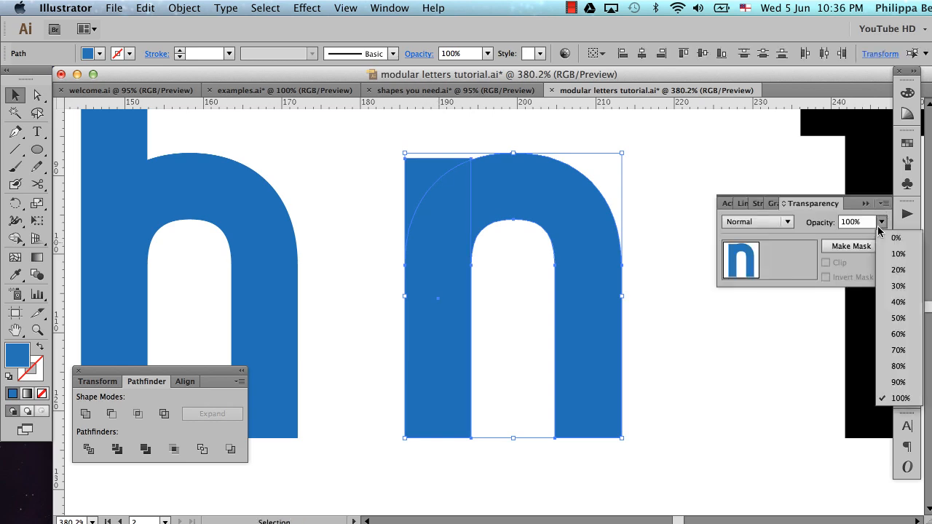
click(900, 322)
click(866, 204)
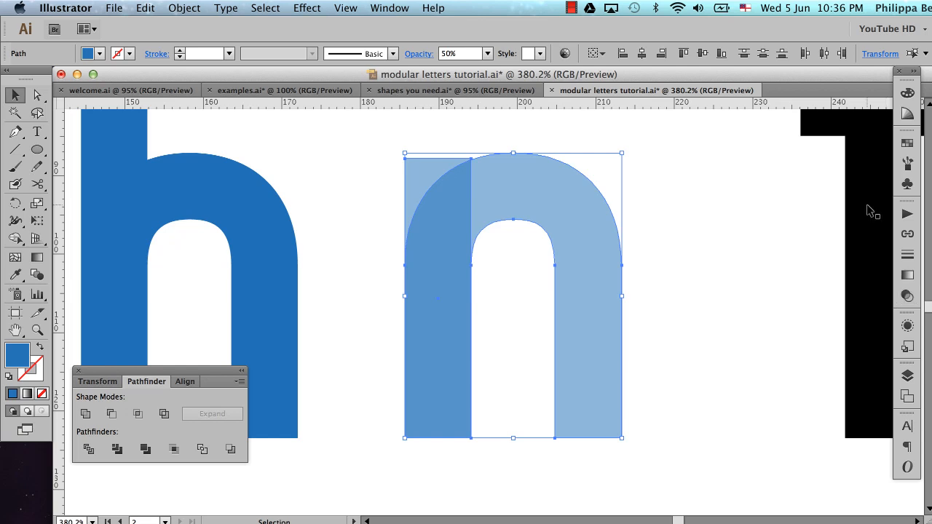
click(745, 247)
Bring the n's arch shape to the front of the stacking order and deselect it
key(a)
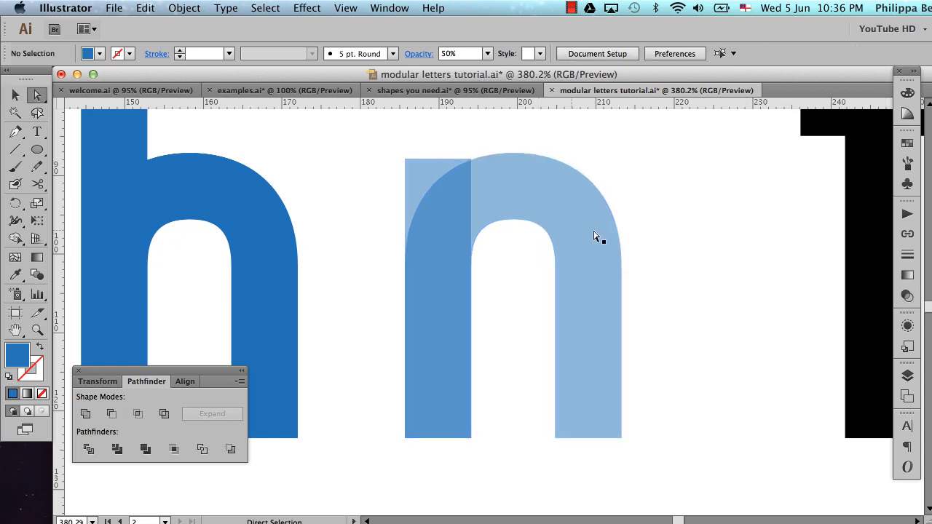
click(500, 200)
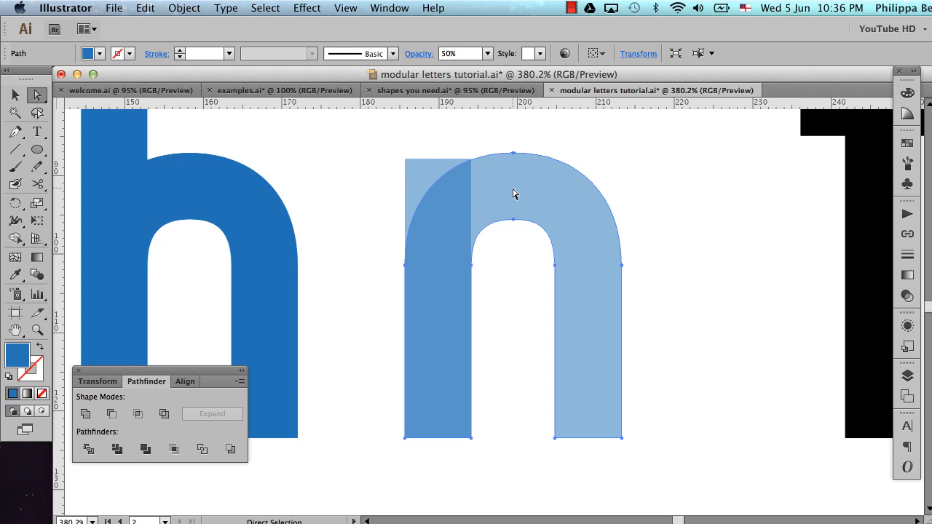
key(super+shift+bracketright)
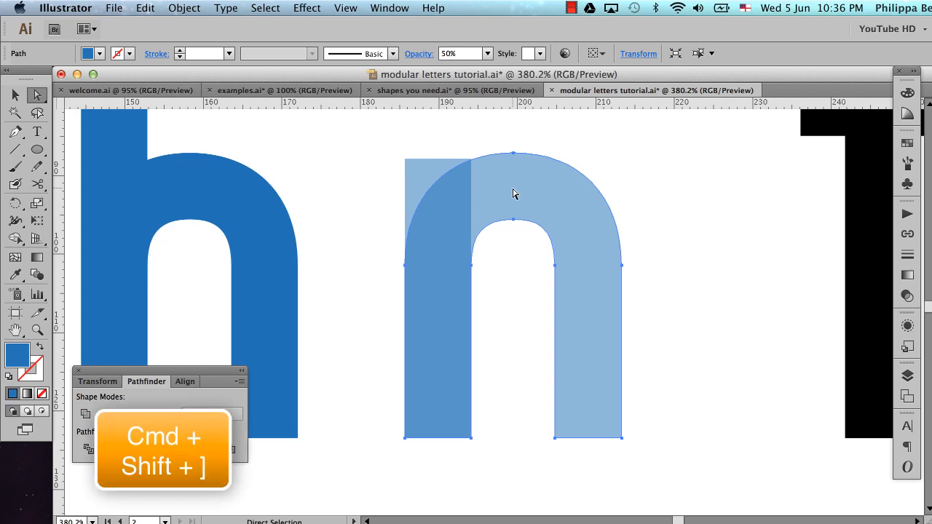
key(super+shift+bracketright)
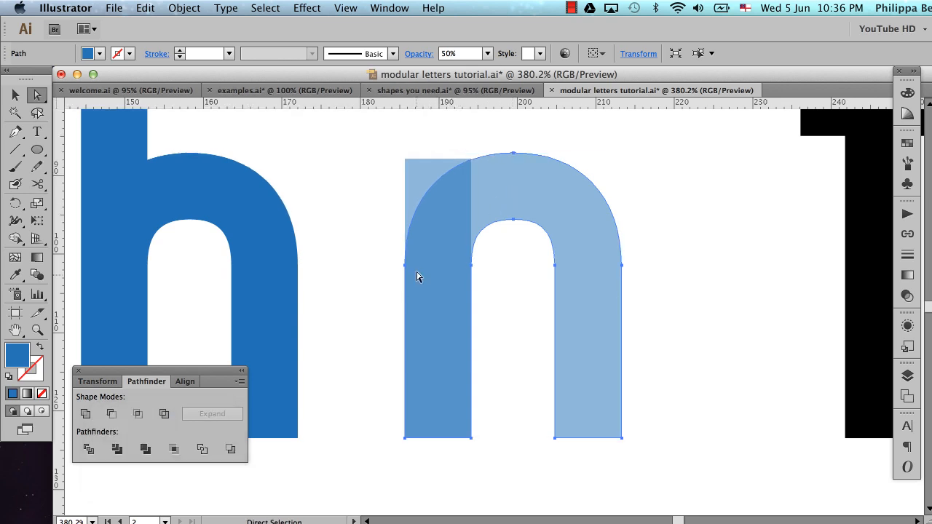
click(388, 267)
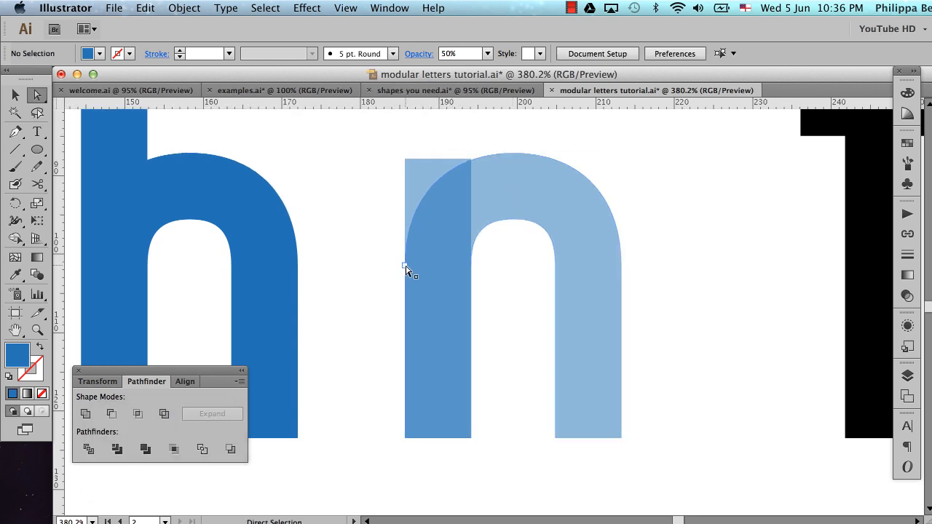
Nudge the two outer left anchor points of the n's arch inward to X 187.401 mm with Direct Selection
click(406, 268)
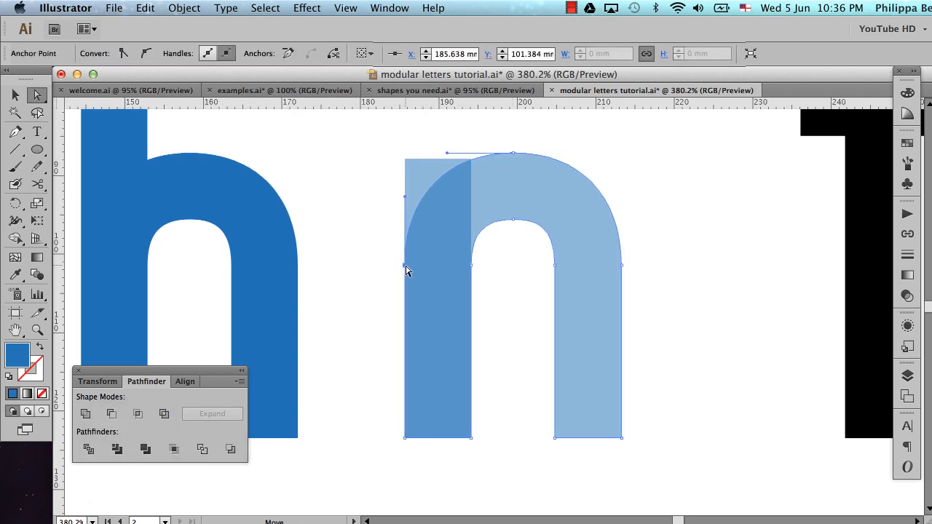
shift+click(404, 439)
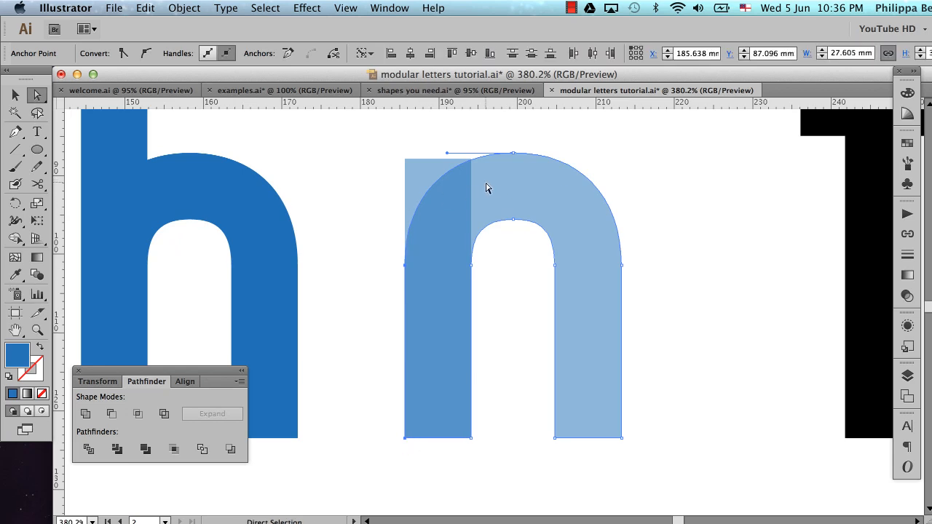
key(Right)
key(Right)
key(Right)
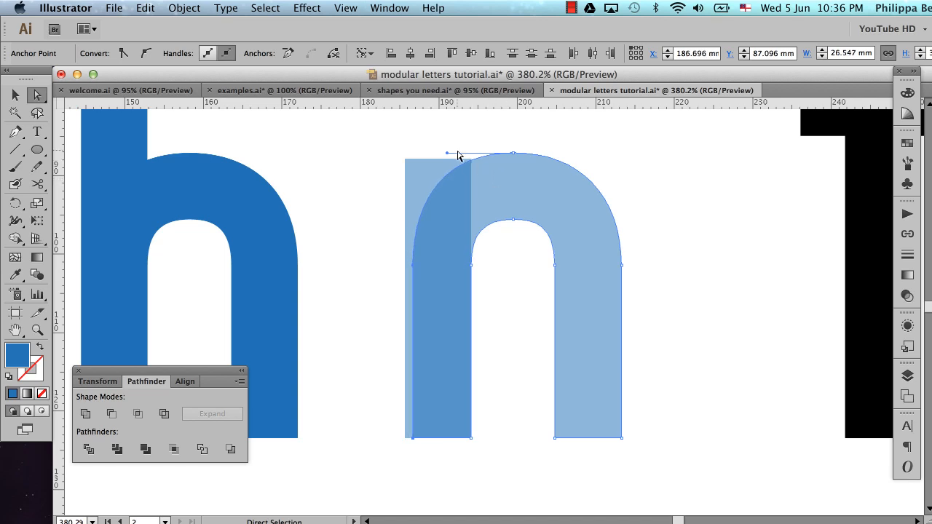
key(Right)
key(Right)
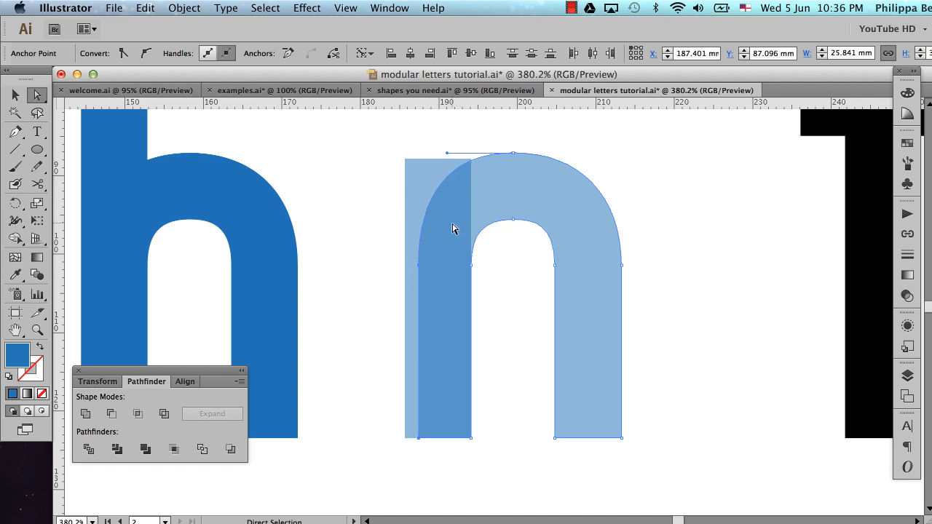
Move the n arch's top outer anchor point to X 199.813 mm, adjust its left direction handle, and deselect the arch
click(464, 155)
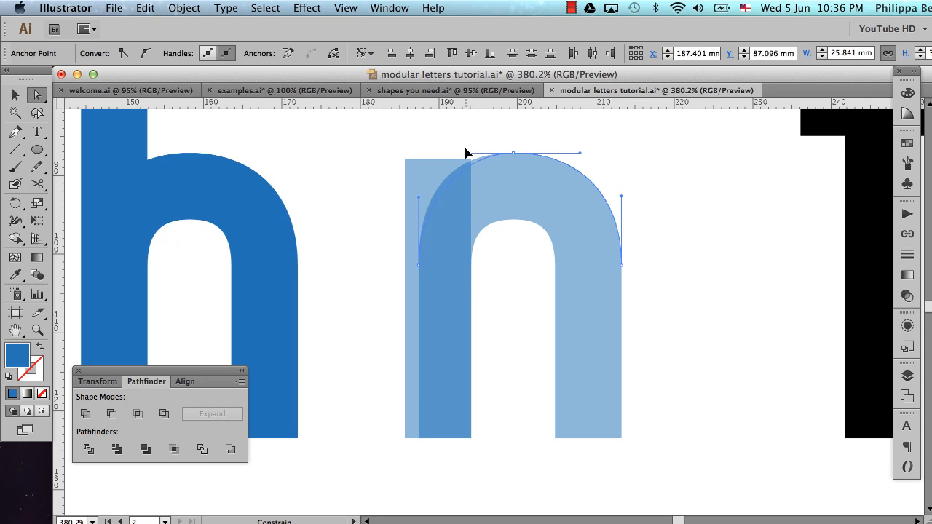
click(465, 153)
click(514, 155)
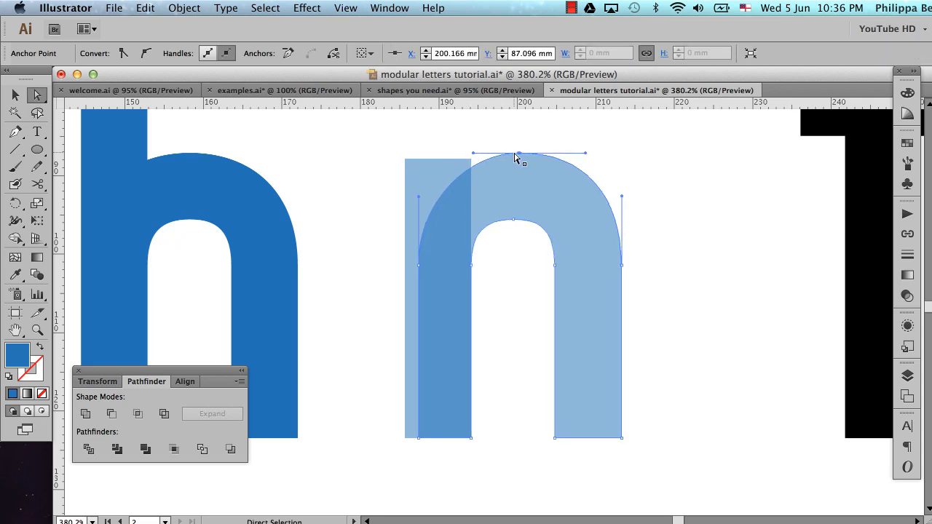
drag(516, 156, 514, 155)
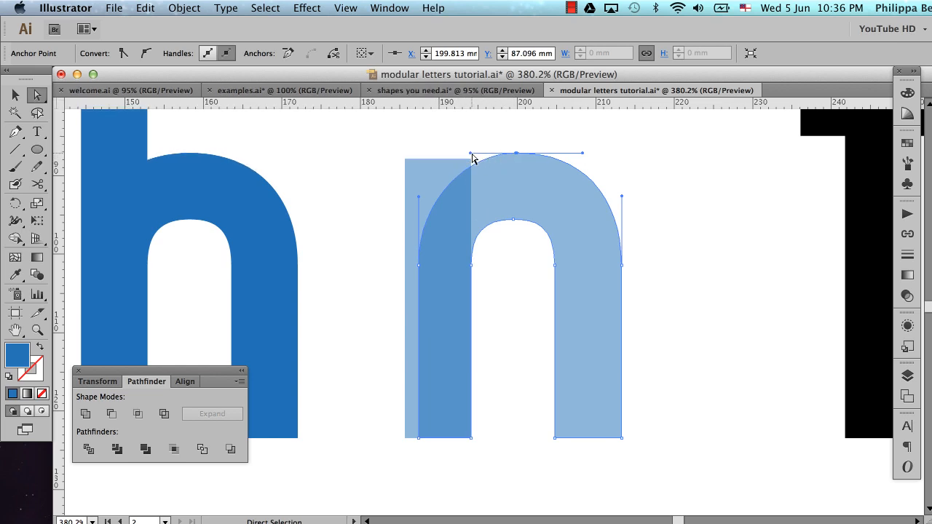
drag(471, 155, 464, 153)
key(super+shift+a)
key(v)
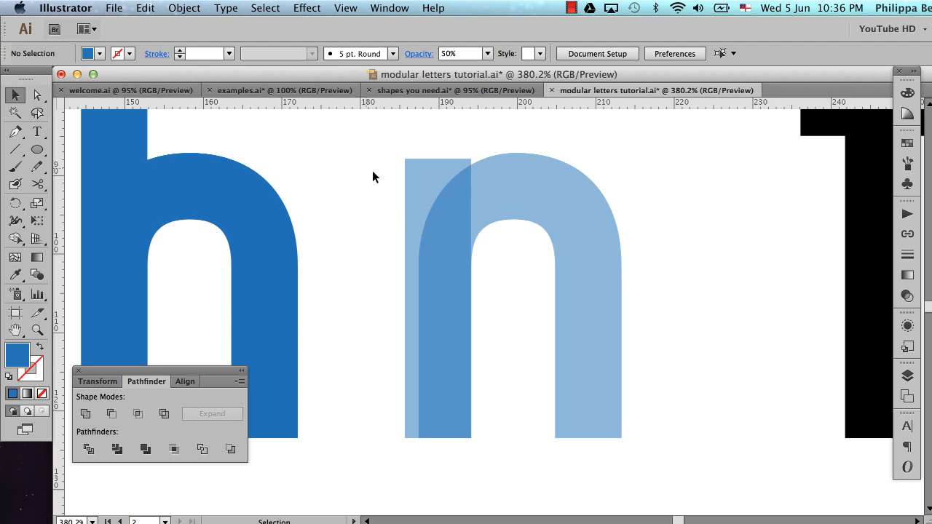
Restore the n's stem and arch to the h's solid blue at full opacity with the Eyedropper, and deselect them
drag(365, 167, 518, 291)
key(i)
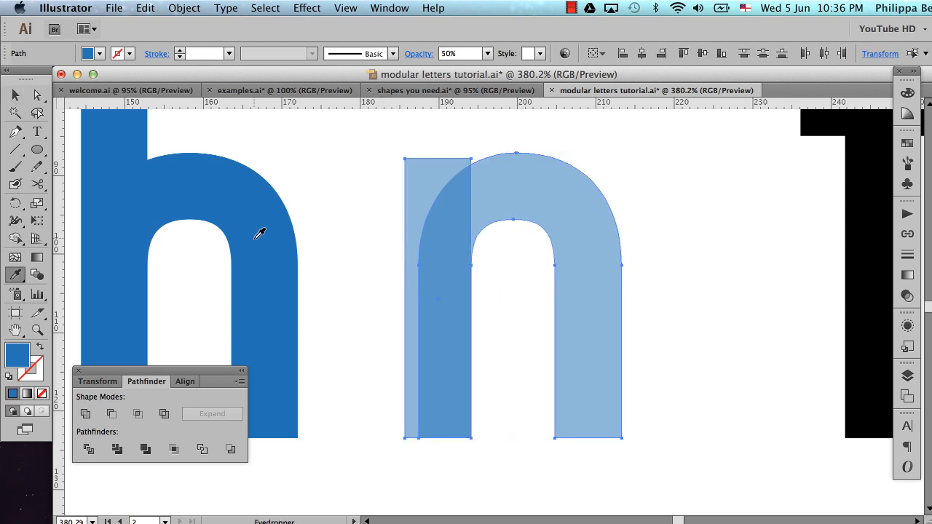
click(257, 234)
key(super+shift+a)
key(v)
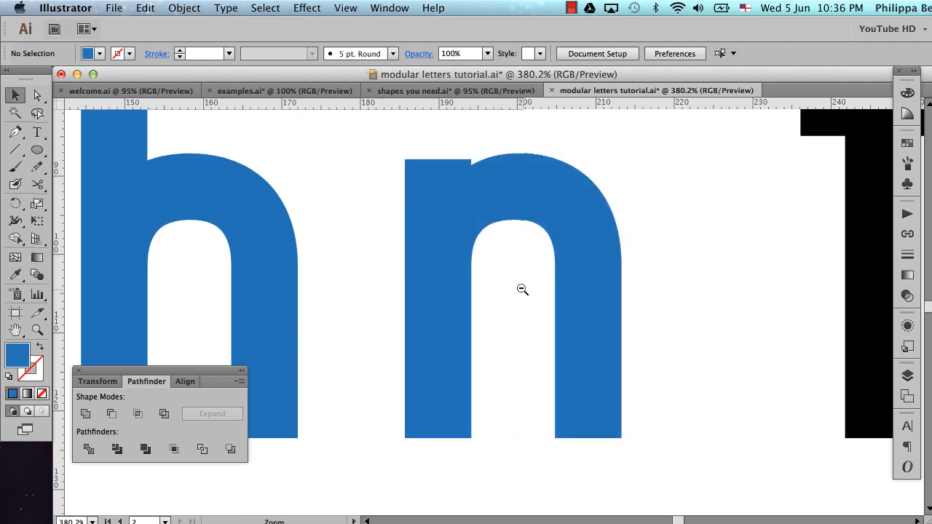
Place a copy of the blue n's stem and arch below the original, beside the semi-transparent h copy
alt+super+click(522, 289)
alt+super+click(482, 318)
scroll(482, 320, down, 3)
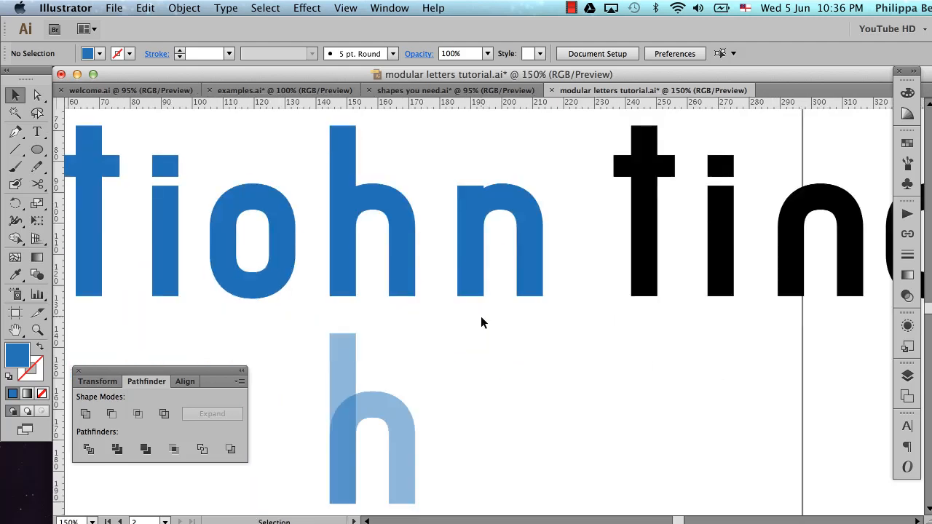
click(509, 207)
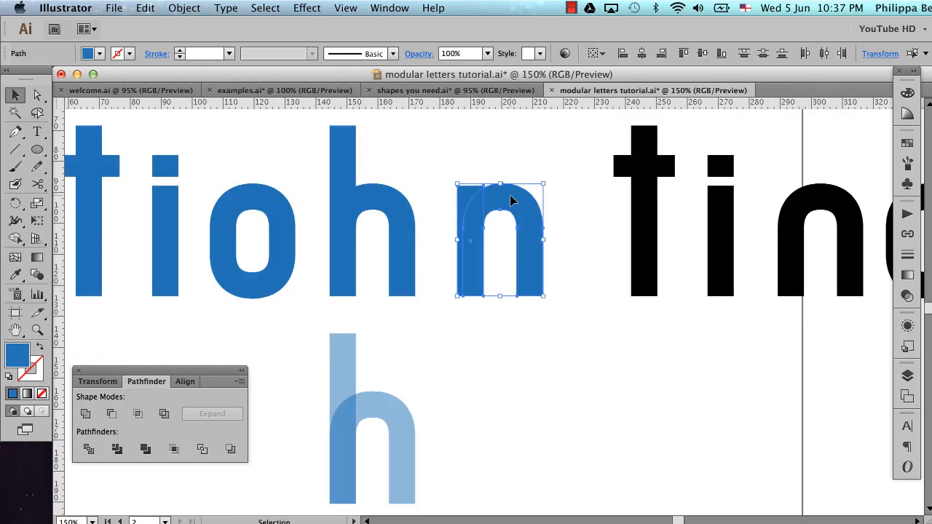
drag(514, 200, 518, 366)
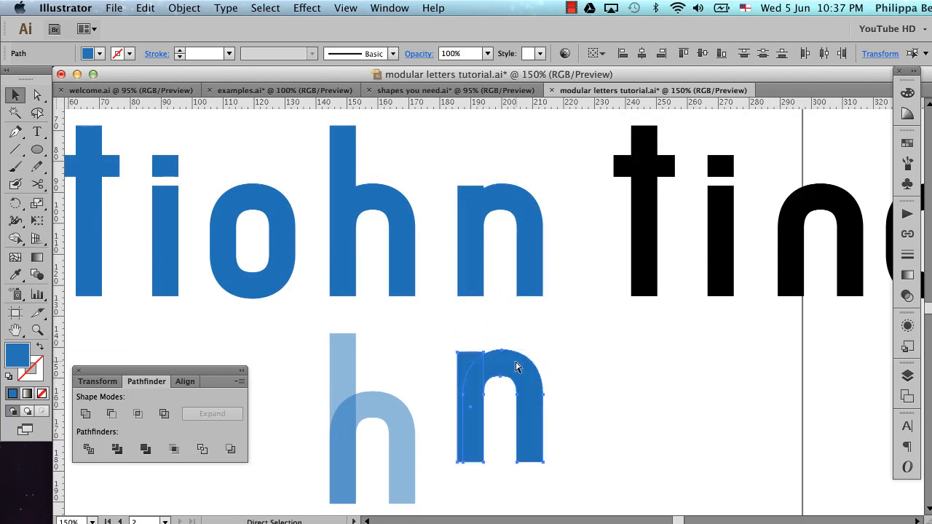
Align the bottom edges of the semi-transparent h copy and the n copy beneath the blue letters, and deselect them
click(364, 420)
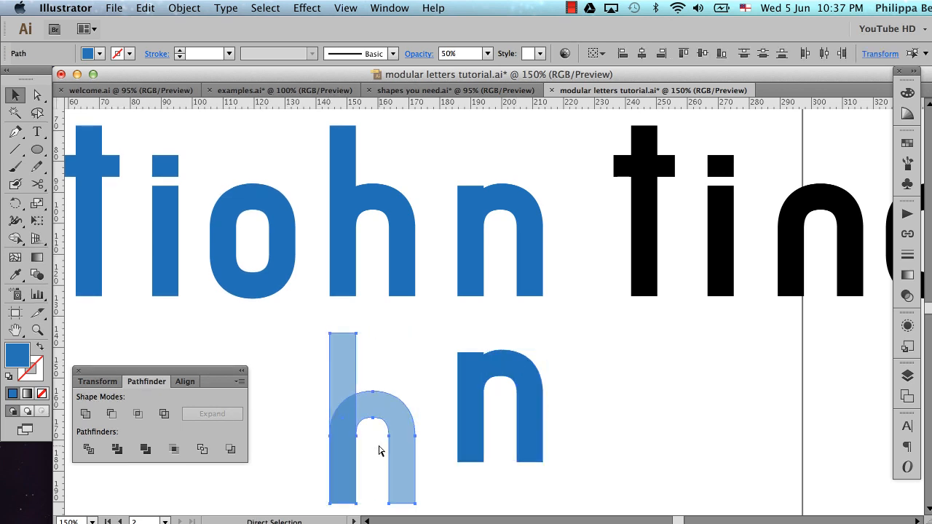
click(480, 383)
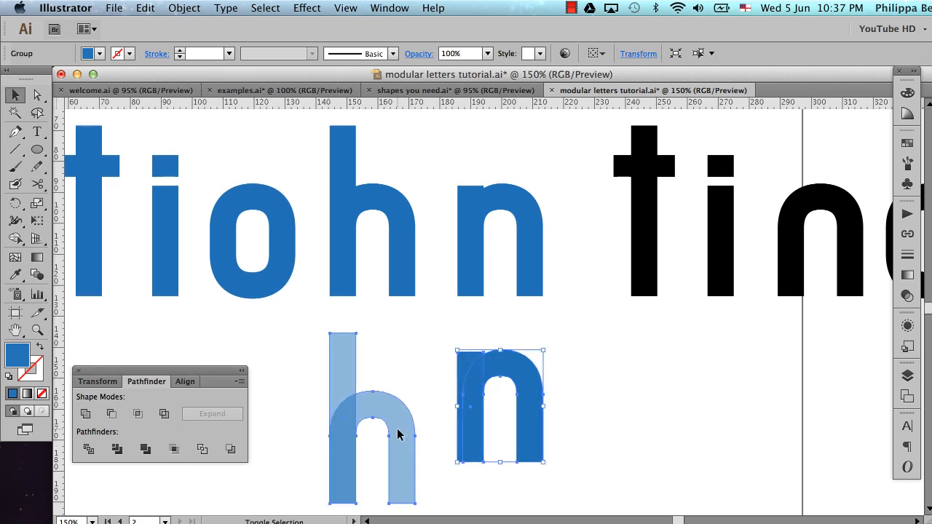
shift+click(408, 430)
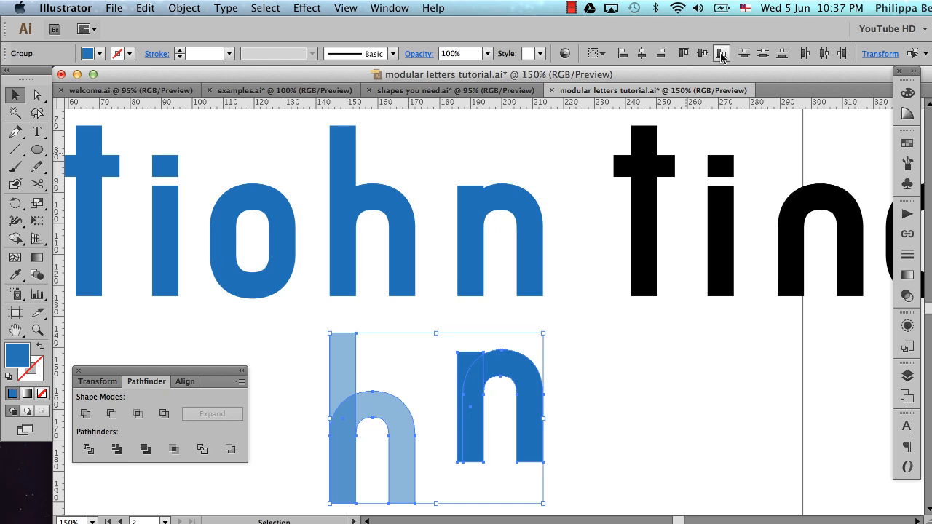
click(721, 53)
click(573, 347)
Try to match the grouped n copy to the h copy's 50% opacity with the Eyedropper, and undo it
click(516, 421)
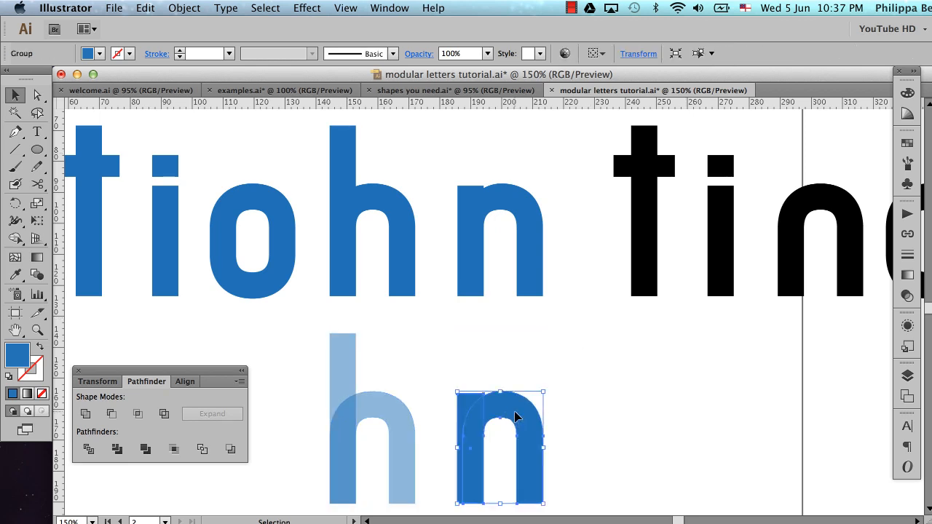
key(i)
click(403, 417)
key(super+shift+a)
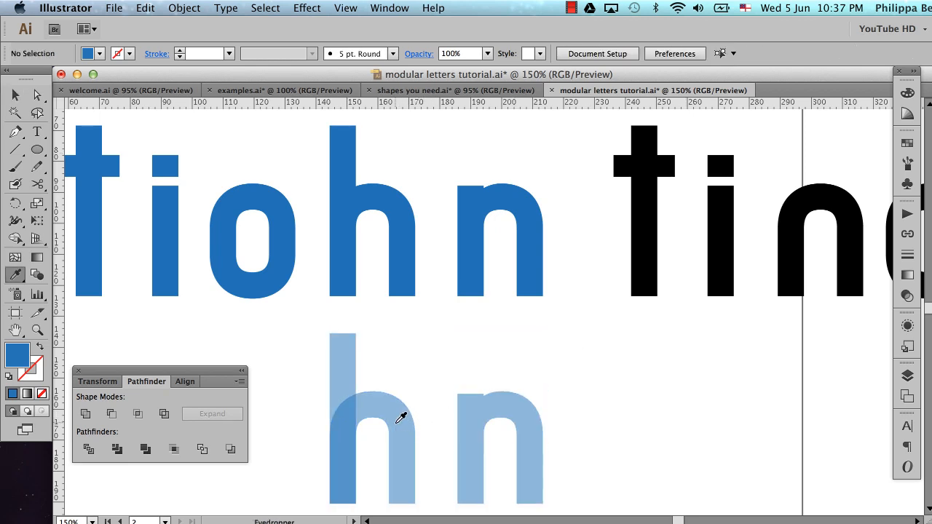
key(v)
click(522, 412)
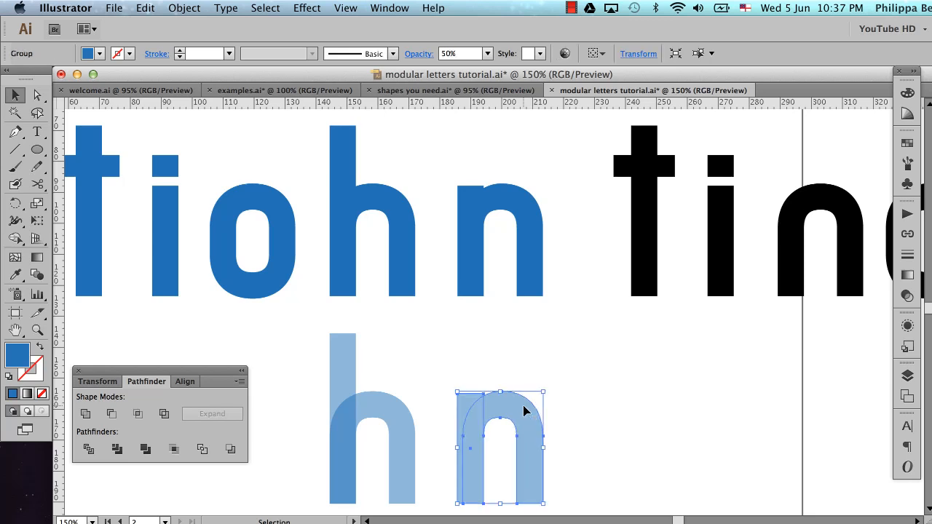
key(super+z)
Apply the h copy's 50% opacity blue to the n copy's separate stem and arch with the Eyedropper, and deselect them
drag(454, 367, 517, 428)
key(i)
click(400, 405)
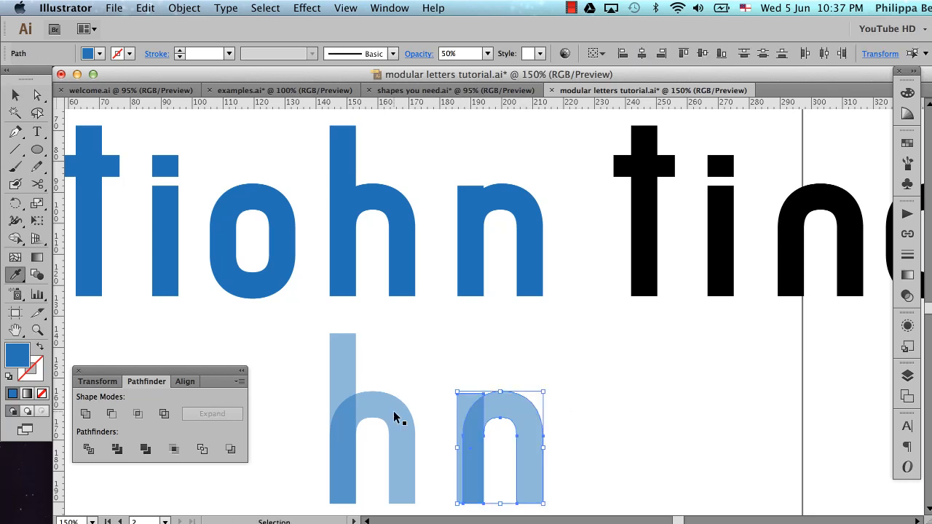
key(v)
click(530, 351)
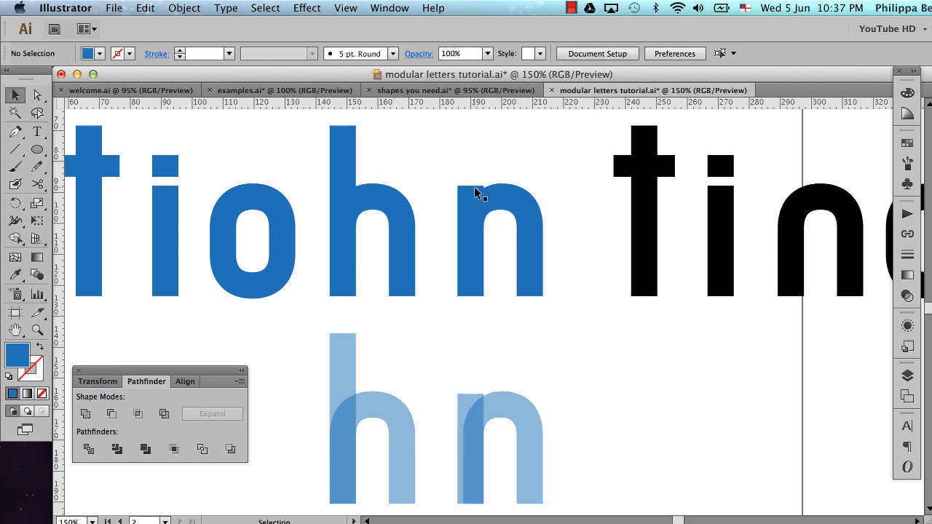
Unite the stem and arch of the solid blue n into one shape with Pathfinder, and deselect it
drag(457, 170, 535, 256)
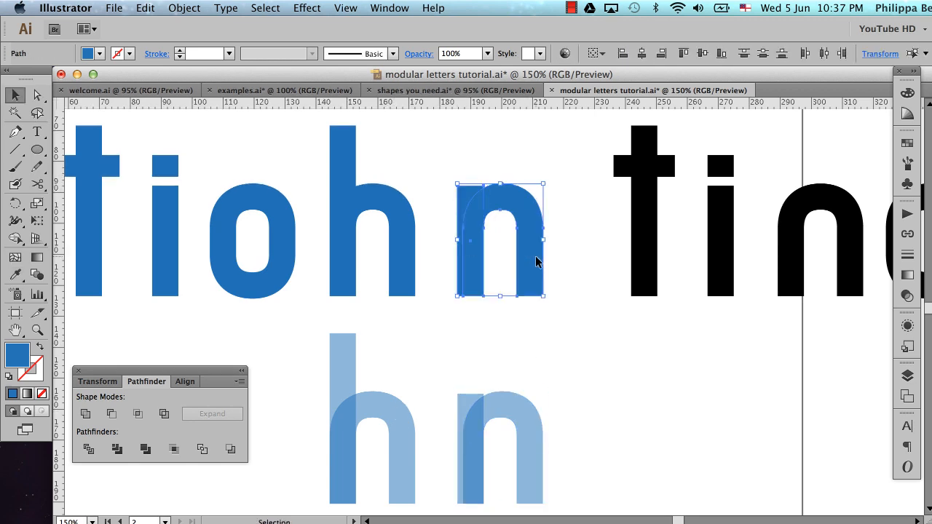
click(84, 412)
click(495, 364)
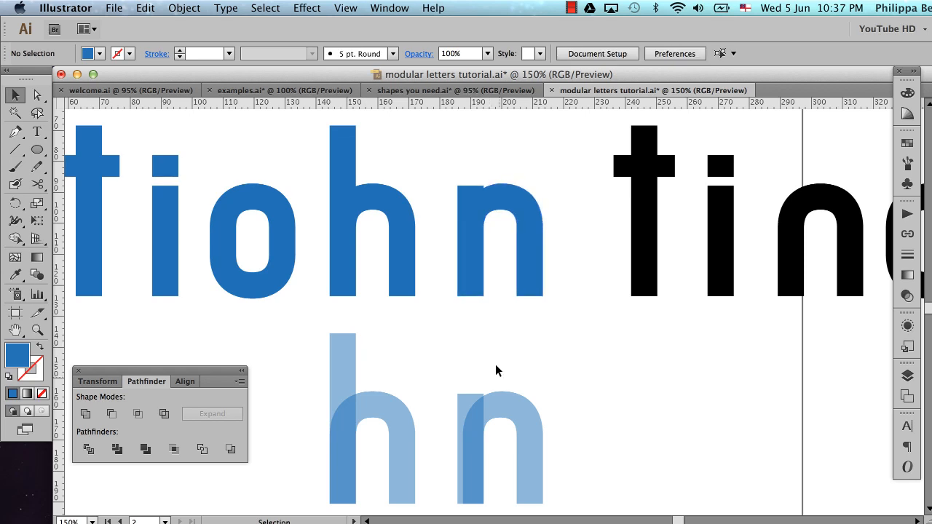
Move the row of black letters and modules horizontally off the artboard's right side, deselect them, and show the guides
click(508, 403)
click(500, 361)
alt+click(491, 311)
alt+click(488, 309)
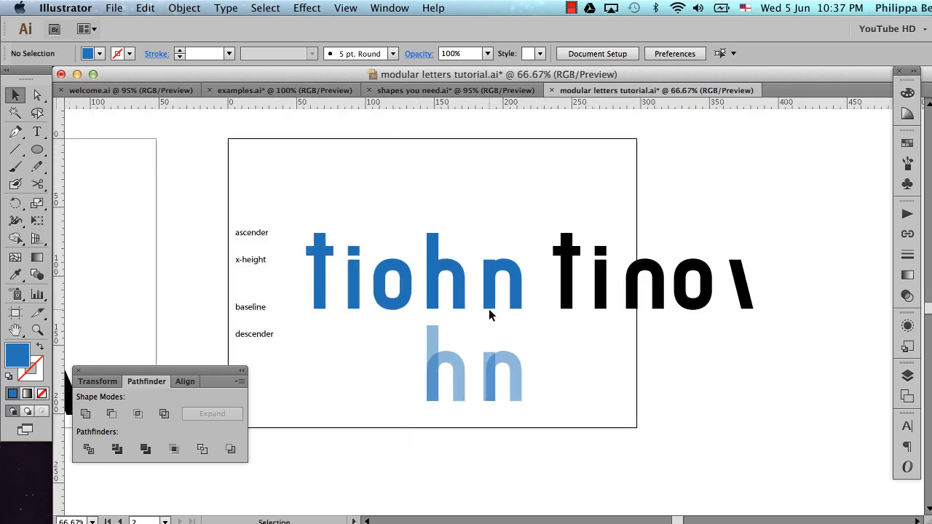
scroll(488, 309, right, 5)
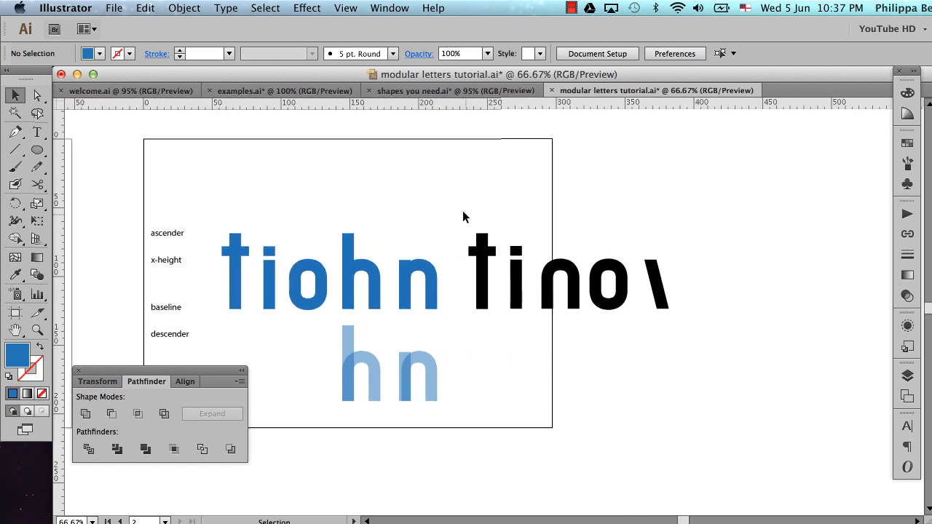
drag(462, 210, 648, 300)
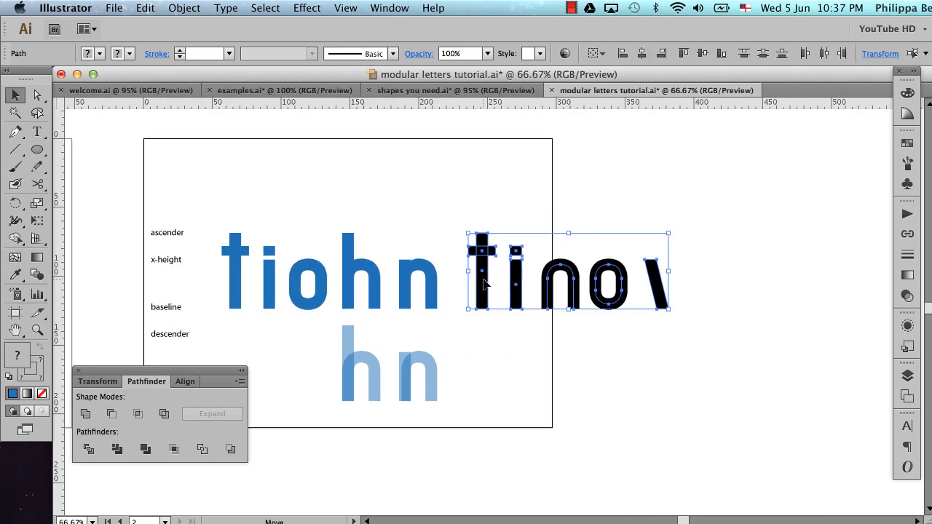
drag(484, 284, 711, 284)
click(643, 378)
key(super+semicolon)
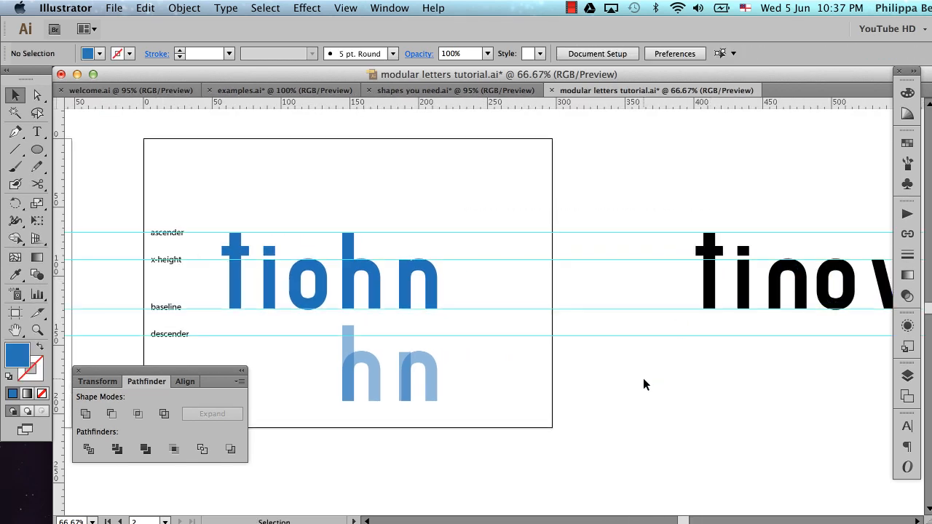
Place a copy of the black diagonal stroke to the right of the blue n, between the x-height and baseline guides
scroll(643, 377, right, 1)
scroll(643, 377, down, 2)
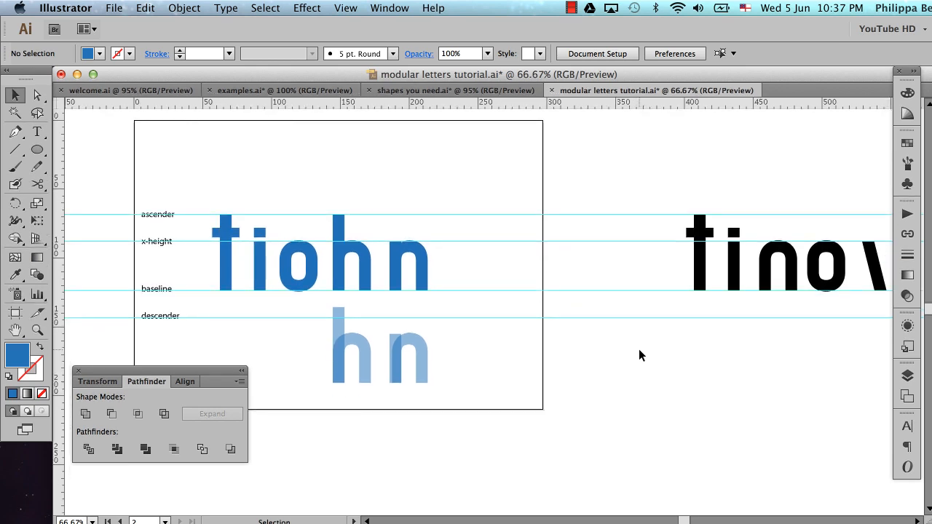
scroll(639, 355, right, 5)
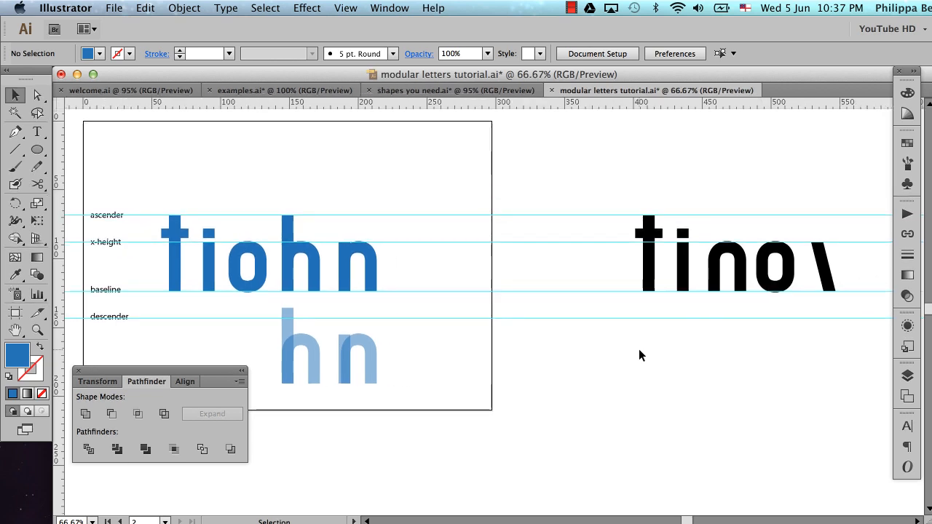
mouse_move(831, 268)
mouse_down()
mouse_move(555, 314)
mouse_move(414, 313)
mouse_up()
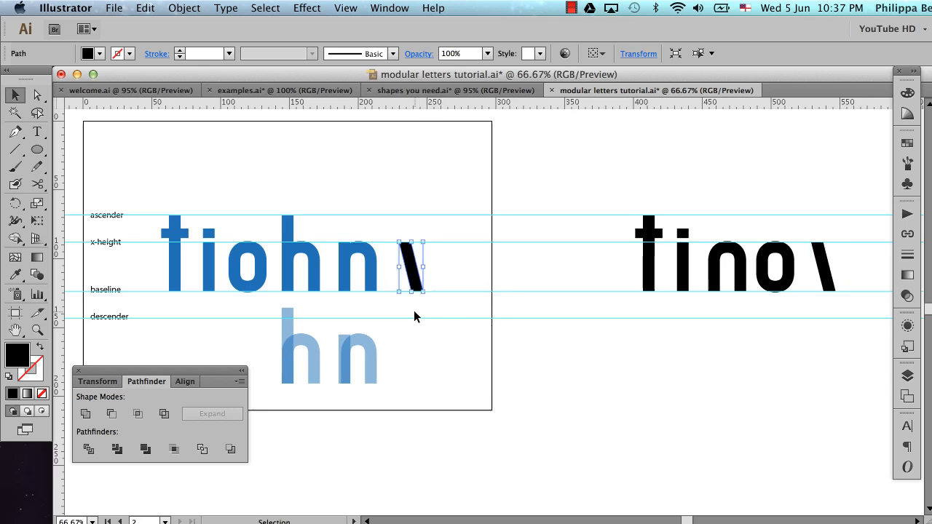
Duplicate the black diagonal stroke horizontally to its right and reflect the duplicate across the vertical axis
key(super+space)
drag(323, 185, 498, 332)
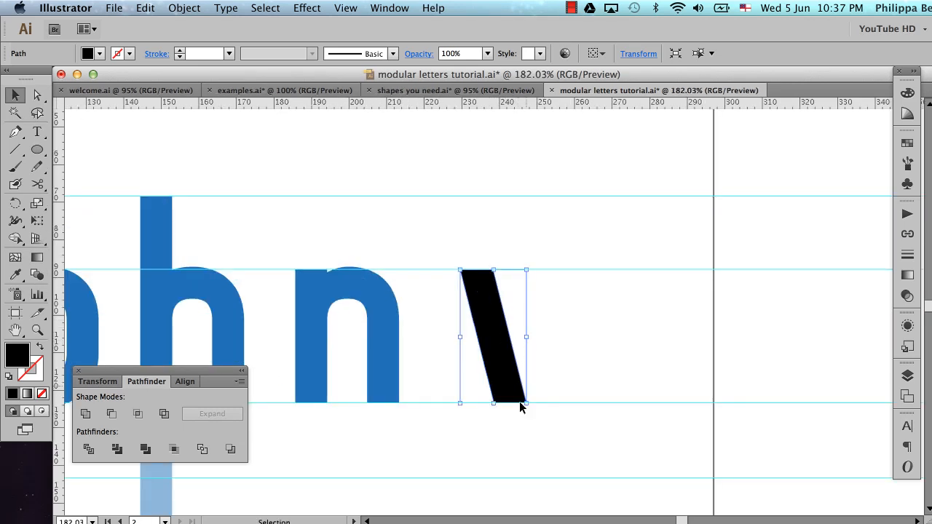
drag(498, 337, 578, 339)
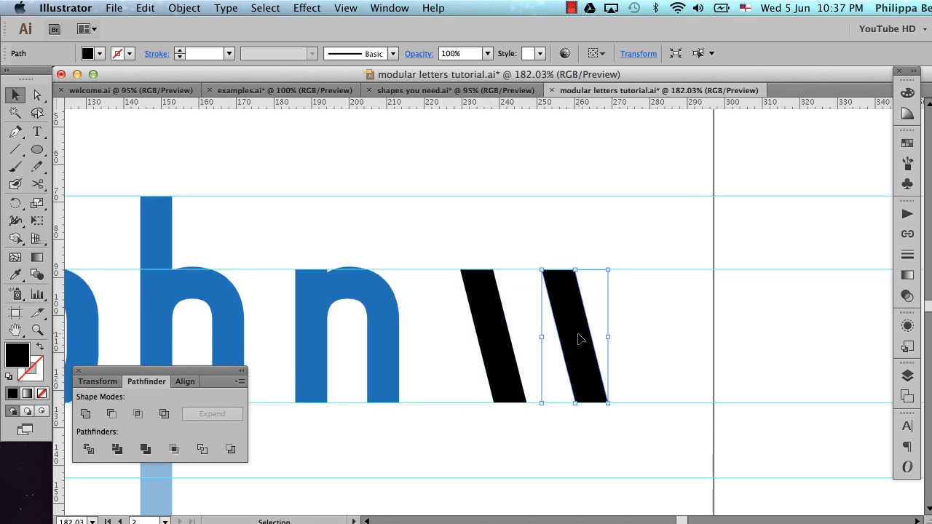
key(o)
alt+click(579, 339)
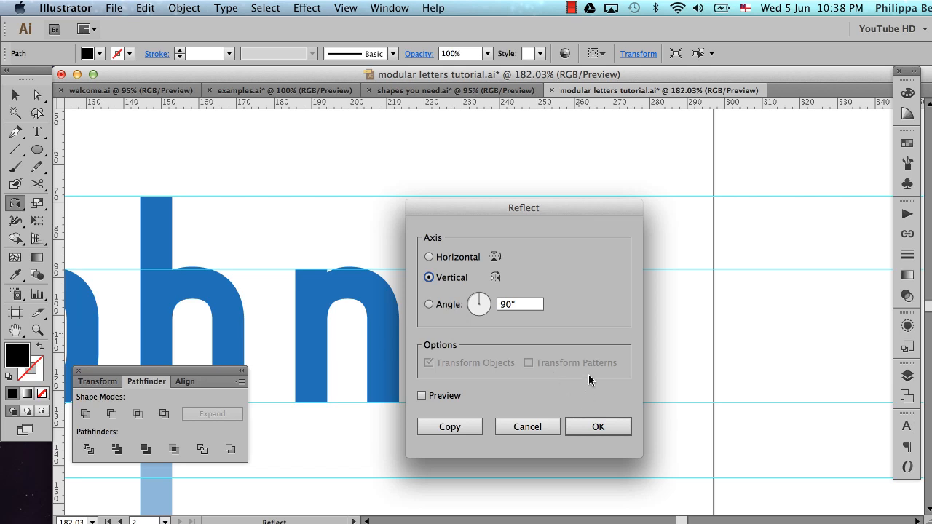
key(Return)
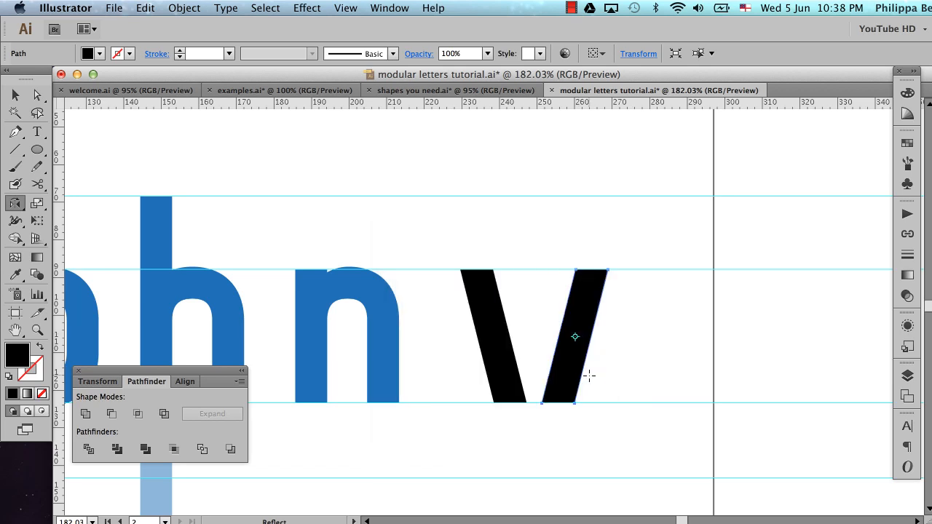
key(Return)
key(Return)
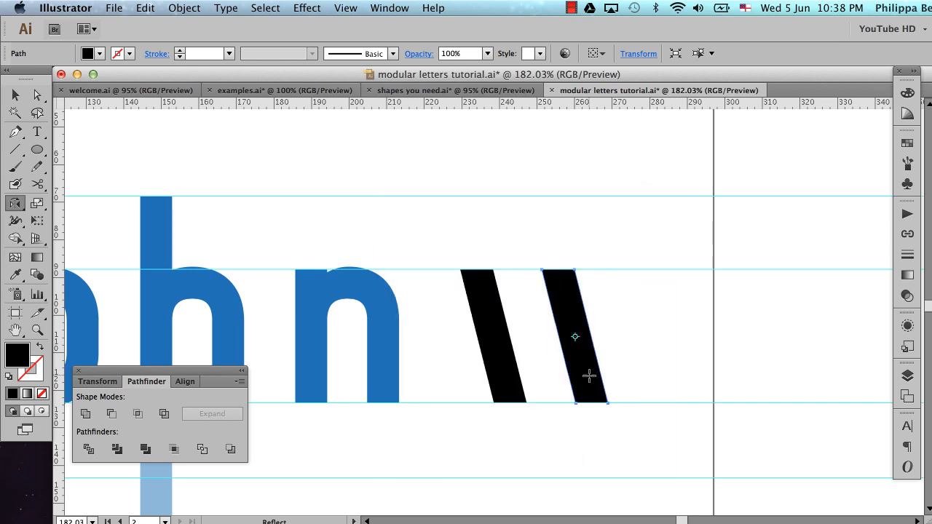
key(Return)
key(Return)
key(v)
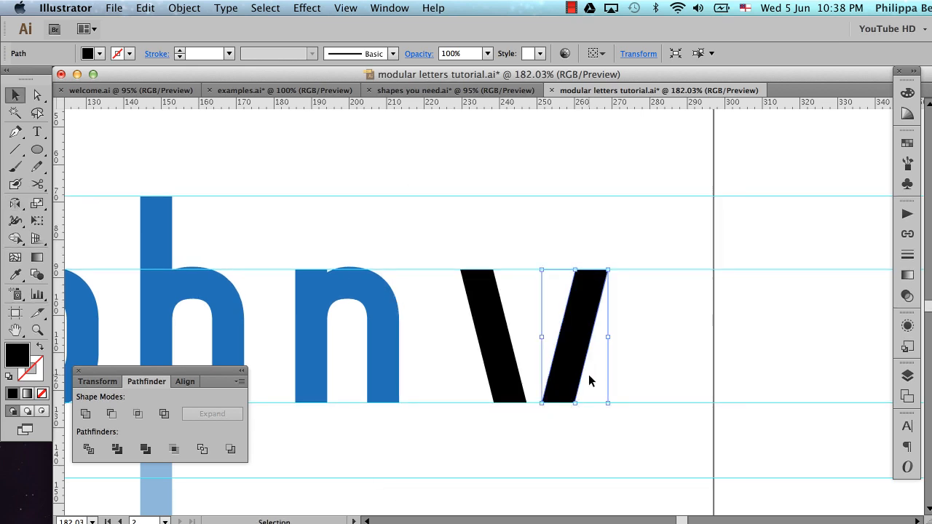
Set the opacity of both diagonal v strokes to 50%, and deselect them
drag(473, 248, 596, 402)
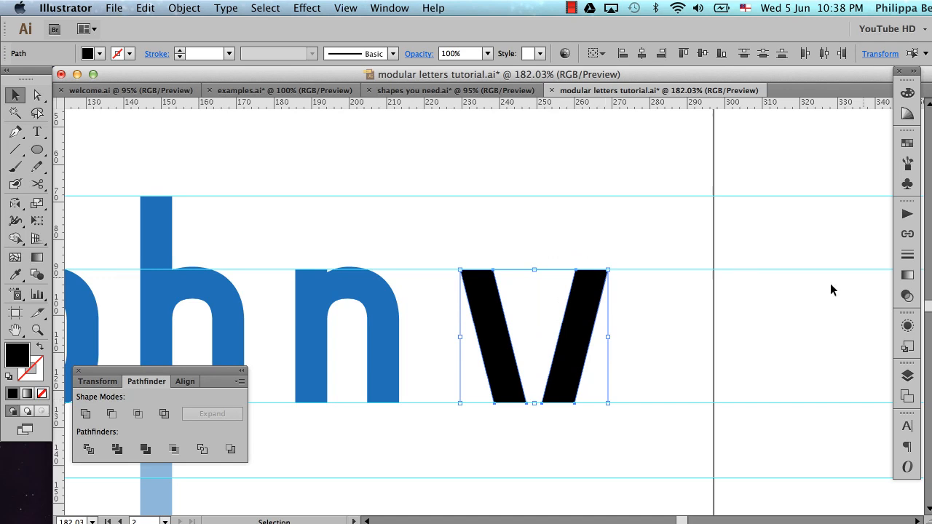
click(907, 296)
click(881, 224)
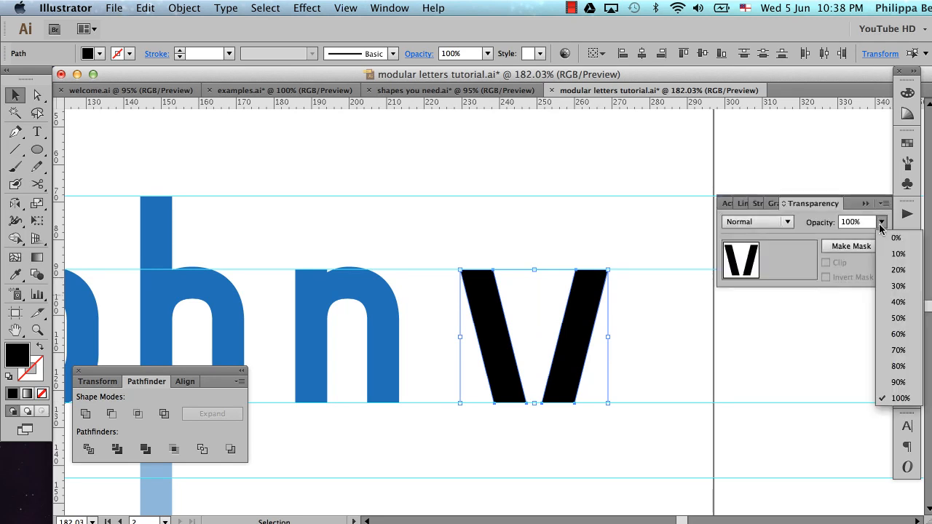
click(896, 321)
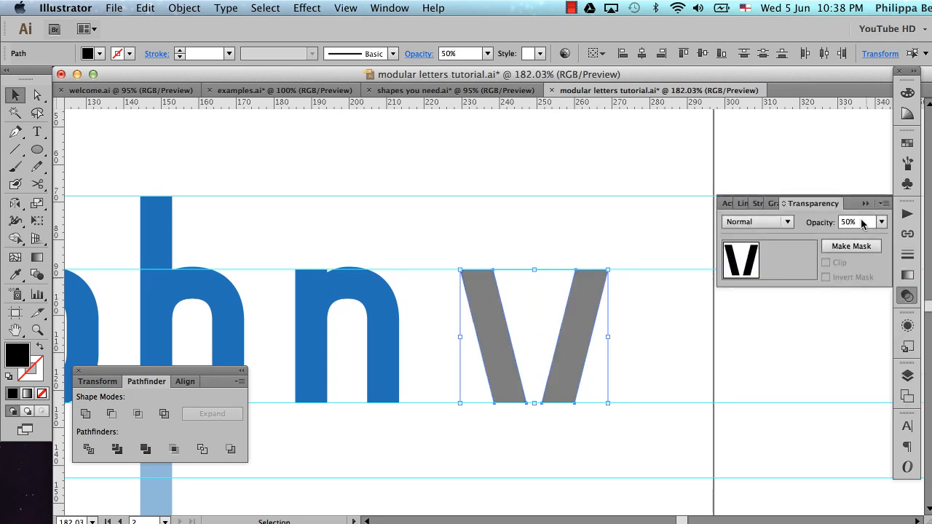
click(864, 203)
click(646, 357)
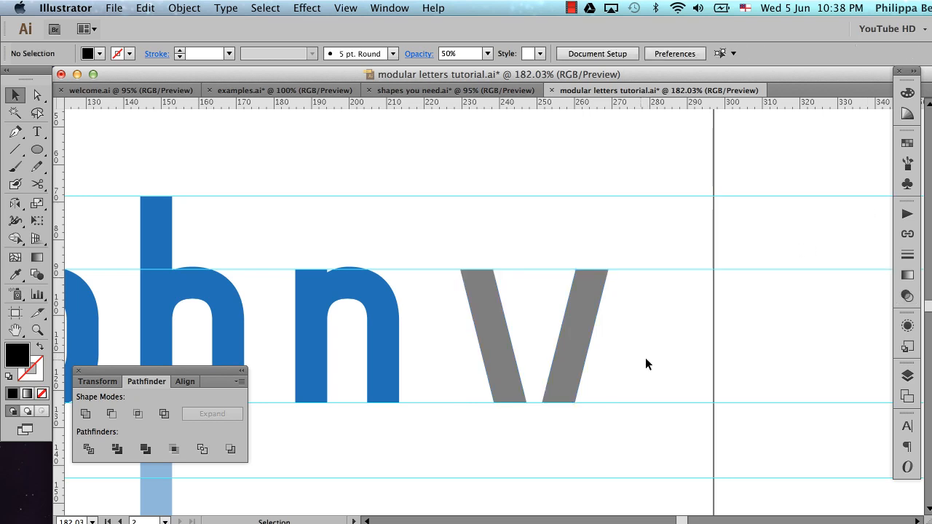
Nudge the reflected diagonal stroke left in large increments so it overlaps the base of the first stroke
click(568, 369)
key(shift+Left)
key(shift+Left)
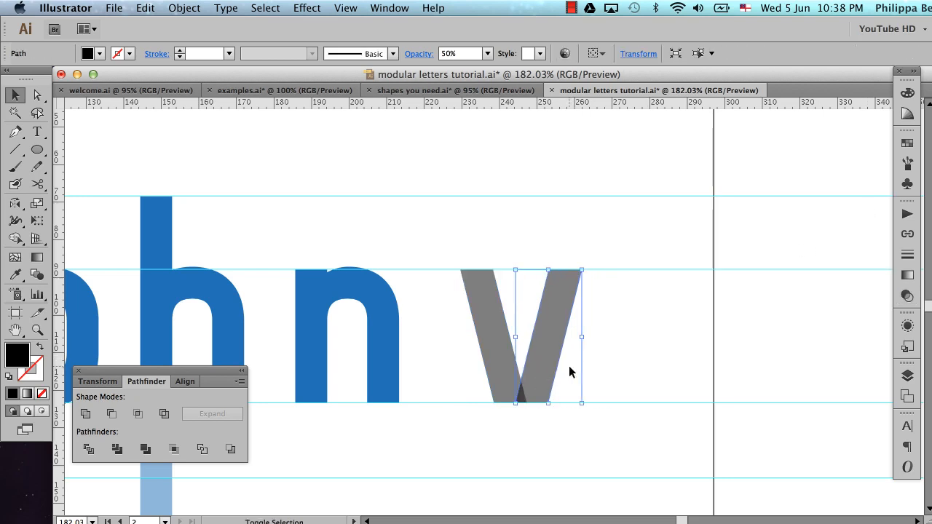
key(shift+Left)
key(shift+Left)
key(shift+Right)
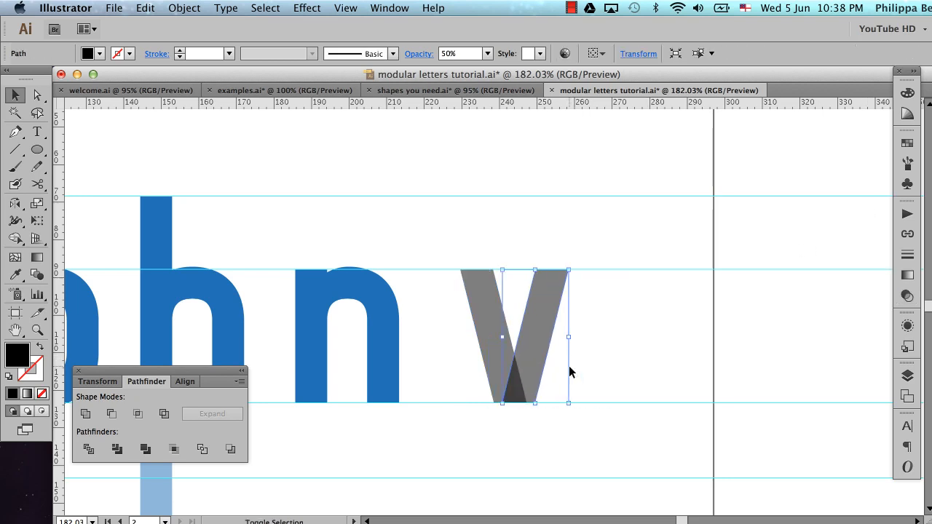
Move the v's reflected stroke left along the baseline until its bottom-left corner reaches the first stroke's bottom-left corner
key(super+space)
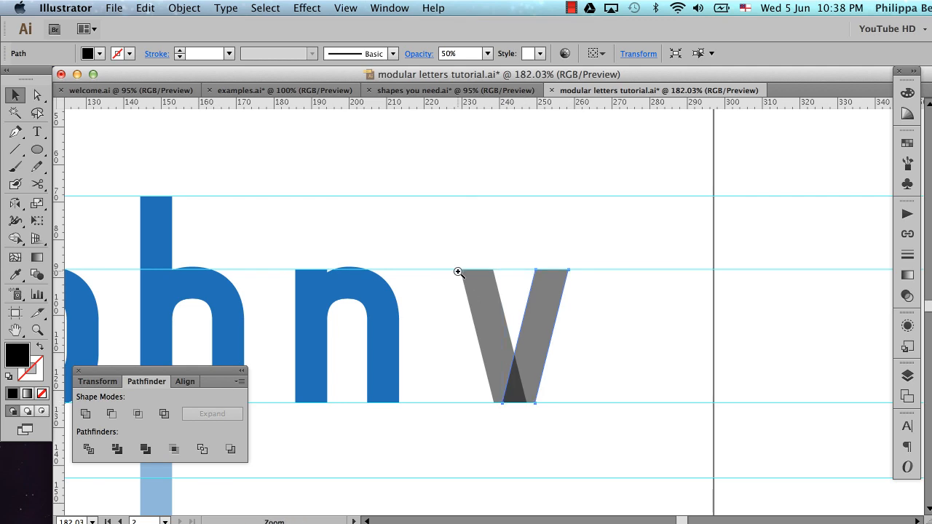
drag(444, 259, 586, 427)
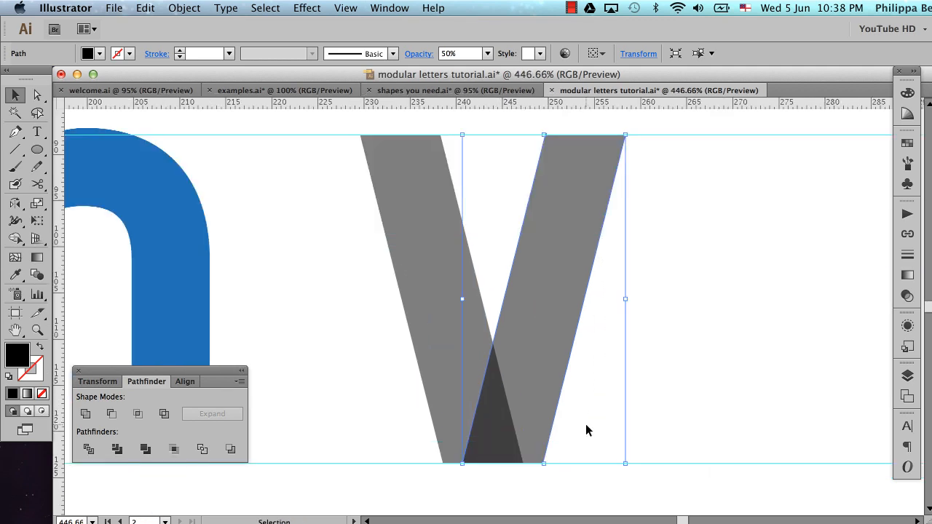
scroll(586, 430, left, 1)
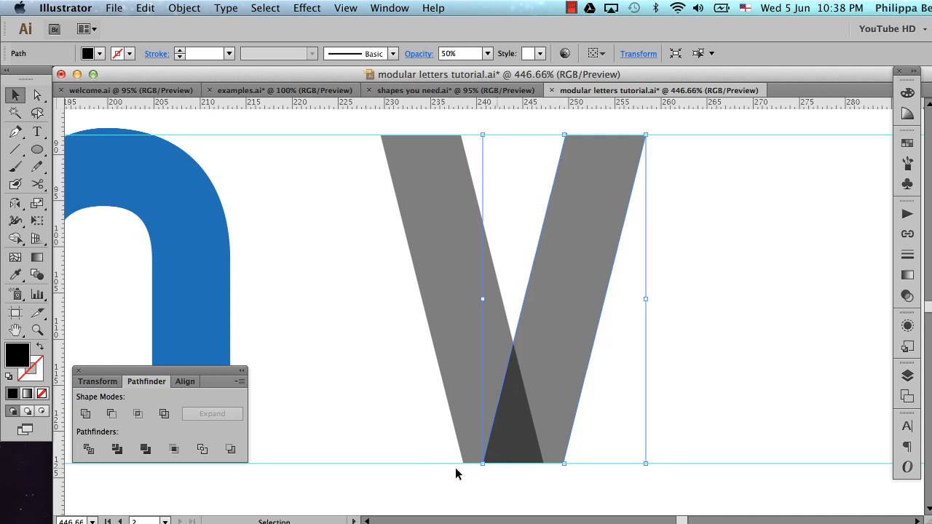
key(super+space)
drag(438, 405, 517, 479)
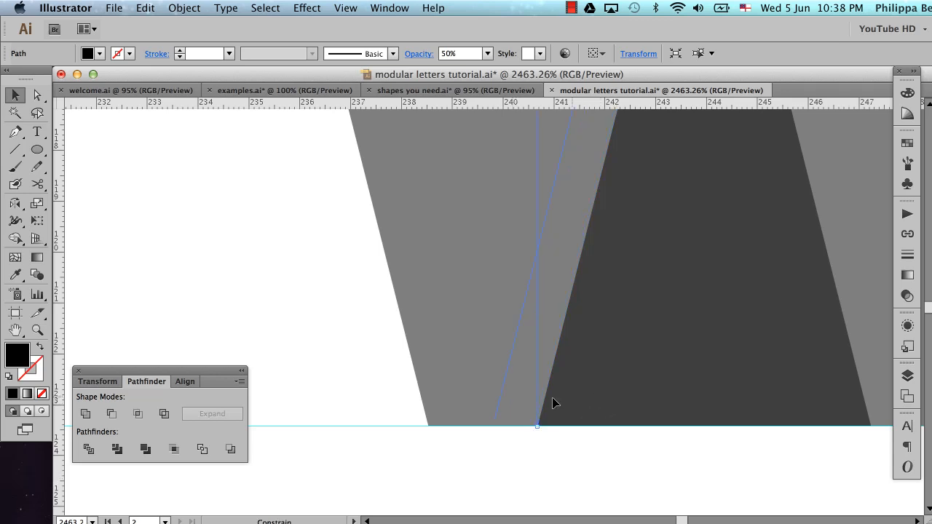
drag(542, 398, 513, 407)
key(Left)
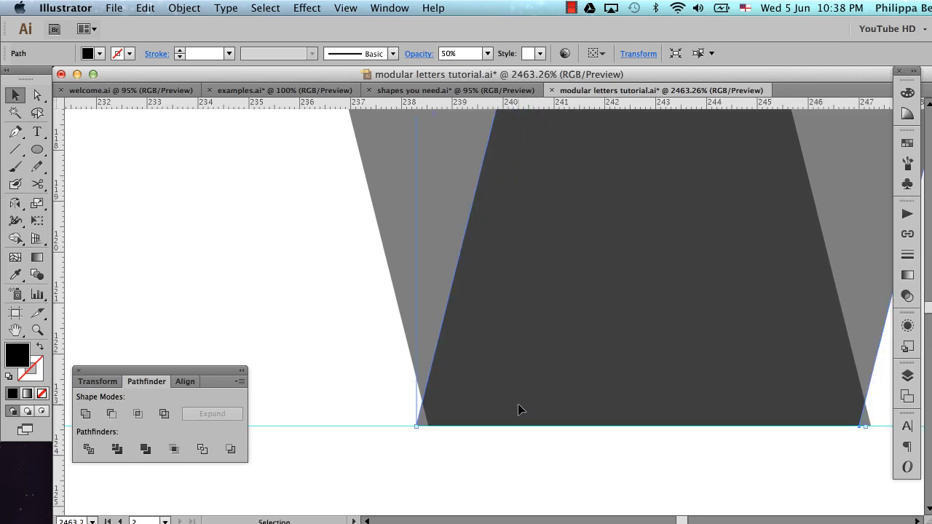
Fine-tune the reflected stroke's horizontal position so the bases of both v strokes line up, and deselect it
key(Right)
key(Right)
drag(519, 410, 495, 403)
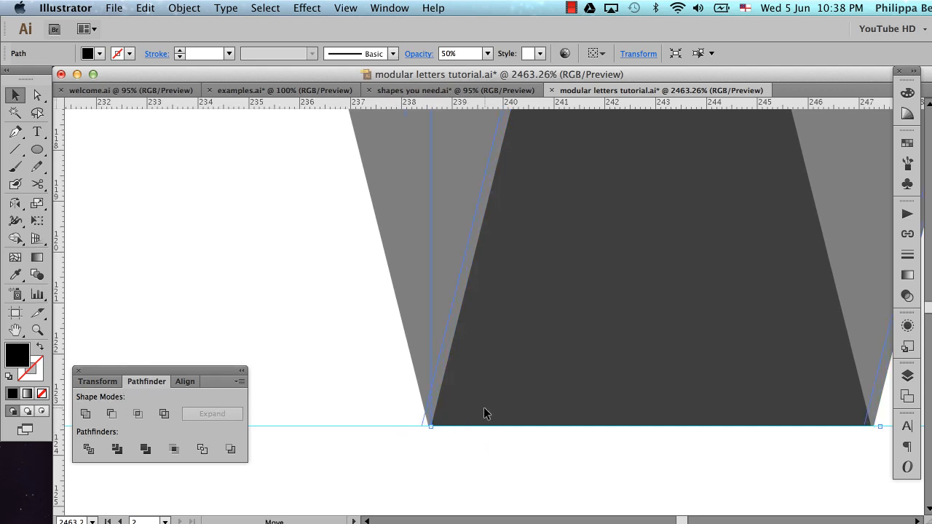
drag(484, 409, 474, 414)
click(429, 452)
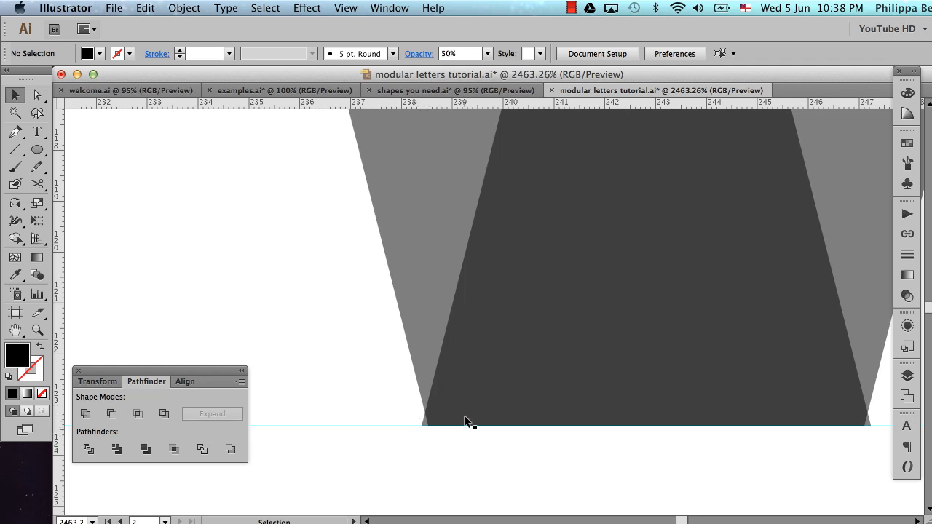
drag(465, 417, 474, 418)
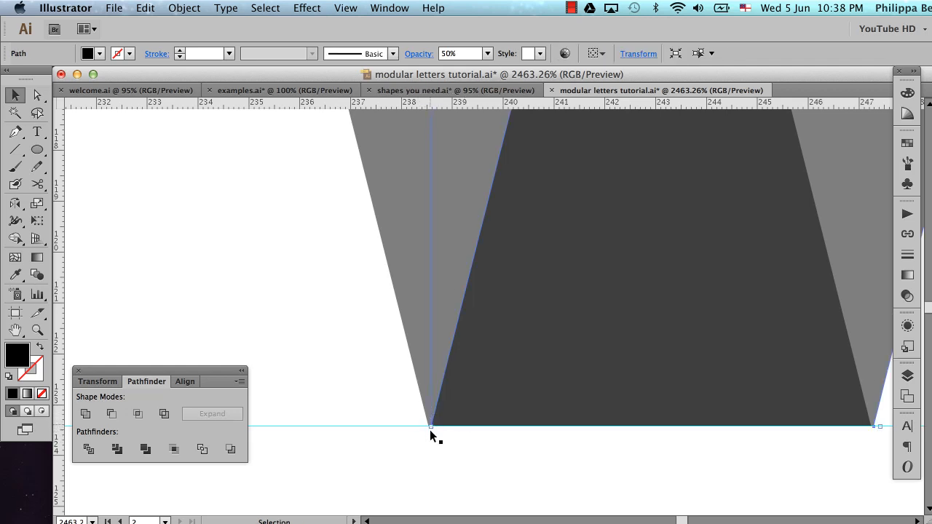
click(469, 455)
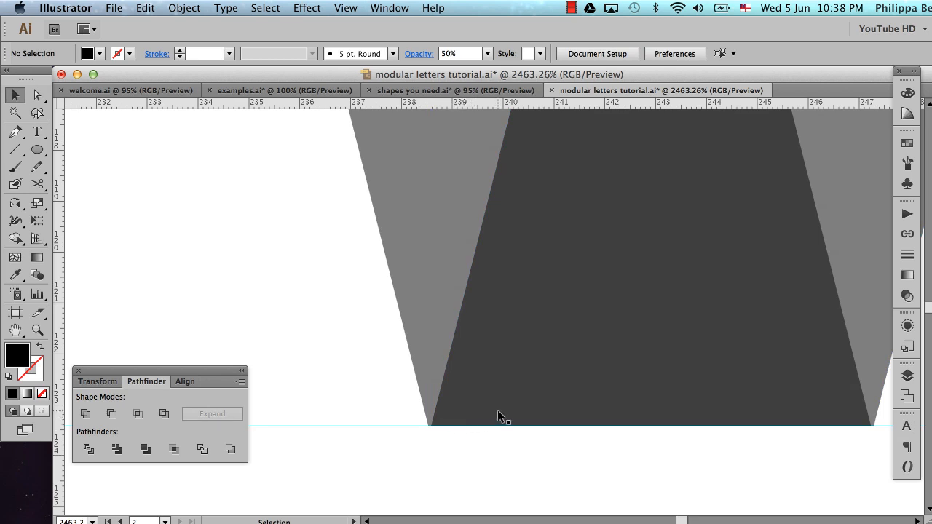
Shift the reflected stroke slightly left so its bottom-left corner meets the first stroke's corner exactly at the baseline, and deselect it
key(super+space)
drag(409, 399, 468, 441)
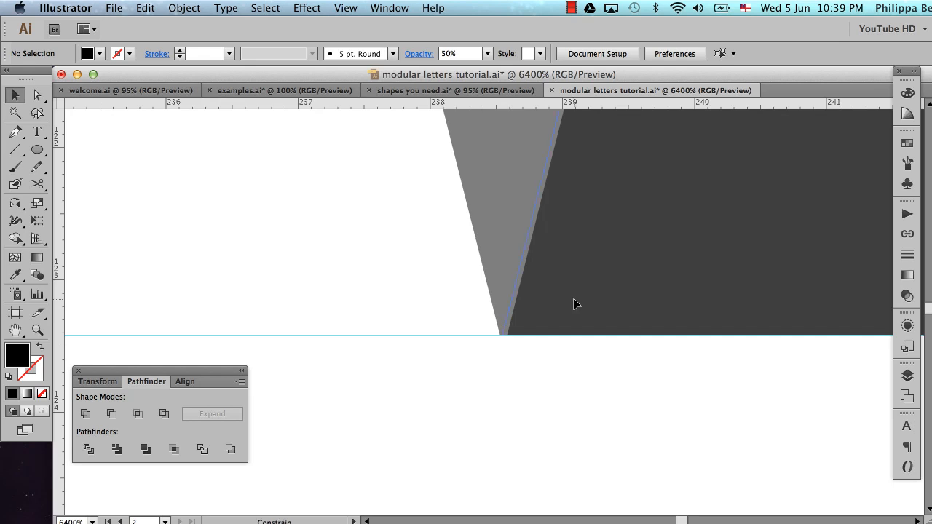
drag(574, 299, 573, 300)
click(548, 374)
Apply the blue n's fill and full opacity to both v strokes with the Eyedropper, and deselect them
key(alt+super+space)
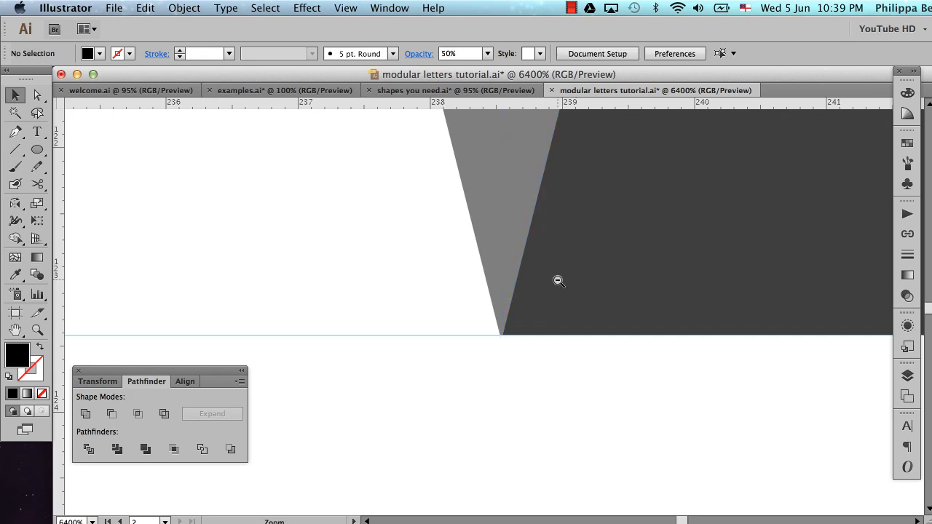
alt+super+click(557, 280)
alt+super+click(558, 281)
alt+super+click(558, 281)
alt+super+click(558, 281)
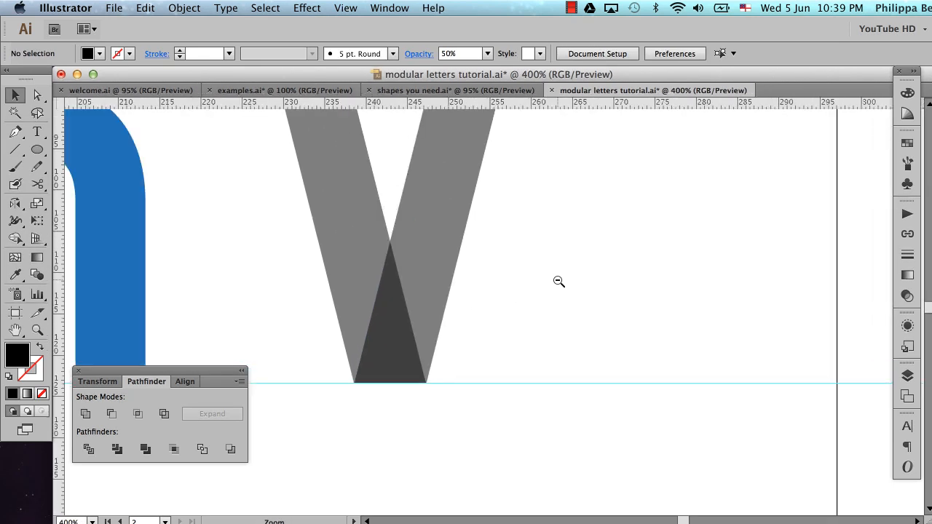
alt+super+click(559, 281)
scroll(557, 281, left, 10)
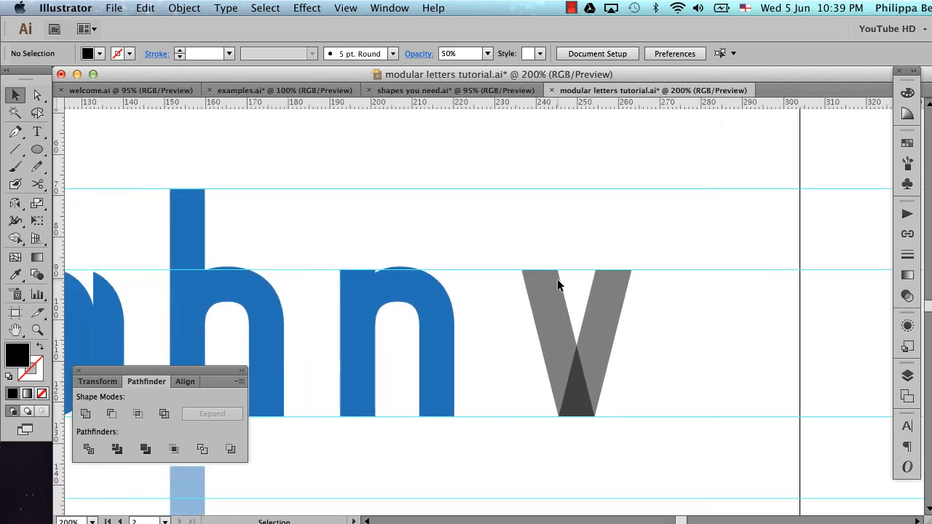
drag(564, 225, 649, 339)
key(i)
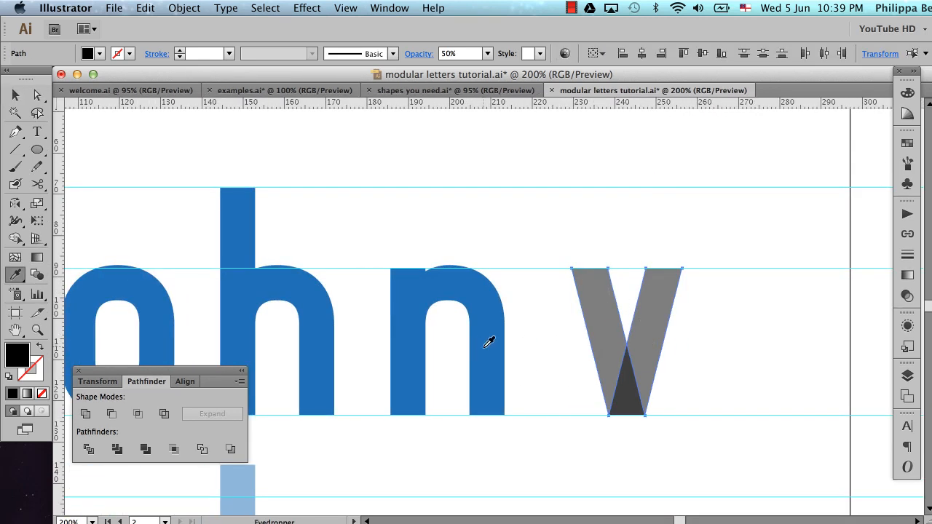
click(483, 347)
key(shift+super+a)
key(v)
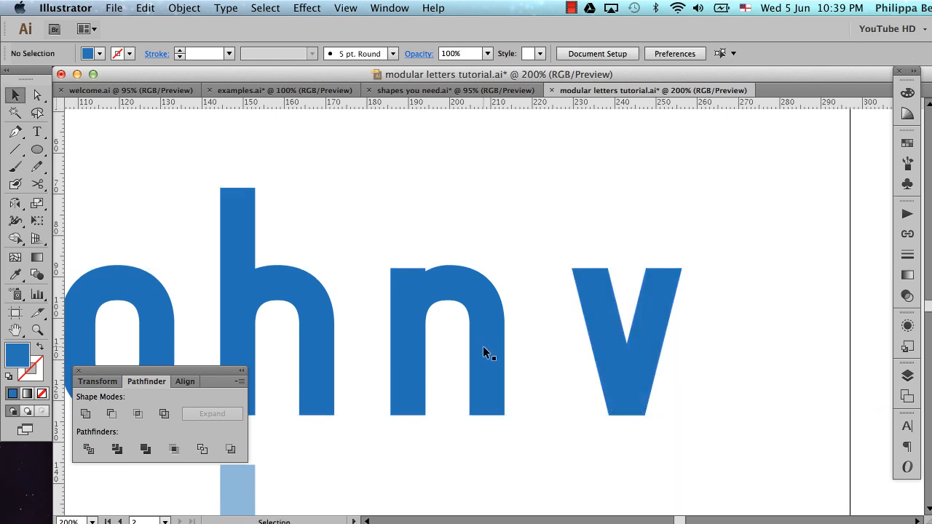
alt+super+click(578, 320)
alt+super+click(579, 320)
scroll(577, 319, left, 5)
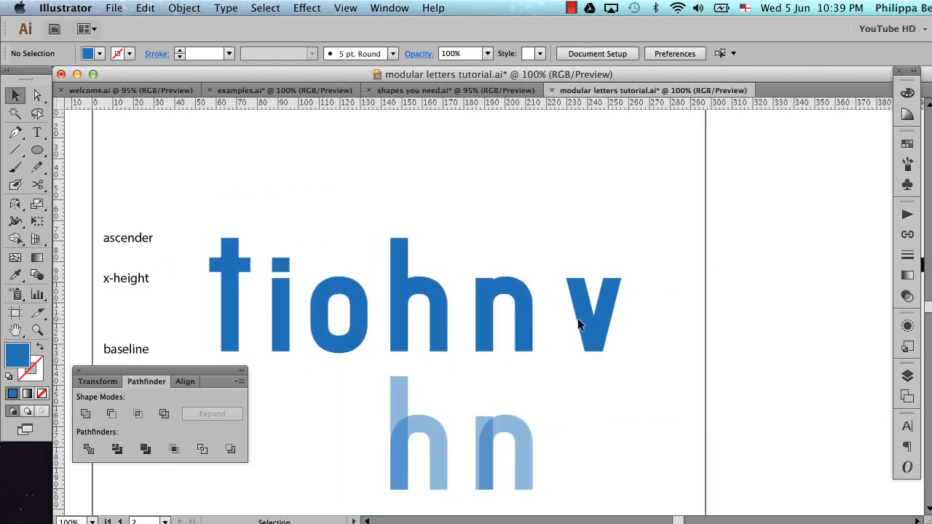
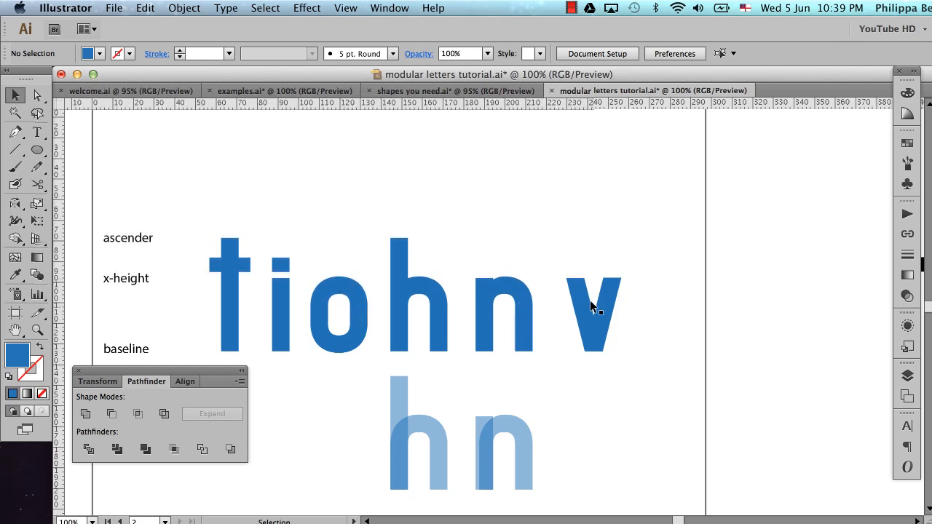
Examine the anchor points at the base of the v where its two strokes overlap
drag(567, 264, 632, 380)
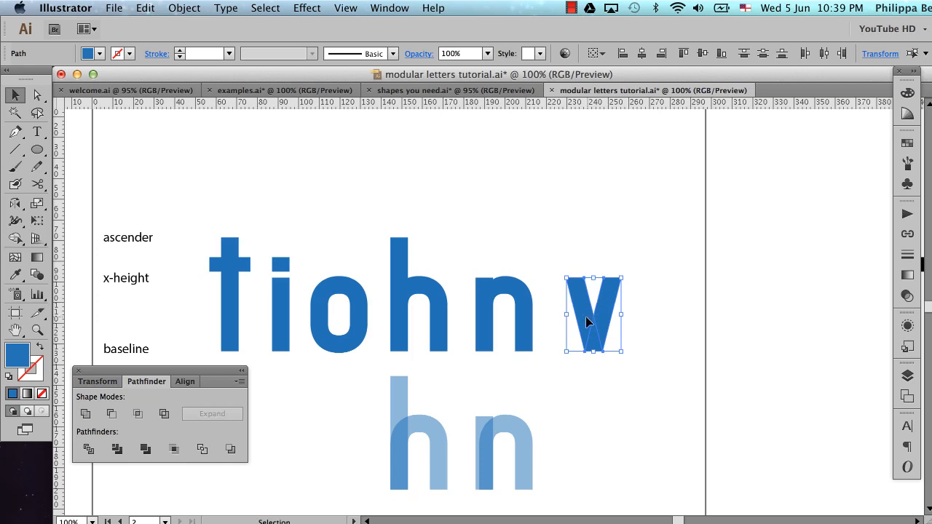
key(z)
drag(536, 245, 657, 374)
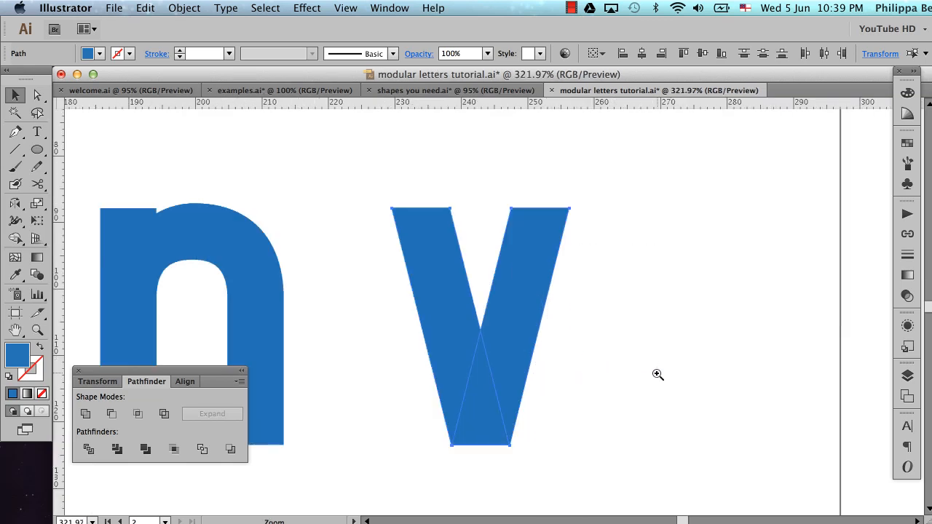
scroll(483, 353, left, 3)
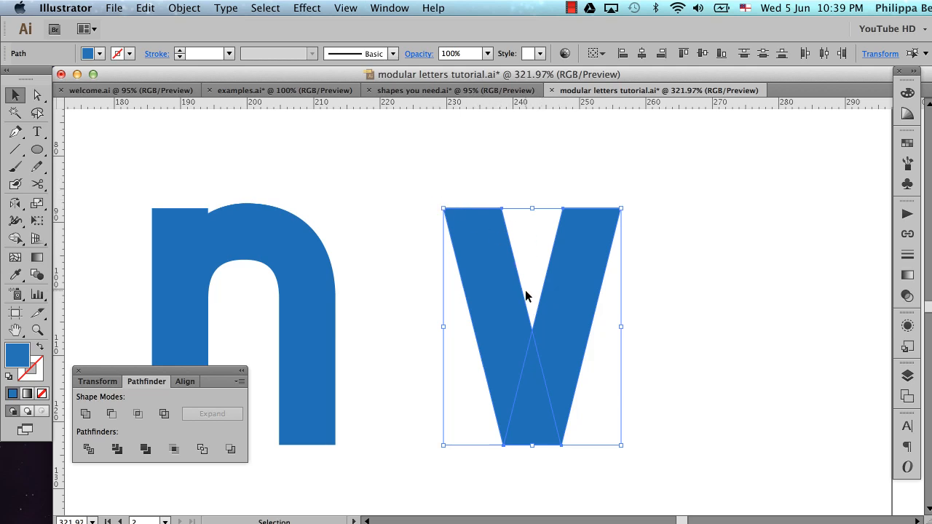
key(a)
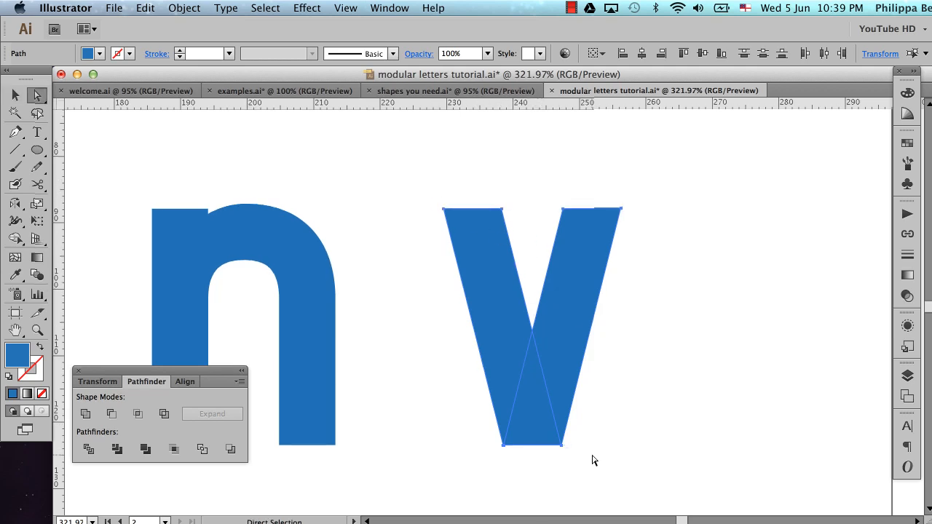
click(594, 460)
click(561, 445)
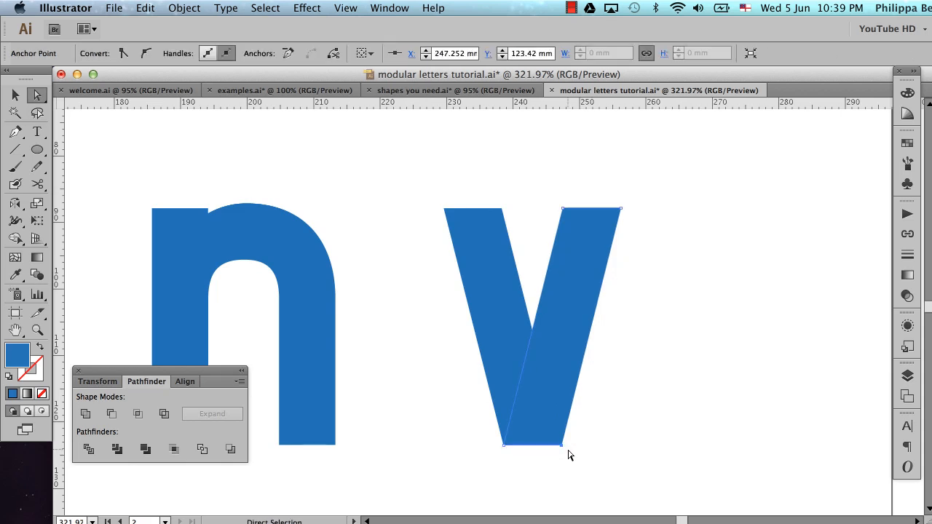
click(505, 445)
click(541, 475)
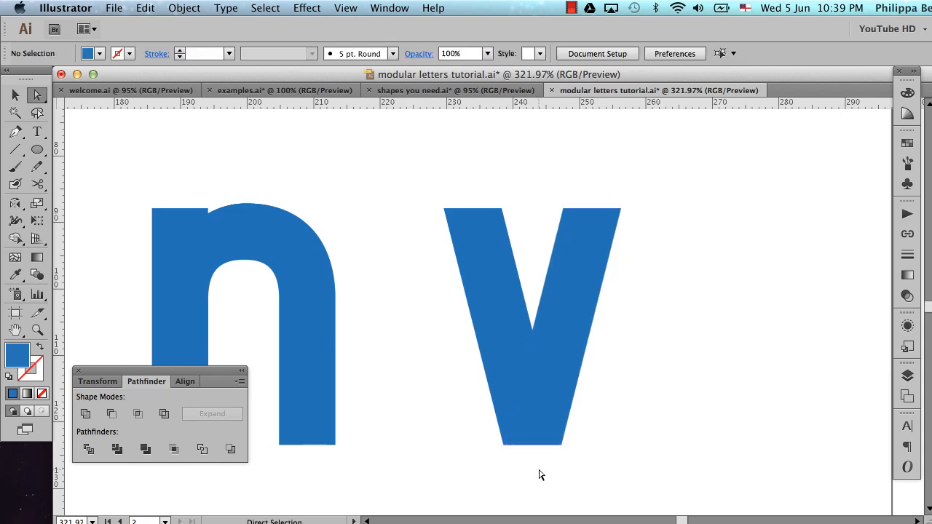
click(504, 447)
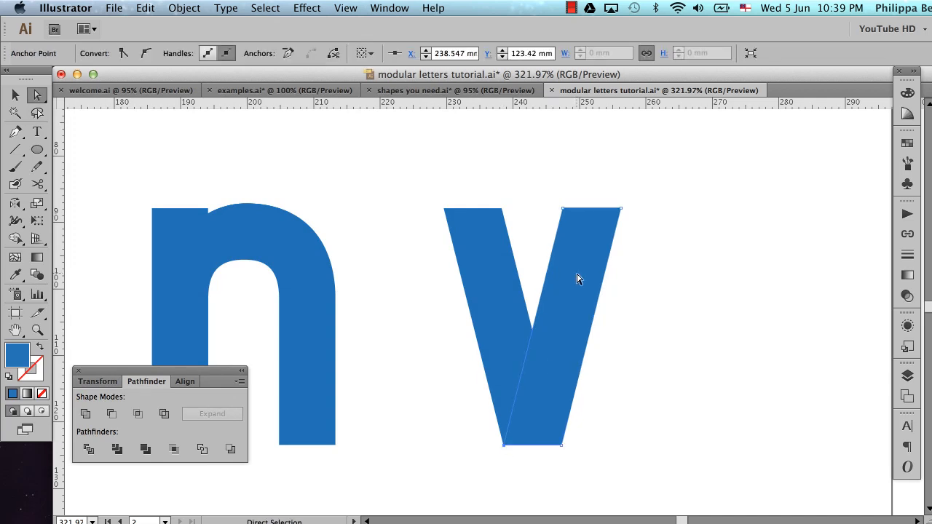
key(super+z)
key(super+z)
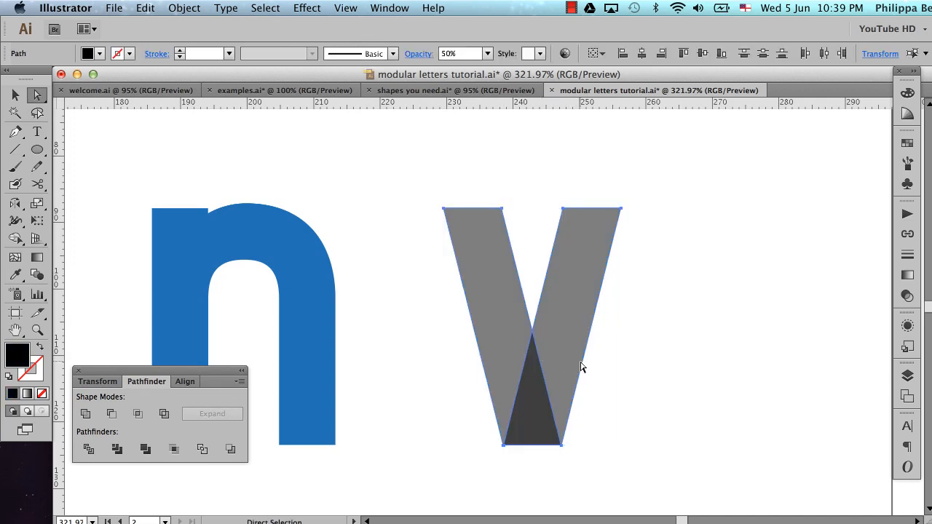
key(super+shift+z)
key(super+shift+z)
click(648, 344)
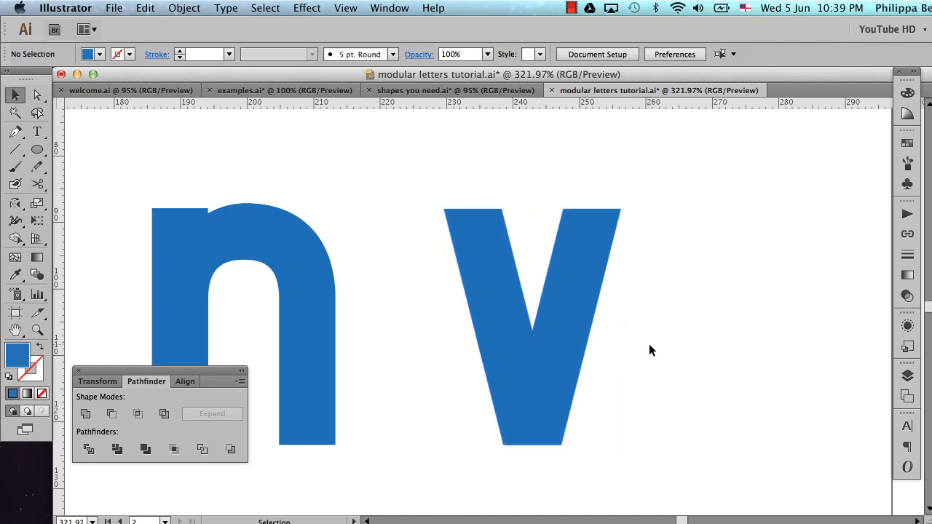
Fill the right-hand stroke of the v with the bright pink swatch to tell it apart from the other stroke
key(v)
click(562, 262)
click(907, 145)
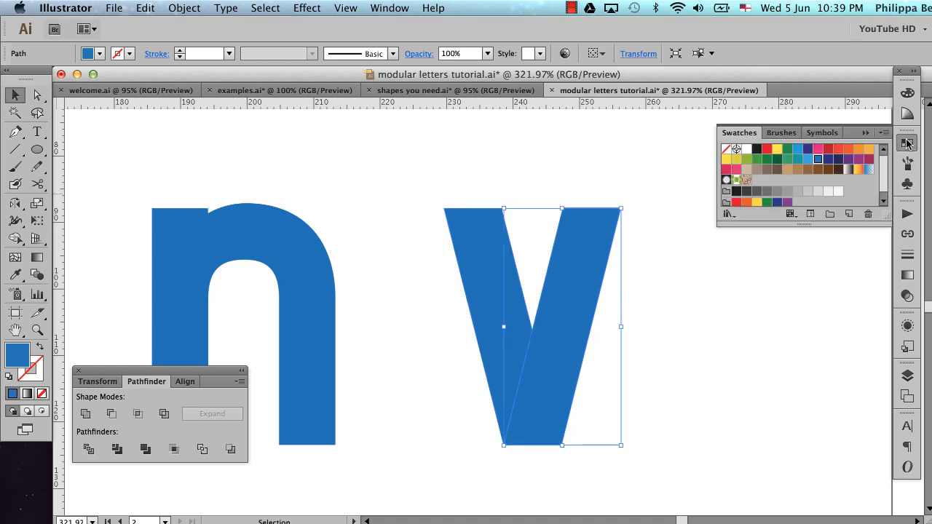
click(818, 149)
Set the opacity of both v strokes to 60% so their overlap can be seen, and deselect them
drag(498, 178, 602, 345)
click(907, 296)
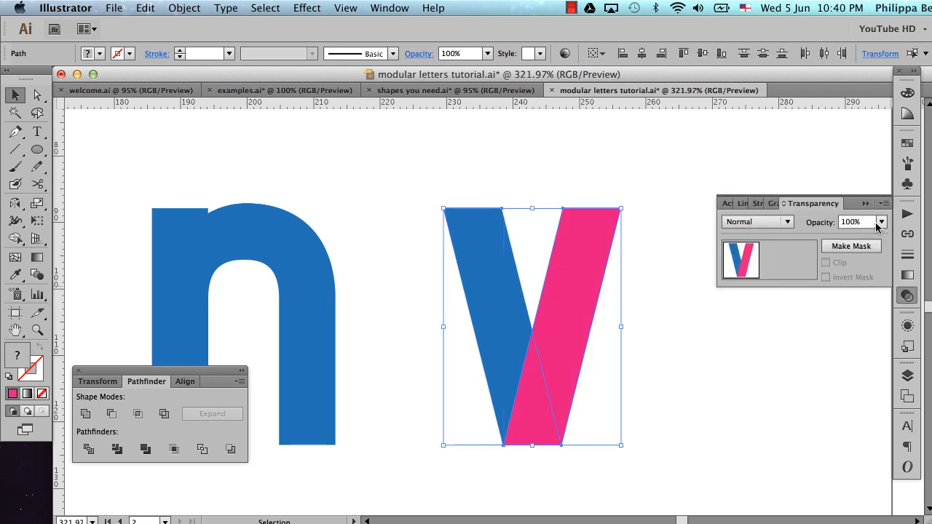
click(881, 222)
click(896, 337)
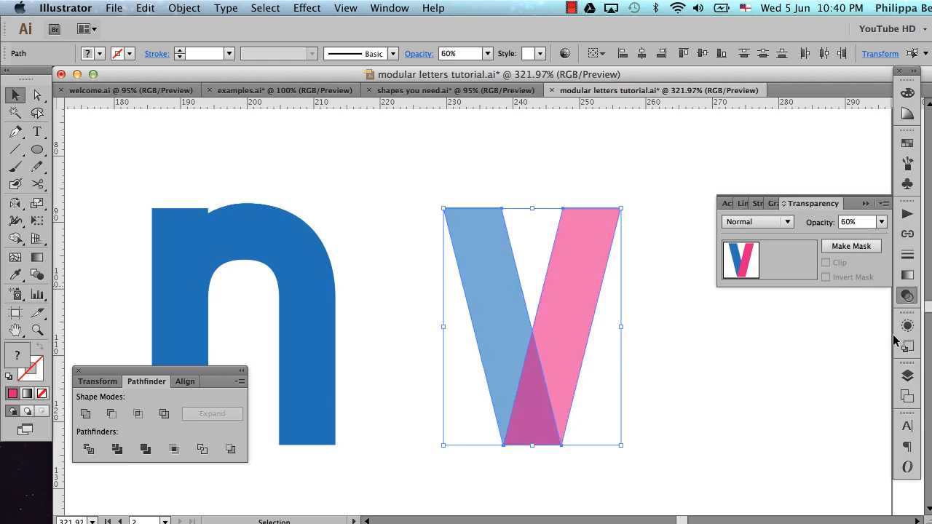
click(866, 204)
click(725, 329)
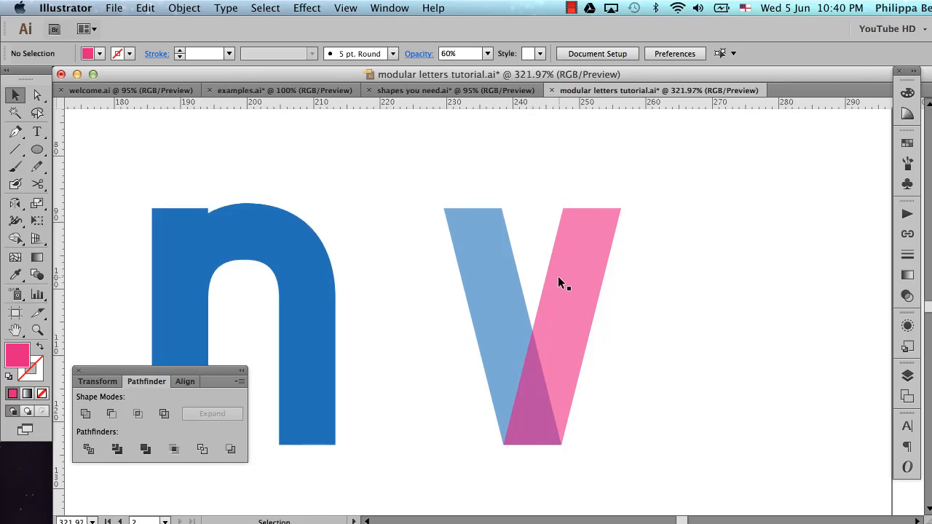
Nudge the bottom-left anchor point of the v's right-hand stroke three increments right, to X 239.605 mm, and deselect it
key(a)
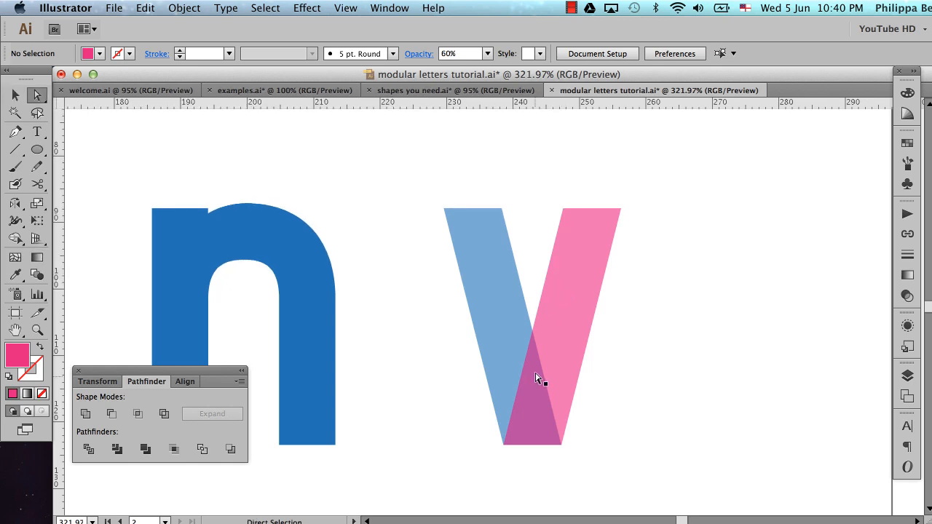
click(503, 450)
key(Right)
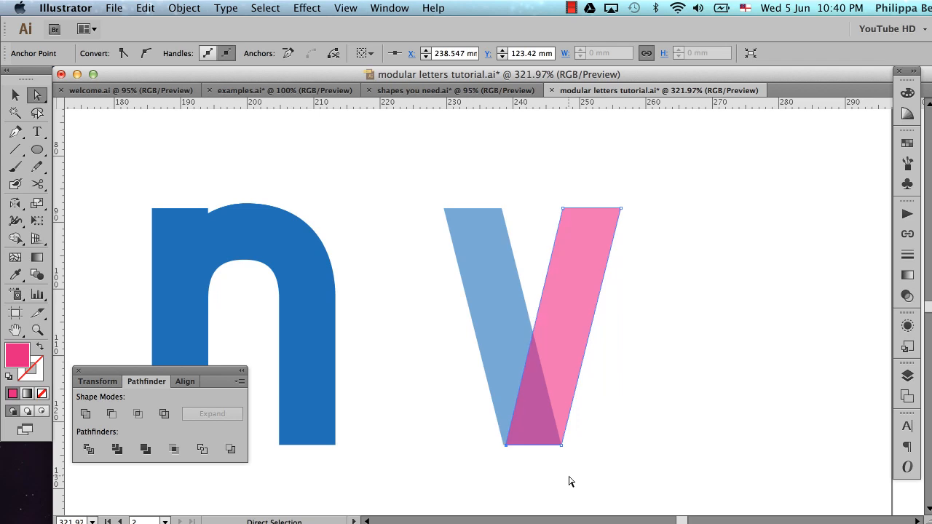
key(Right)
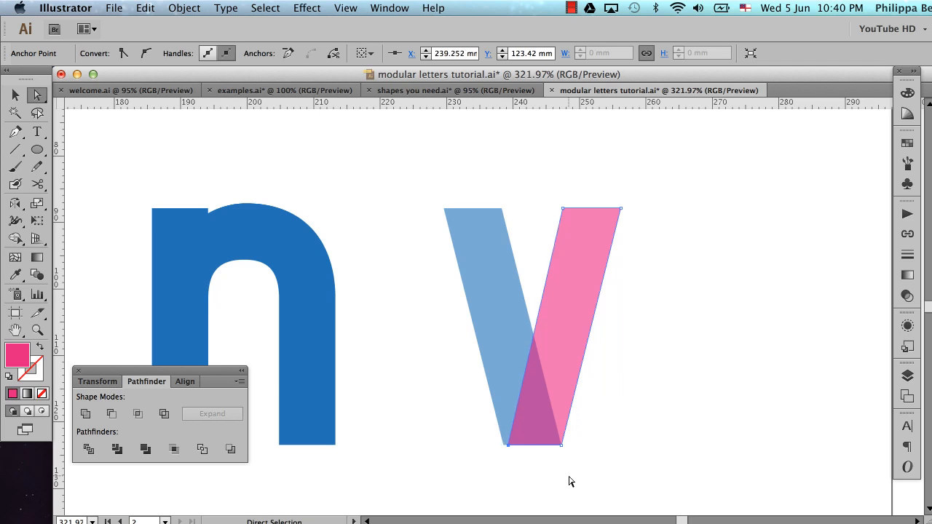
key(Right)
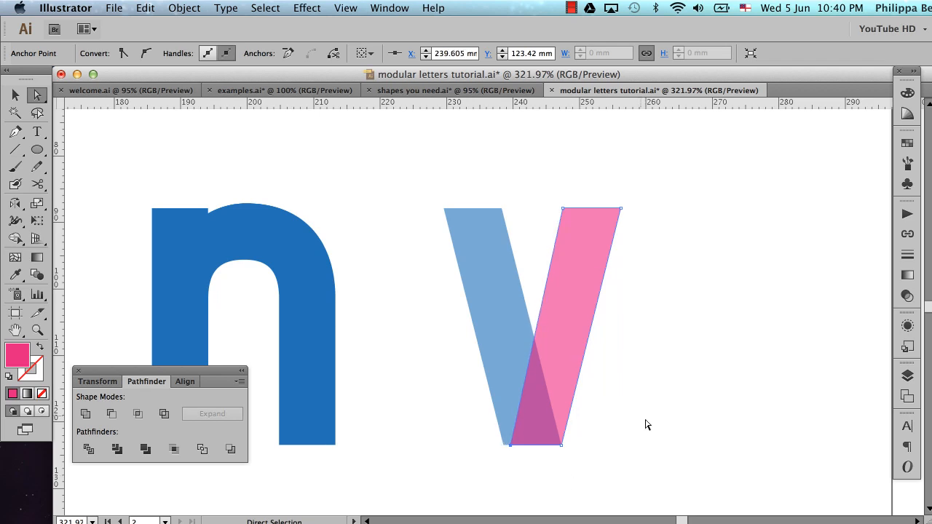
click(637, 388)
Send the v's right-hand stroke to the back and nudge the left-hand stroke's bottom-right anchor left to X 246.174 mm
click(565, 307)
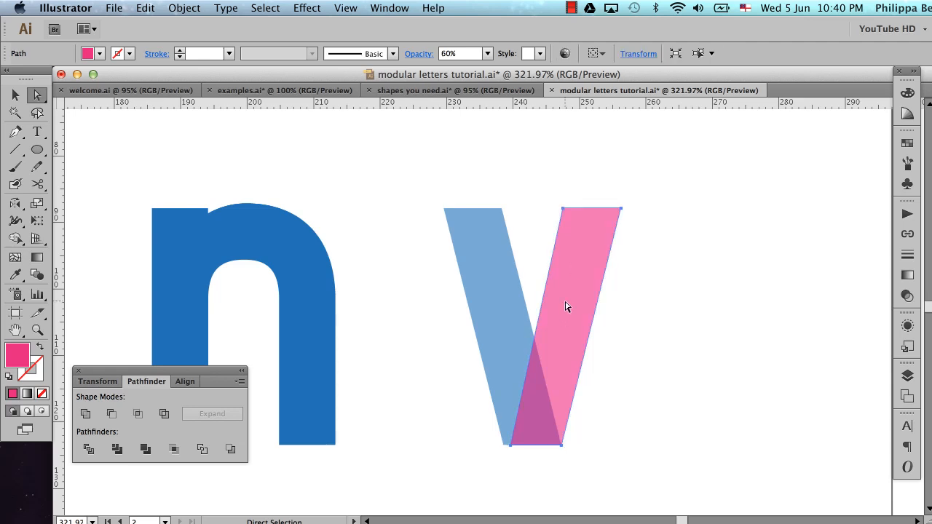
key(super+shift+bracketleft)
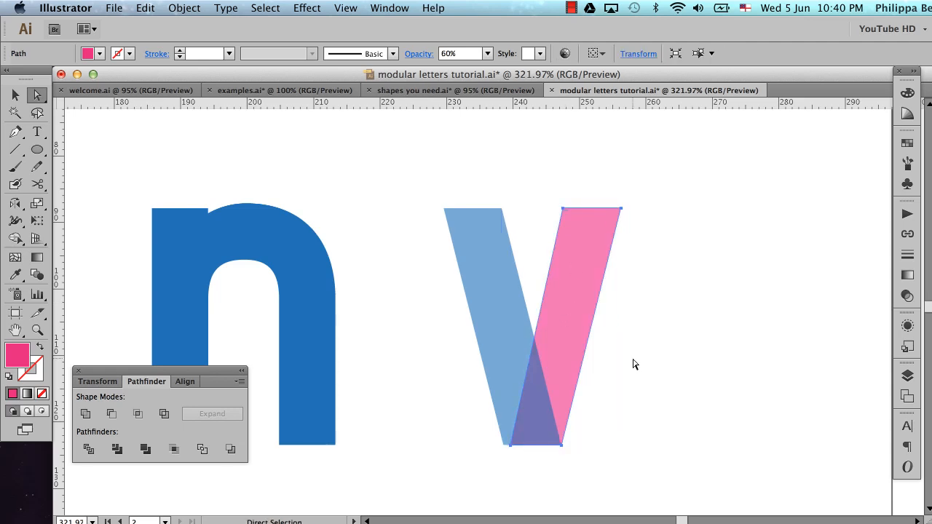
click(591, 470)
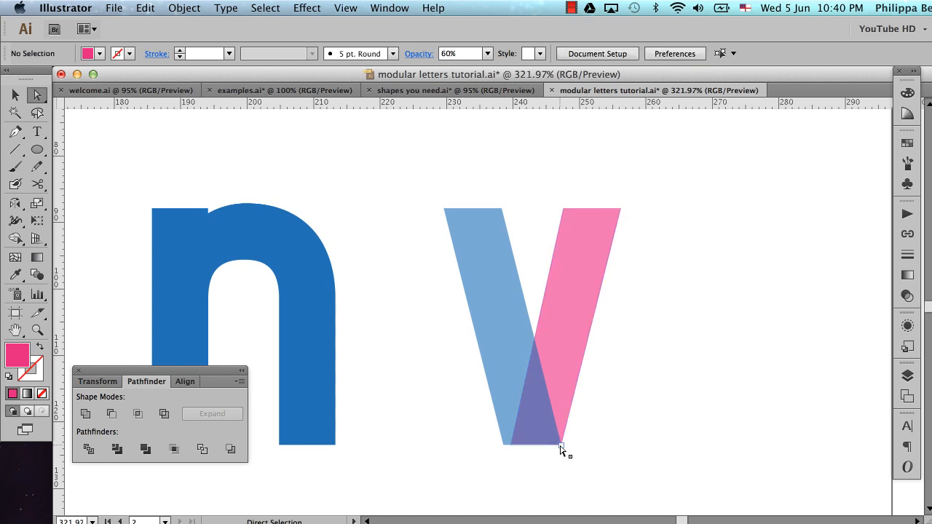
click(561, 446)
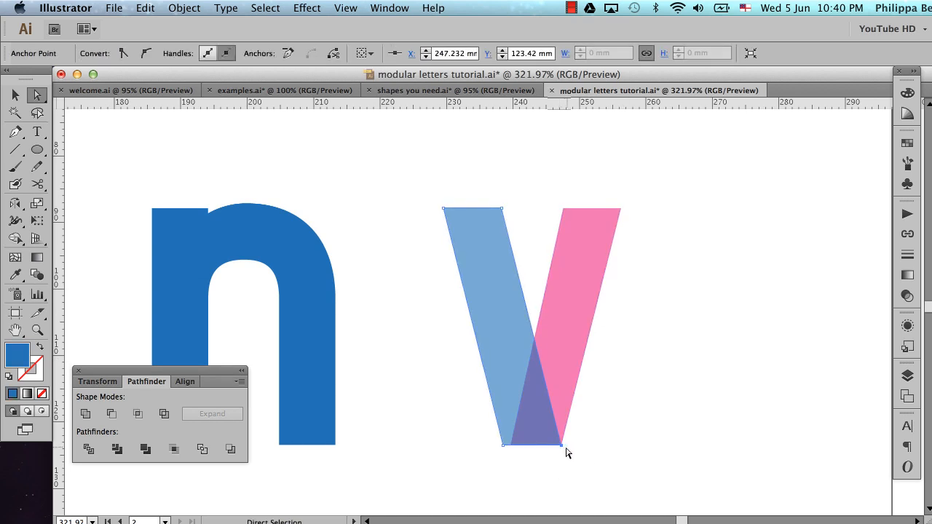
key(Left)
key(Left)
key(Left)
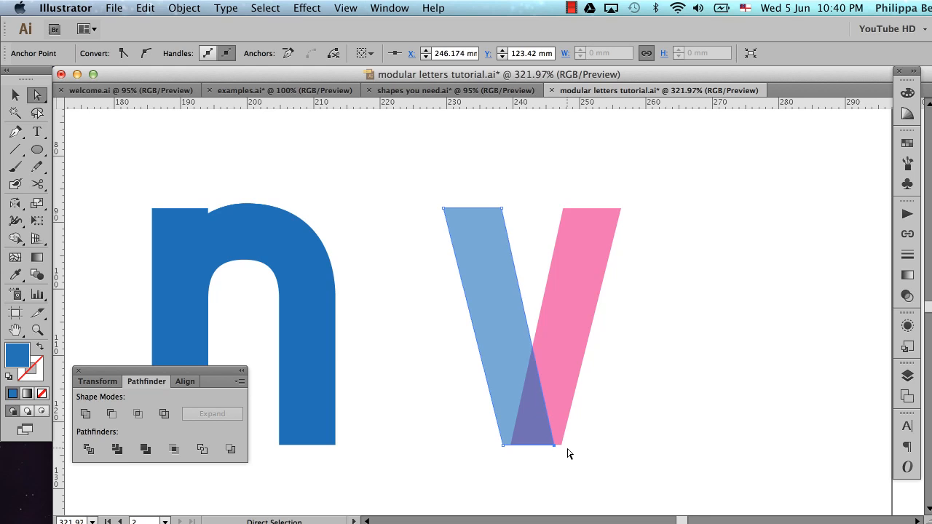
key(super+shift+a)
Apply the solid blue n's fill and 100% opacity to both v strokes with the Eyedropper, and deselect them
key(v)
drag(648, 320, 434, 432)
key(i)
click(302, 319)
key(super+shift+a)
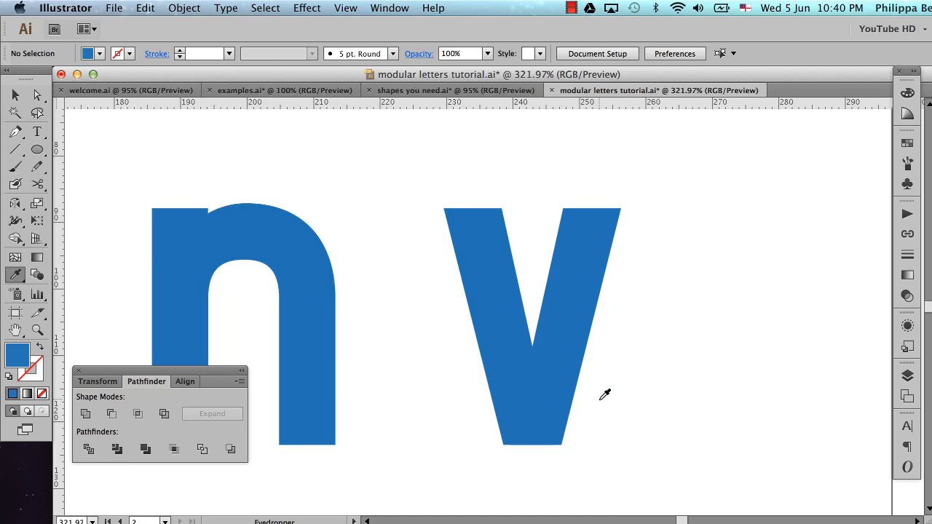
key(v)
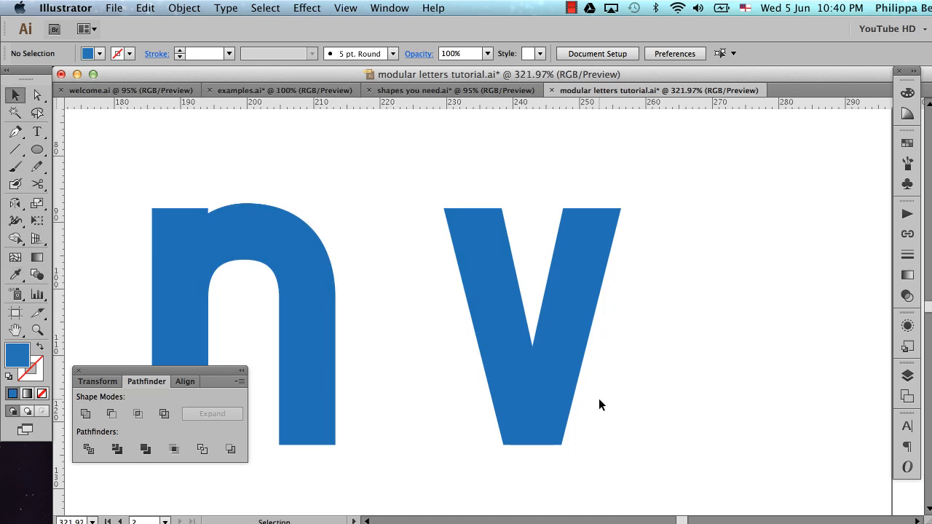
Place a copy of both v strokes directly below the v, beside the semi-transparent n
alt+super+click(535, 296)
alt+super+click(535, 296)
alt+super+click(535, 296)
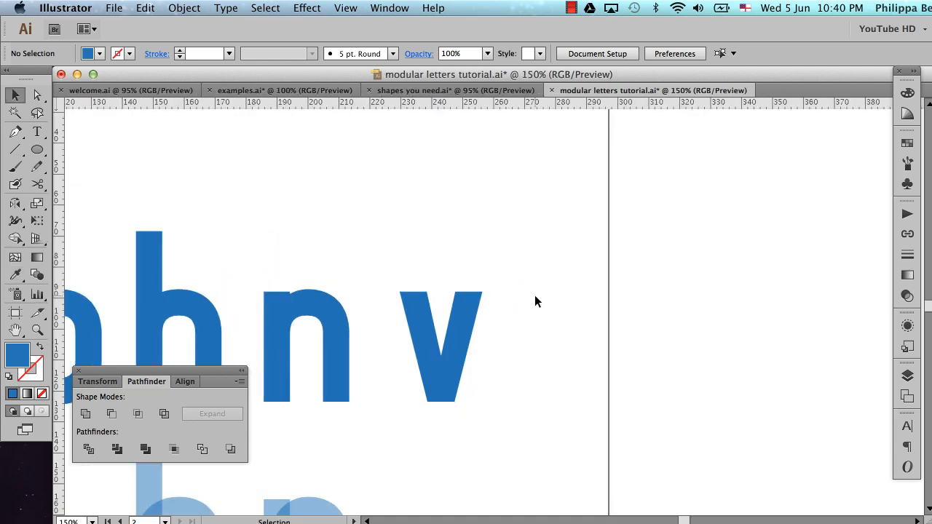
scroll(535, 296, left, 3)
scroll(535, 296, down, 2)
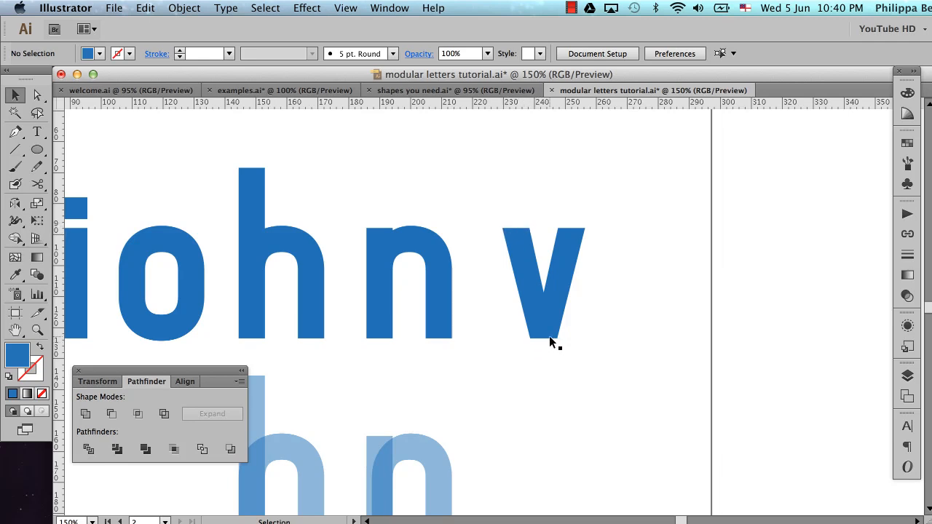
click(553, 289)
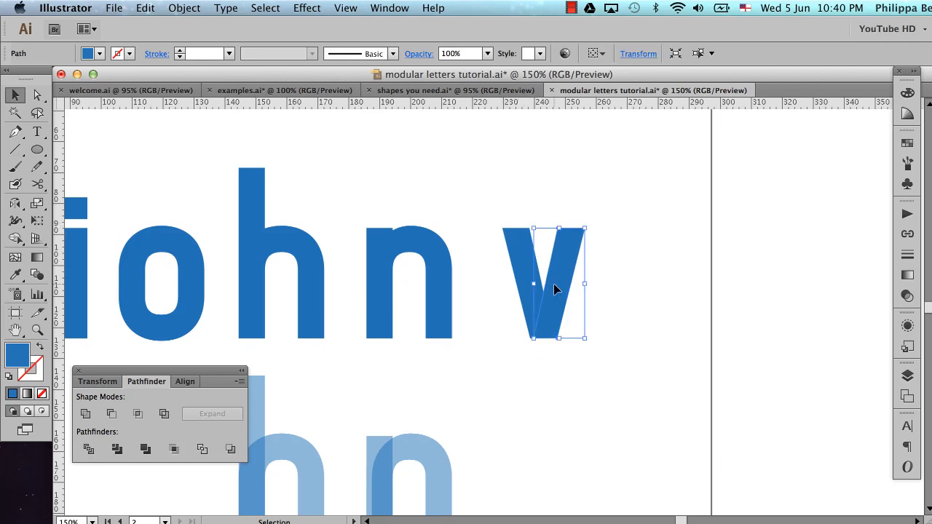
click(613, 304)
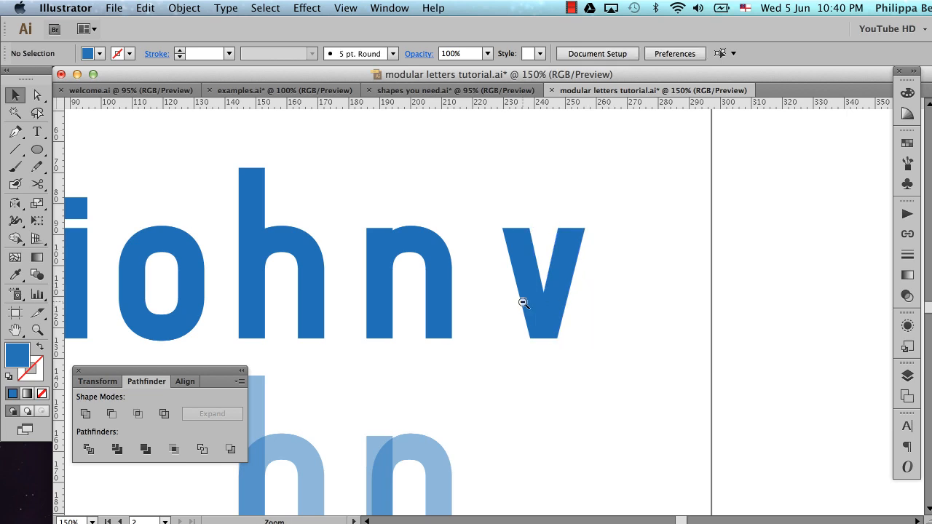
key(super+minus)
scroll(502, 308, down, 3)
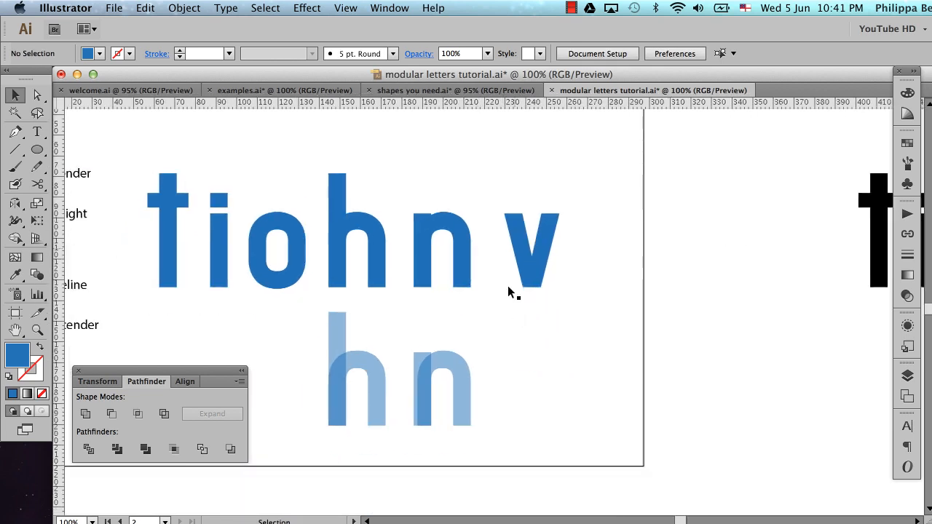
drag(529, 243, 573, 309)
drag(547, 240, 553, 369)
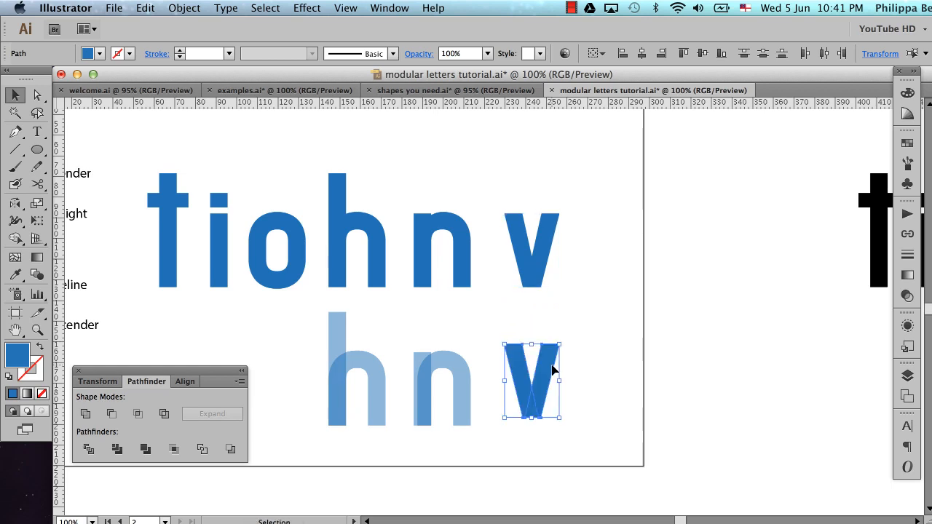
Align the bottom of the copied v with the bottom of the semi-transparent n, leaving only the v copy selected
shift+click(463, 382)
click(722, 56)
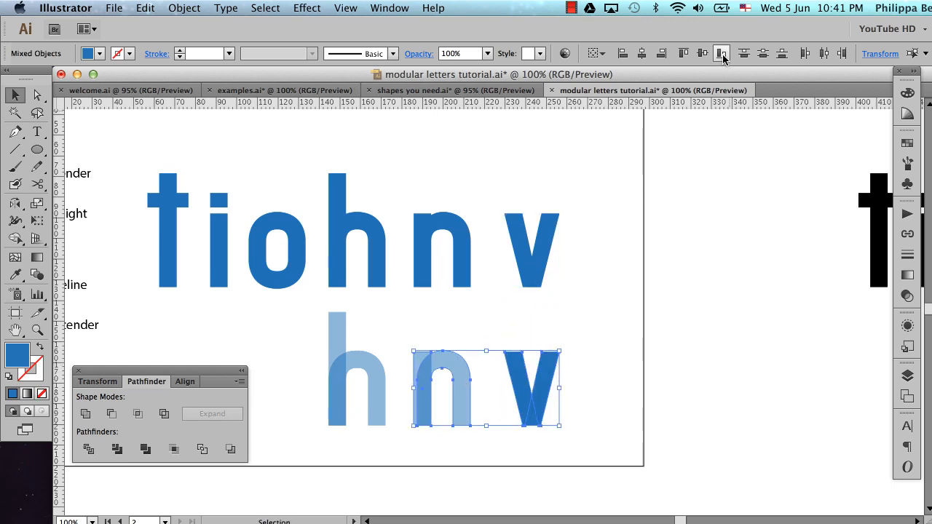
shift+click(461, 364)
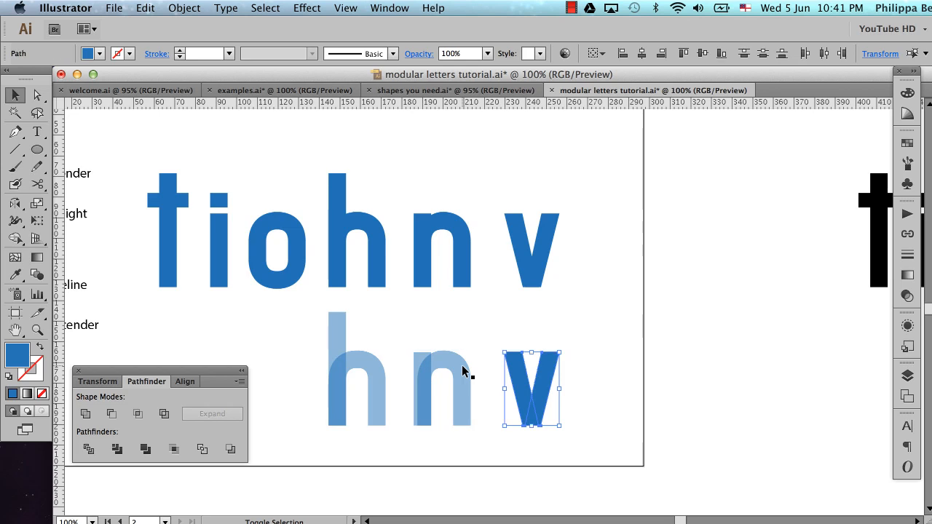
Apply the semi-transparent n's blue fill and 50% opacity to the copied v with the Eyedropper, and deselect it
key(i)
click(461, 369)
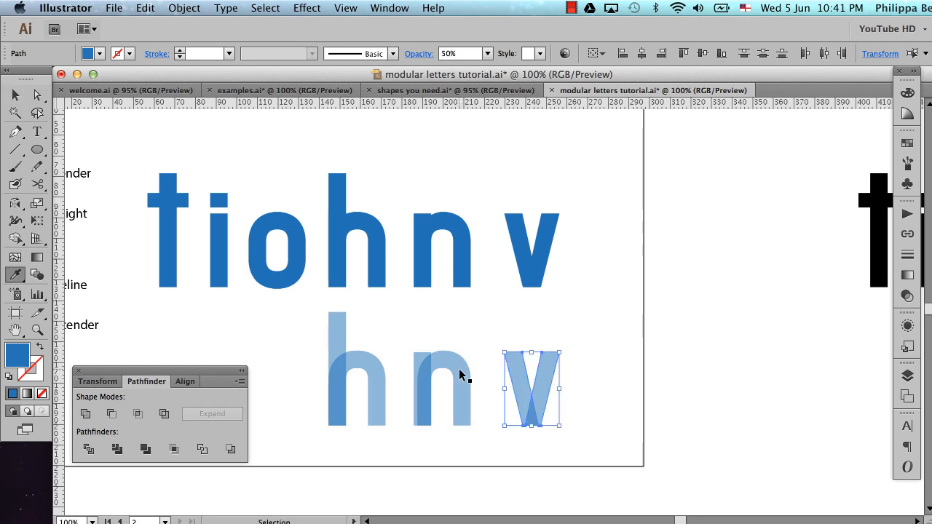
key(v)
click(610, 324)
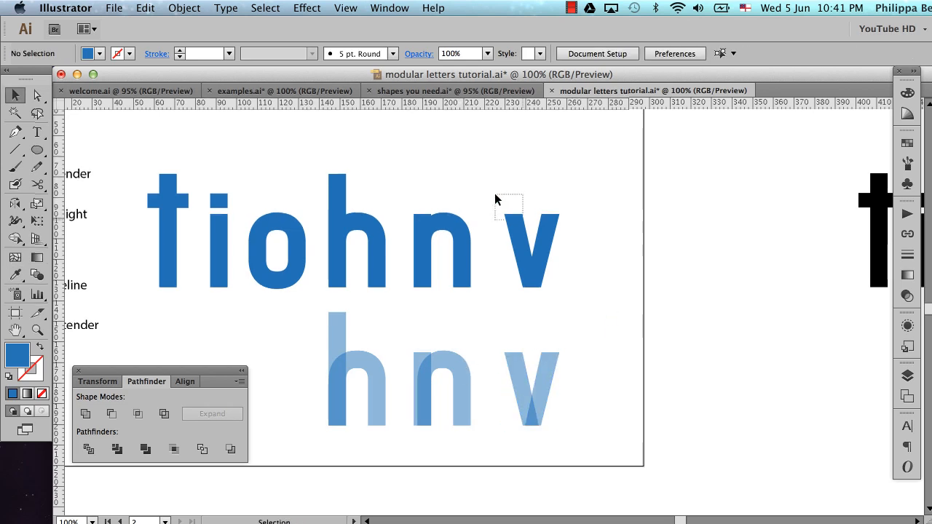
Unite the two strokes of the solid blue v in the upper row into a single shape
drag(495, 197, 590, 303)
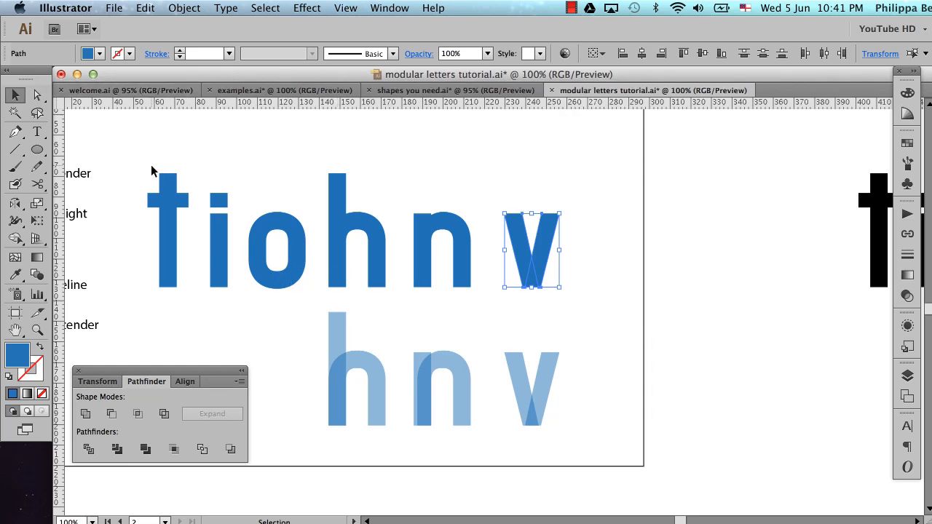
click(87, 414)
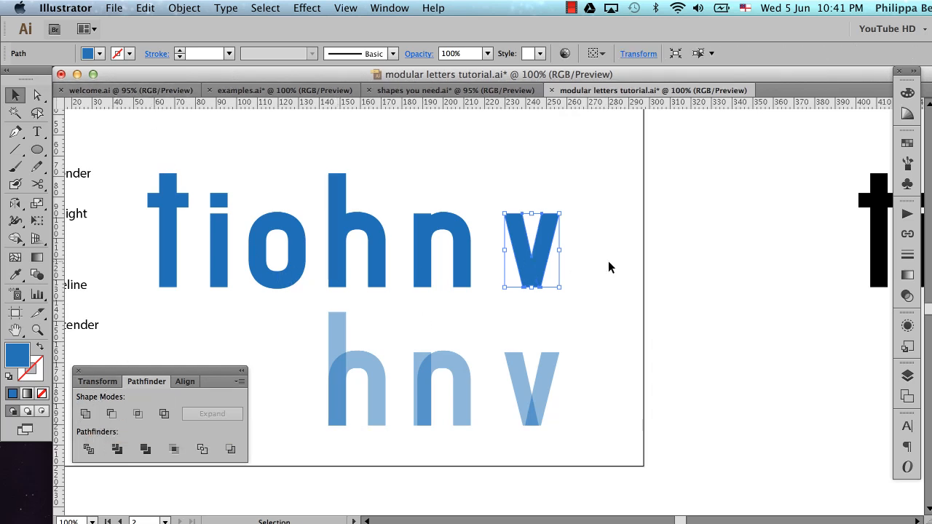
Shift the united solid v left, closer to the n in the upper row, and deselect it
key(shift+Left)
key(shift+Left)
key(shift+Left)
click(642, 246)
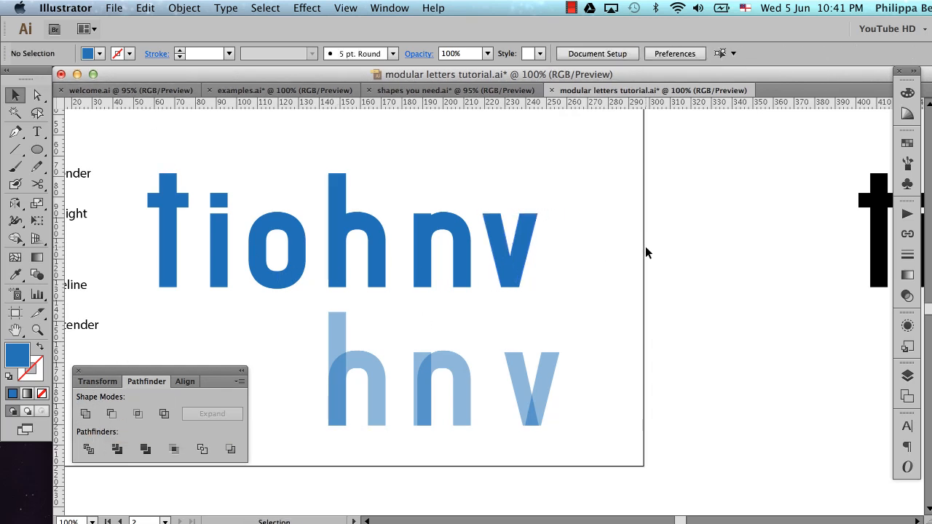
Place two copies of the solid blue v beside it, along the same baseline to its right
scroll(645, 252, right, 3)
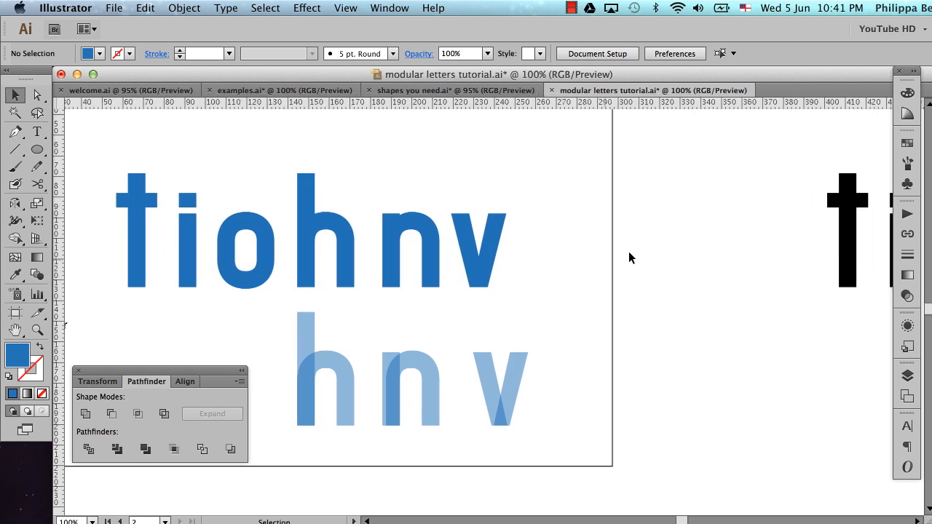
alt+super+click(558, 267)
alt+super+click(558, 266)
scroll(558, 266, left, 8)
scroll(559, 266, down, 3)
scroll(559, 272, down, 2)
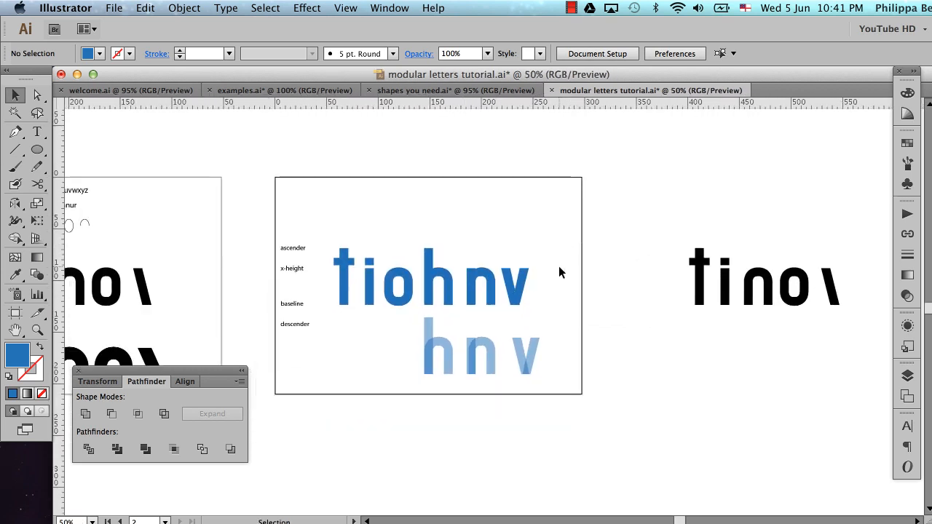
scroll(559, 272, left, 2)
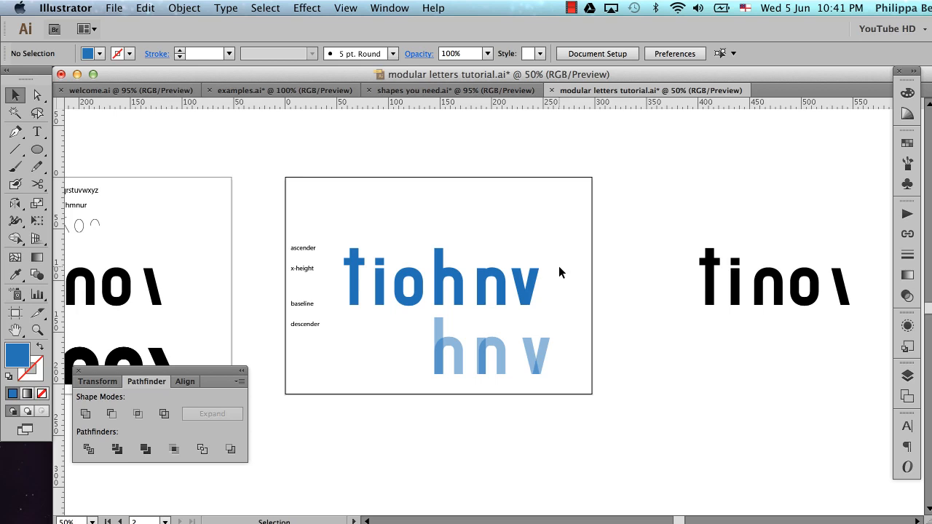
key(super+space)
drag(431, 217, 650, 359)
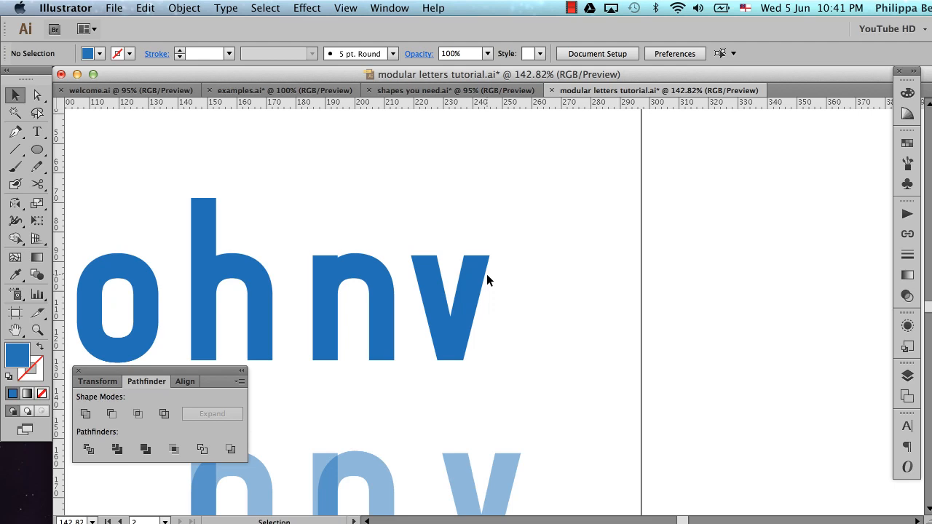
scroll(487, 274, down, 3)
scroll(487, 274, right, 3)
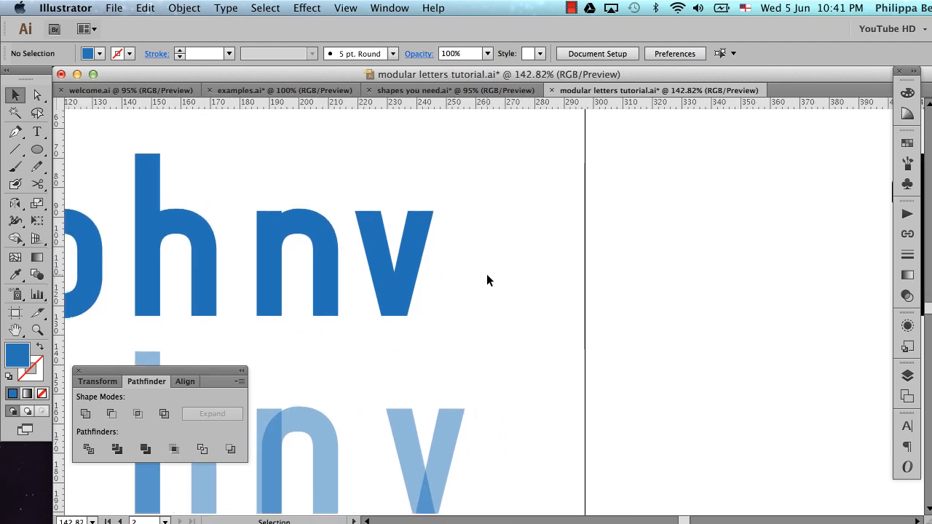
click(412, 260)
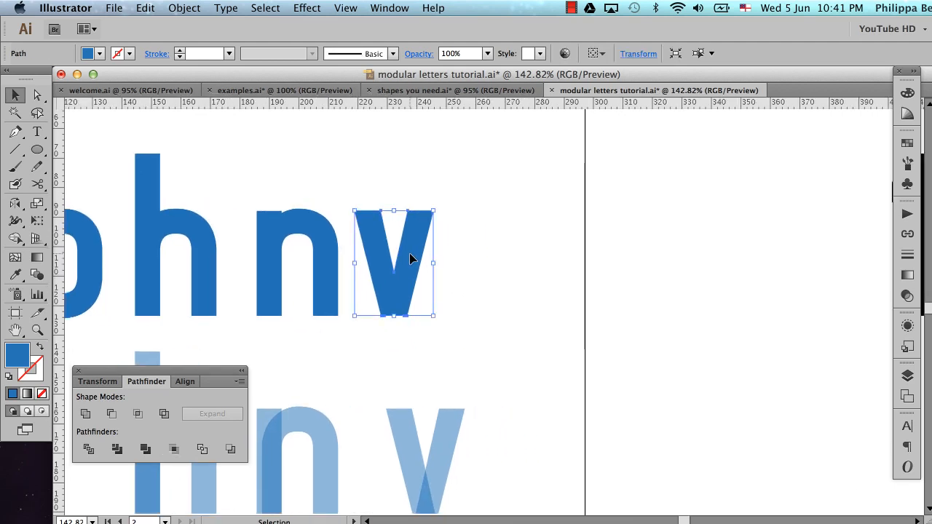
drag(409, 253, 648, 252)
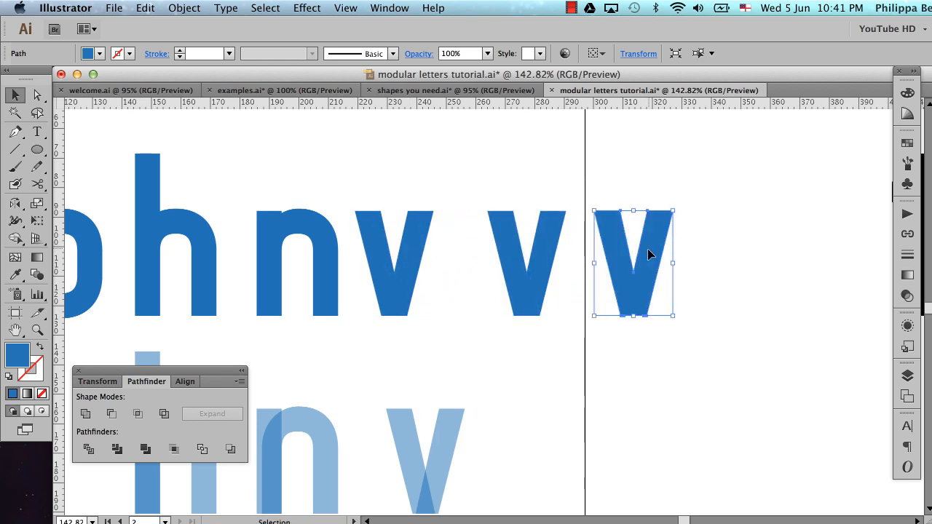
Show the guides, hide the artboards, and clear the selection
key(super+semicolon)
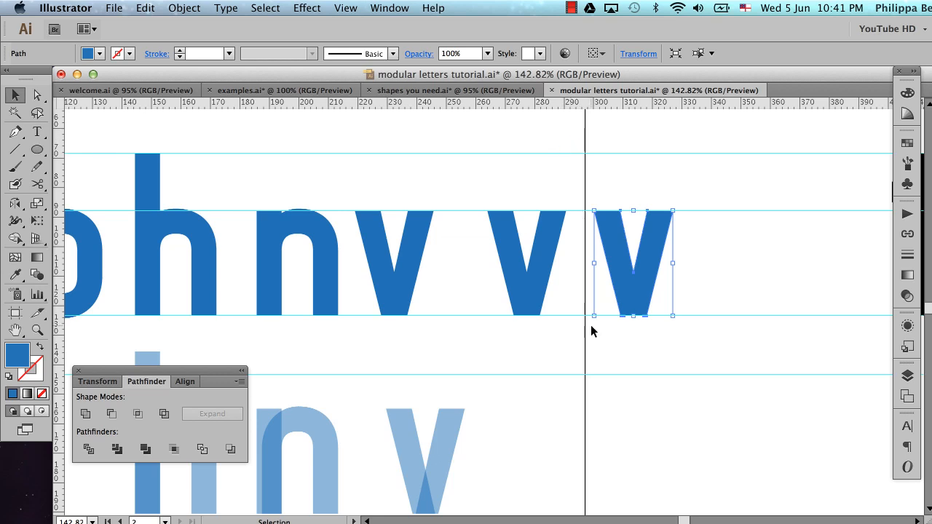
click(348, 8)
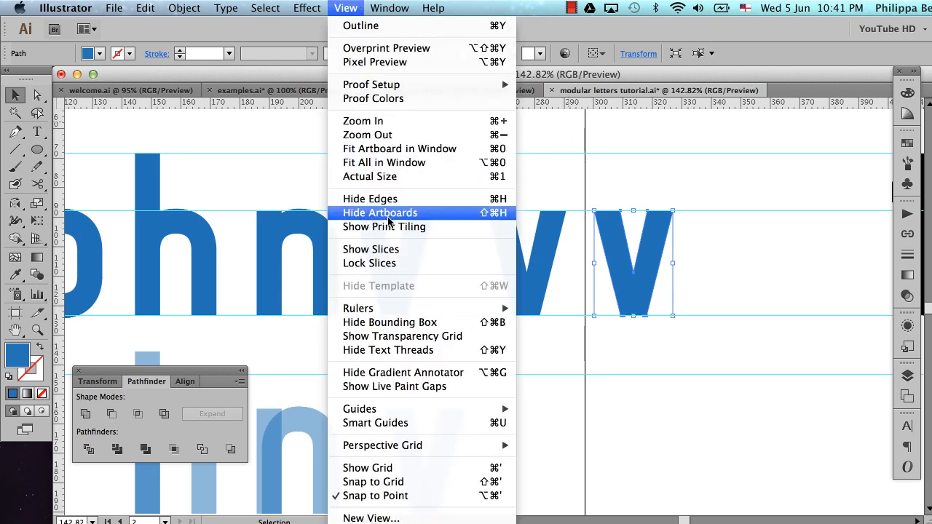
click(388, 216)
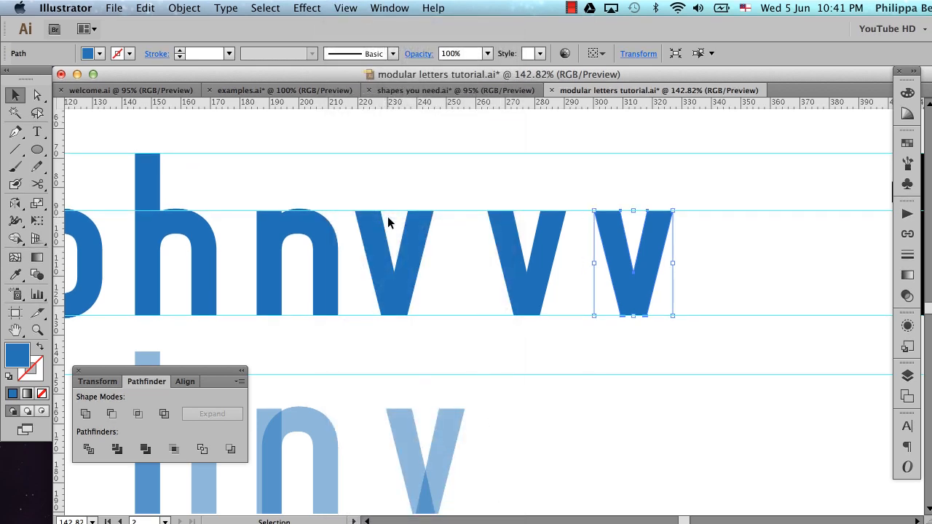
click(561, 348)
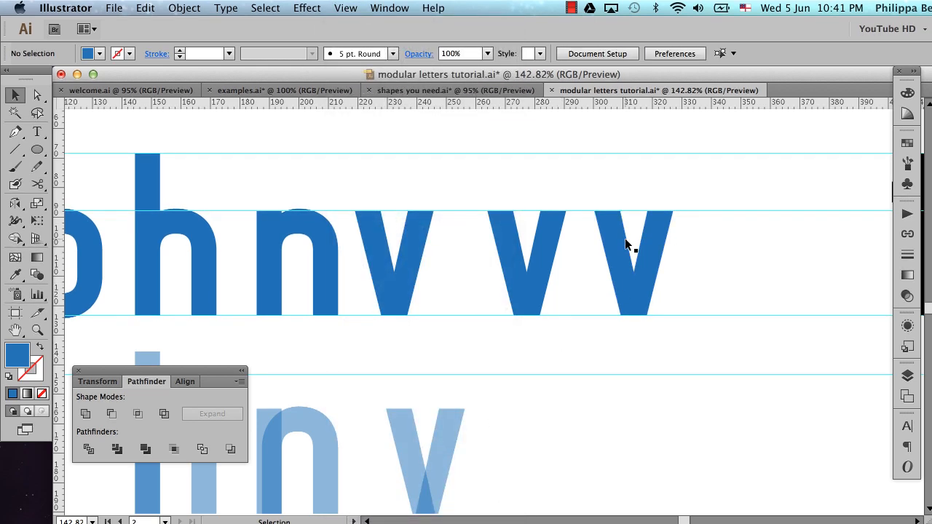
Apply the semi-transparent v's blue fill and 50% opacity to the two new v copies with the Eyedropper, and deselect them
drag(514, 189, 595, 245)
key(i)
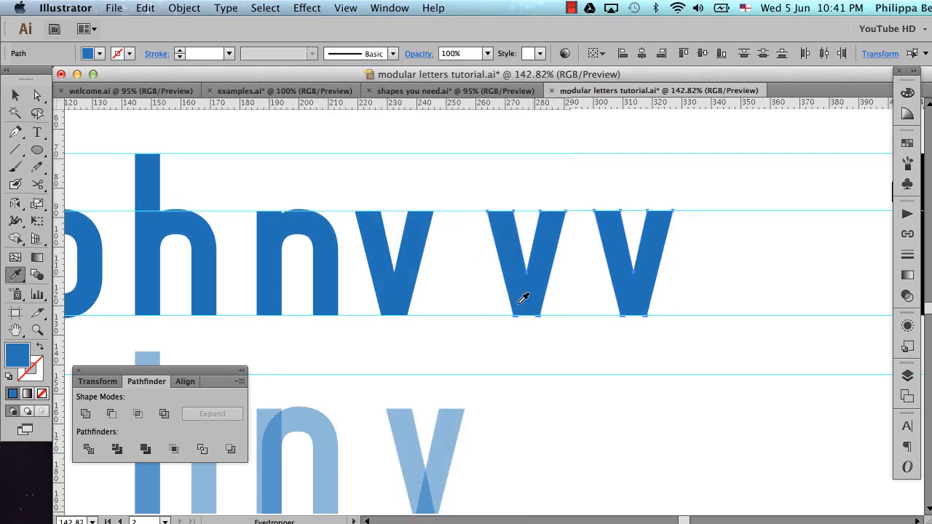
click(446, 432)
key(super+shift+a)
key(v)
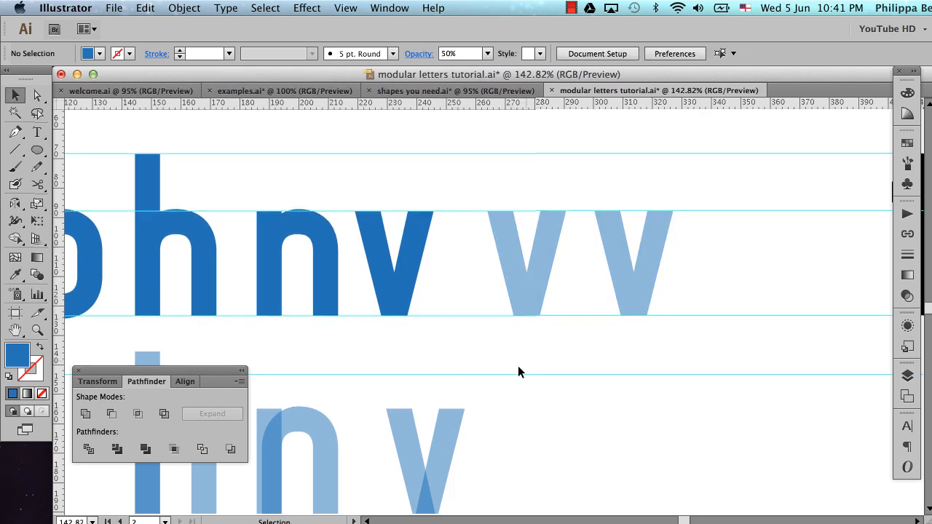
Slide the right transparent v over the left one until the tops of their adjoining arms overlap, forming a w
click(616, 248)
drag(615, 248, 570, 245)
key(super+space)
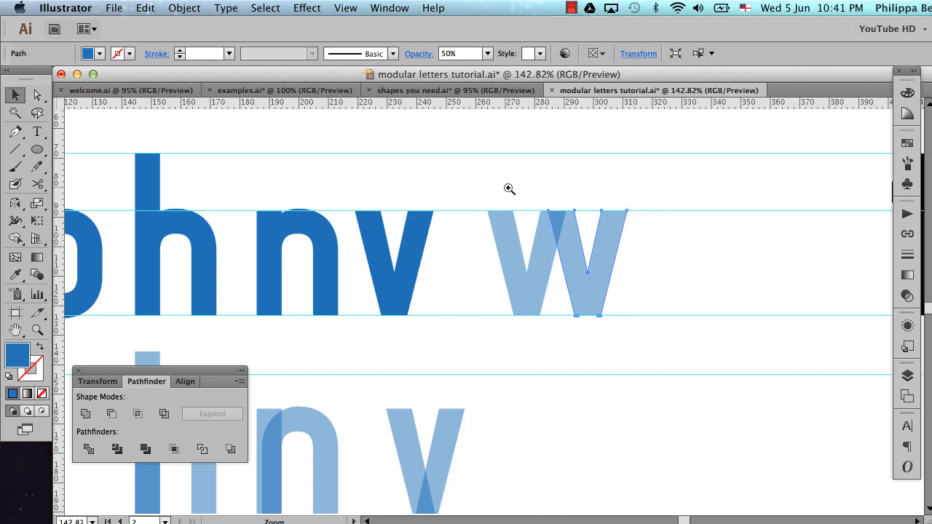
drag(509, 188, 613, 251)
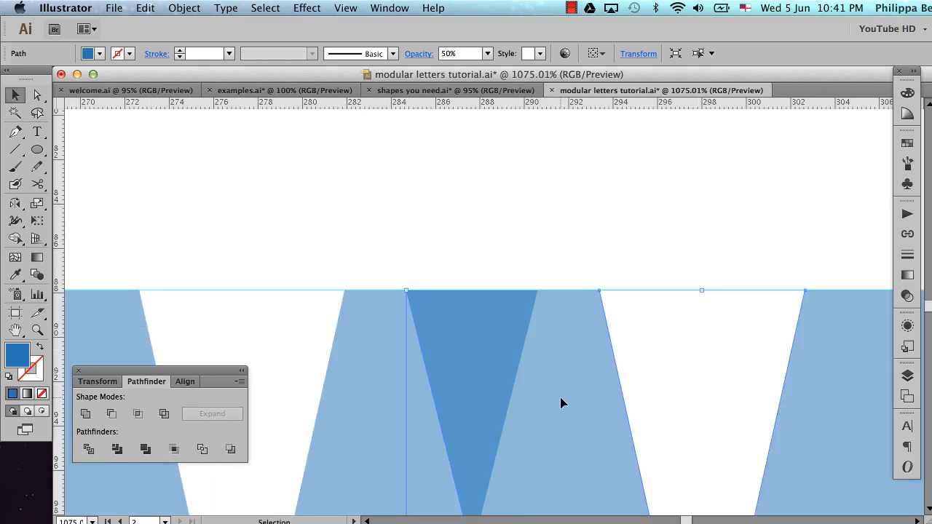
key(Left)
key(Left)
key(Left)
key(Left)
key(Left)
key(Left)
key(Left)
key(Left)
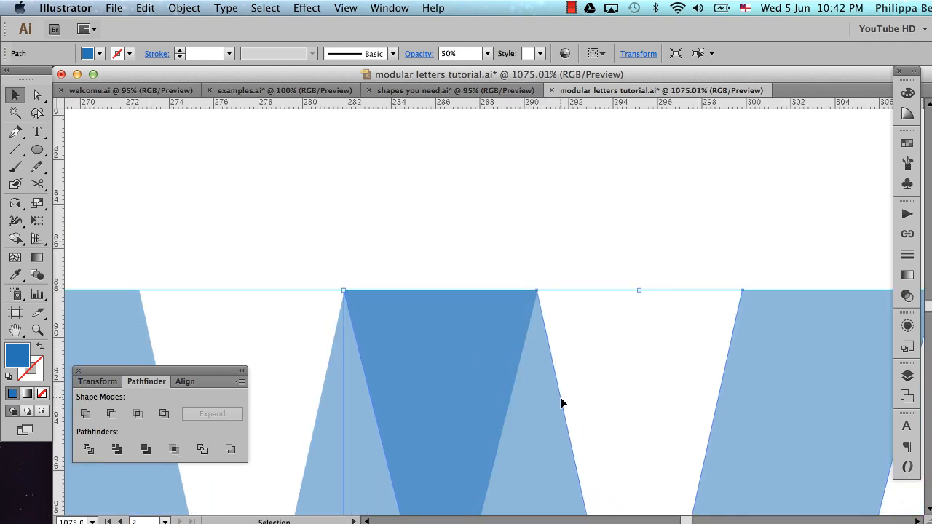
Fine-tune the right v's position so its upper-left corner meets the left v's inner corner, and deselect it
key(super+space)
drag(313, 259, 416, 393)
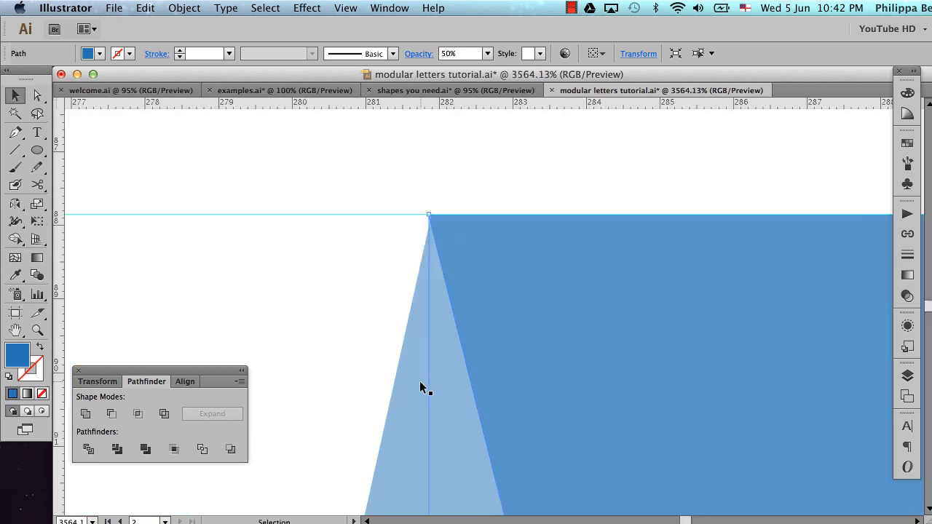
drag(487, 270, 506, 278)
click(462, 192)
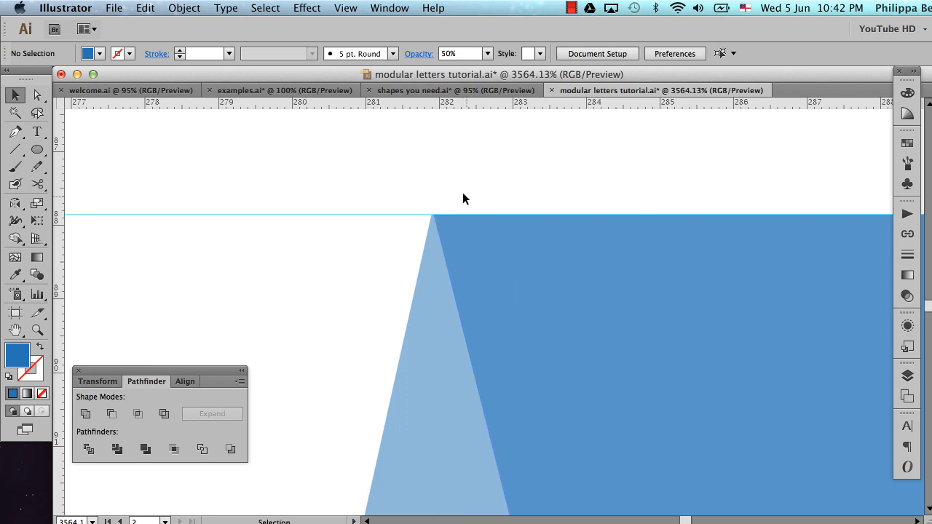
Place a copy of both overlapping v shapes of the w directly below the original
alt+super+click(500, 274)
alt+super+click(500, 273)
alt+super+click(500, 274)
alt+super+click(500, 273)
alt+super+click(500, 274)
alt+super+click(500, 274)
alt+super+click(500, 273)
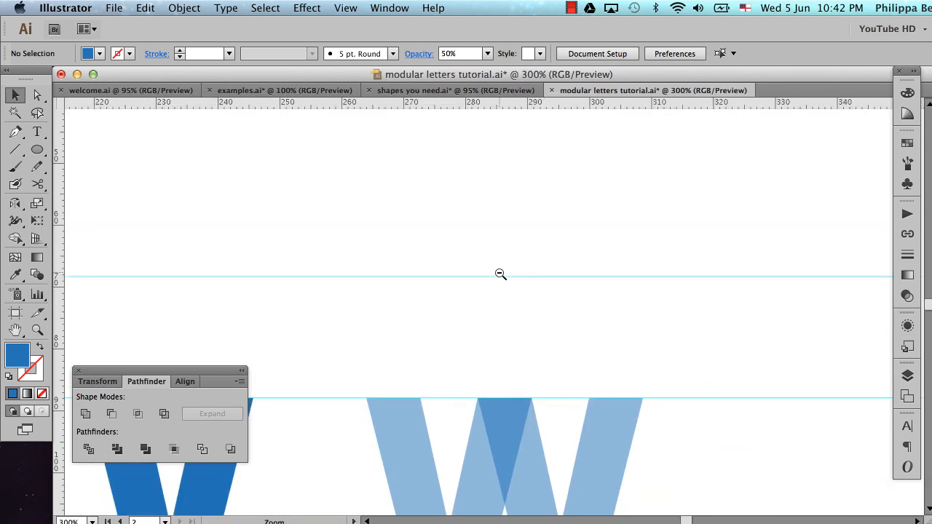
alt+super+click(500, 274)
scroll(498, 272, down, 5)
drag(467, 201, 567, 334)
alt+super+click(495, 311)
alt+super+click(495, 311)
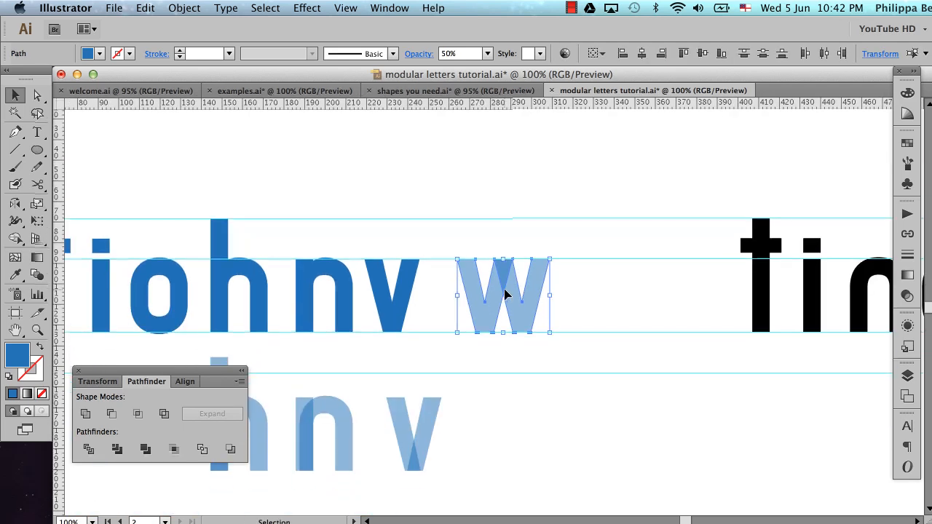
drag(515, 288, 516, 351)
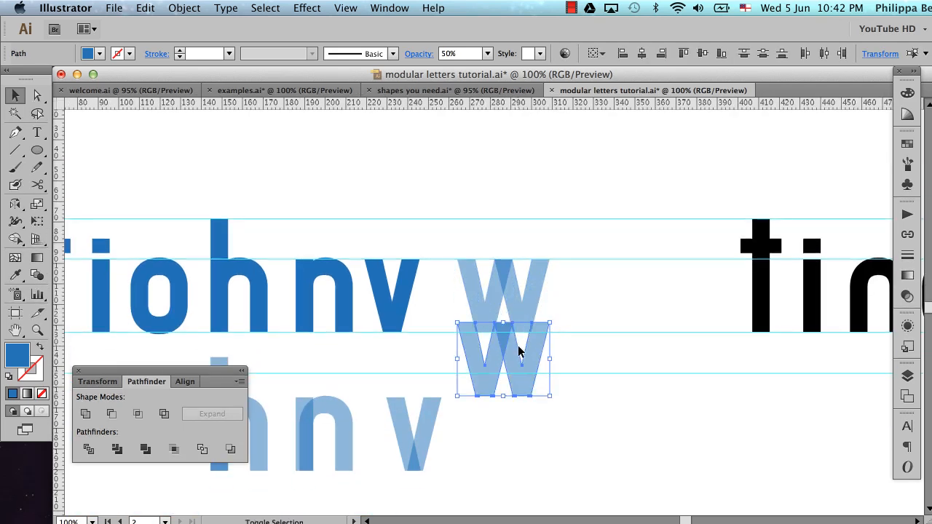
Group the copied w and align its bottom with the semi-transparent v in the lower row, then clear the selection
shift+click(429, 422)
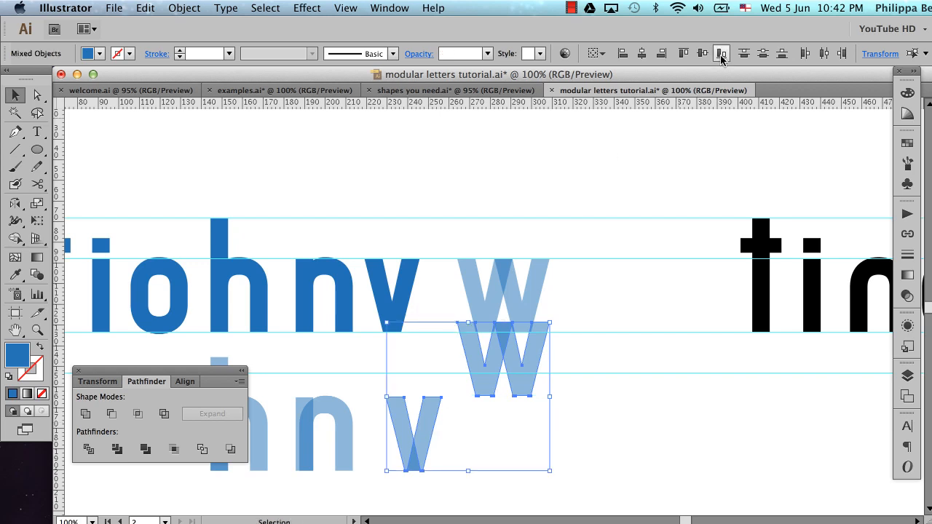
click(720, 53)
shift+click(419, 436)
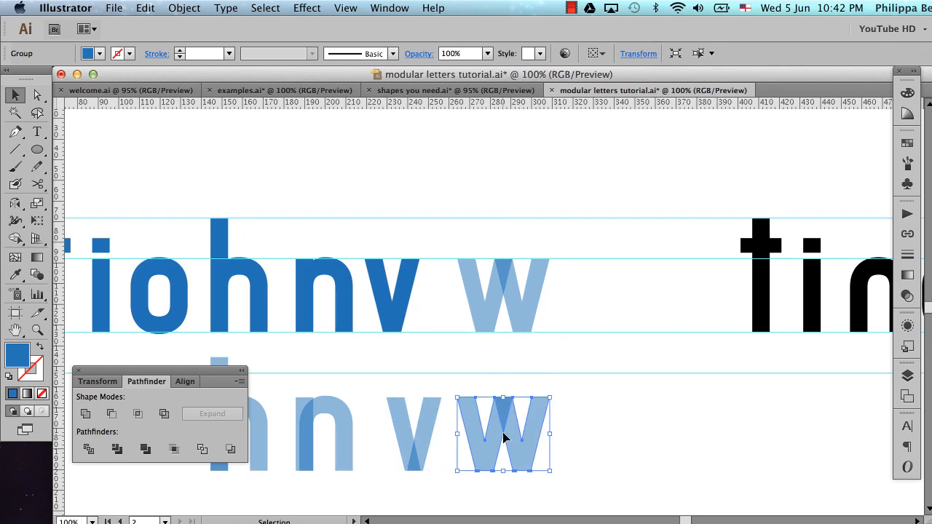
click(565, 360)
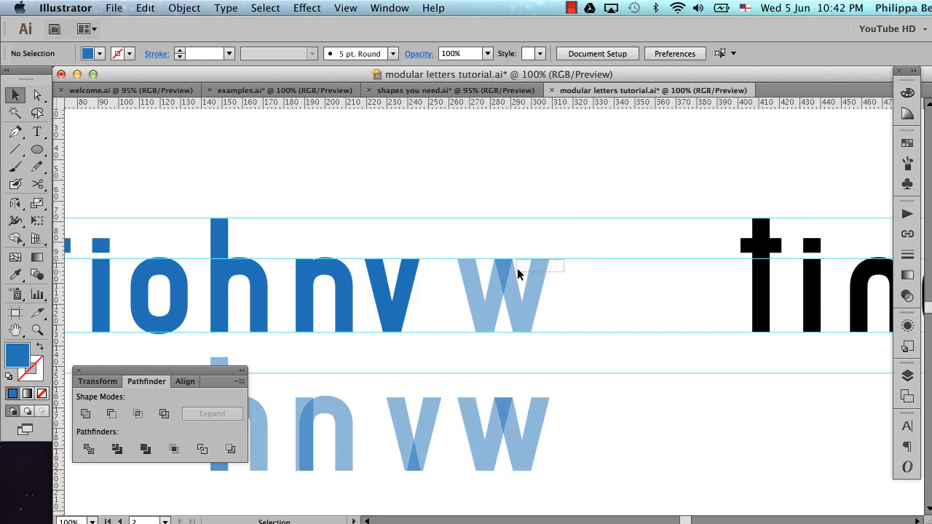
Give the upper w the solid v's blue fill at 100% opacity with the Eyedropper and unite its two shapes
click(482, 328)
key(i)
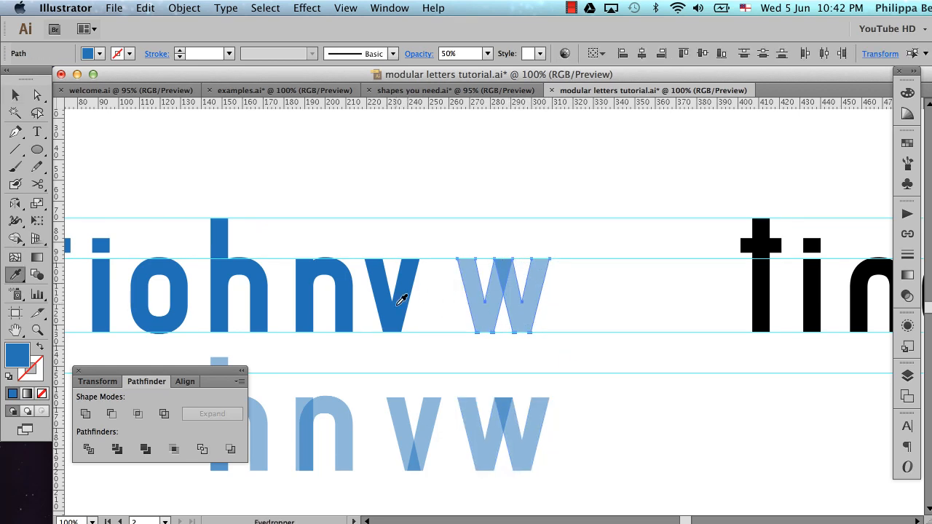
click(401, 300)
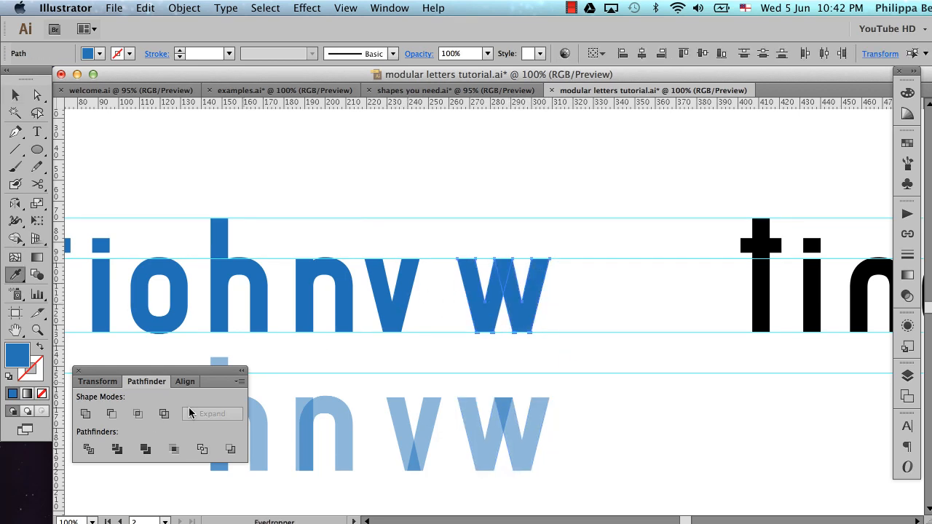
click(86, 414)
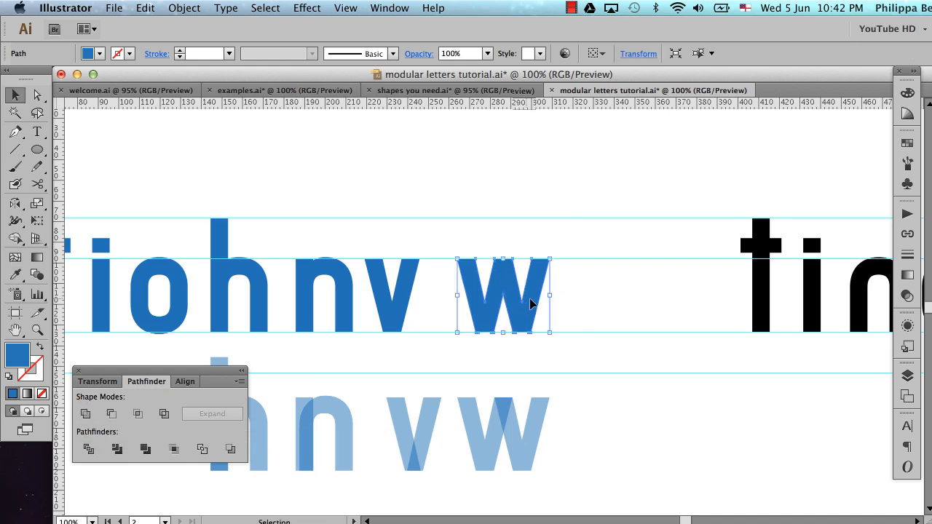
Move the solid v and w together to the right, up to the black t, leaving a gap after the n
shift+click(408, 295)
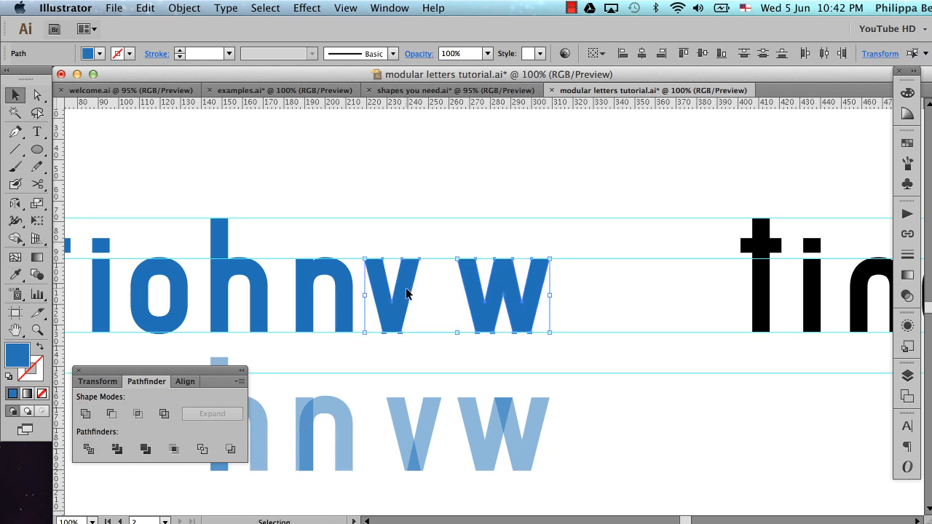
drag(407, 294, 596, 294)
click(617, 299)
click(451, 296)
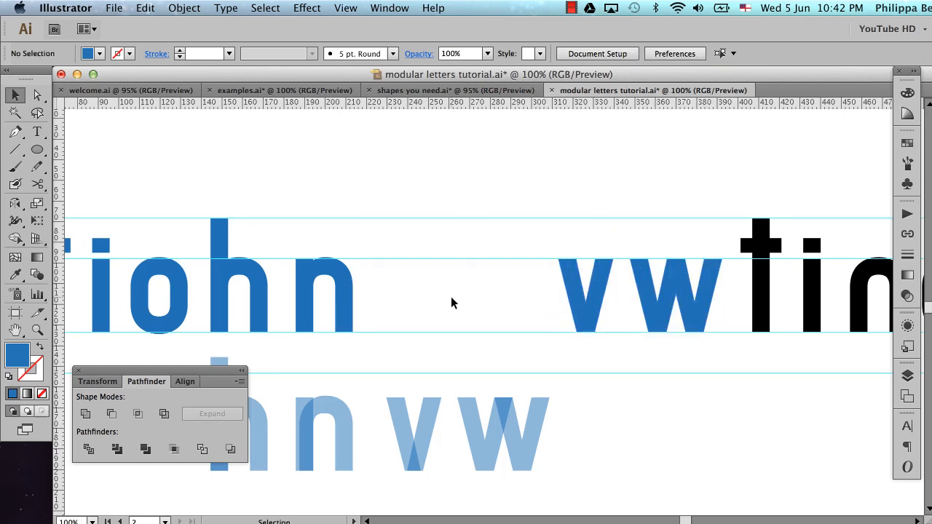
Place a copy of the solid n to its right in the upper row and deselect it
click(346, 288)
drag(329, 273, 420, 287)
click(461, 288)
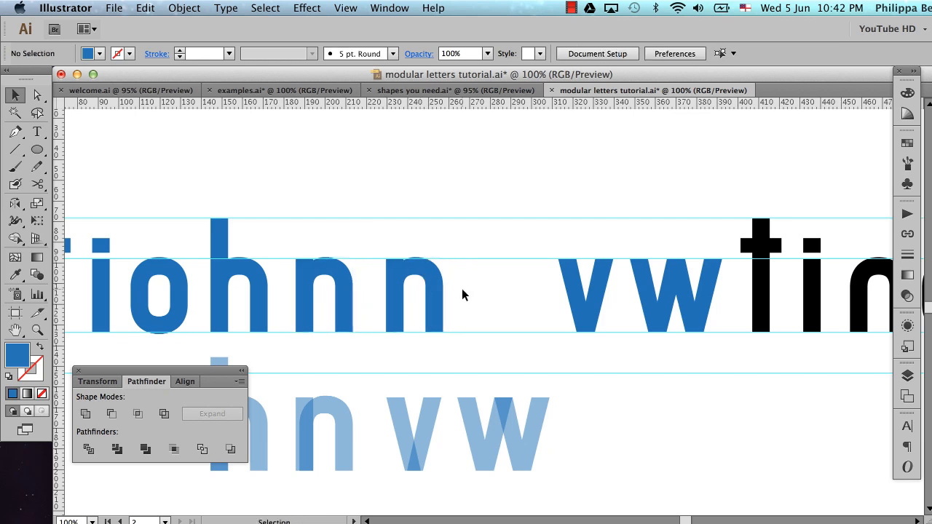
Copy the semi-transparent n to the right of the duplicated solid n, align their bottoms, and clear the selection
click(345, 426)
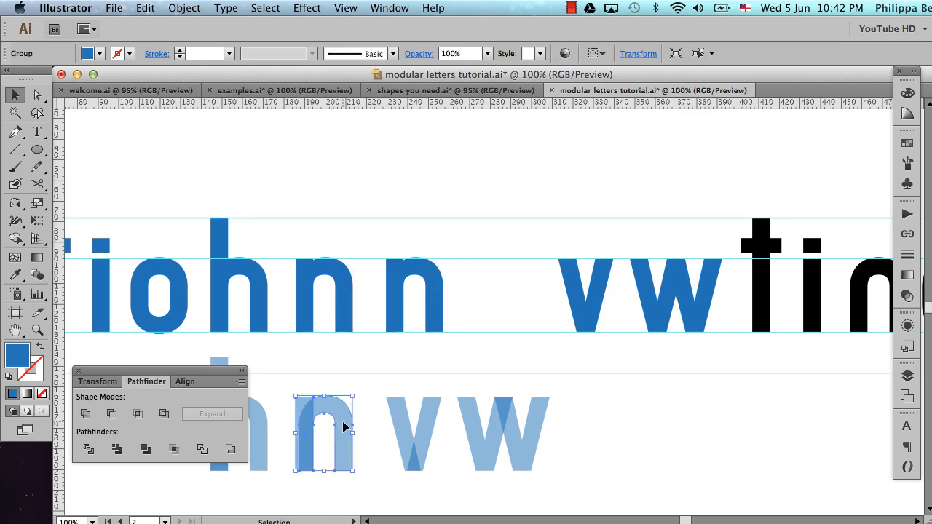
drag(345, 428, 507, 264)
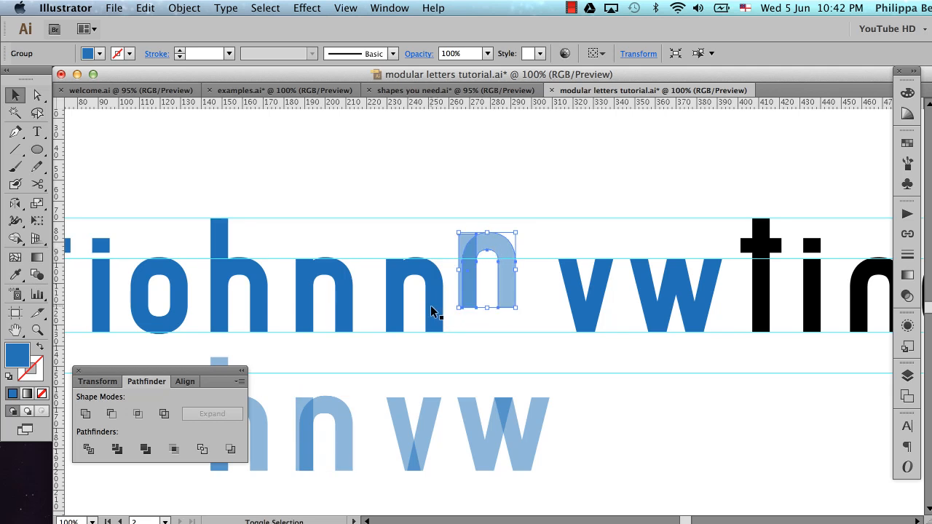
shift+click(431, 312)
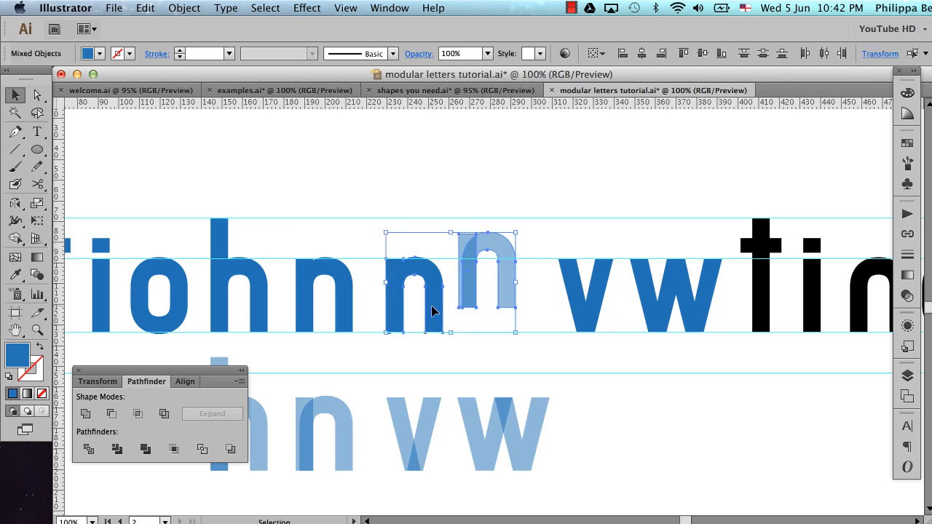
click(720, 62)
click(508, 216)
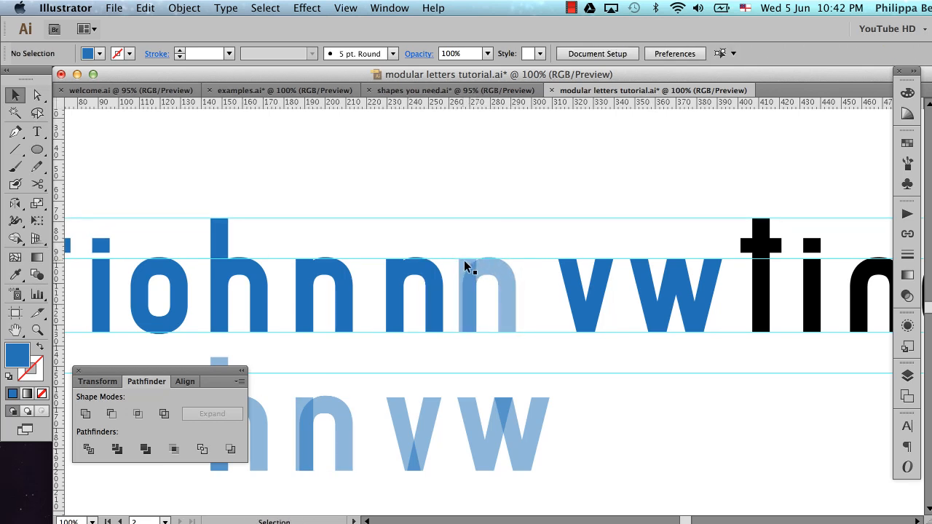
Delete the straight stem from the semi-transparent n copy in the upper row, keeping only its arch
click(467, 281)
click(494, 237)
click(466, 260)
key(Delete)
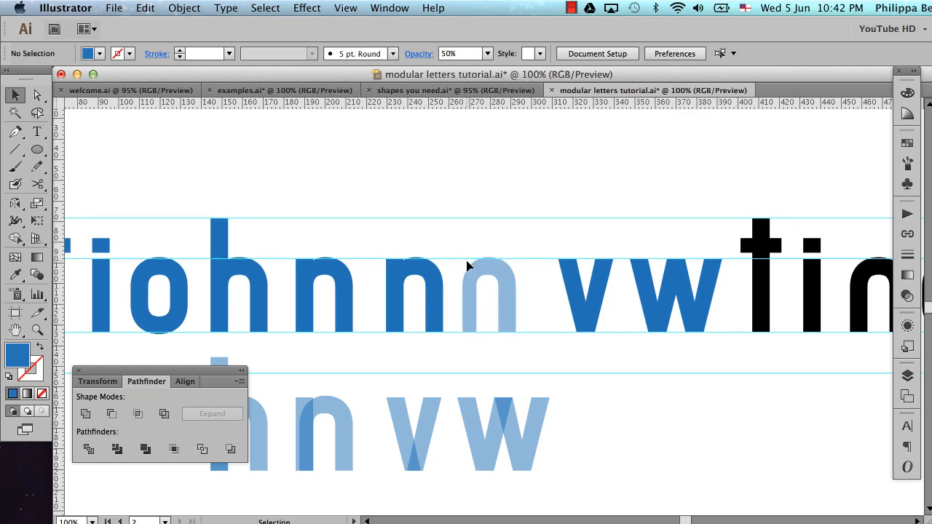
Move the semi-transparent arch over the right leg of the solid n beside it, joining them into an m
drag(313, 232, 580, 333)
drag(660, 241, 610, 254)
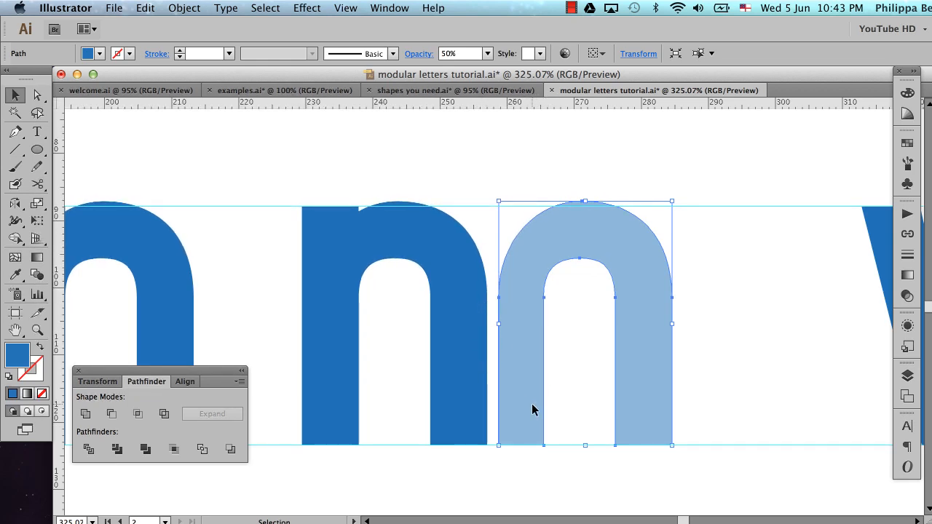
drag(532, 404, 471, 403)
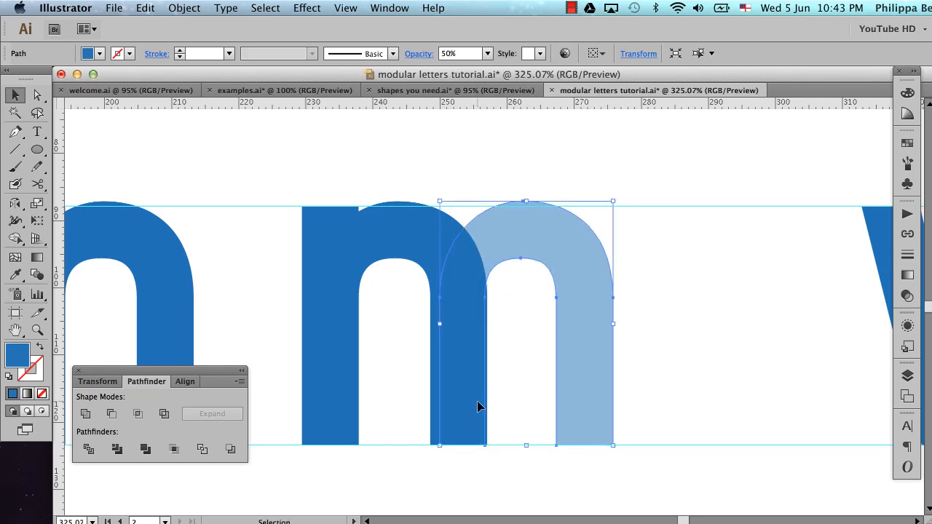
Give the solid n part of the m the arch's 50% opacity blue fill with the Eyedropper
click(421, 233)
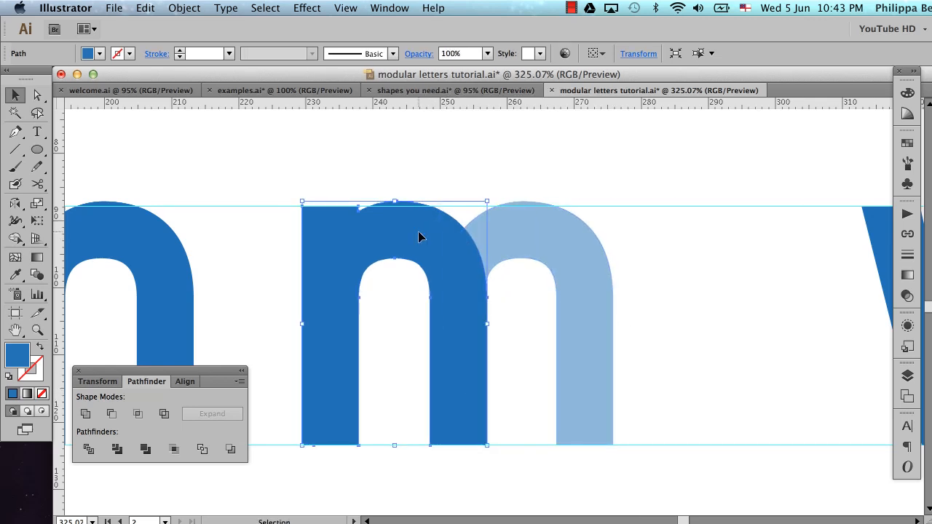
key(i)
click(519, 233)
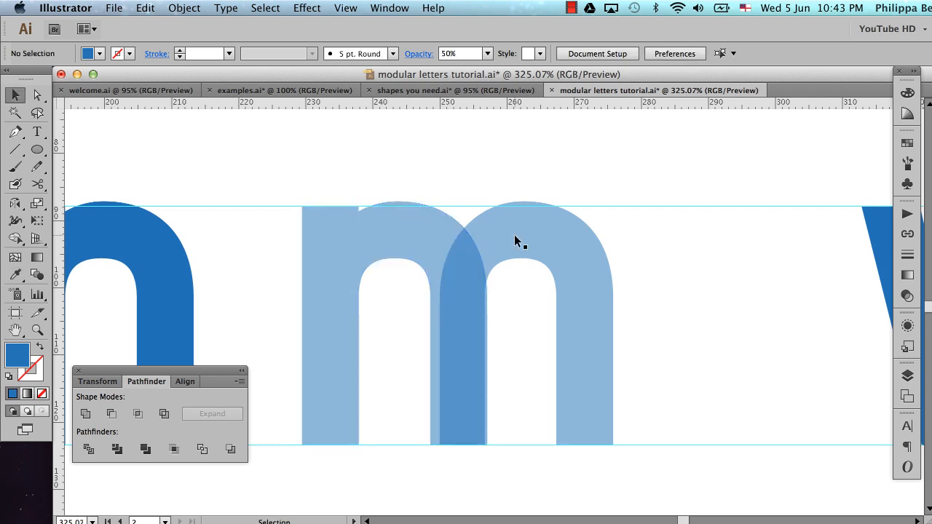
Line up the arch's inner leg with the right edge of the n's leg and select both parts of the m
key(super+space)
drag(378, 370, 546, 472)
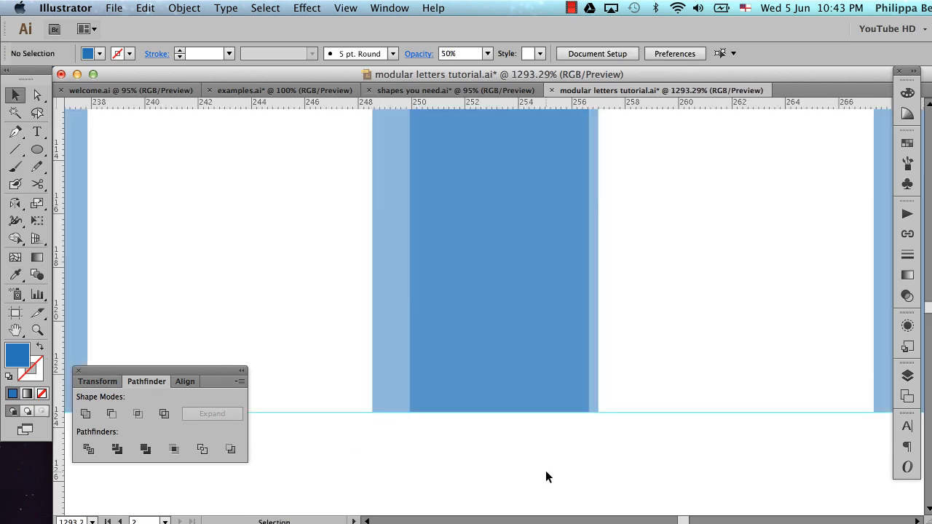
click(496, 320)
key(super+alt+space)
alt+super+click(595, 337)
alt+super+click(596, 337)
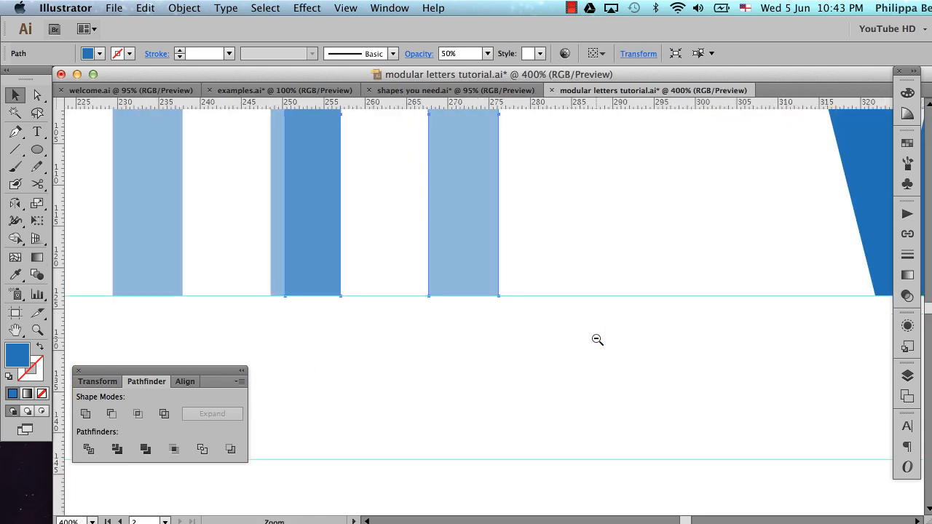
alt+super+click(596, 337)
alt+super+click(595, 337)
shift+click(432, 208)
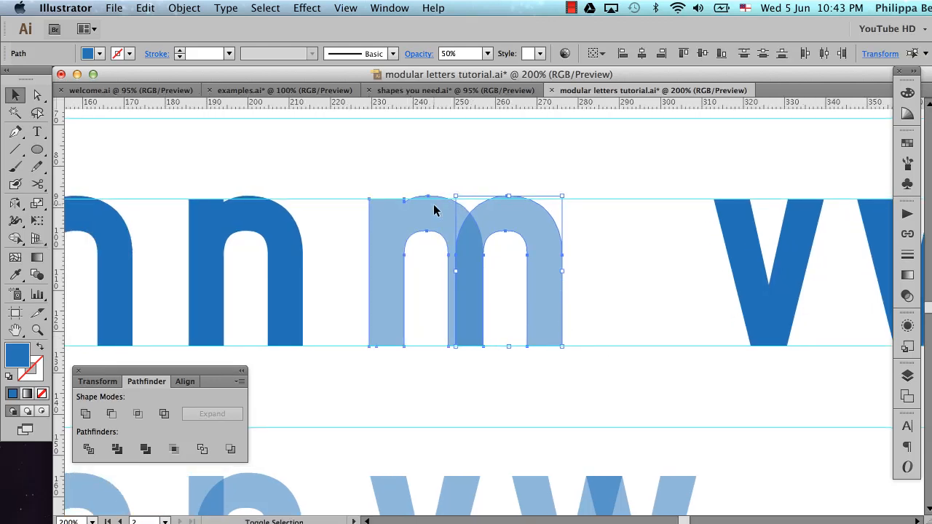
alt+super+click(433, 204)
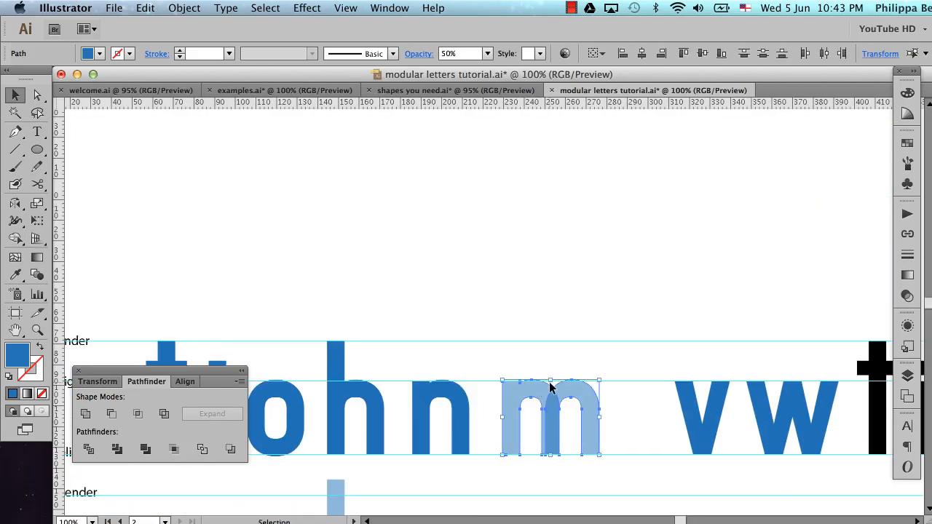
Move the semi-transparent v and w in the lower row to the right, making room for an m after the n
scroll(549, 381, down, 5)
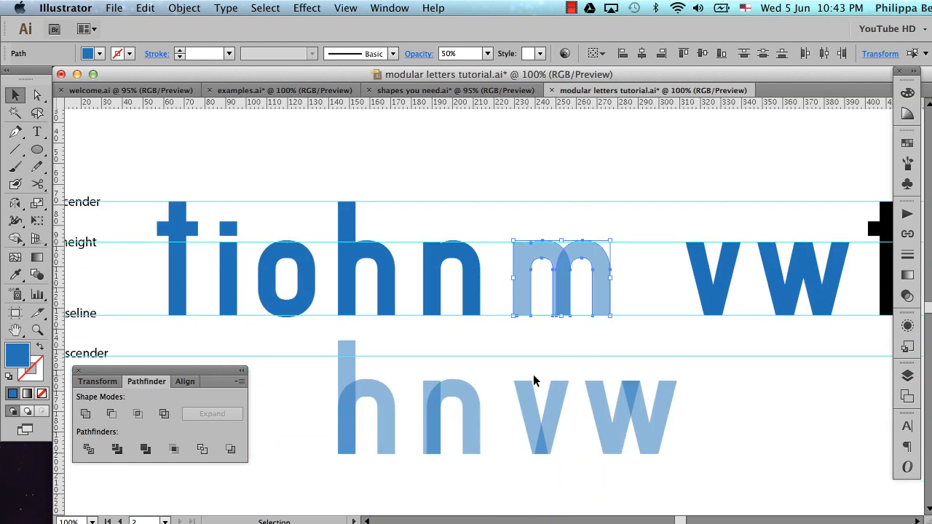
drag(537, 377, 697, 458)
drag(550, 414, 661, 414)
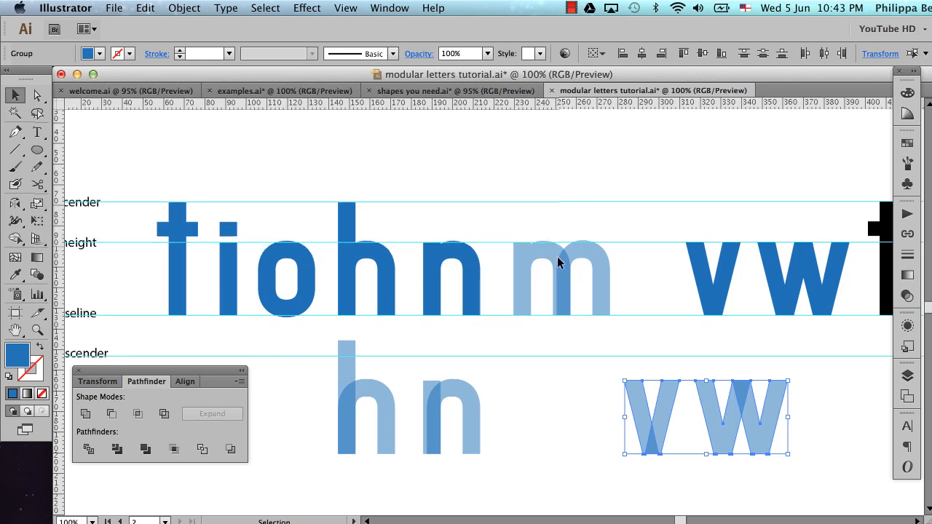
Copy the semi-transparent m into the gap in the lower row and align its bottom with the v
drag(551, 214, 604, 296)
drag(559, 261, 633, 401)
shift+click(633, 400)
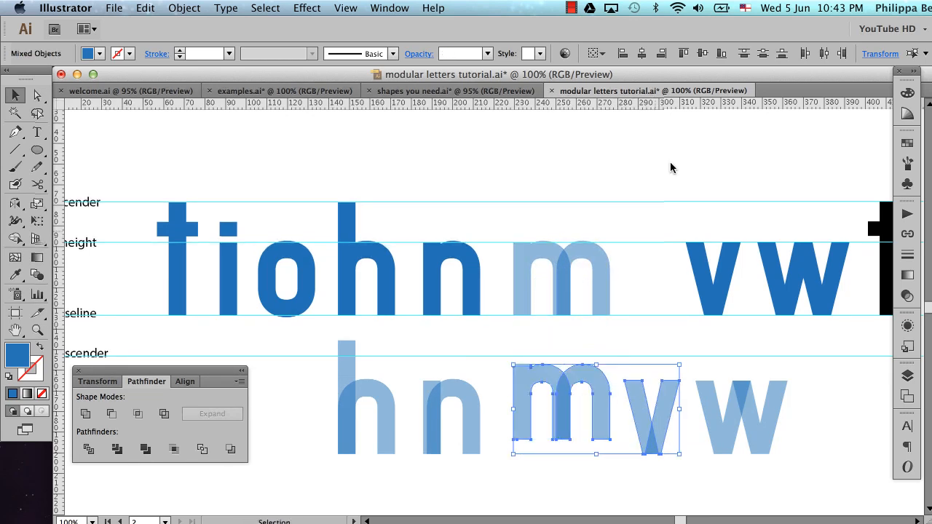
click(722, 53)
Give the upper m the solid n's blue fill at 100% opacity with the Eyedropper, unite its shapes, and deselect
click(620, 238)
drag(616, 213, 532, 290)
key(i)
click(477, 281)
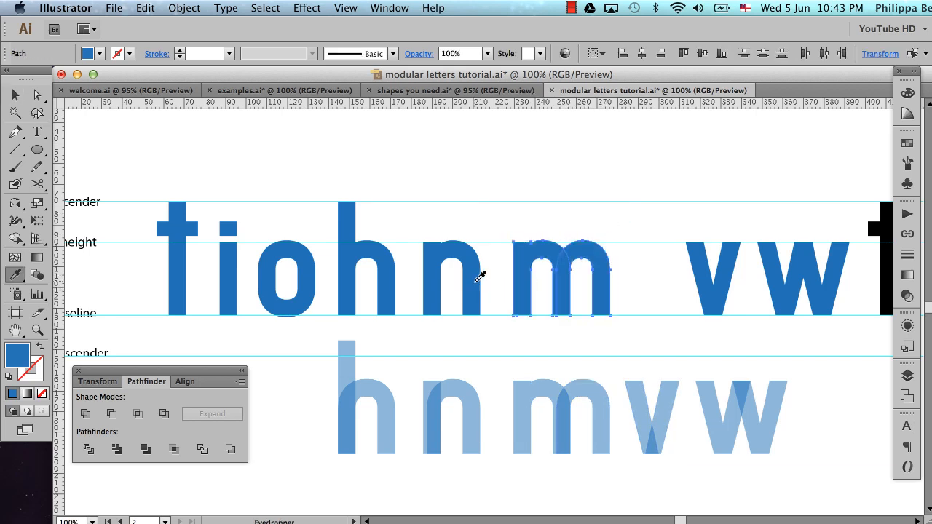
click(85, 413)
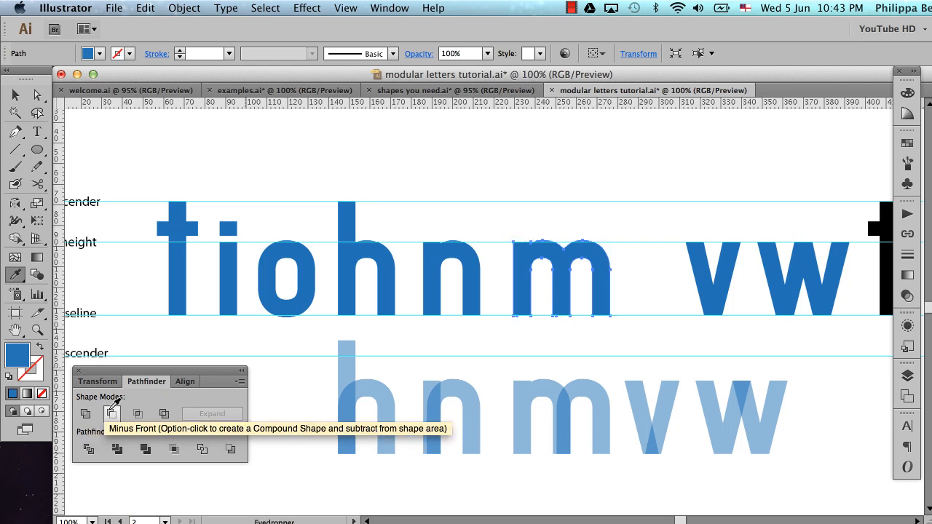
key(super+shift+a)
key(v)
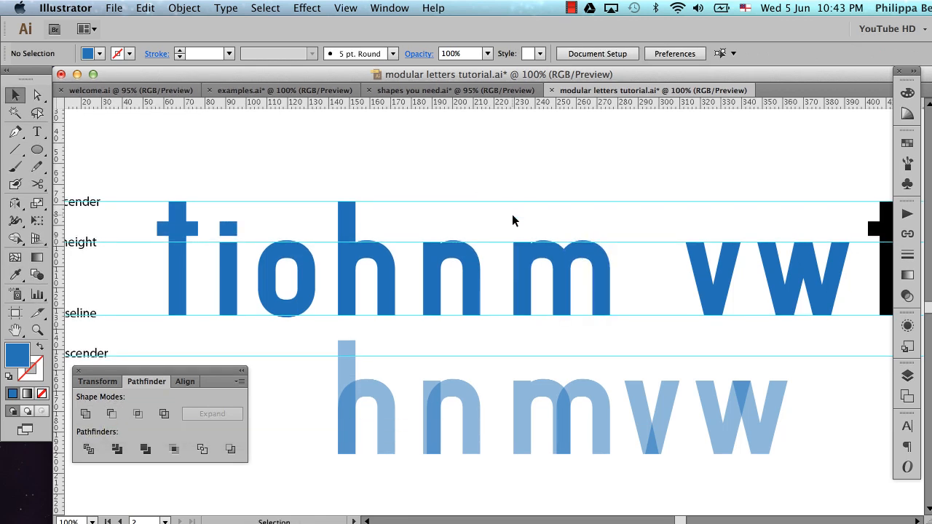
Hide the guides, move the solid v and w left toward the m to close the gap, and clear the selection
key(super+semicolon)
drag(692, 213, 770, 270)
key(shift+Left)
key(shift+Left)
key(shift+Left)
key(shift+Left)
key(shift+Left)
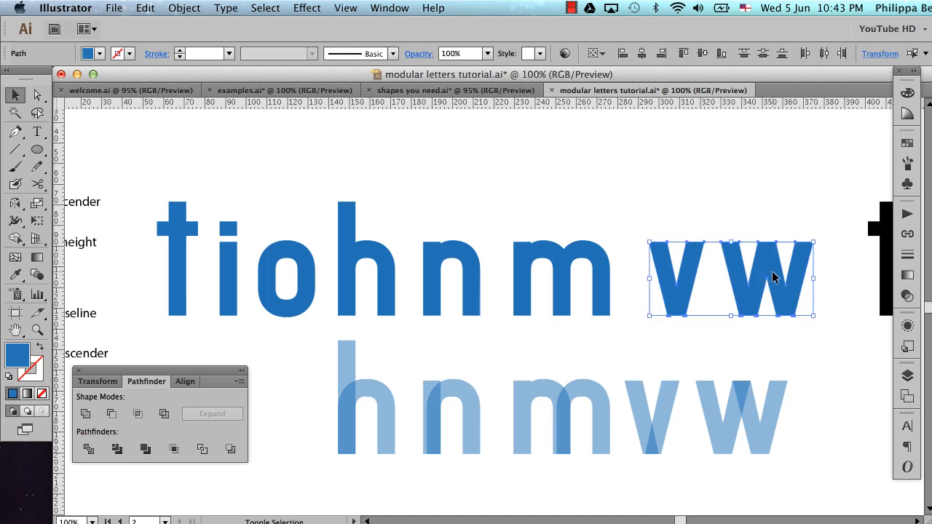
key(shift+Left)
scroll(685, 340, left, 3)
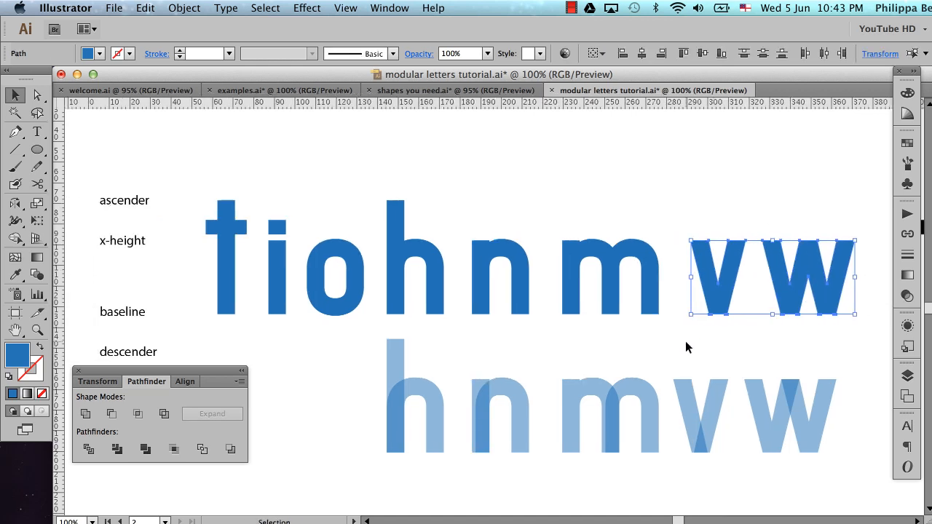
click(685, 347)
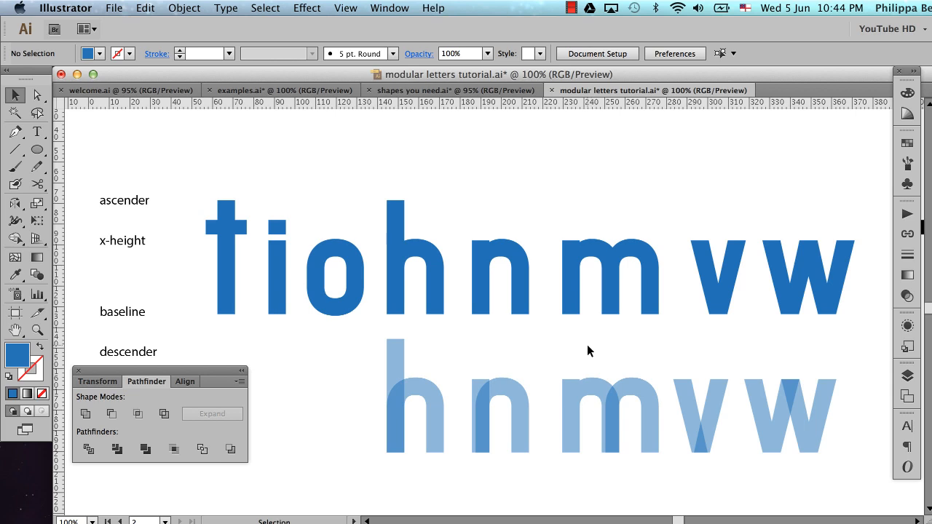
Review the finished letters against the black source letters and the font breakdowns in examples.ai, returning to the modular letters document
scroll(587, 345, right, 10)
scroll(587, 344, right, 14)
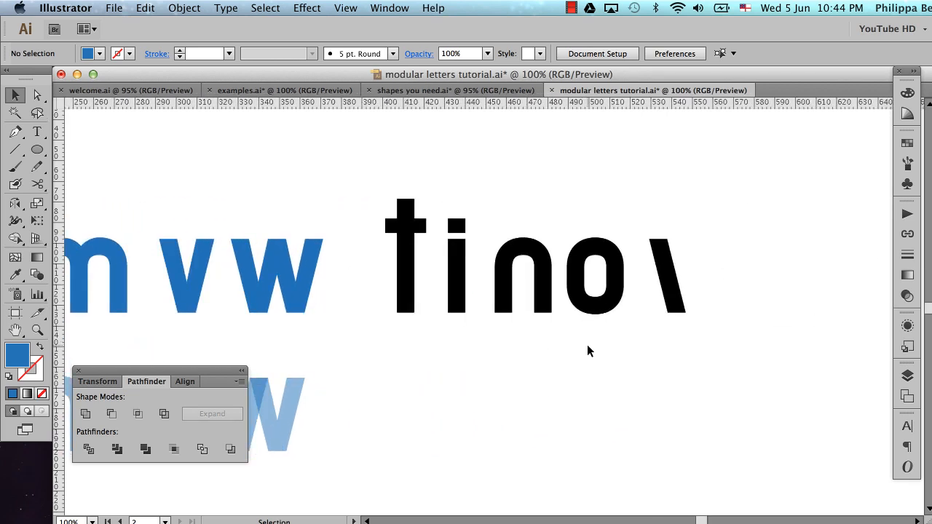
scroll(588, 346, left, 1)
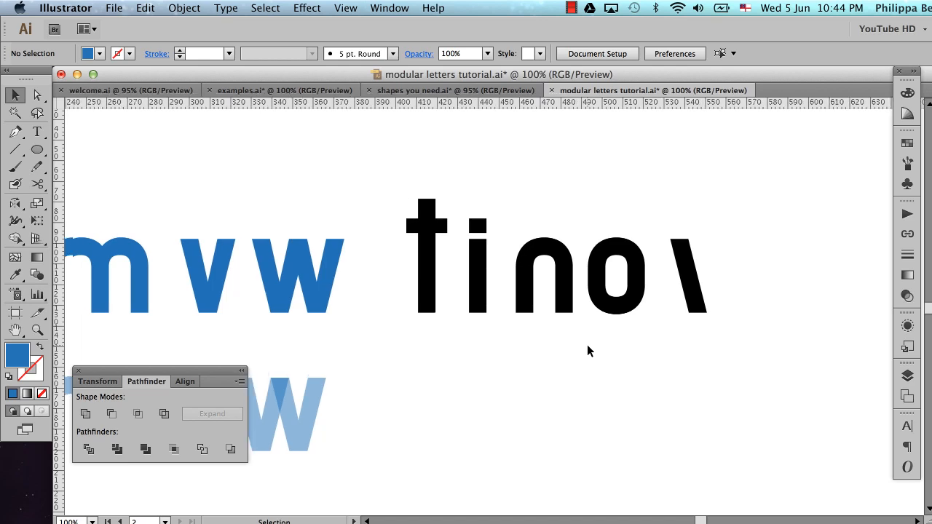
scroll(588, 351, left, 1)
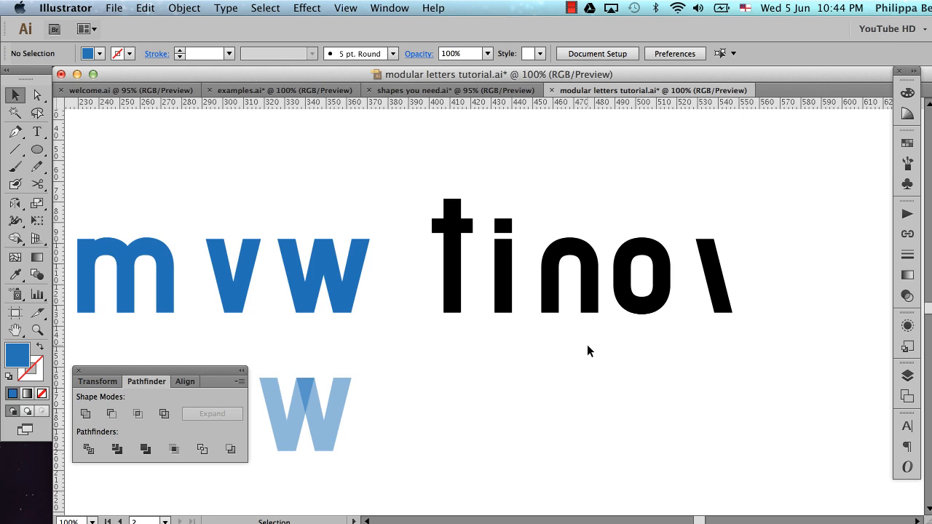
scroll(587, 344, left, 7)
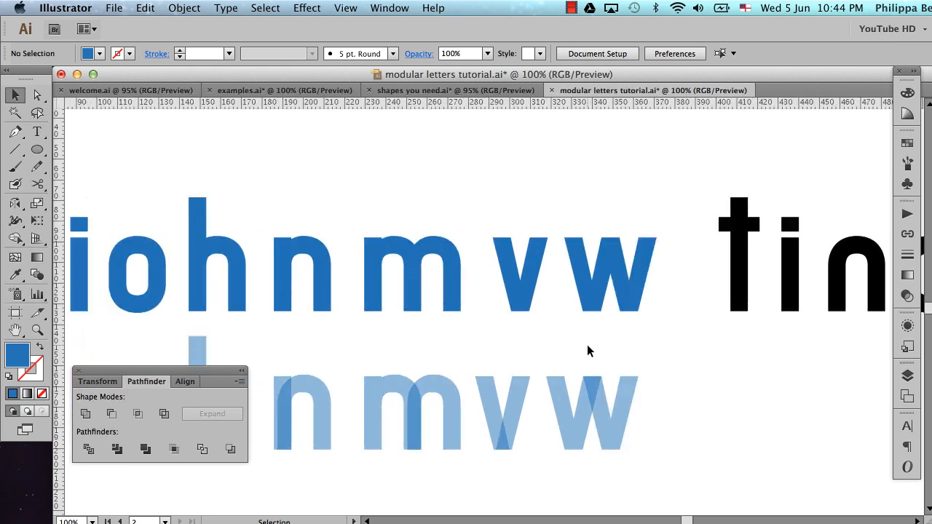
click(266, 93)
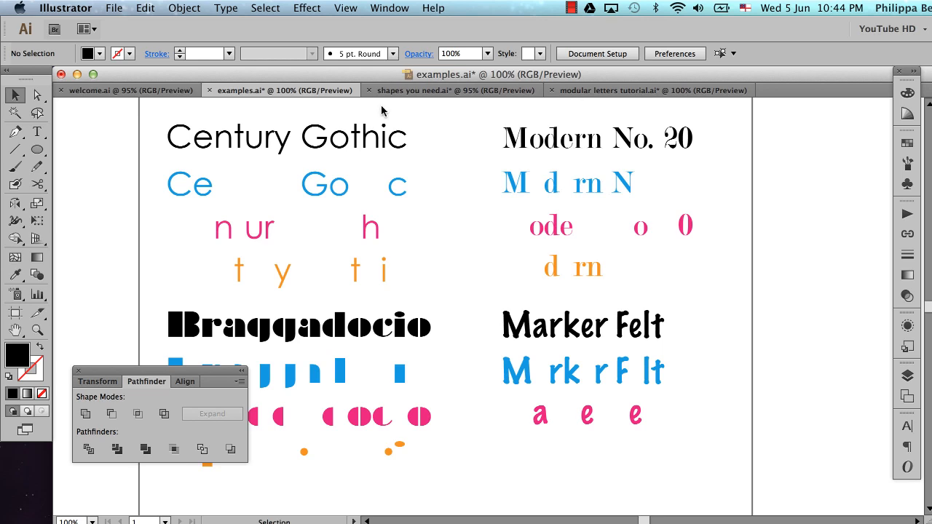
click(603, 91)
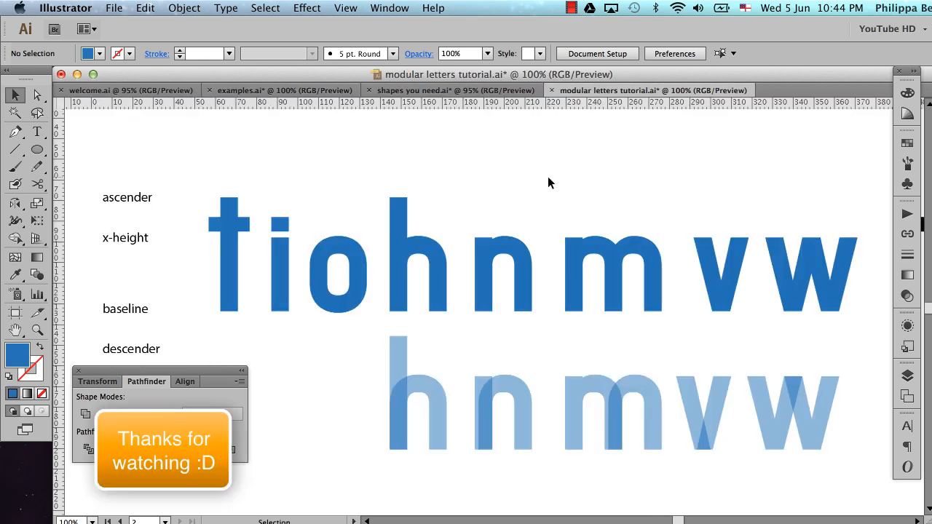